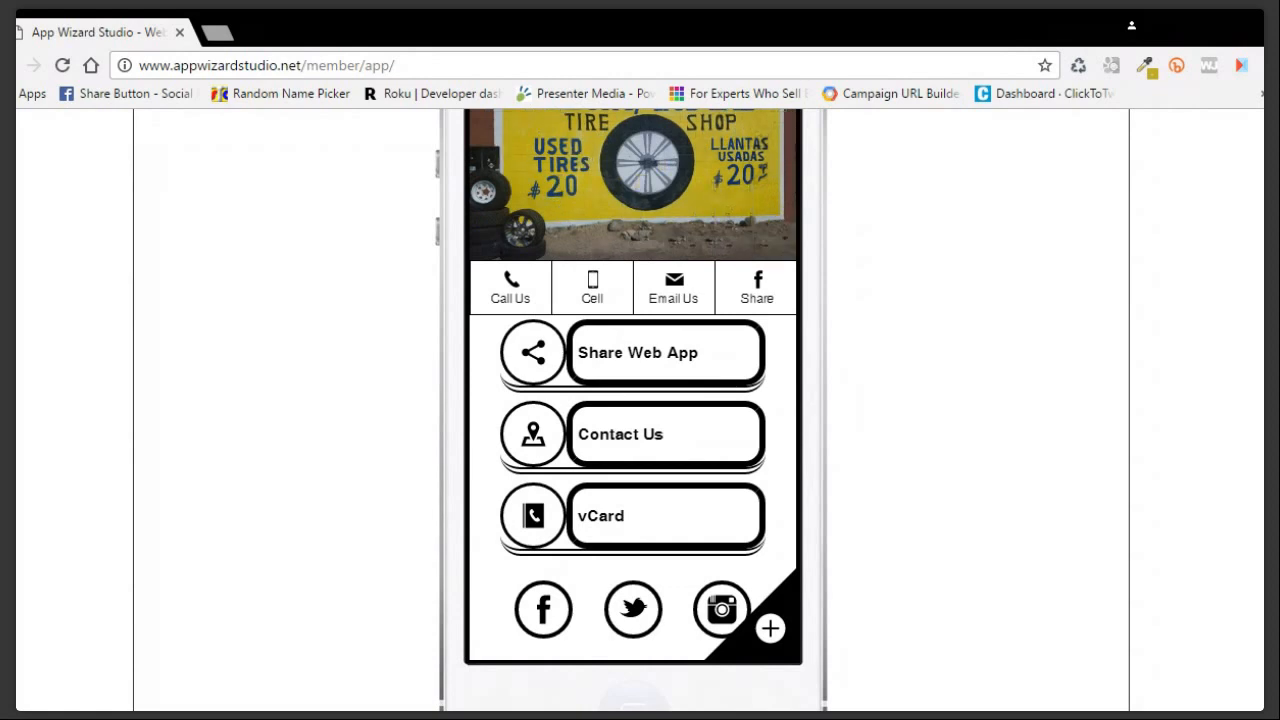
Look over the Hernandez Tire Shop 2 web app preview, including its header image, contact buttons and social icons.
scroll(632, 410, "up", 2)
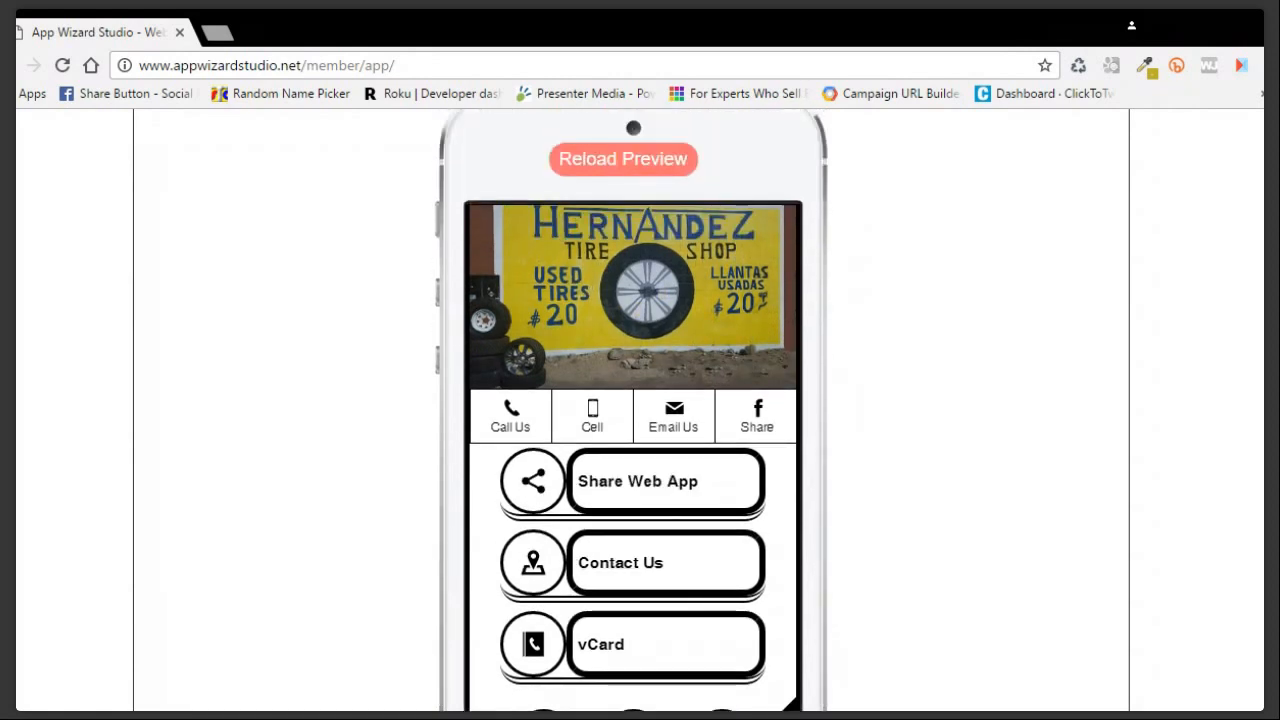
scroll(632, 410, "down", 2)
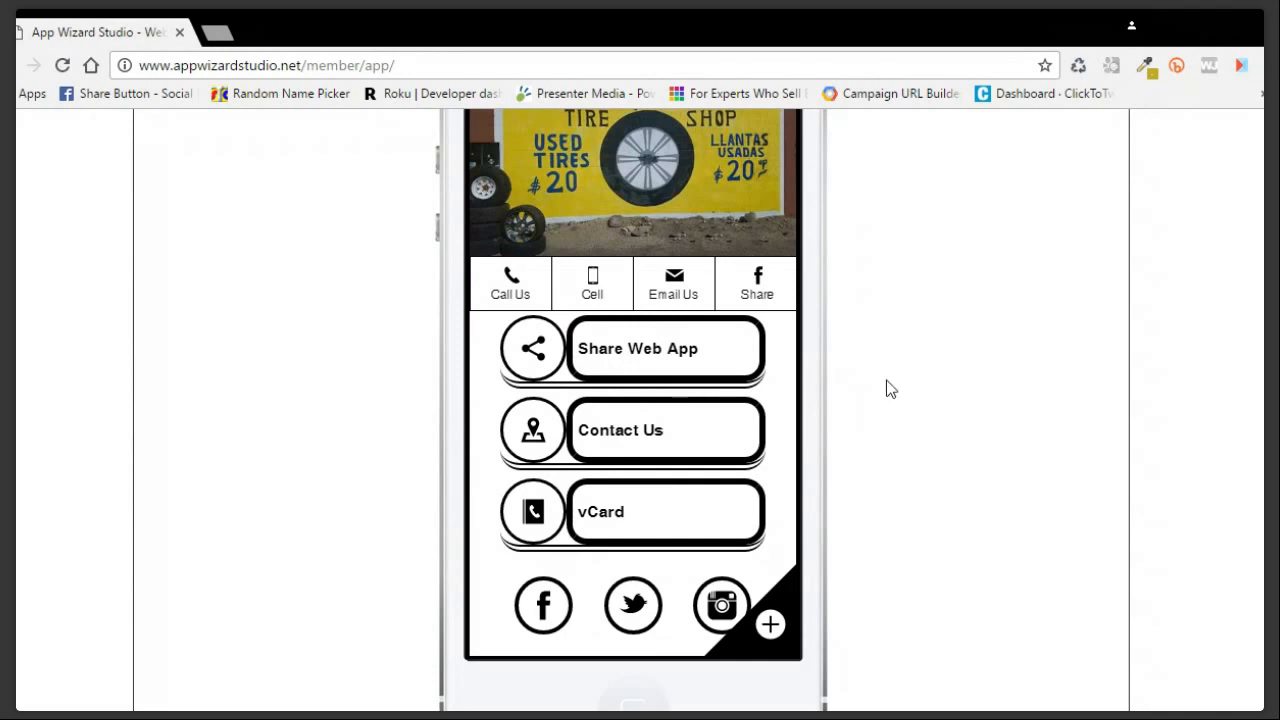
scroll(891, 389, "up", 5)
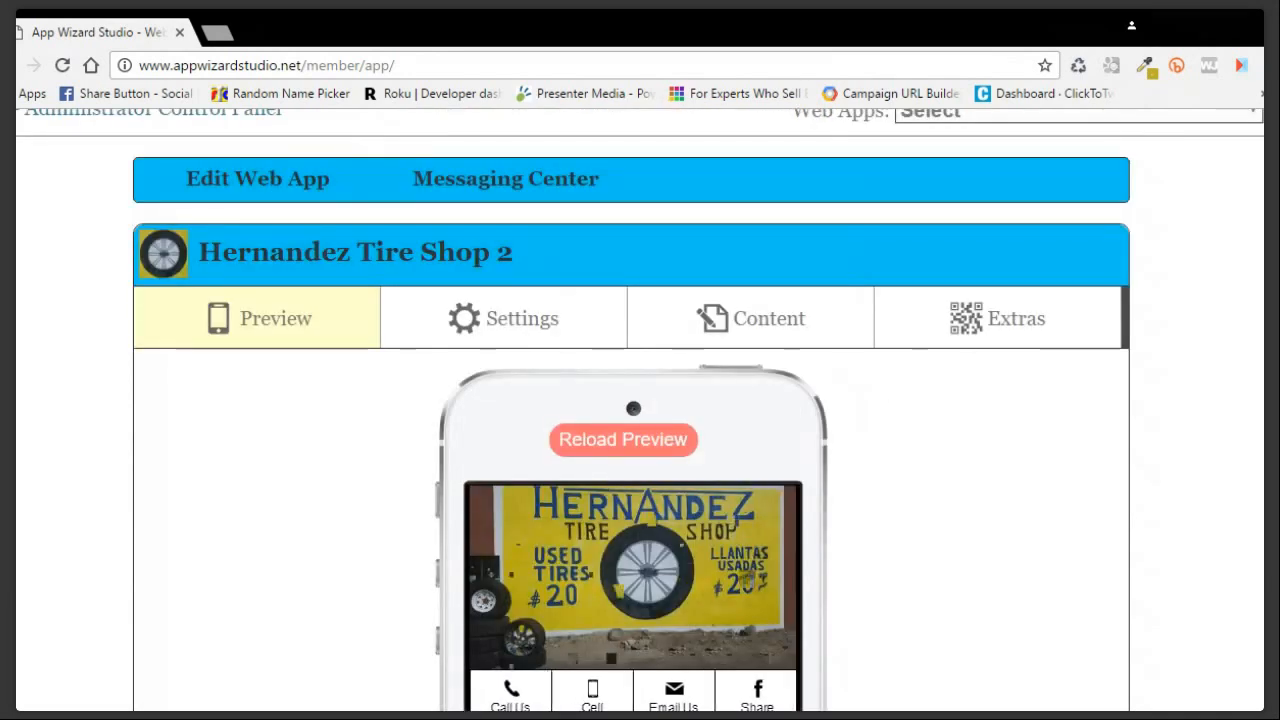
scroll(697, 513, "down", 3)
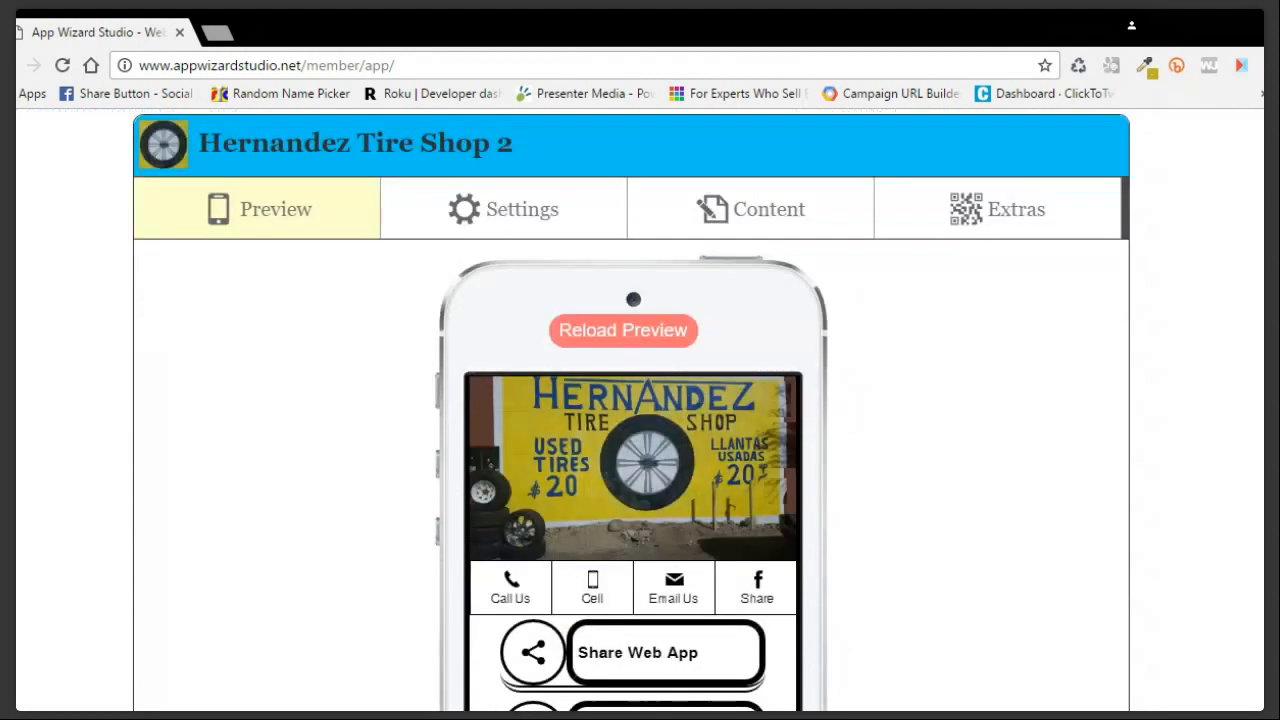
scroll(527, 268, "up", 2)
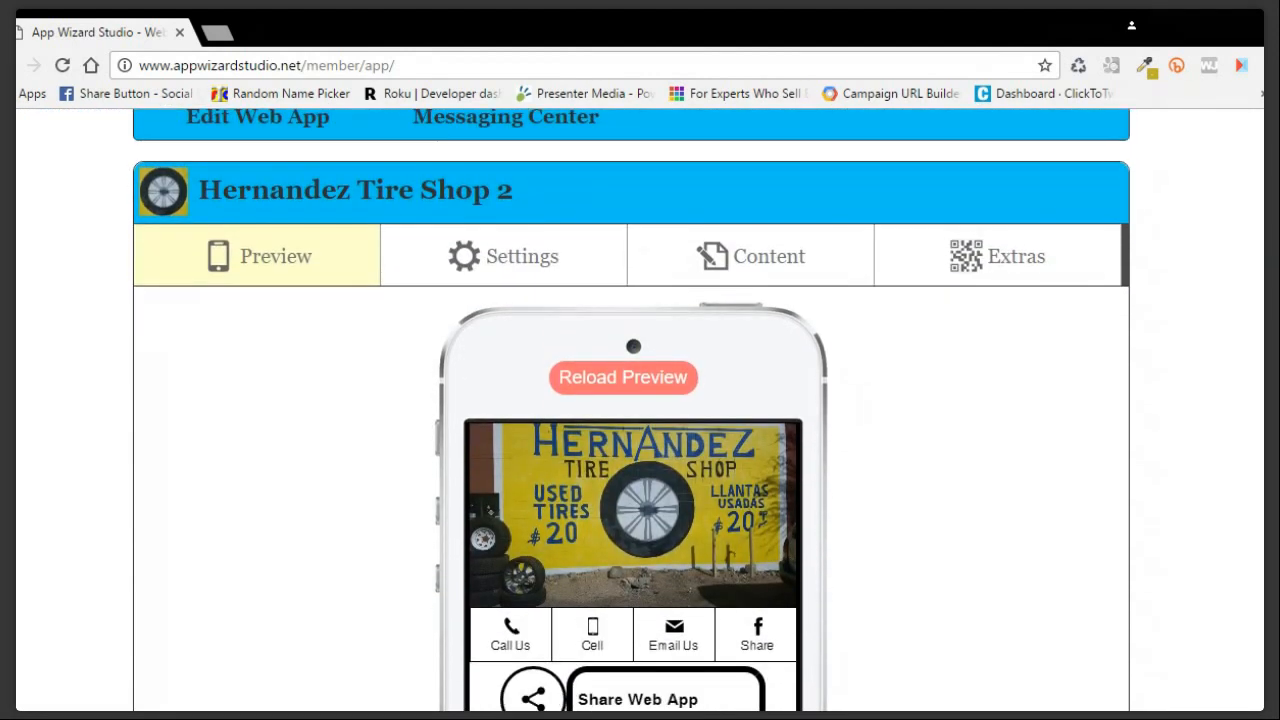
Open the web app's Styles & Colors settings and examine the options for its look and feel.
left_click(526, 266)
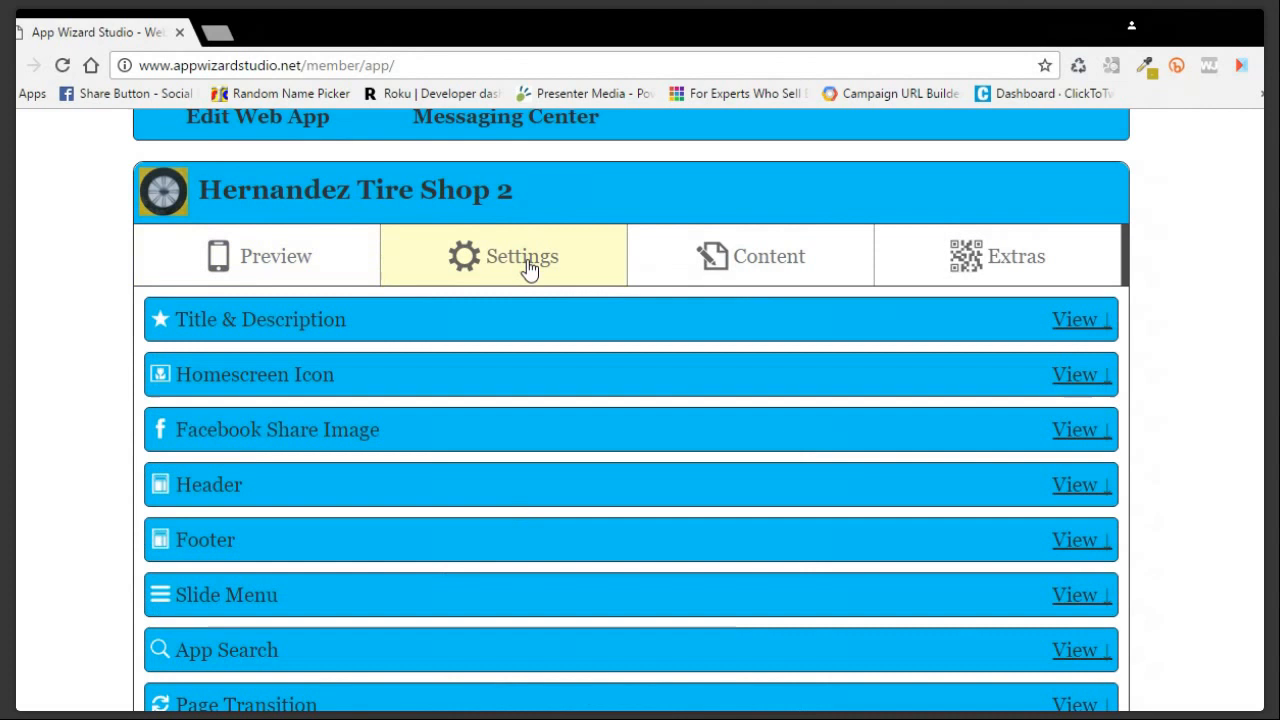
scroll(583, 514, "down", 4)
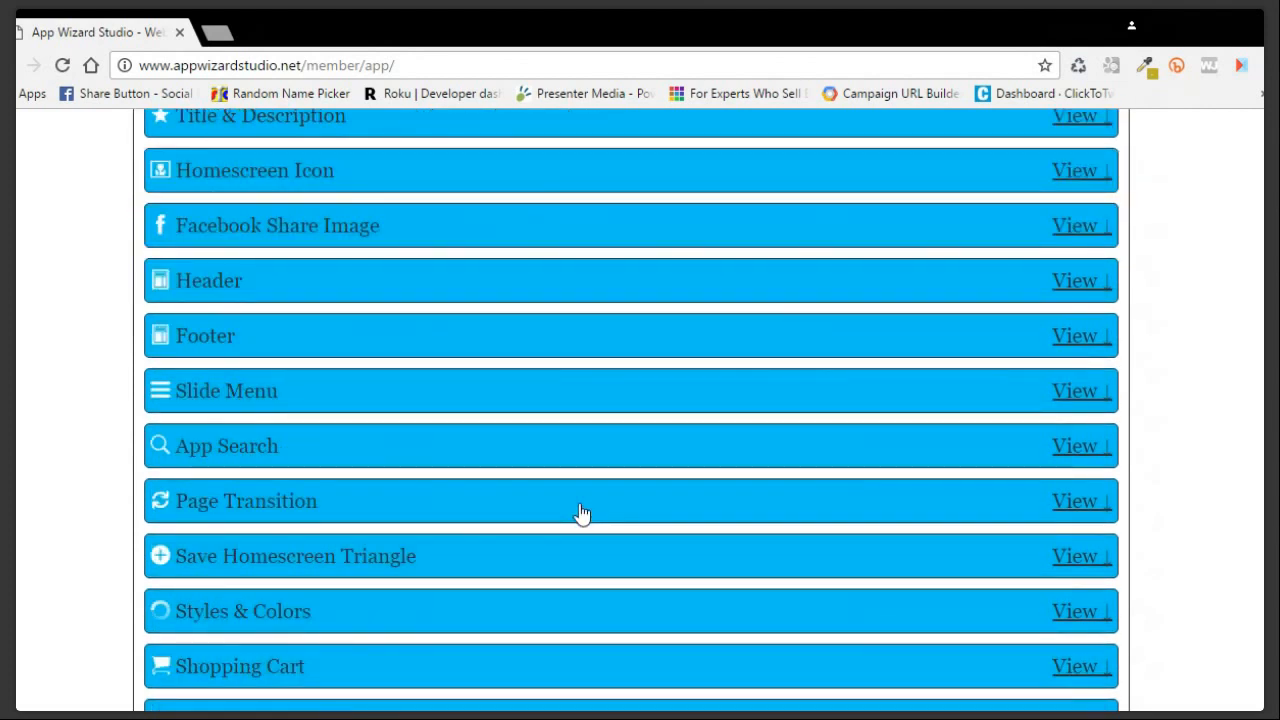
left_click(1075, 614)
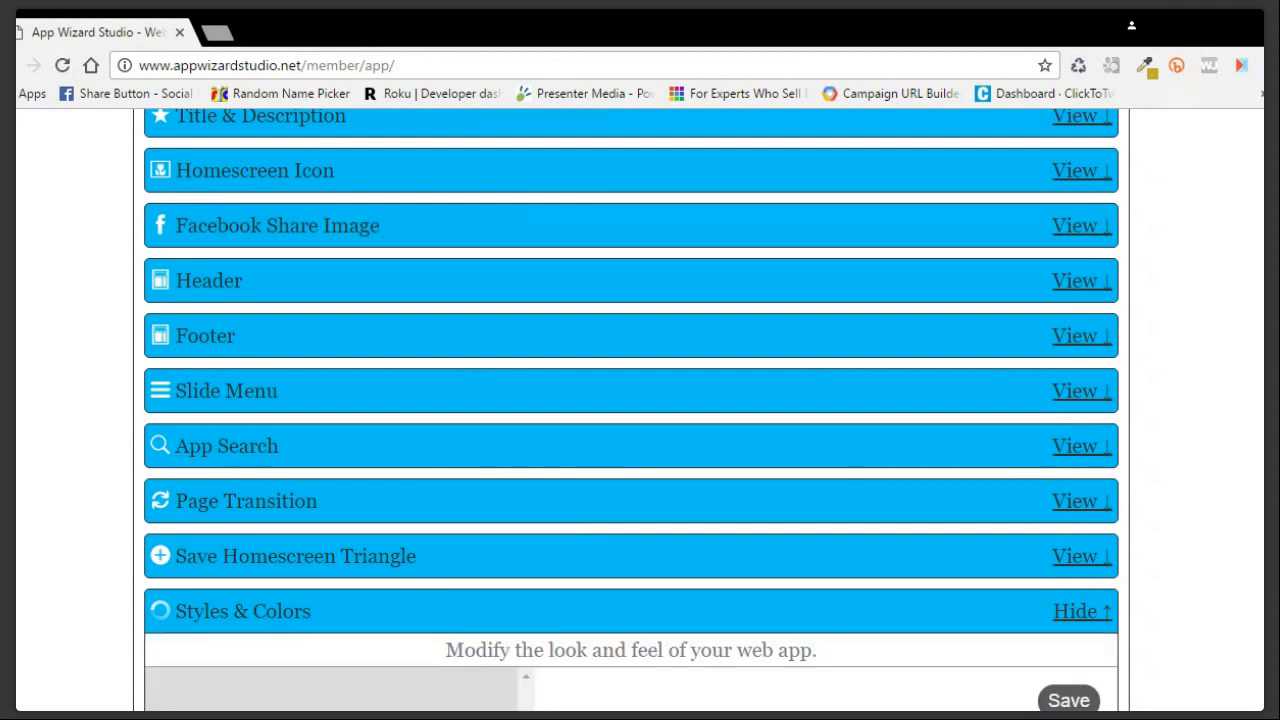
scroll(631, 400, "down", 2)
scroll(631, 400, "down", 1)
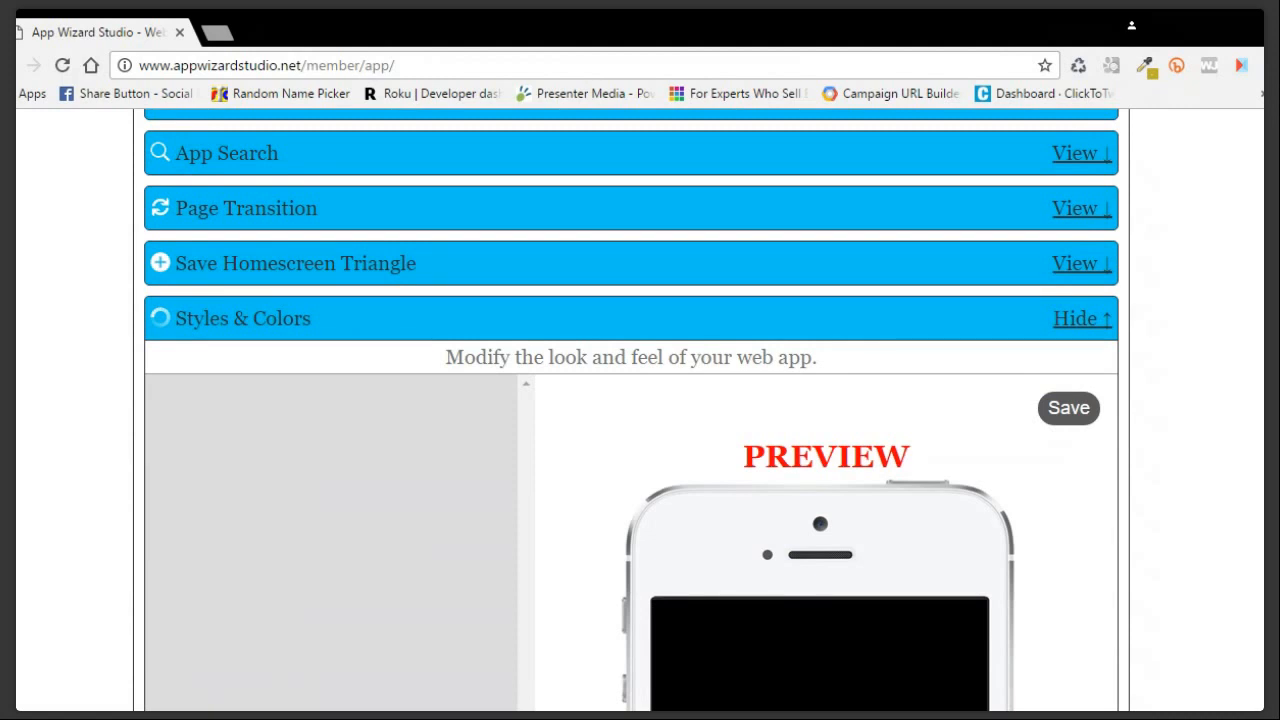
scroll(914, 508, "down", 4)
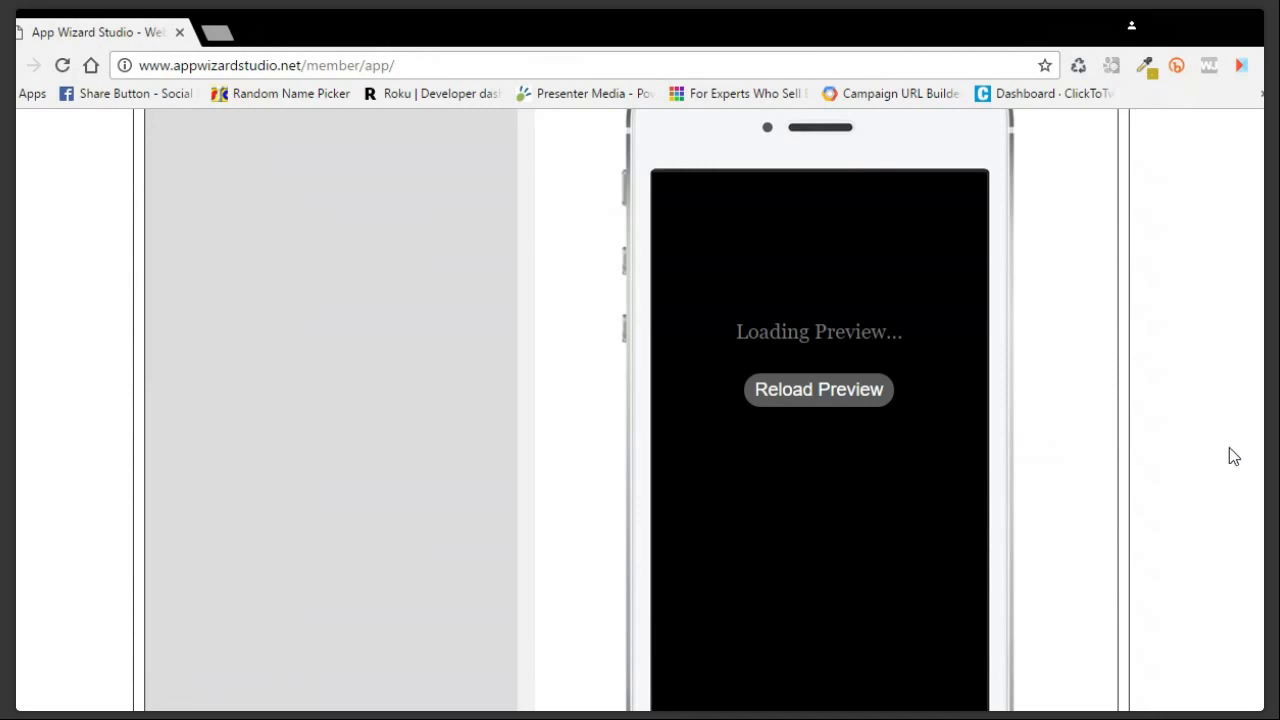
scroll(1260, 493, "up", 5)
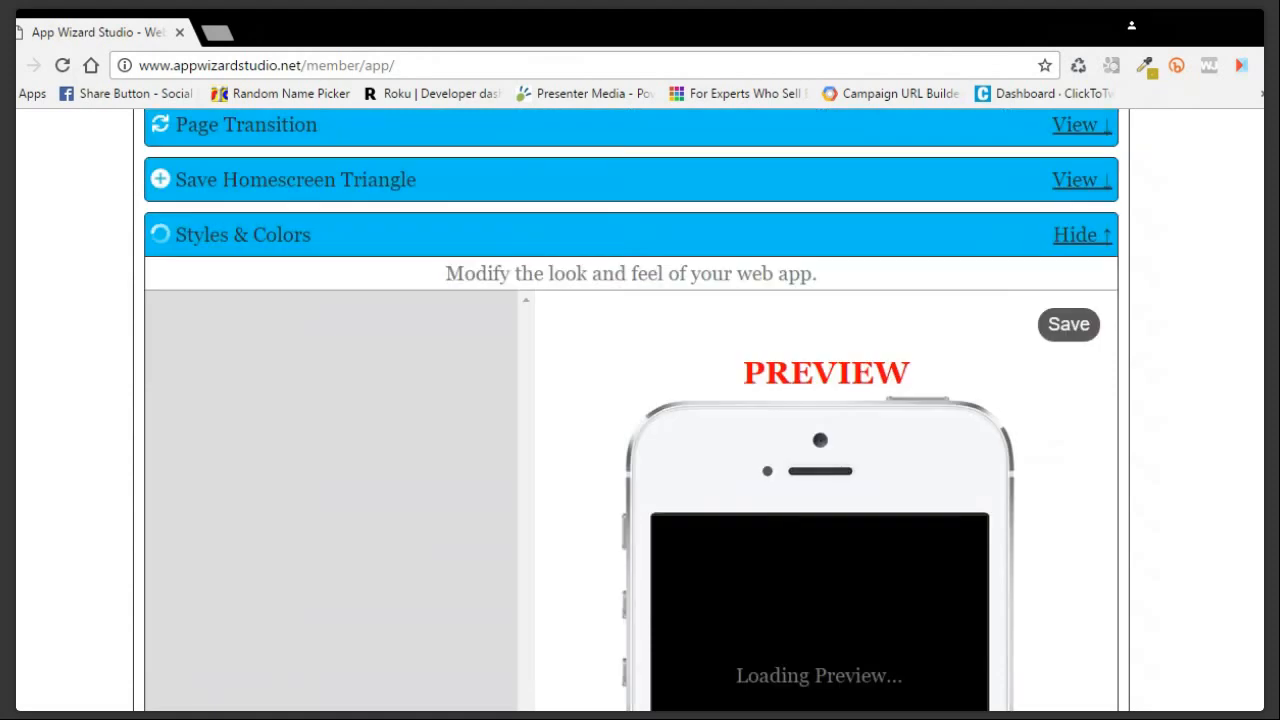
scroll(1260, 493, "up", 2)
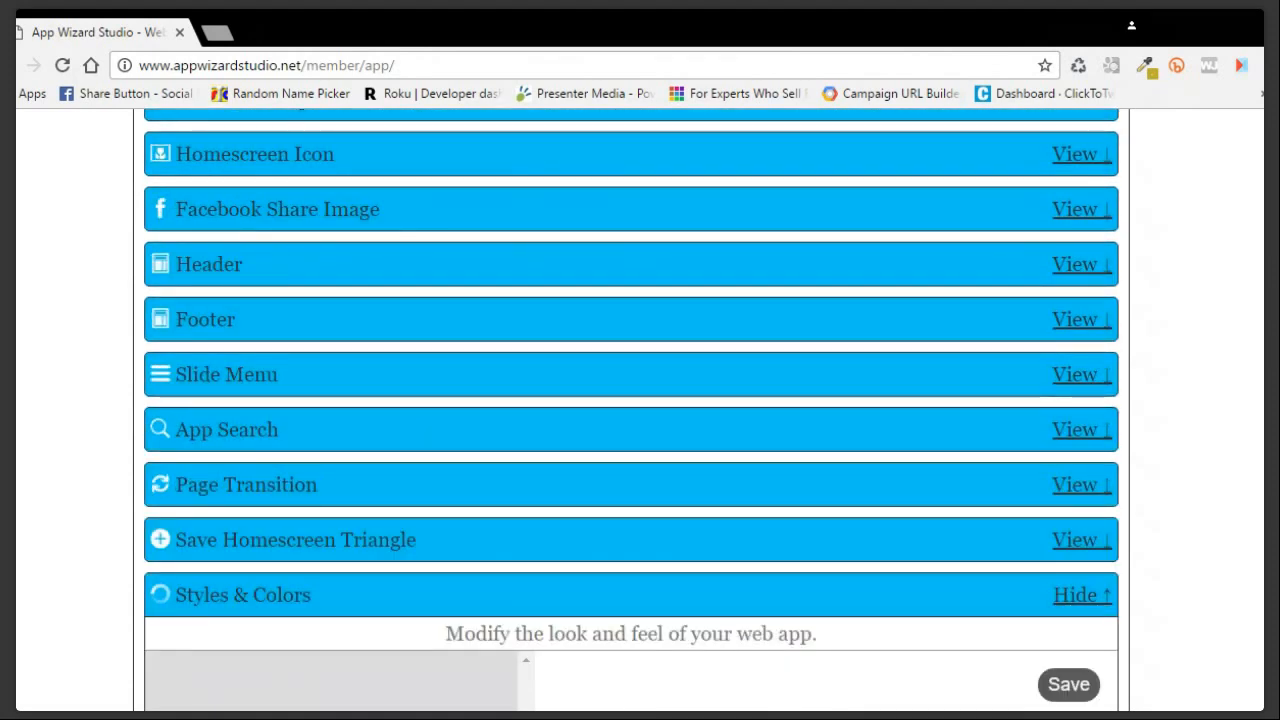
scroll(1260, 493, "up", 4)
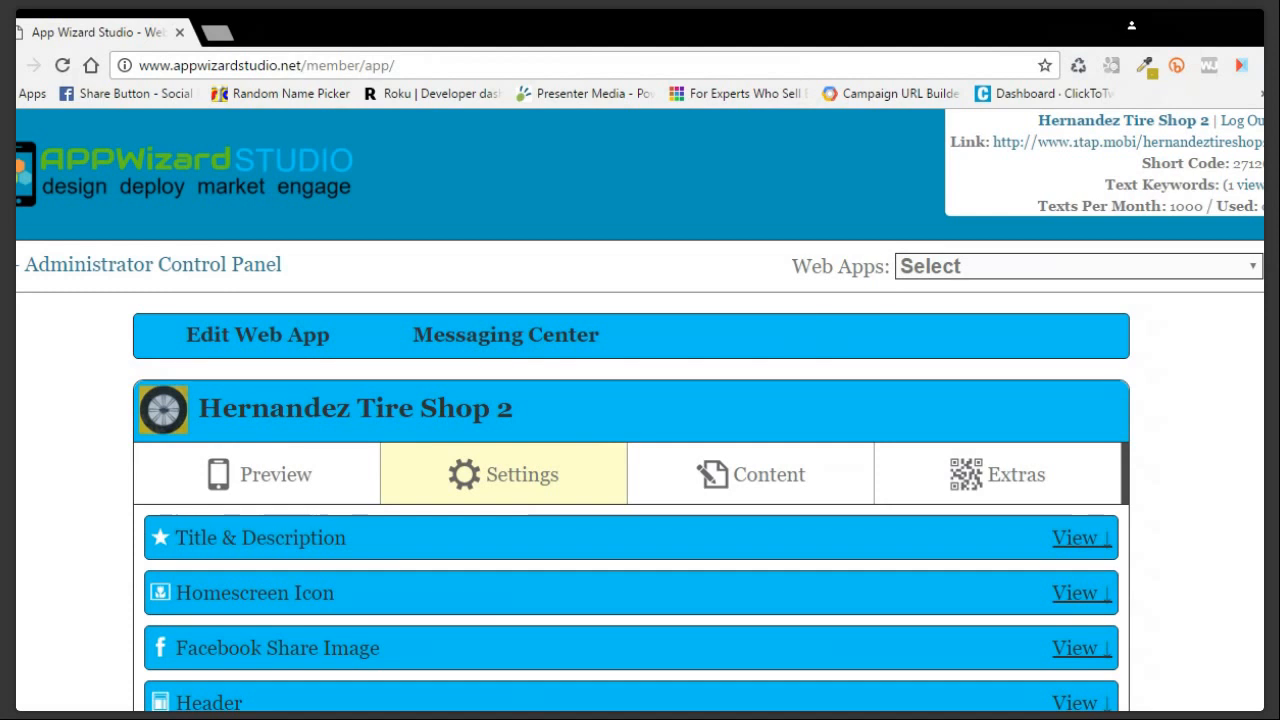
Open the Messaging Center's Tablet Kiosk page and review the current kiosk screen preview.
mouse_move(535, 343)
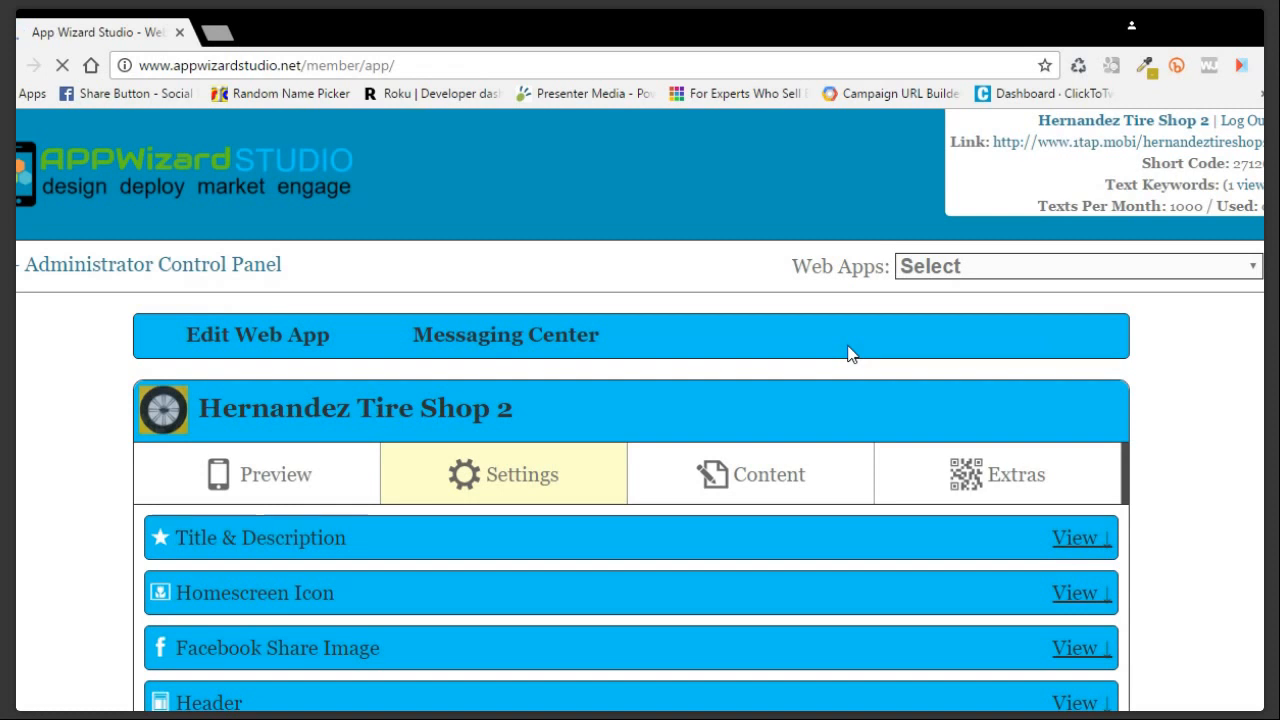
left_click(583, 358)
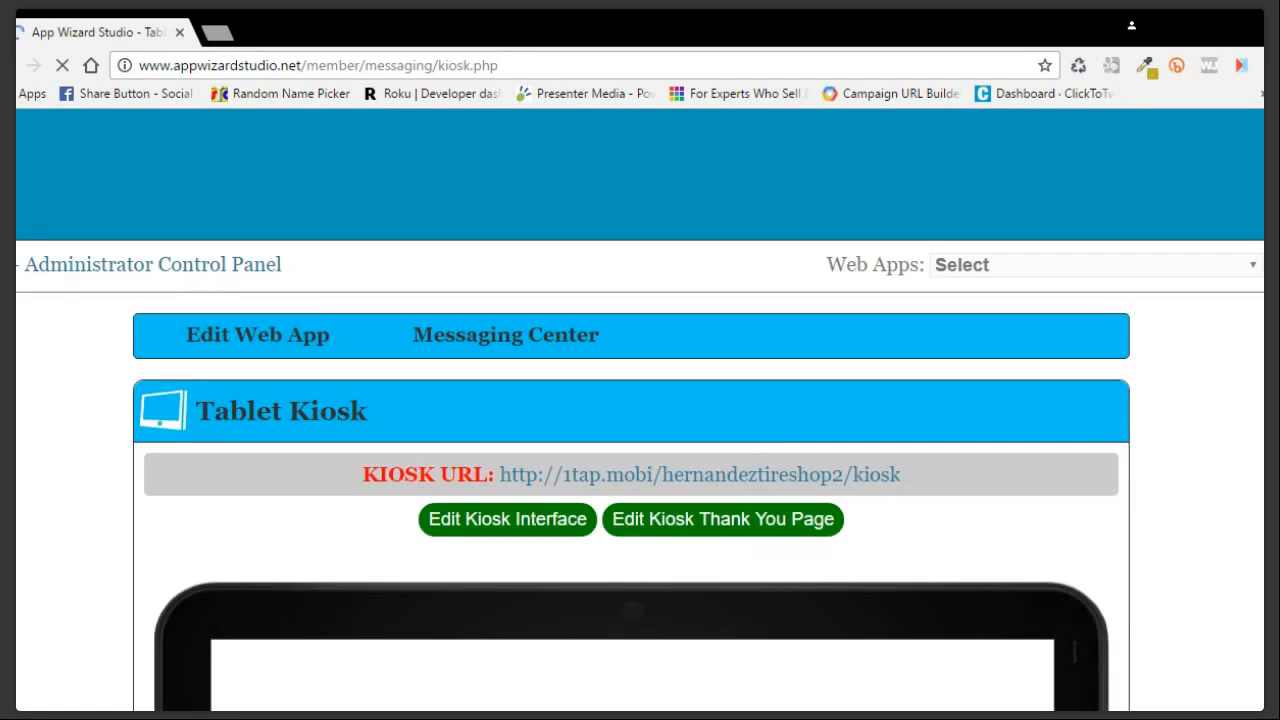
scroll(640, 410, "down", 2)
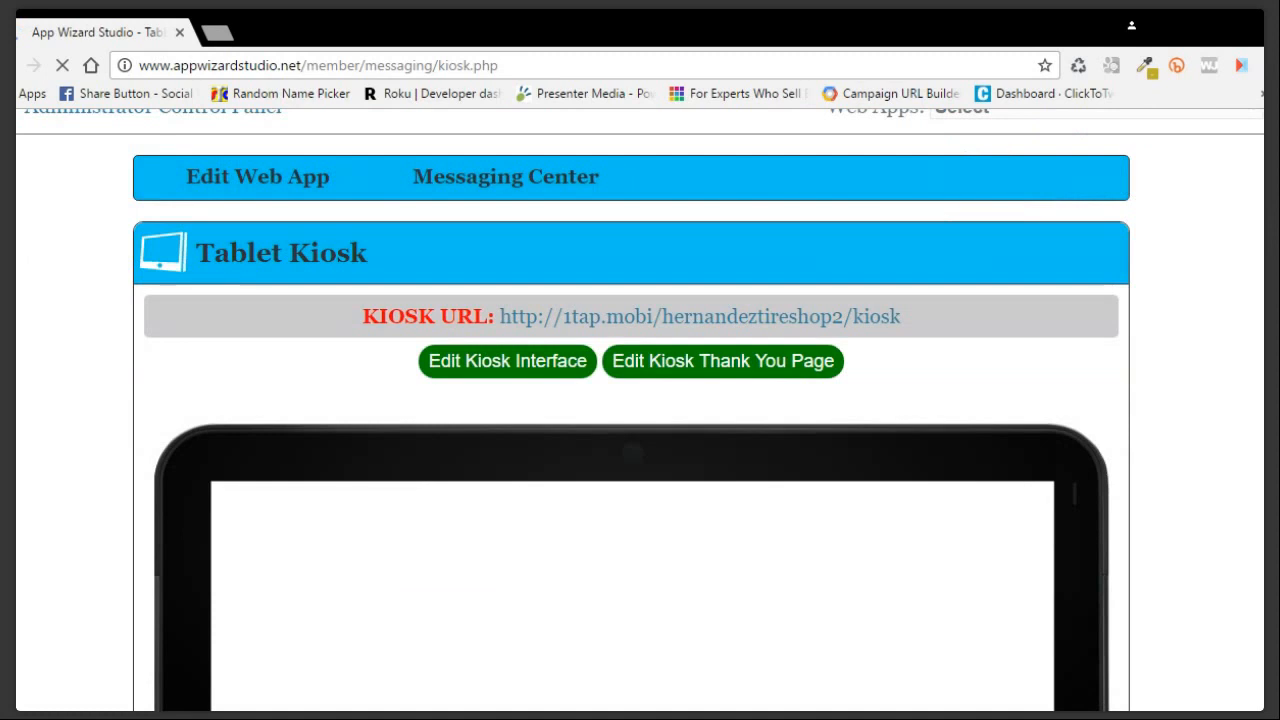
scroll(640, 410, "down", 1)
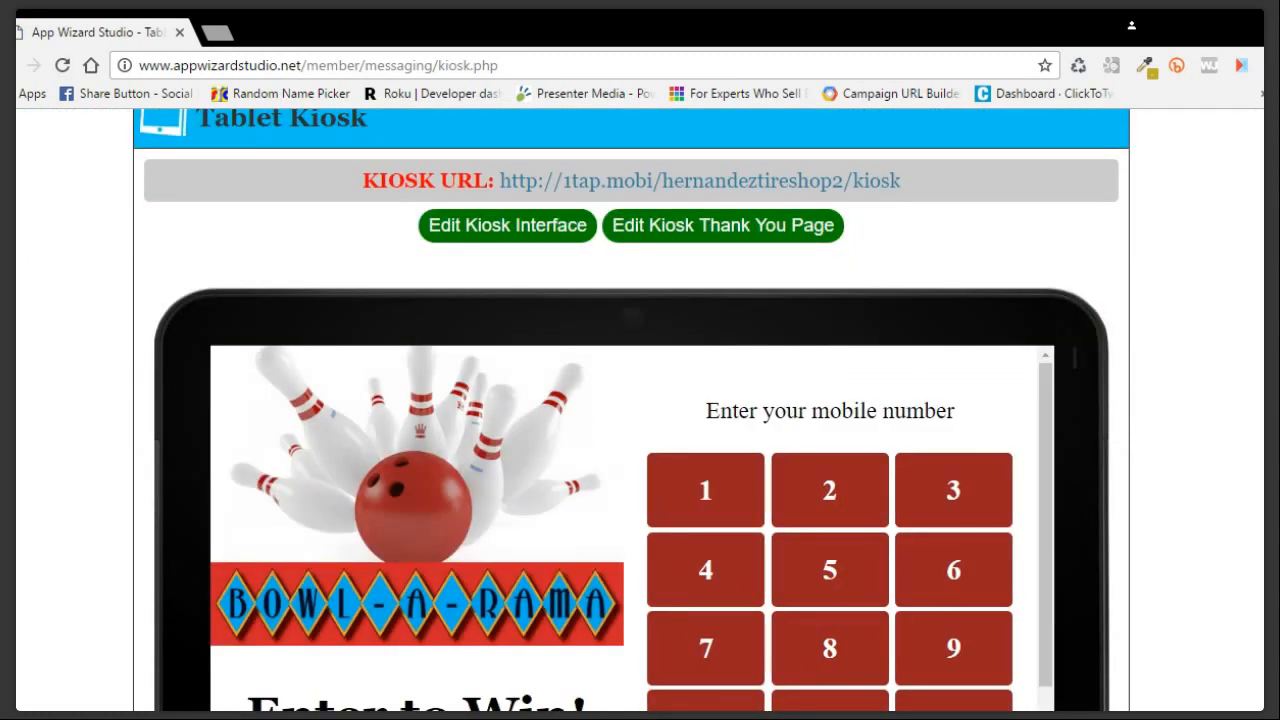
scroll(640, 410, "down", 1)
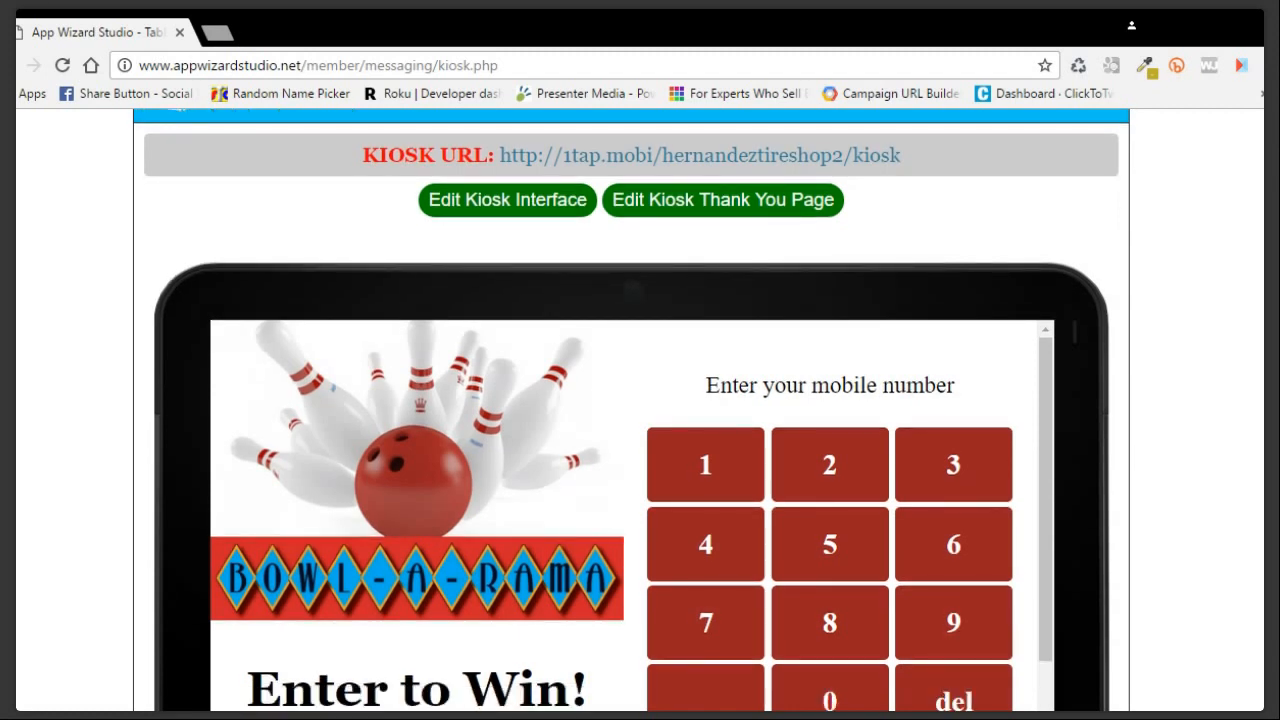
scroll(640, 410, "down", 1)
scroll(640, 410, "up", 2)
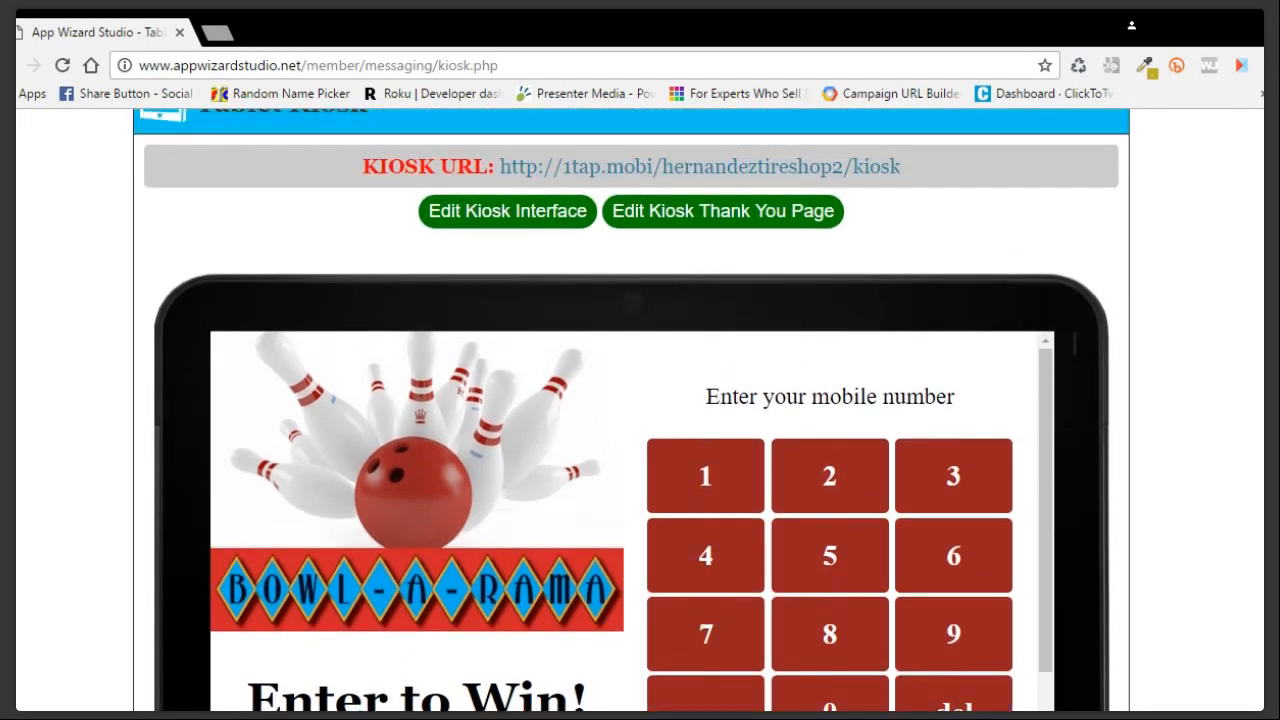
scroll(1107, 427, "up", 3)
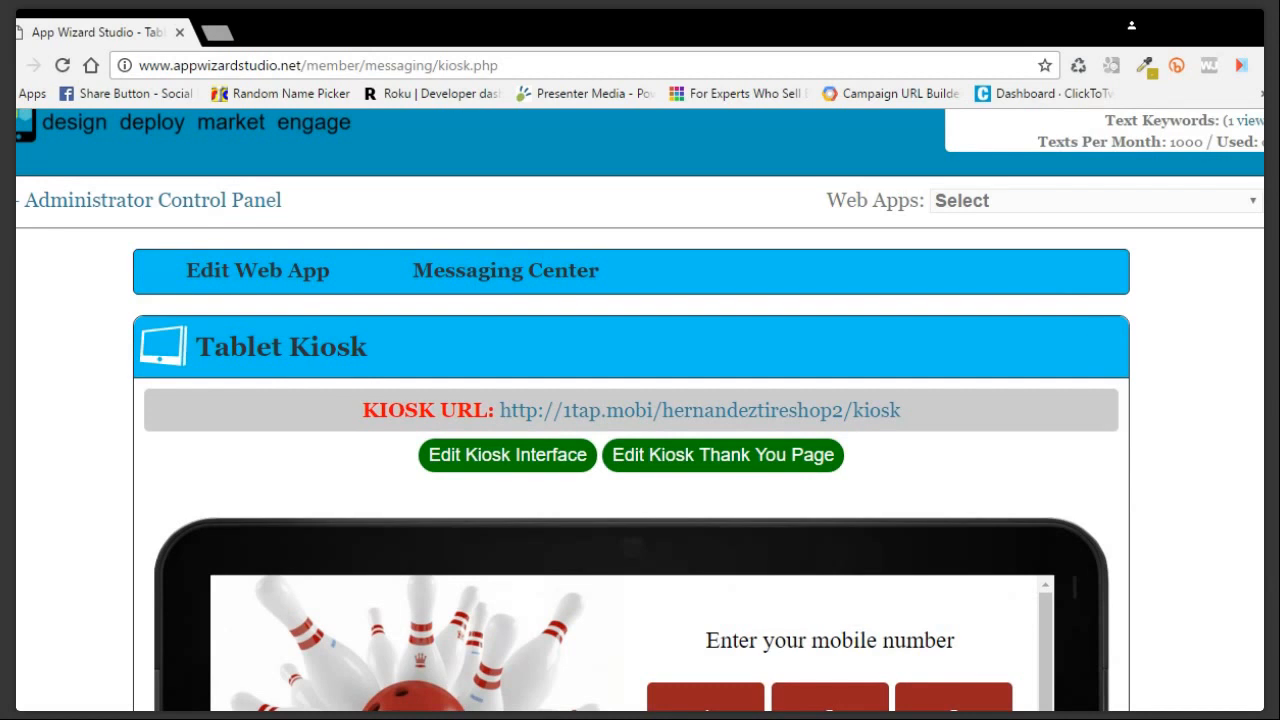
scroll(640, 410, "up", 1)
scroll(1228, 160, "up", 1)
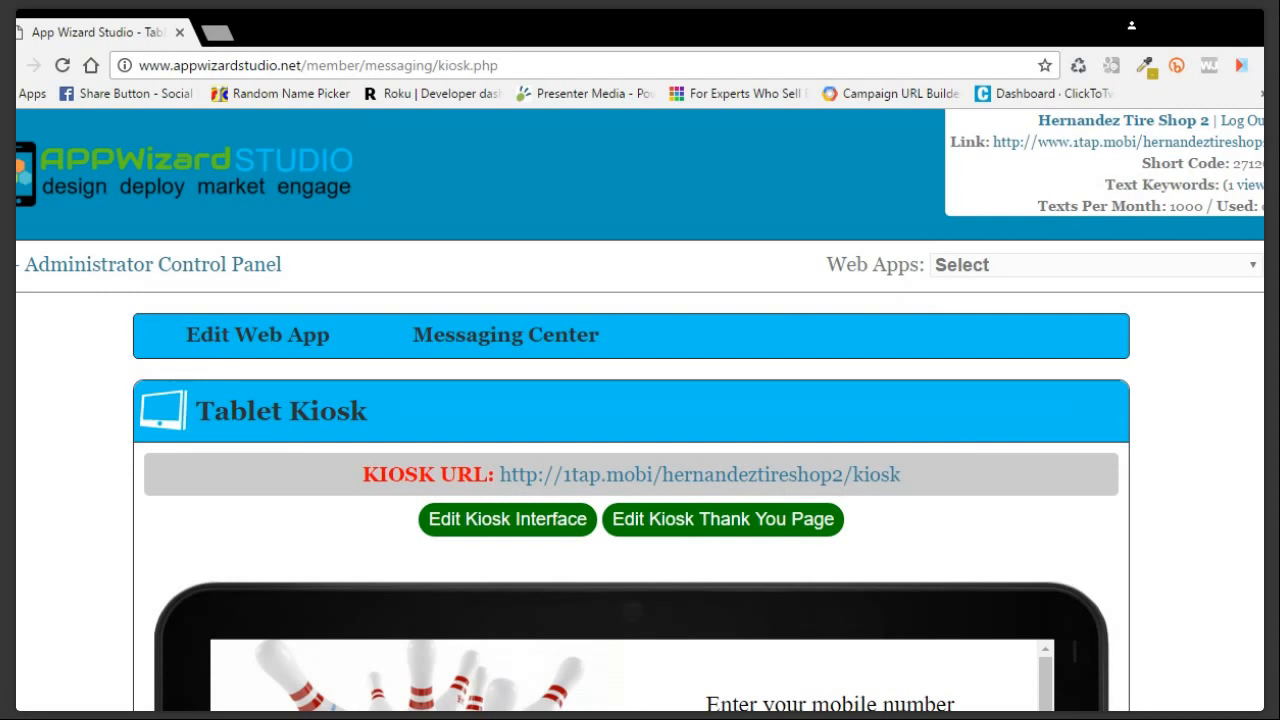
Open the kiosk interface for editing and replace its logo with the Hernandez Tire Shop sign photo.
scroll(1244, 395, "down", 2)
scroll(640, 410, "down", 3)
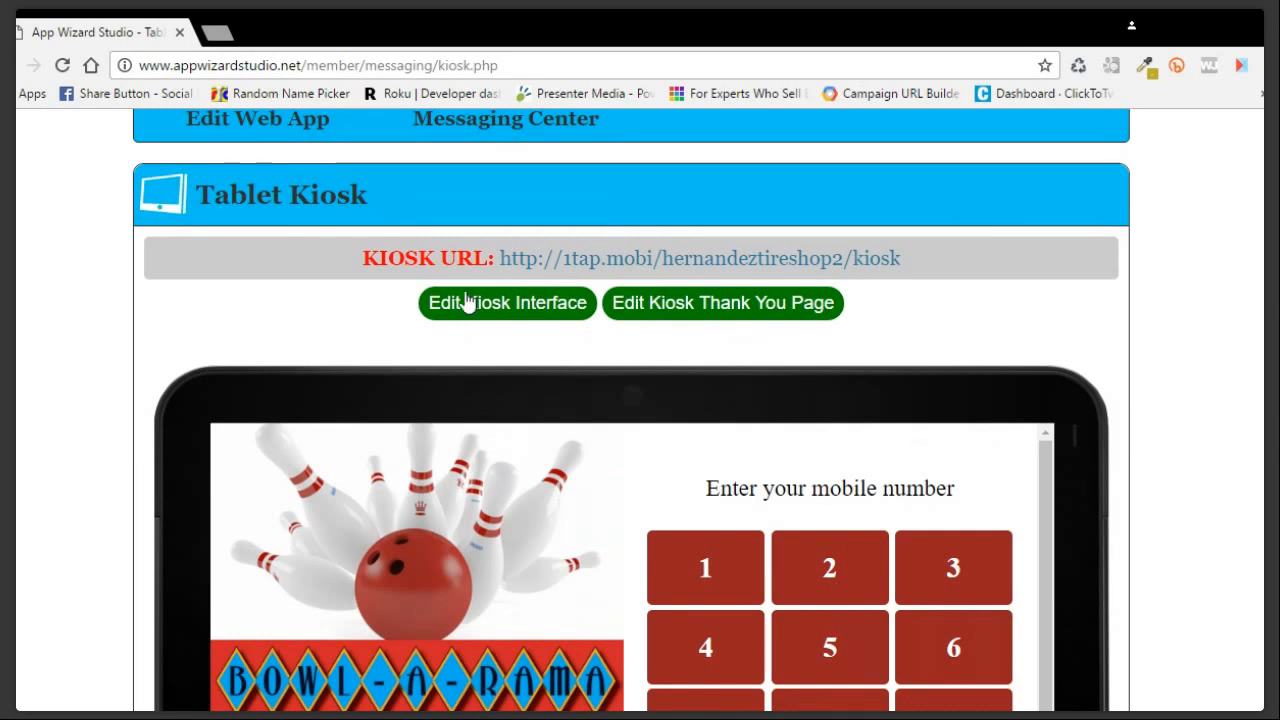
left_click(531, 312)
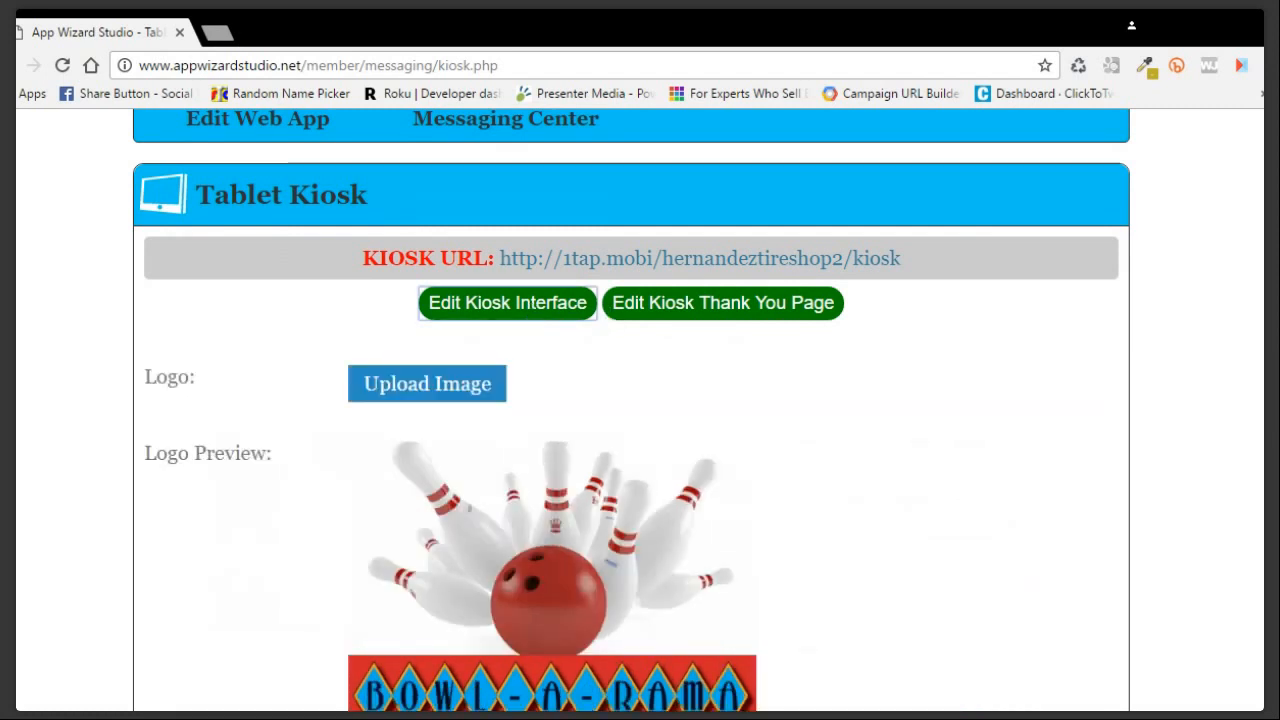
scroll(640, 410, "down", 4)
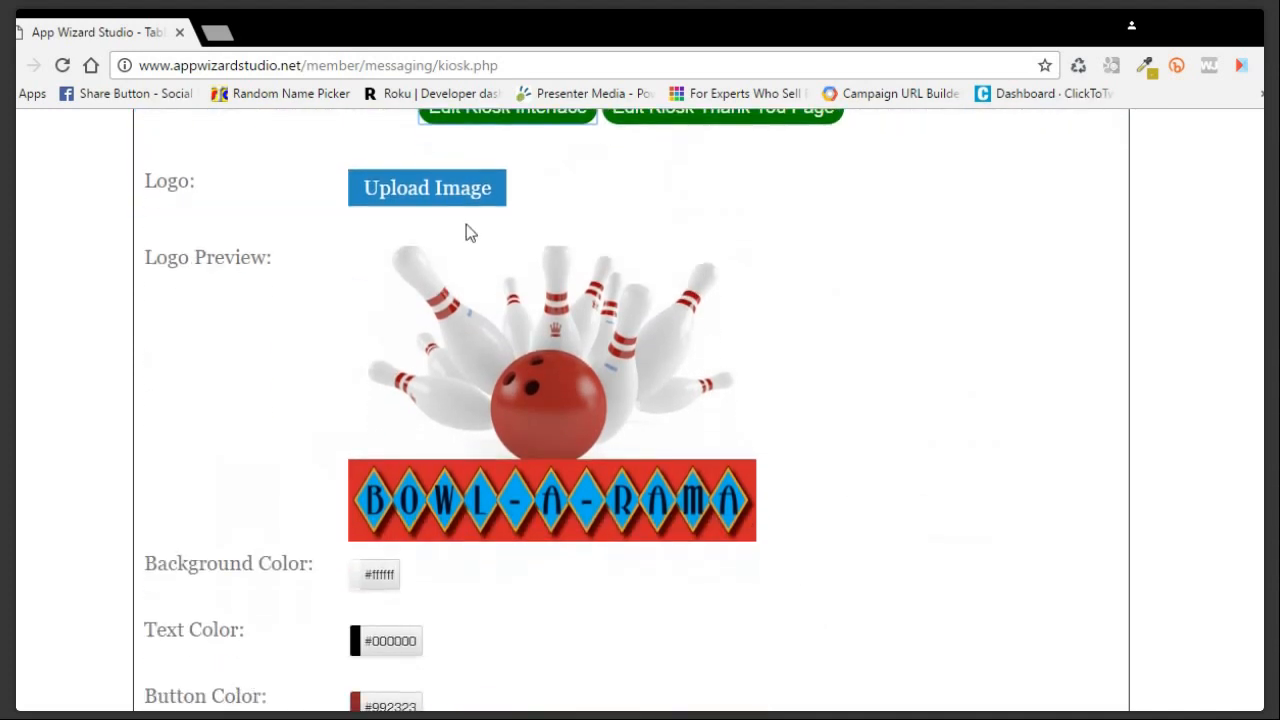
left_click(432, 197)
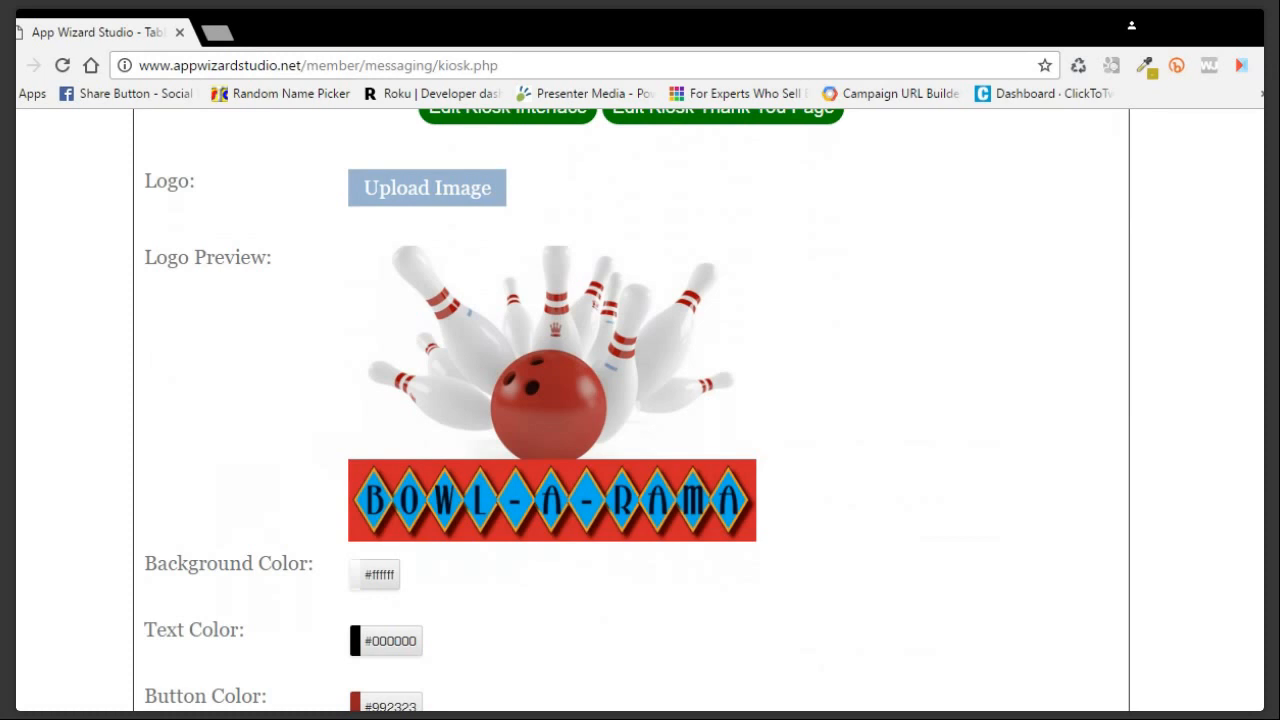
left_click(1254, 538)
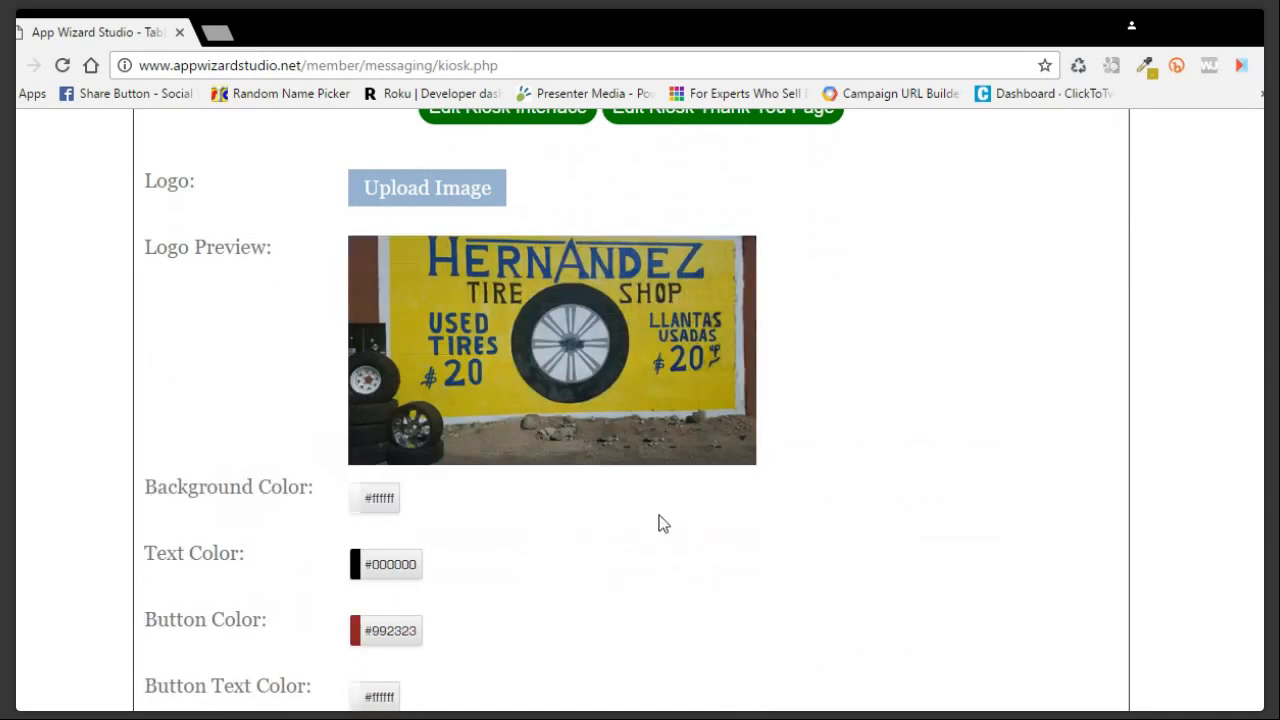
Sample the yellow from the logo photo and set the kiosk's background color to #b4a81b.
scroll(662, 522, "down", 2)
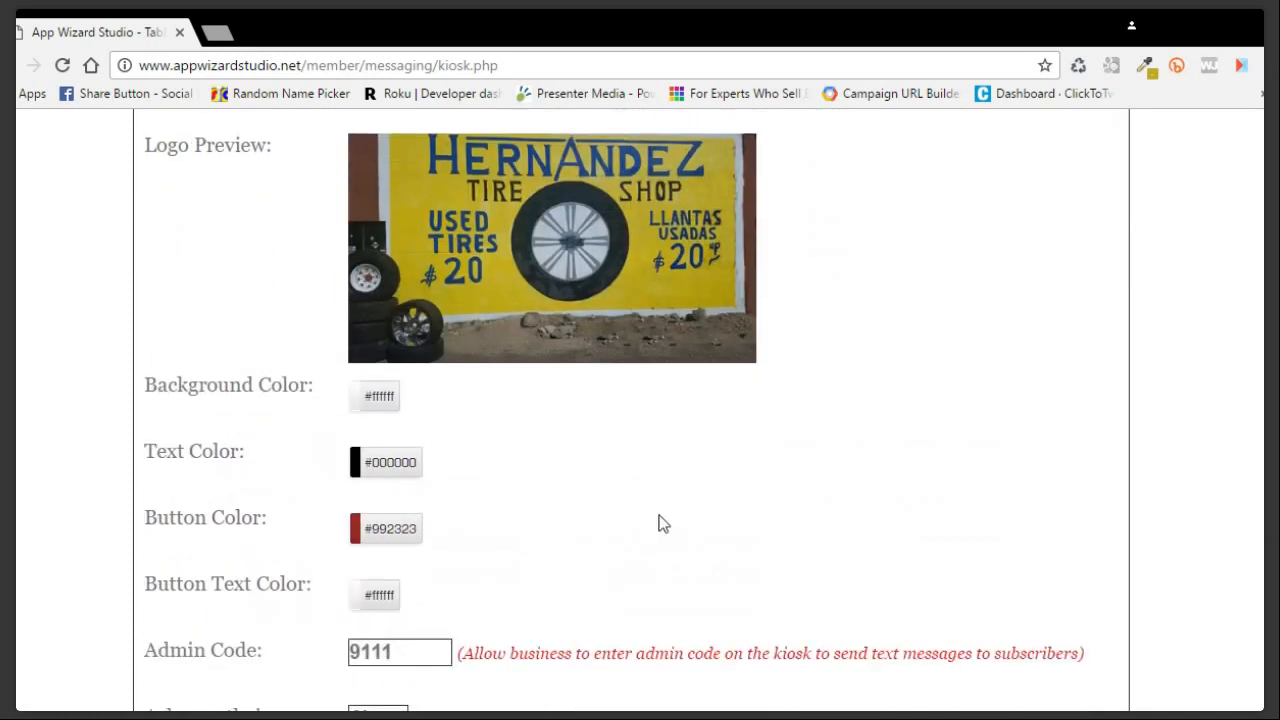
scroll(662, 522, "up", 2)
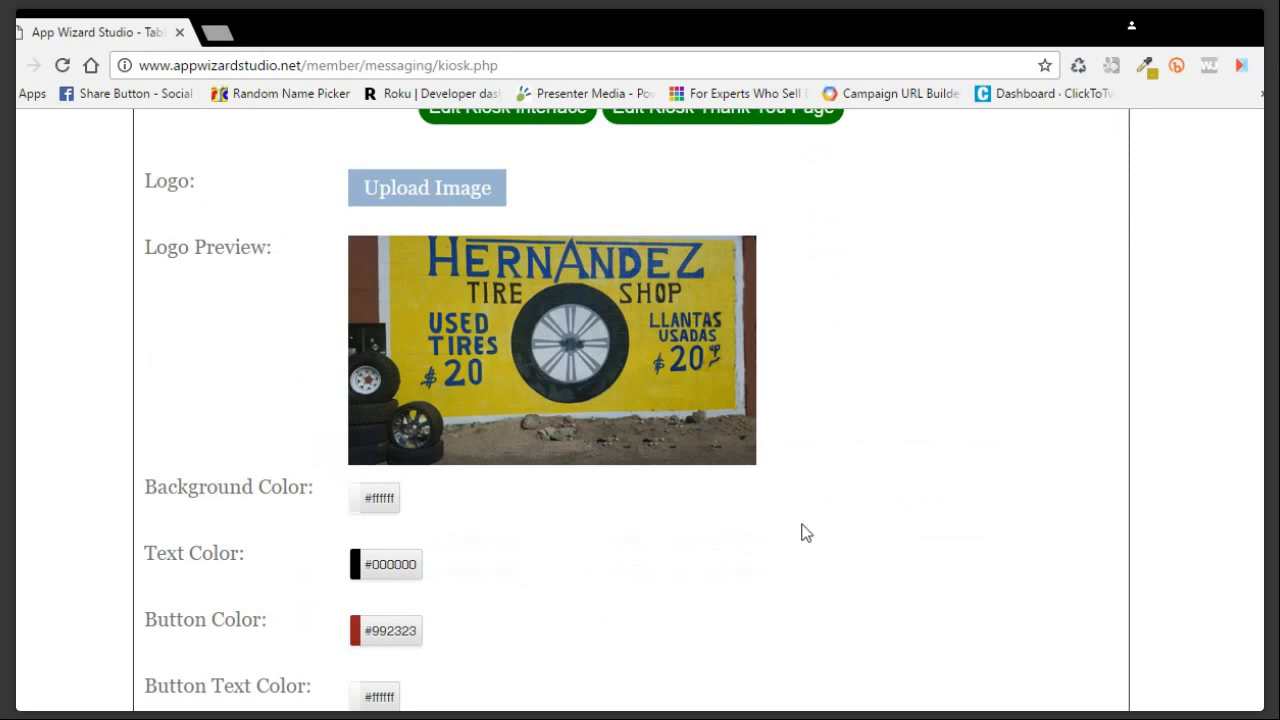
left_click(1145, 66)
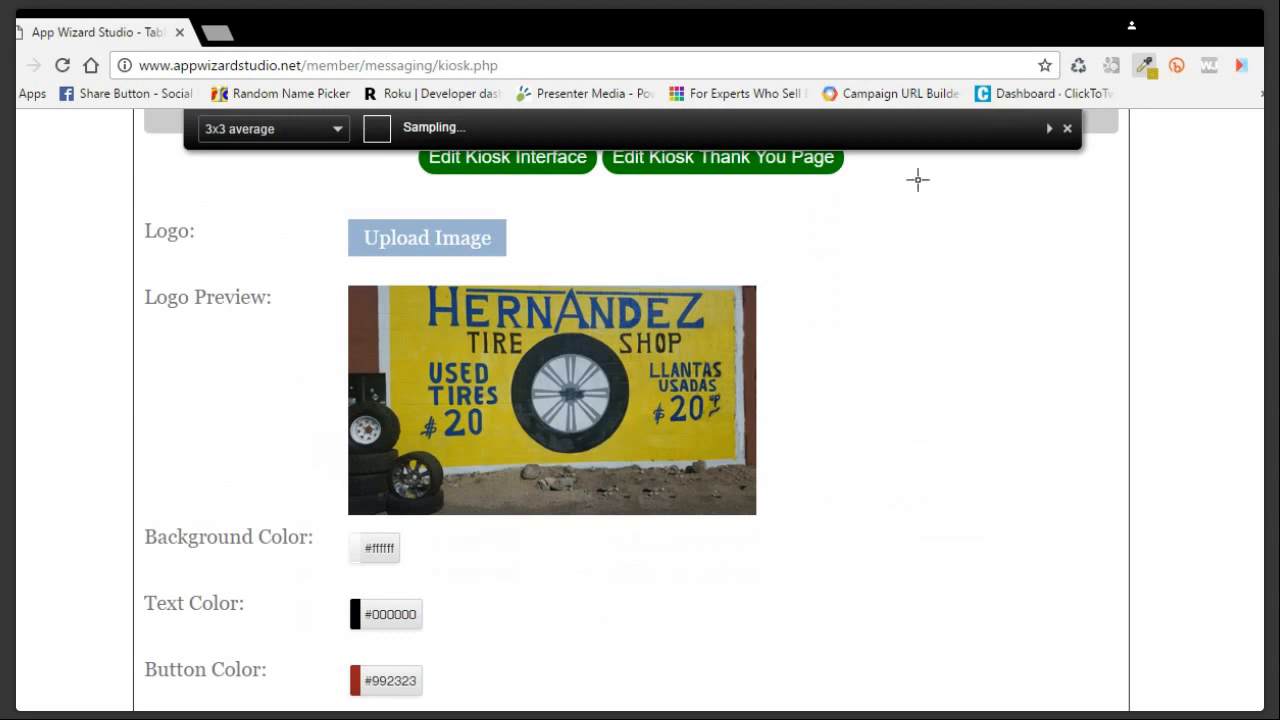
left_click(655, 416)
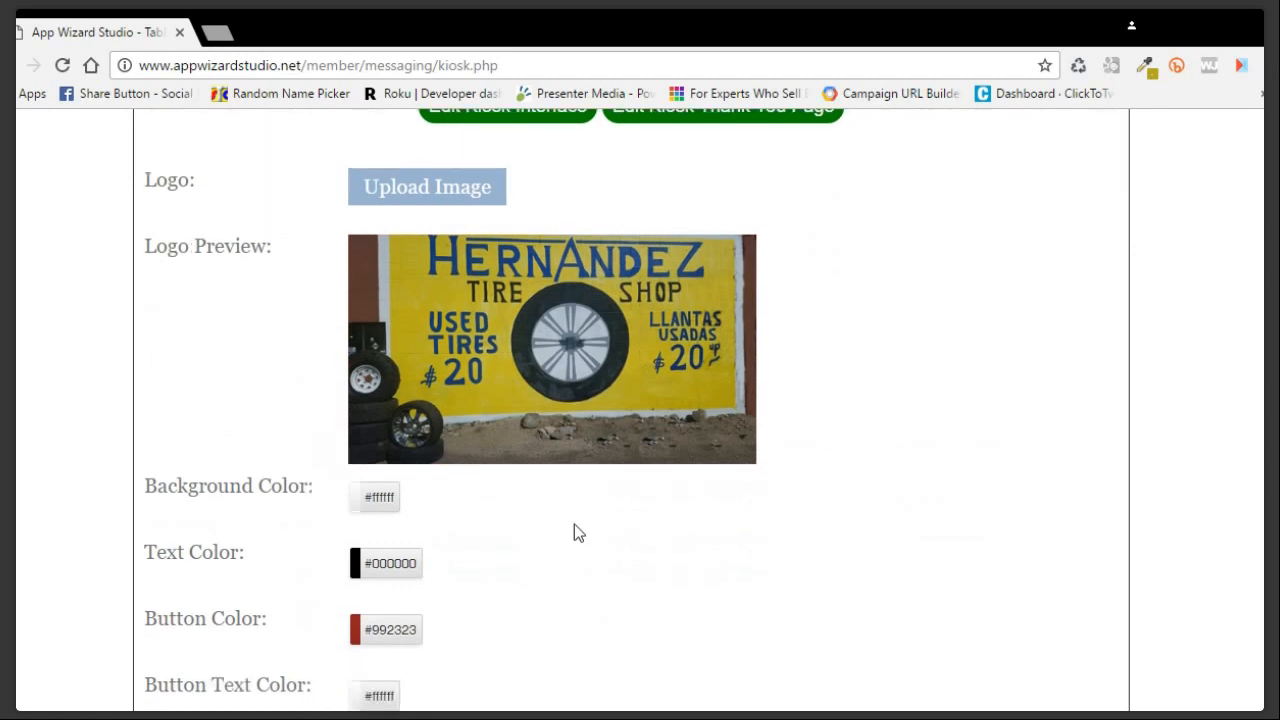
left_click(380, 507)
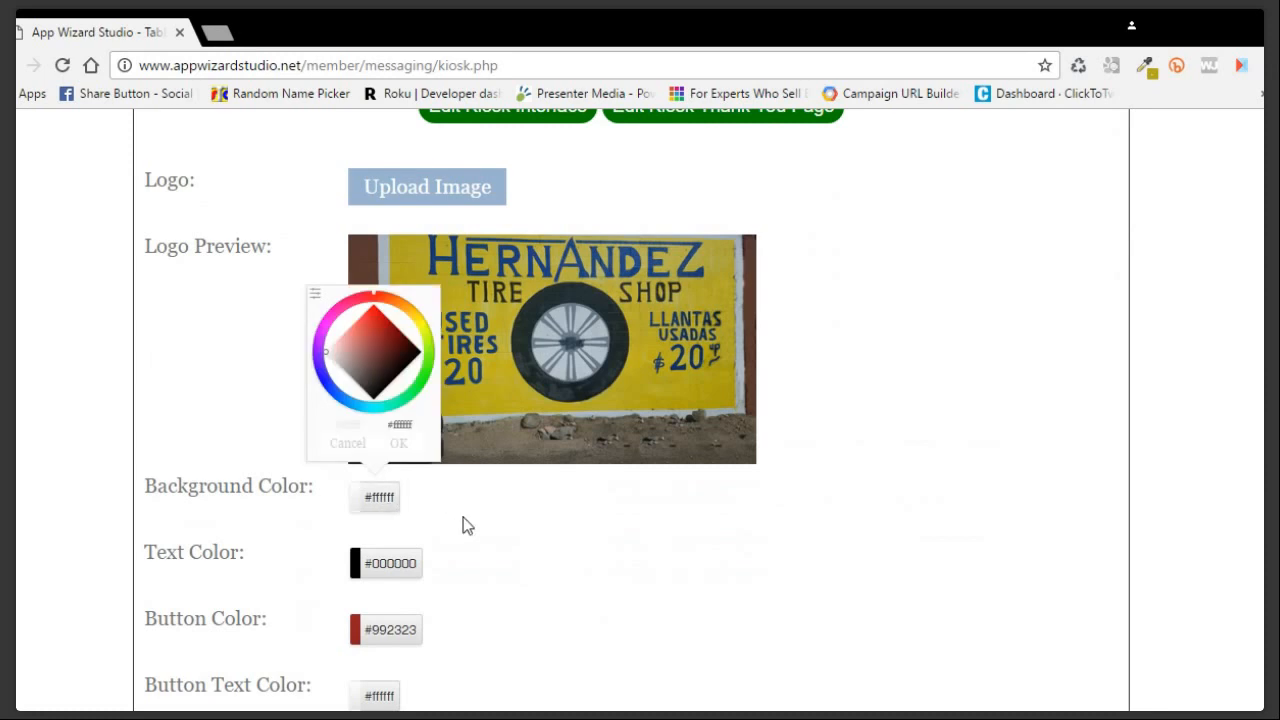
left_click(316, 298)
left_click_drag(396, 393, 330, 393)
key("ctrl+v")
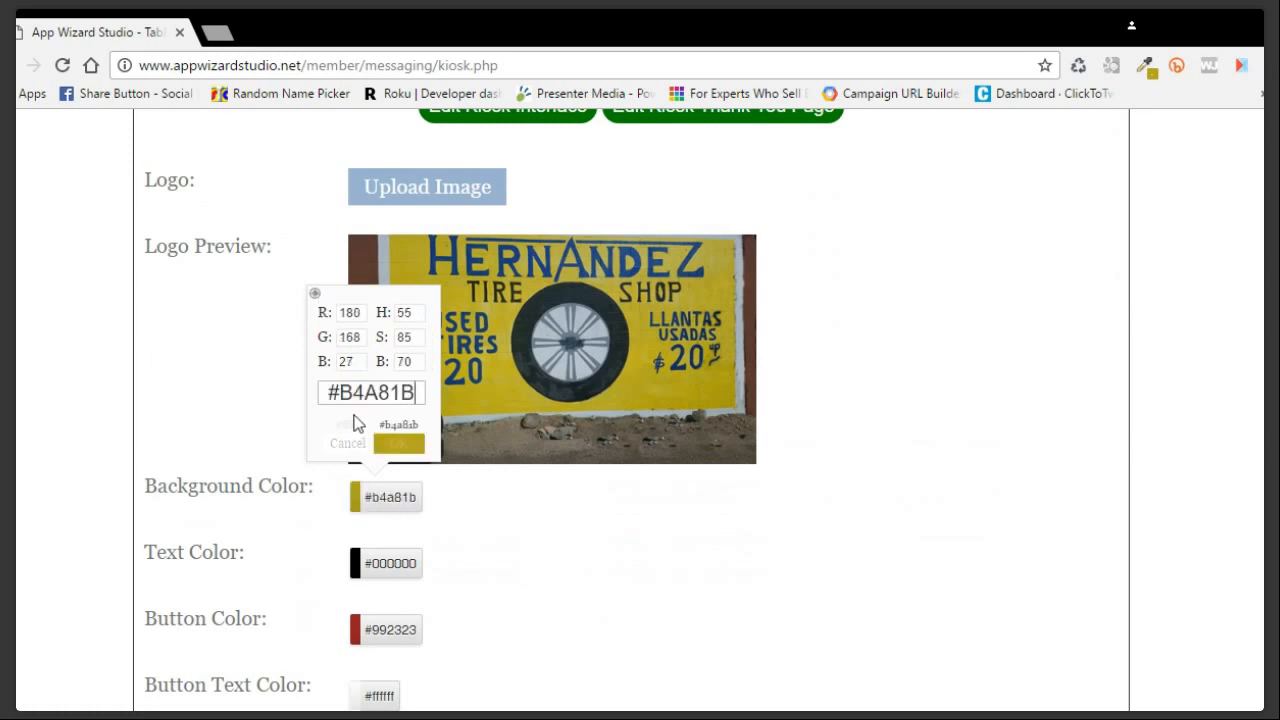
left_click(400, 444)
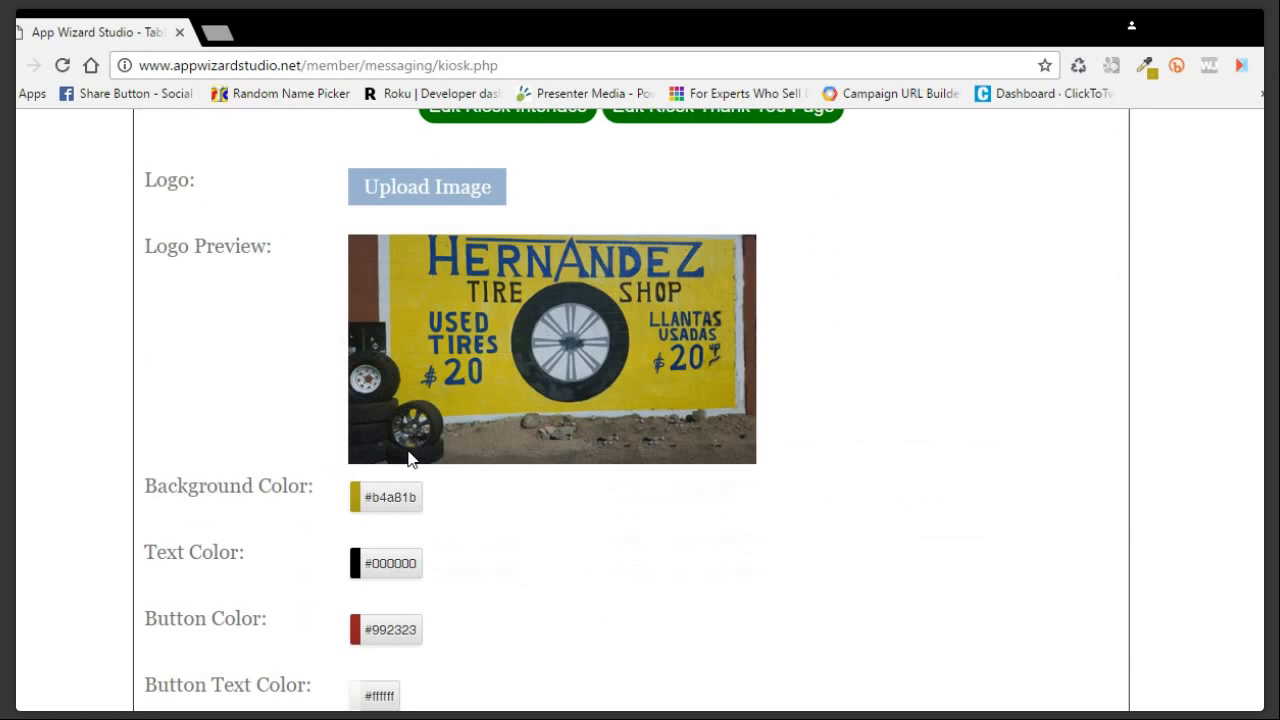
Review the remaining kiosk interface settings and the tablet preview with its new background color.
scroll(548, 588, "down", 1)
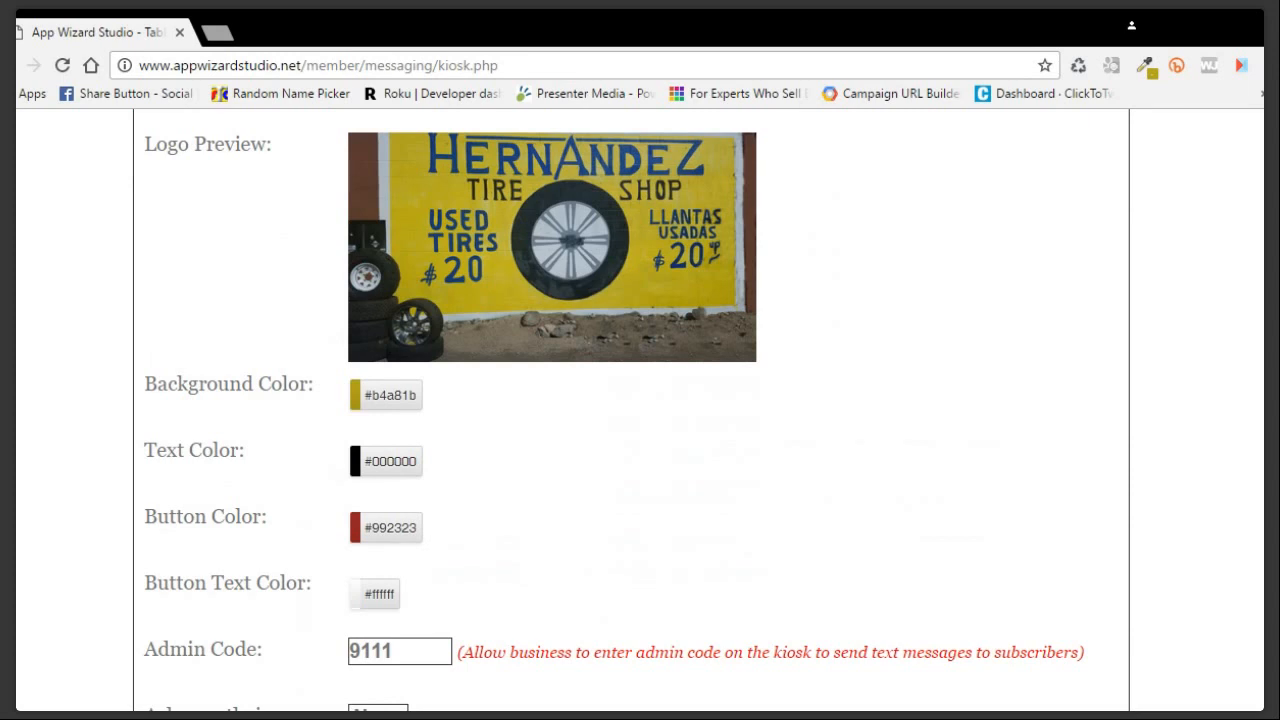
scroll(614, 410, "down", 2)
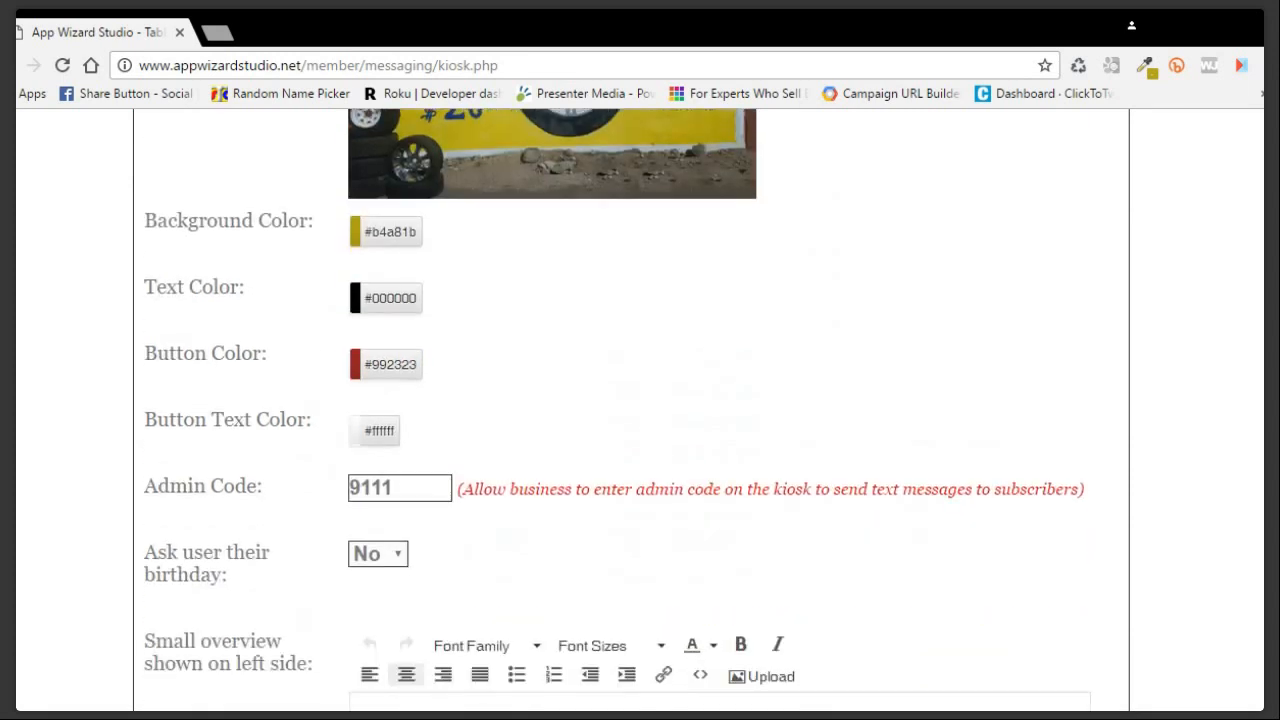
scroll(614, 410, "down", 1)
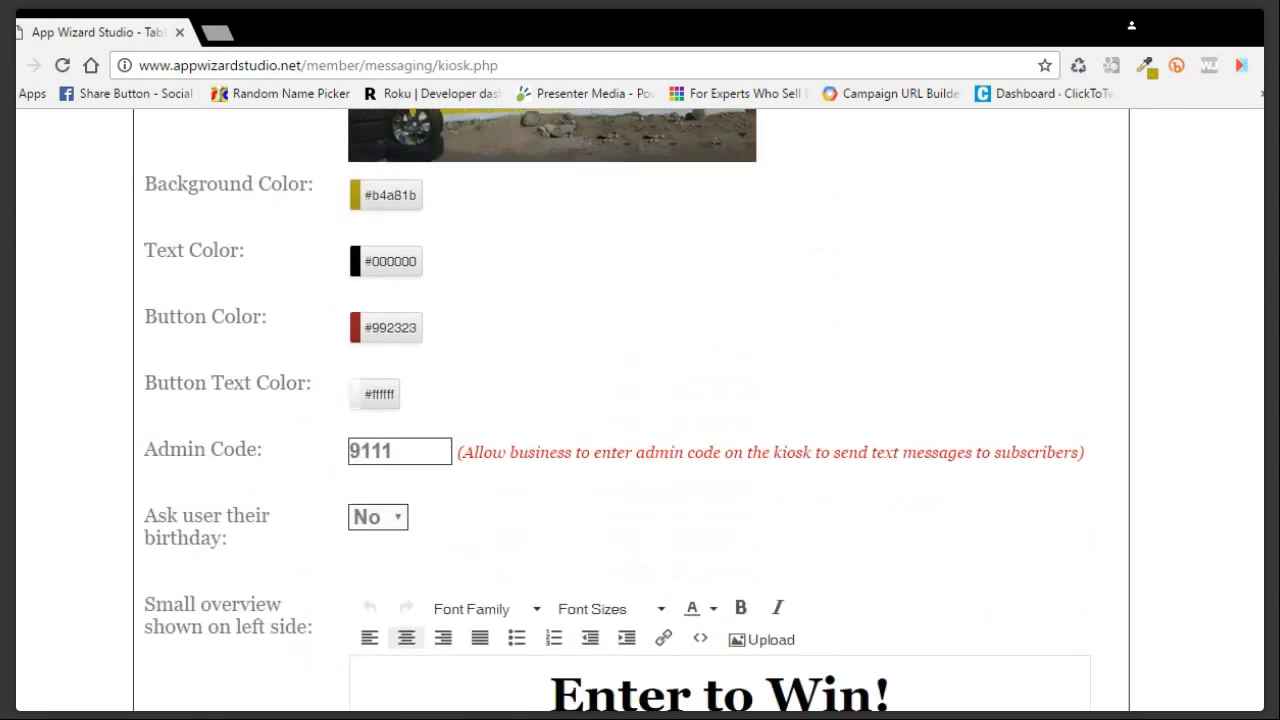
scroll(614, 410, "down", 1)
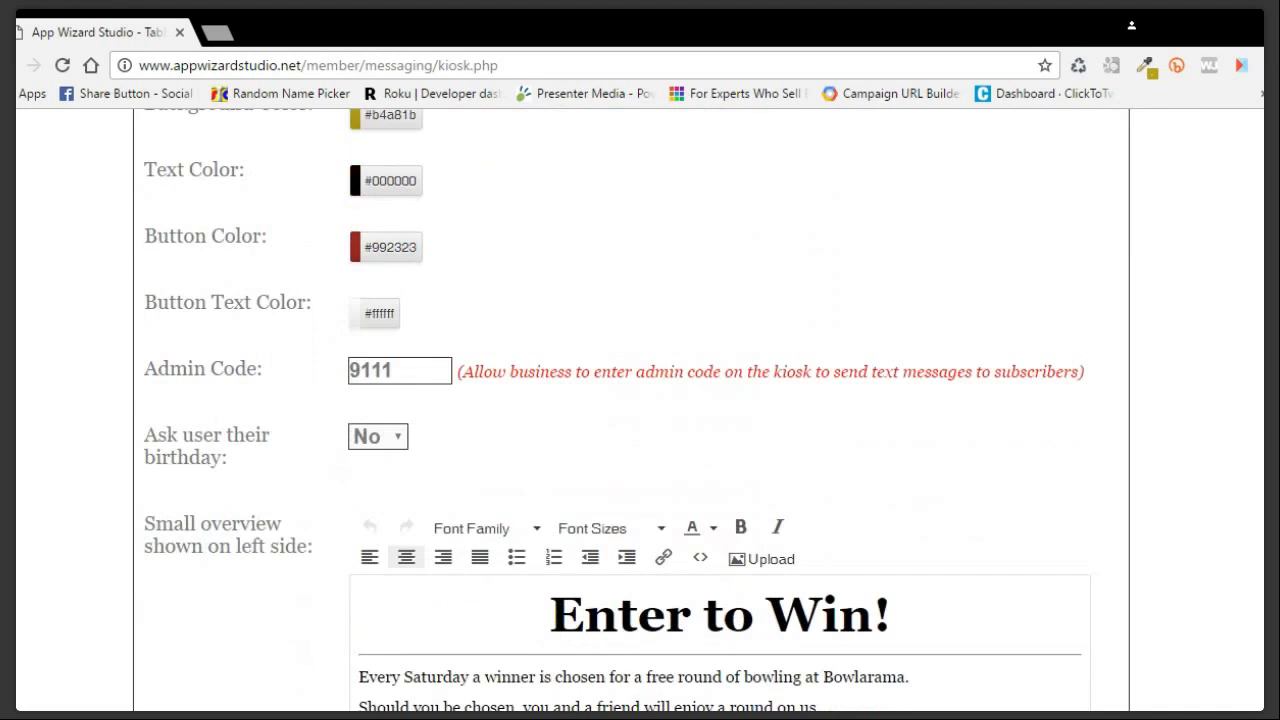
scroll(640, 410, "down", 2)
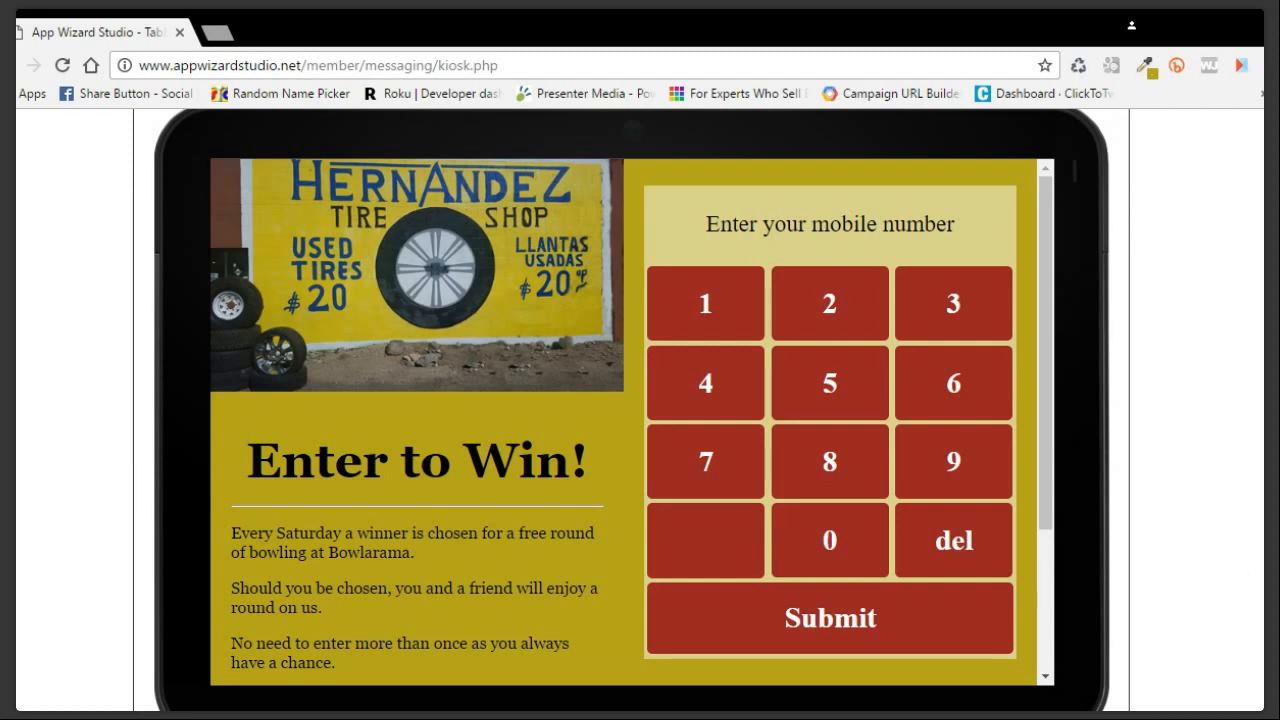
Sample the blue from the lettering in the logo photo and set the kiosk's button color to #2D4E85.
scroll(640, 410, "up", 3)
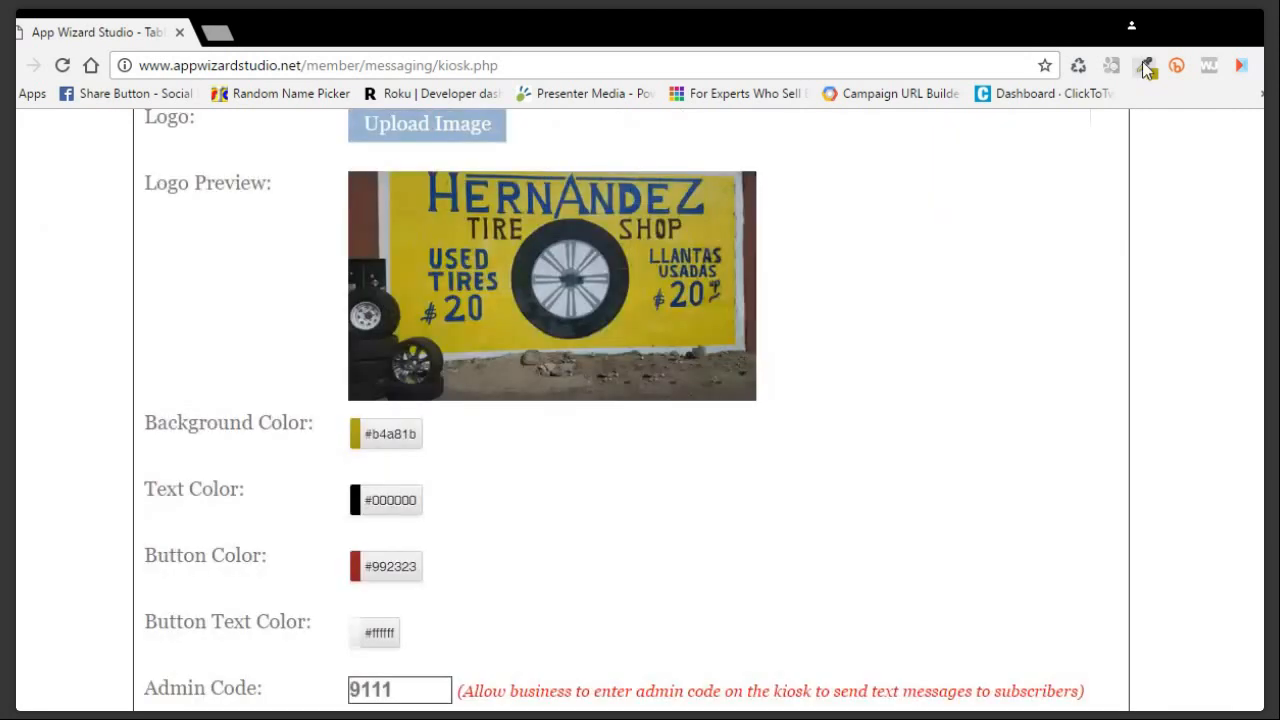
left_click(1147, 66)
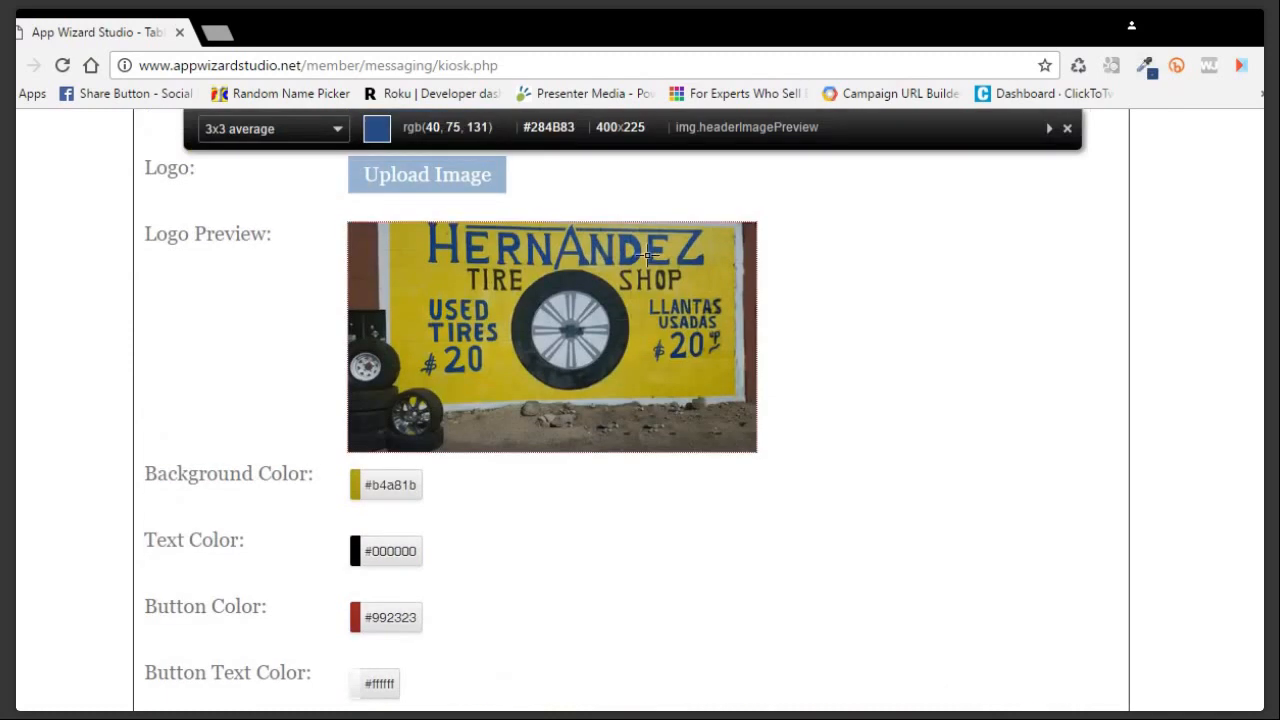
left_click(645, 268)
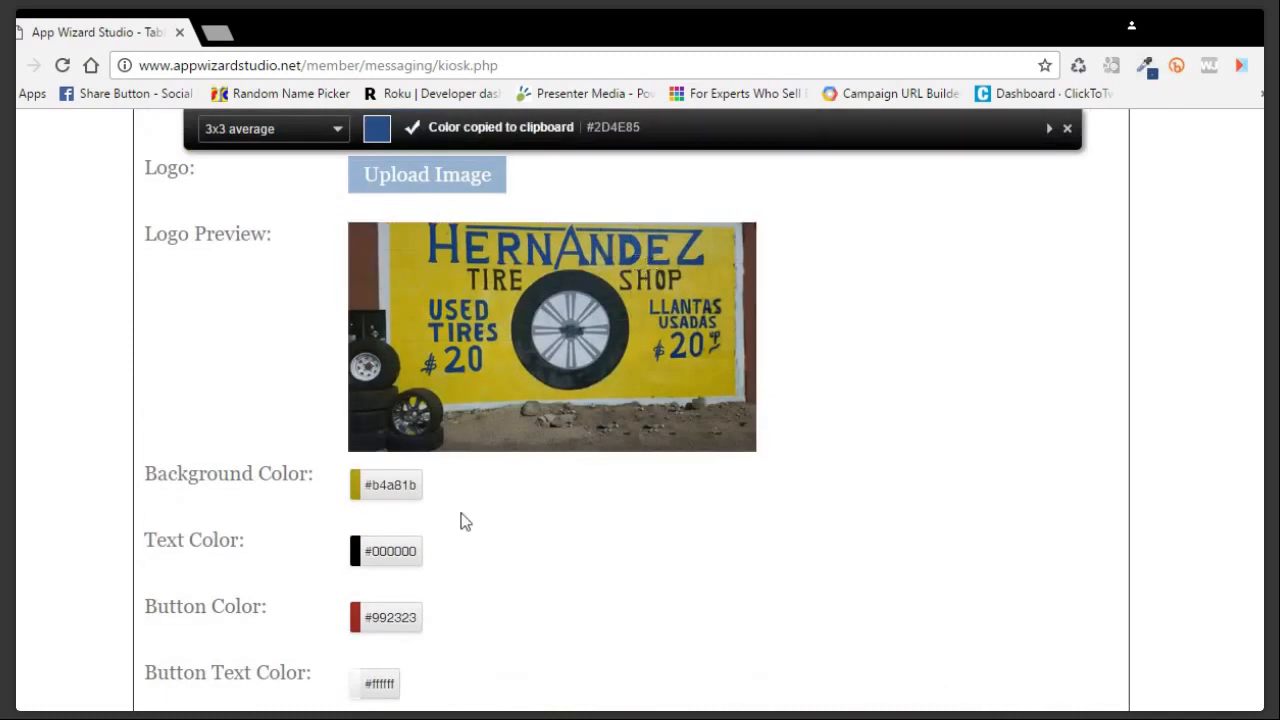
left_click(399, 633)
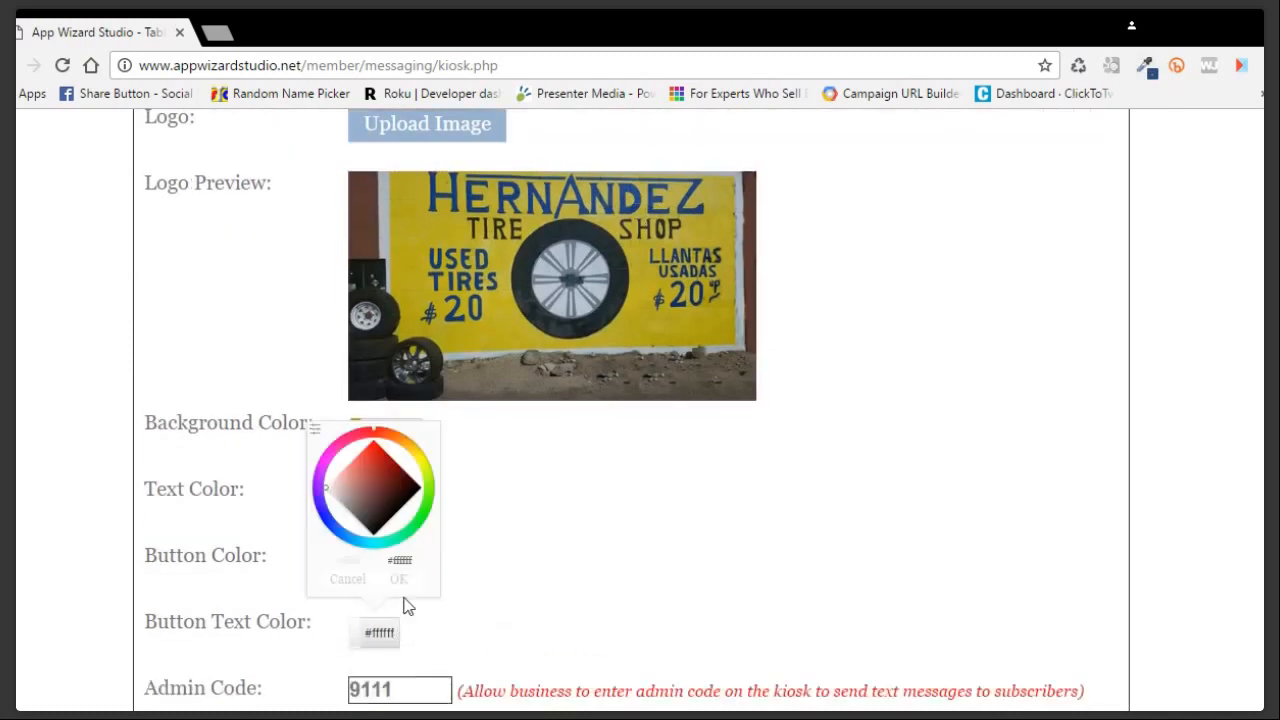
left_click(447, 591)
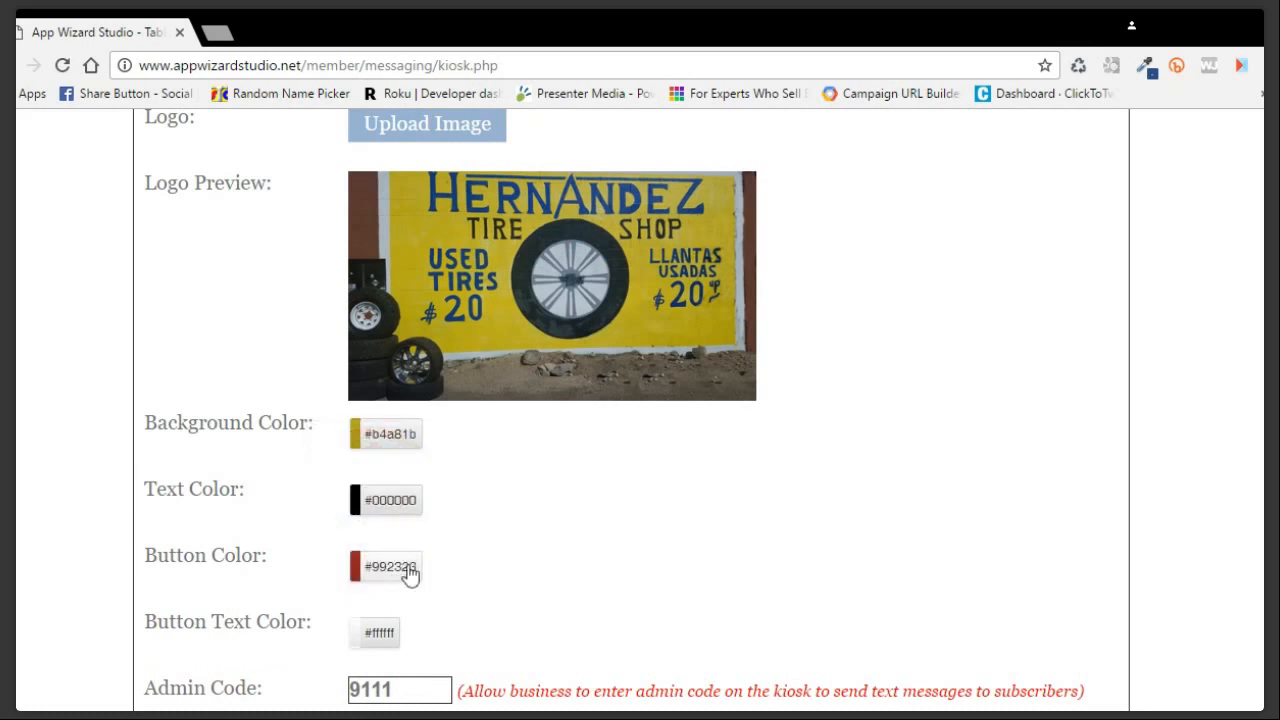
left_click(405, 569)
left_click(325, 364)
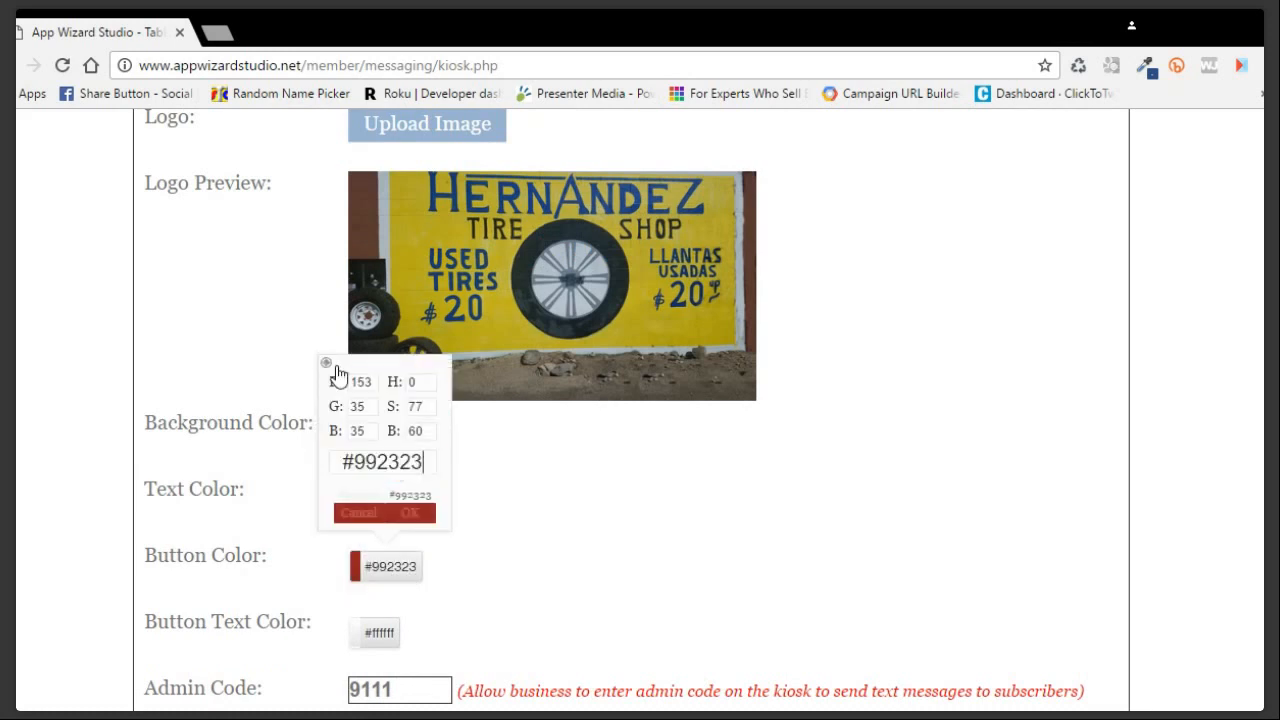
key("shift+Left")
key("shift+Left")
key("shift+Left")
key("shift+Left")
key("shift+Left")
key("shift+Left")
key("shift+Left")
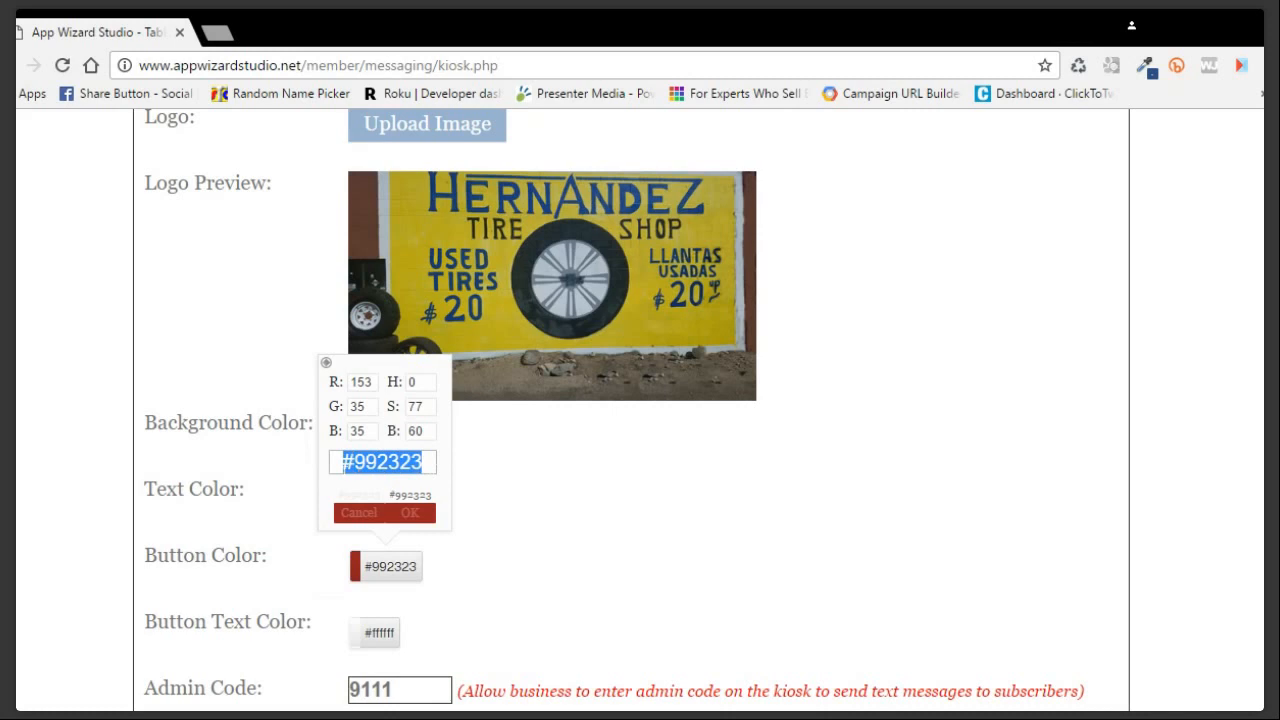
key("ctrl+v")
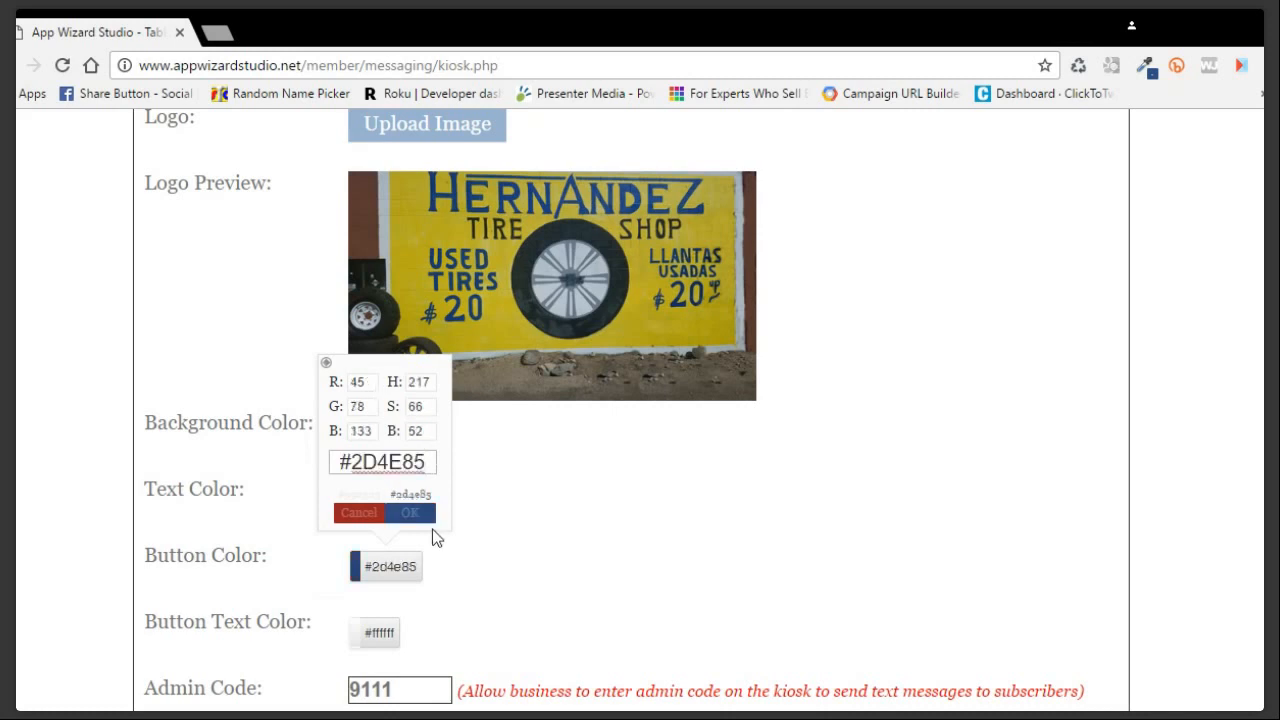
left_click(410, 513)
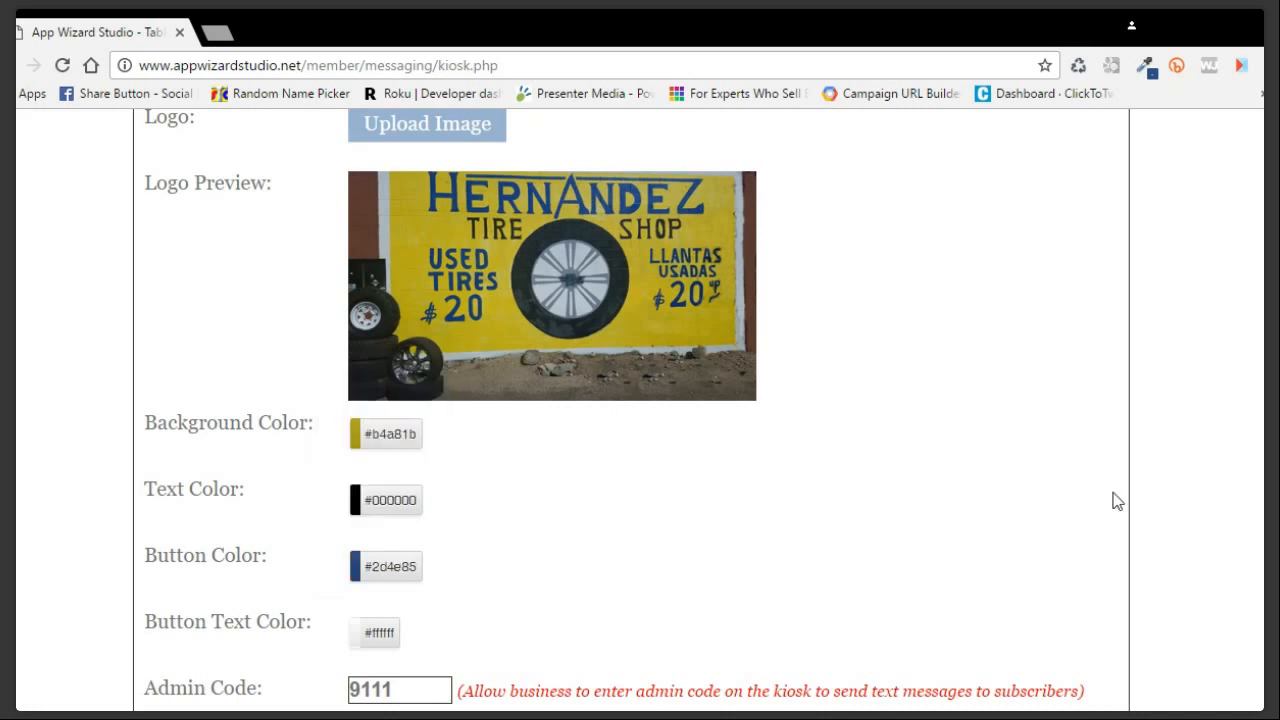
Check the new button color in the tablet preview and read through the preview's overview text and text-alert disclaimer.
scroll(640, 400, "down", 1)
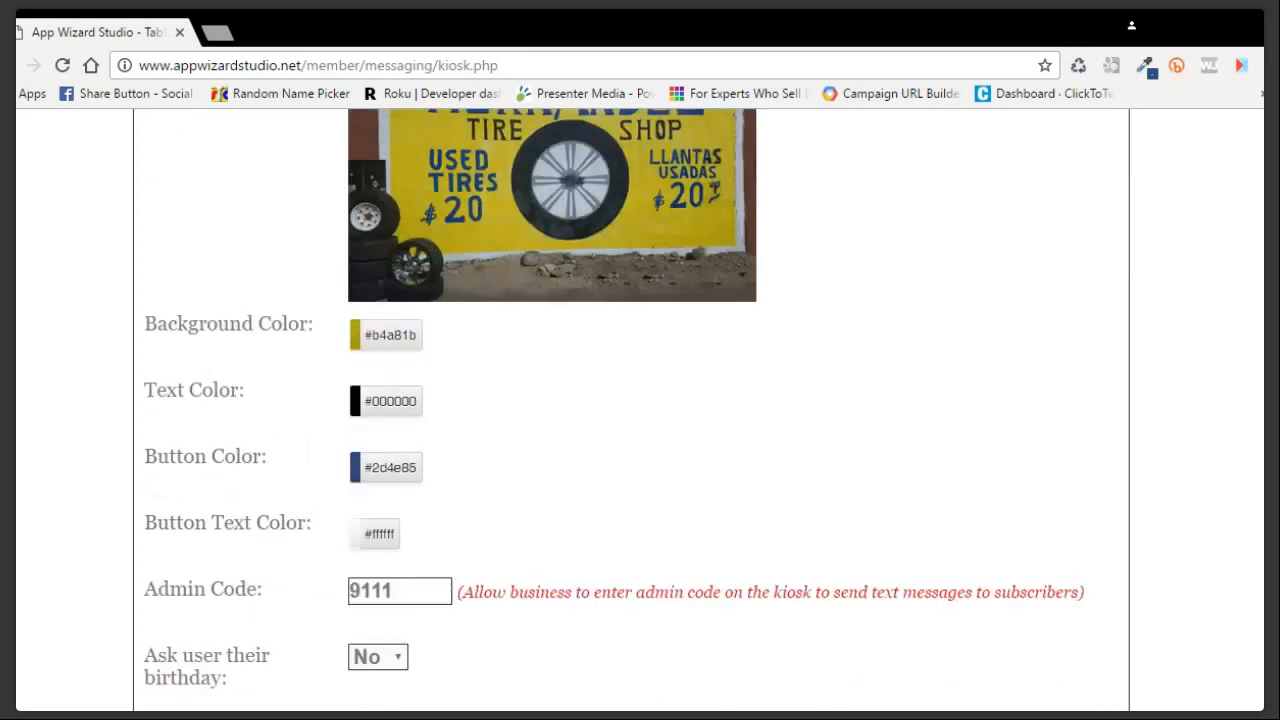
scroll(640, 400, "down", 2)
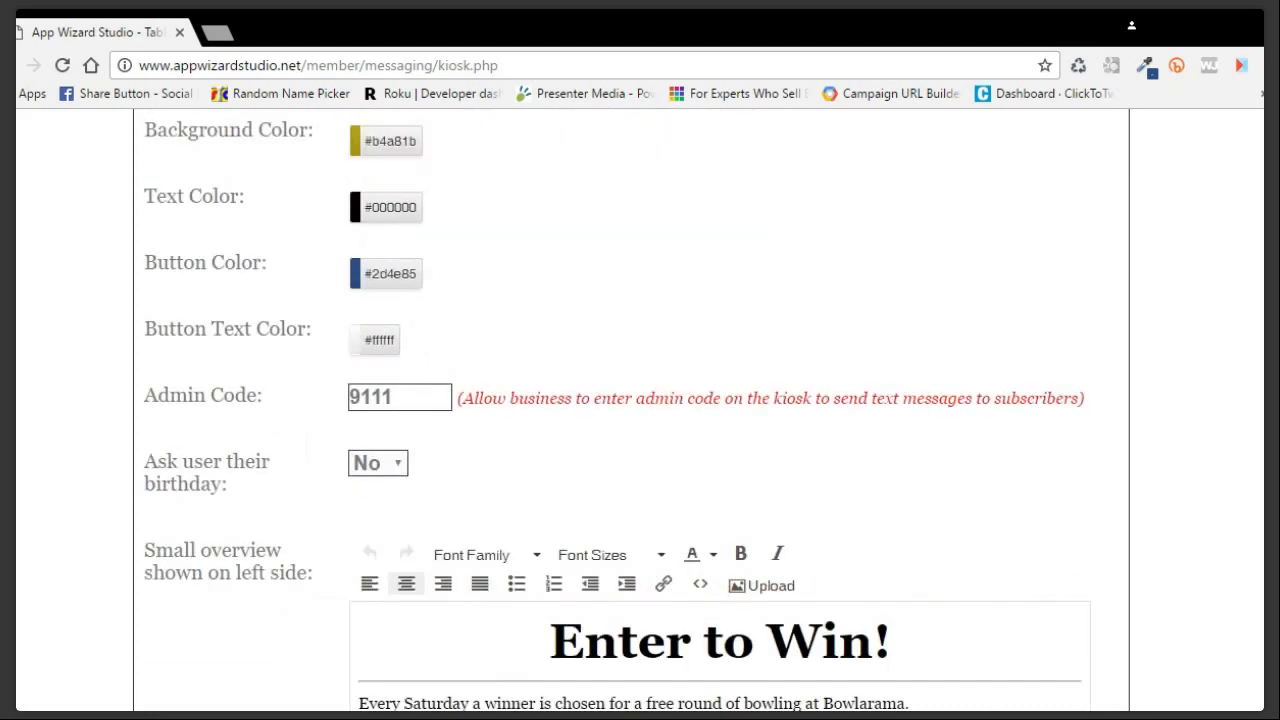
scroll(640, 410, "down", 5)
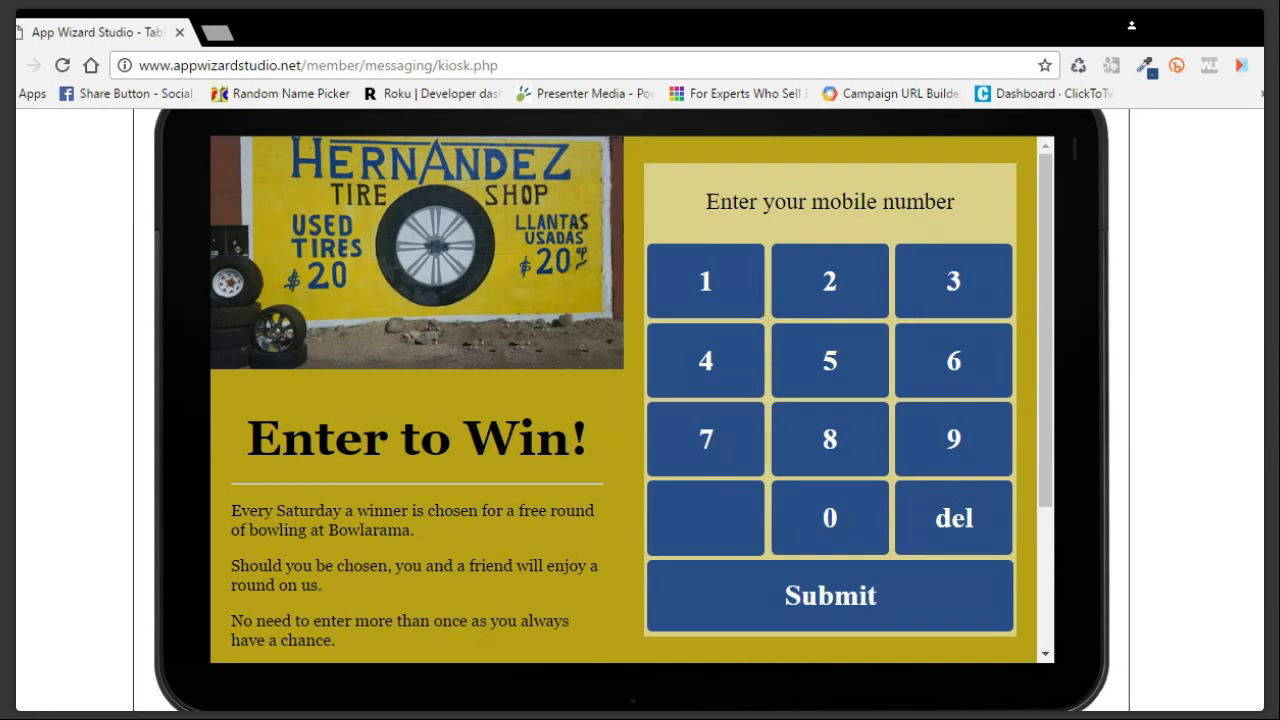
scroll(1259, 594, "up", 1)
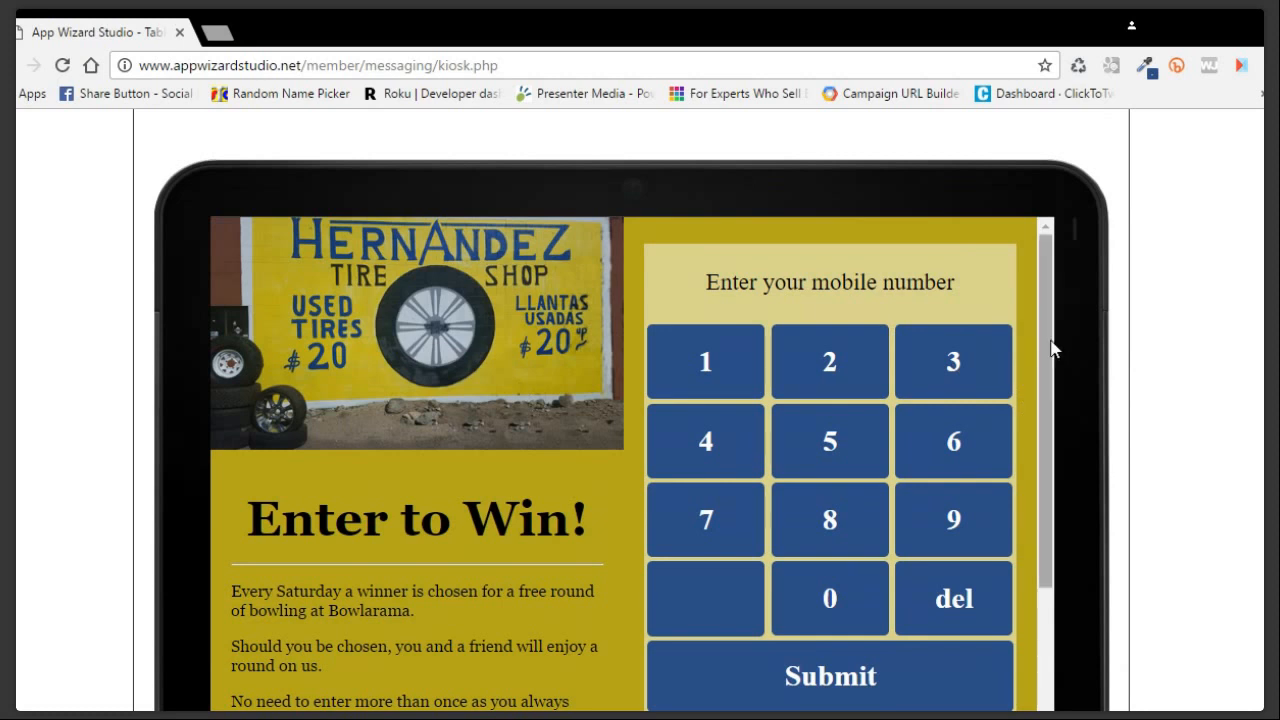
scroll(1050, 348, "down", 2)
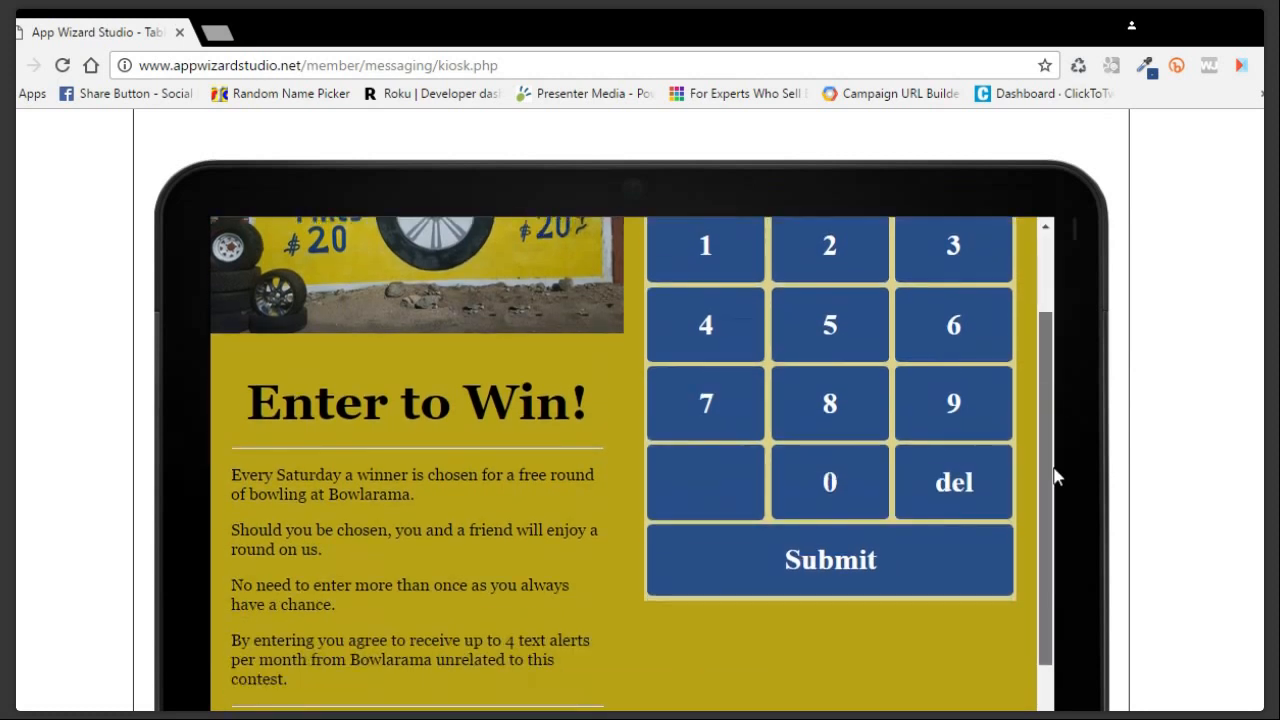
scroll(1050, 530, "down", 2)
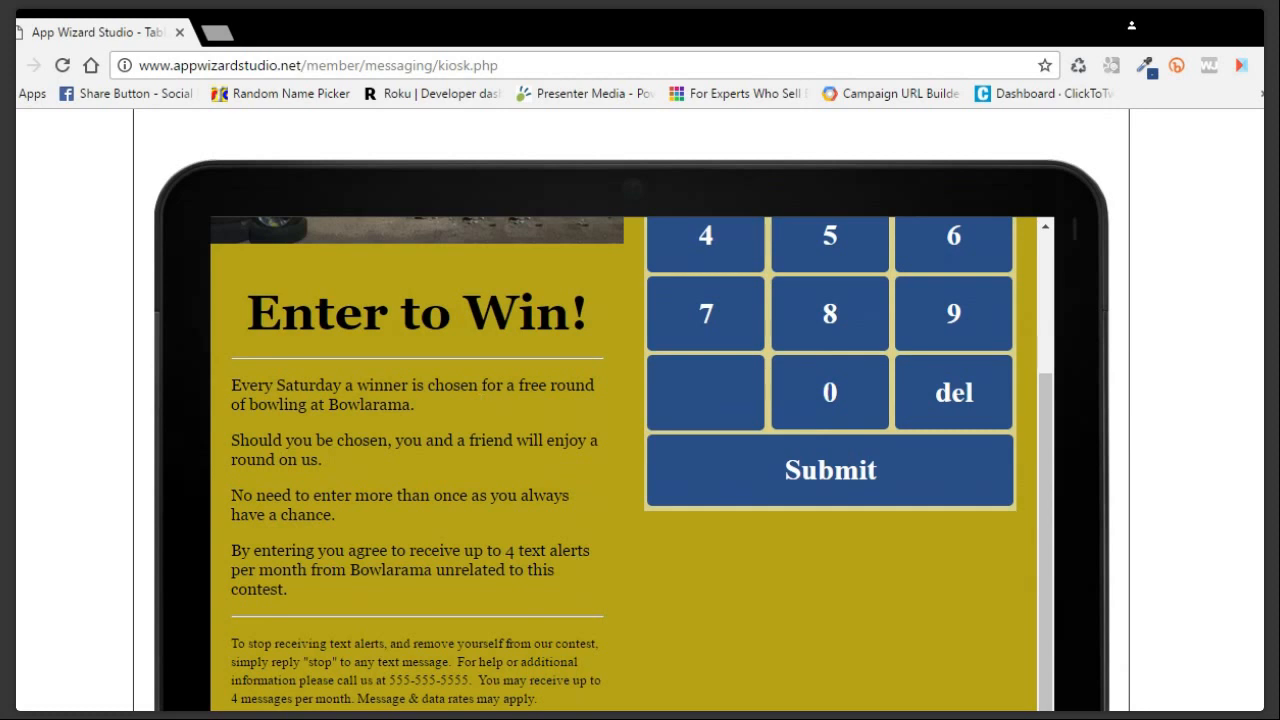
scroll(632, 410, "up", 1)
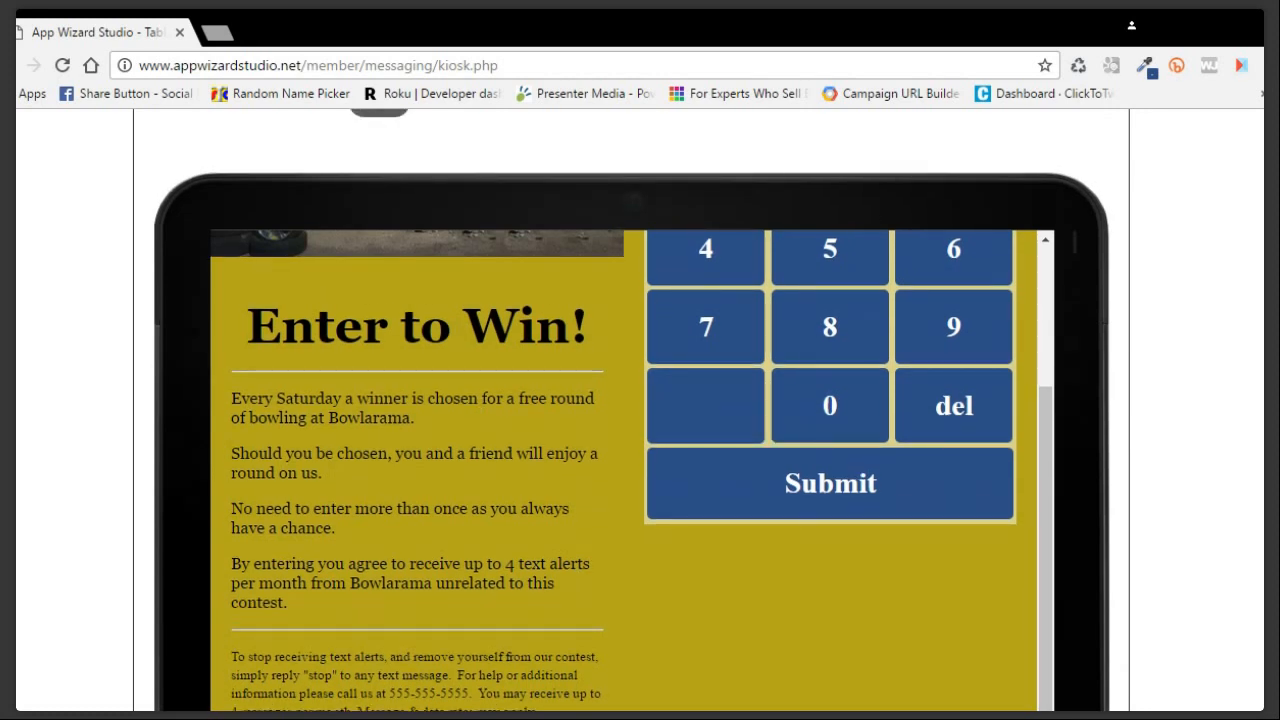
scroll(632, 410, "up", 1)
scroll(632, 410, "up", 1)
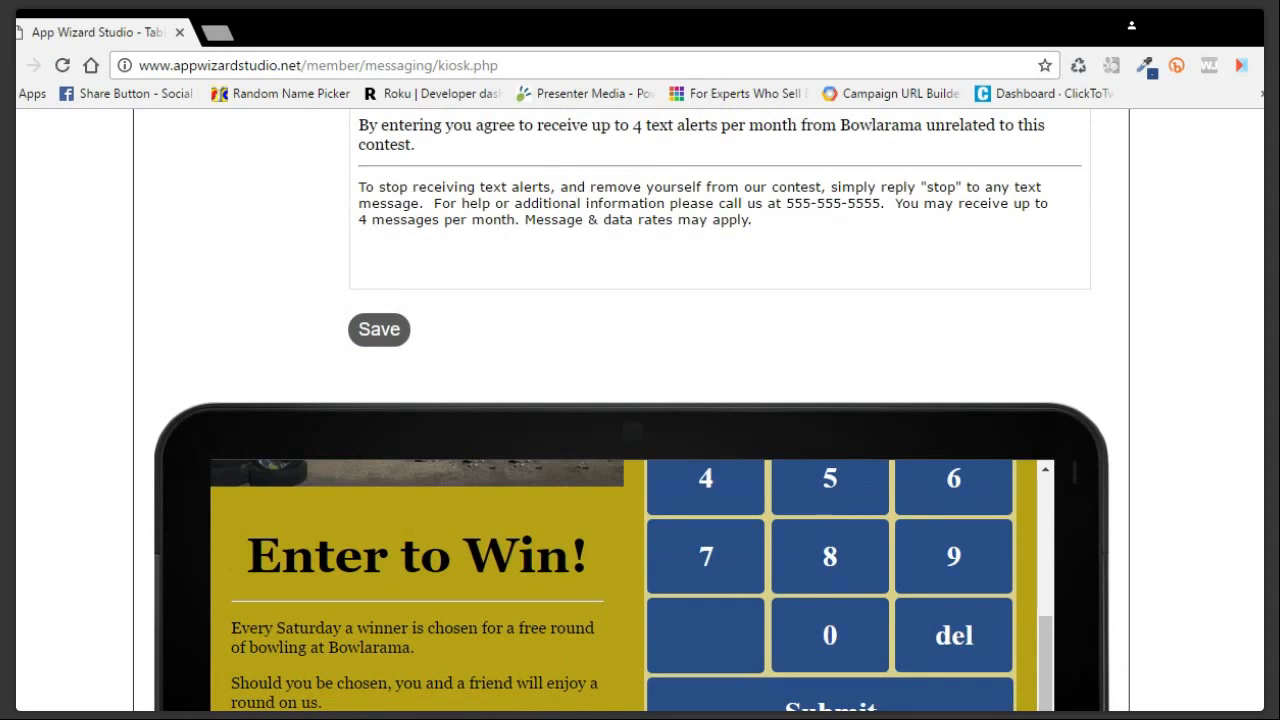
scroll(632, 410, "up", 1)
scroll(632, 410, "up", 1)
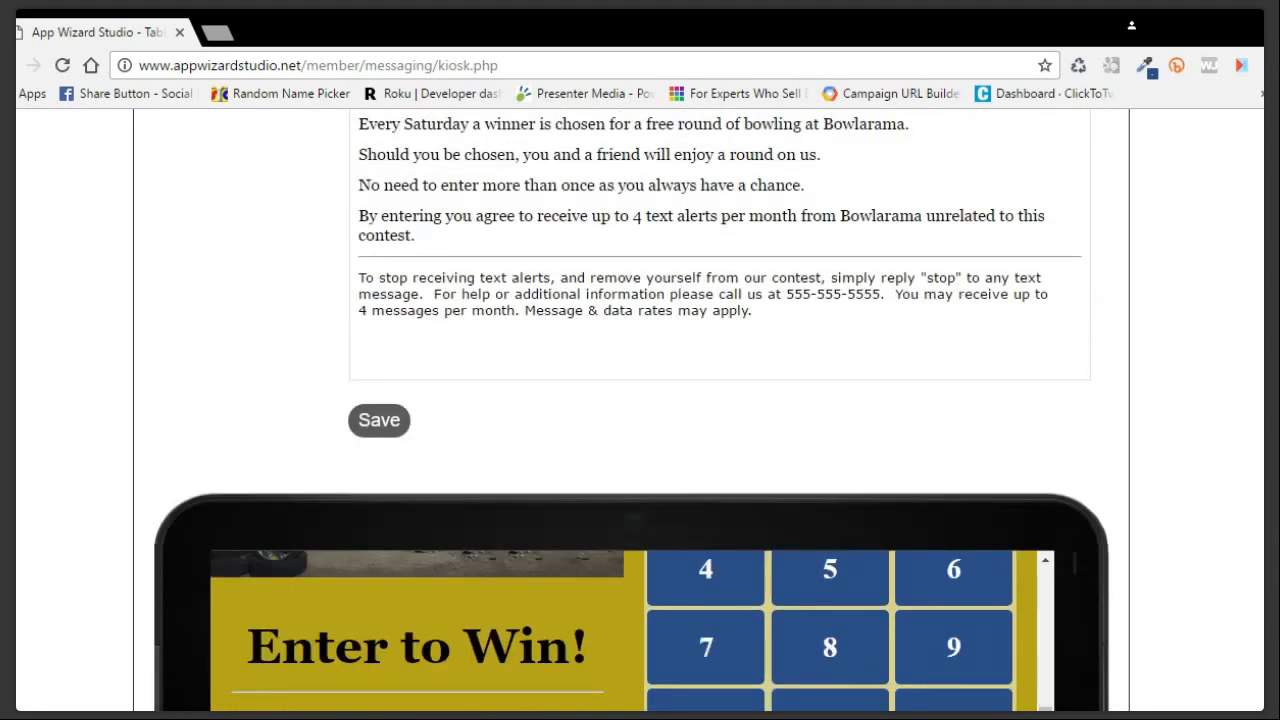
Change the overview's opening line to "Join Today for our weekly specials." and delete the "Should you be chosen" sentence.
scroll(632, 410, "up", 2)
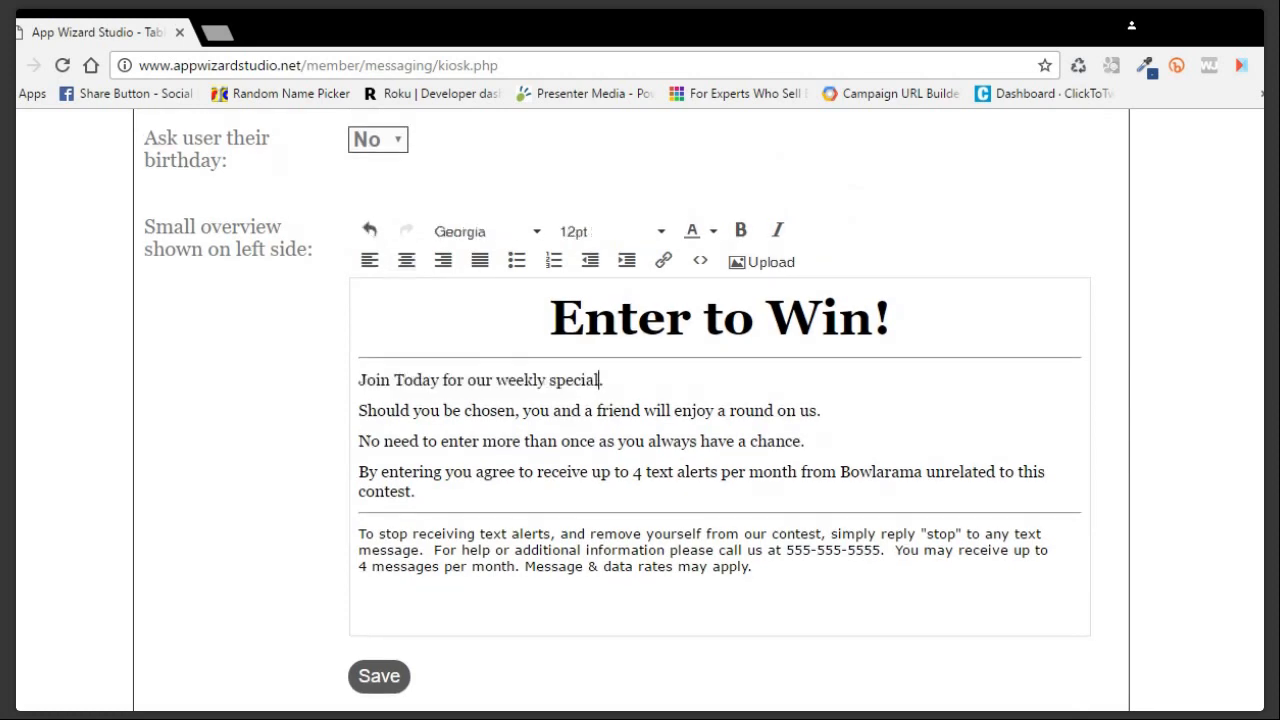
type("s.")
left_click_drag(368, 410, 820, 410)
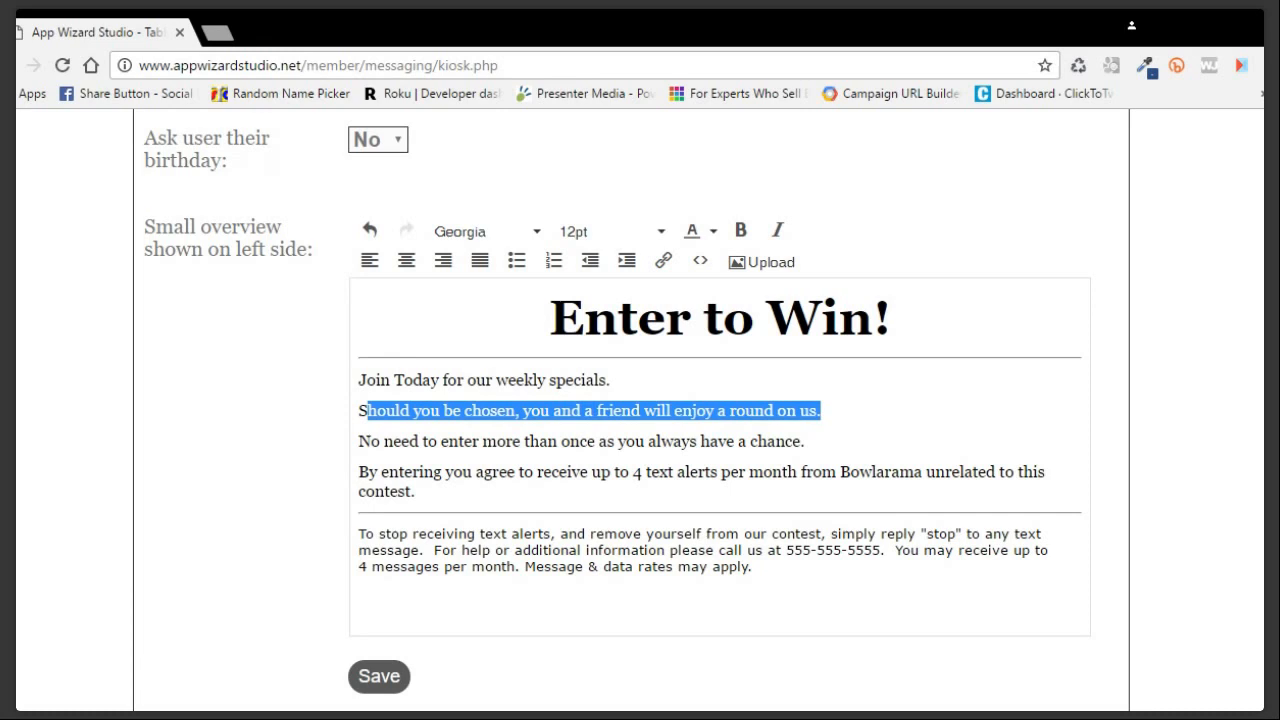
key("BackSpace")
key("BackSpace")
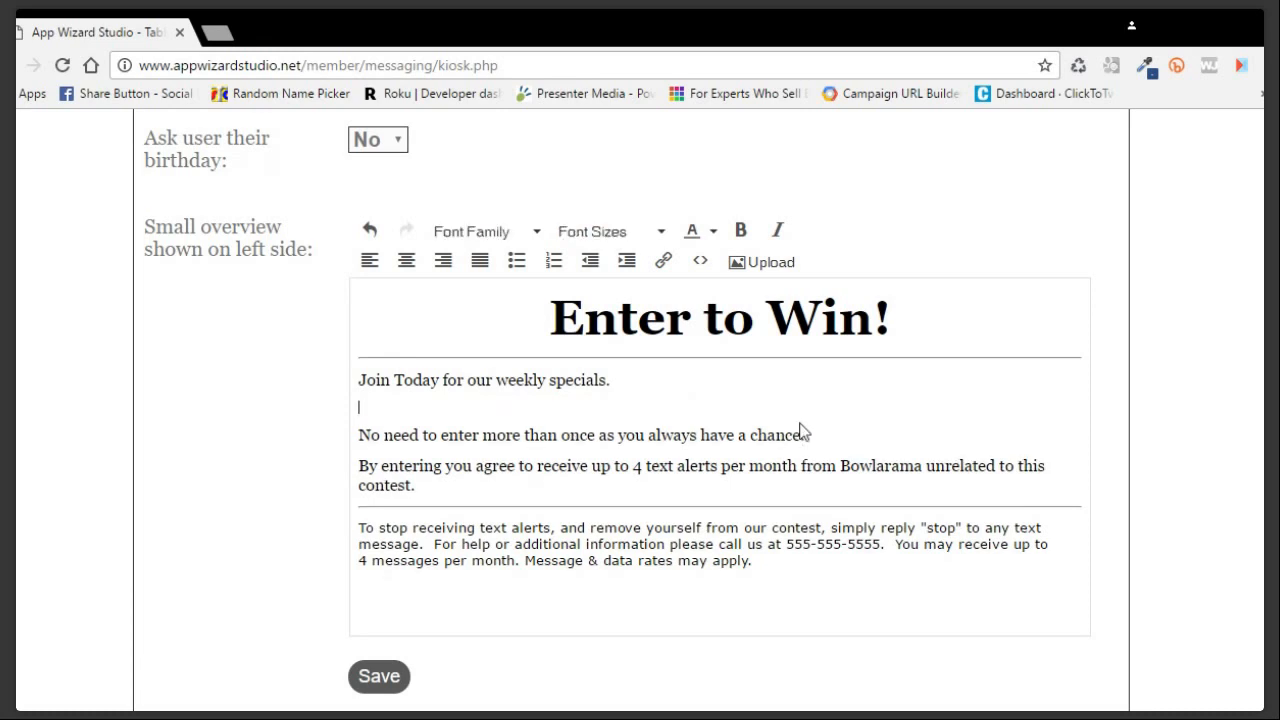
key("BackSpace")
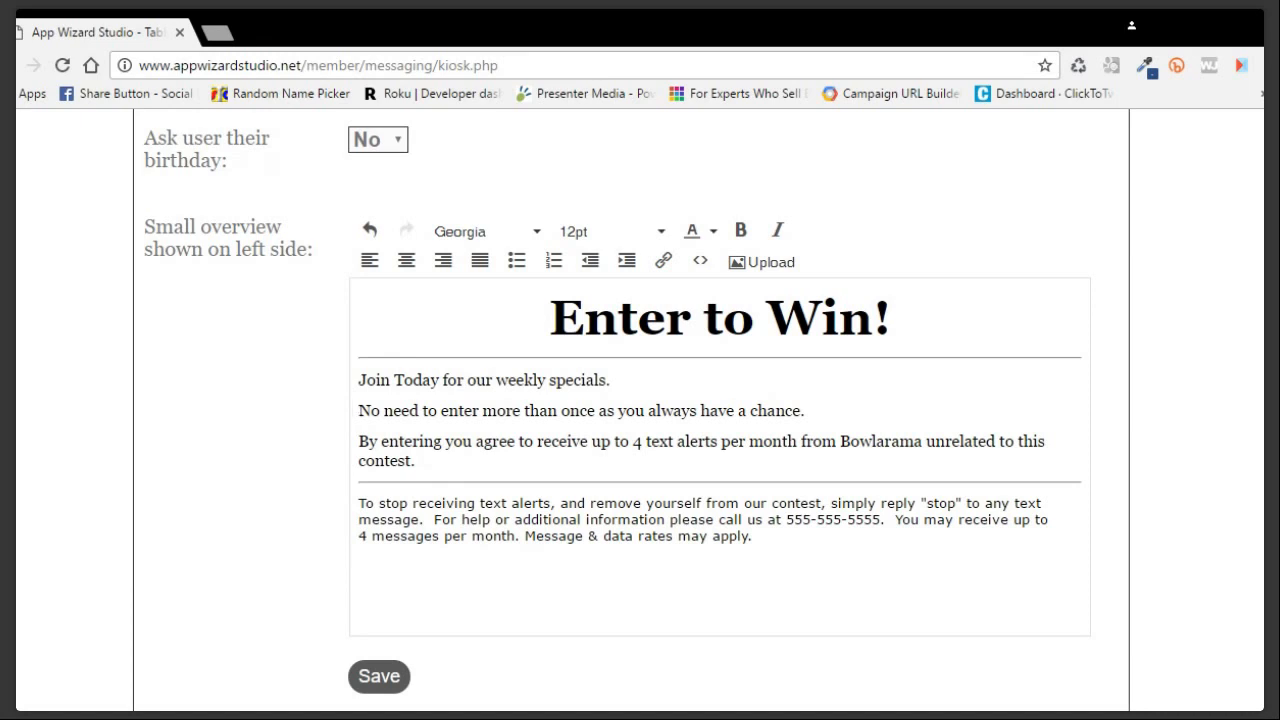
Replace "Bowlarama" with "Hernandez Tire Shop" in the overview's text-alert consent sentence.
left_click_drag(840, 441, 922, 441)
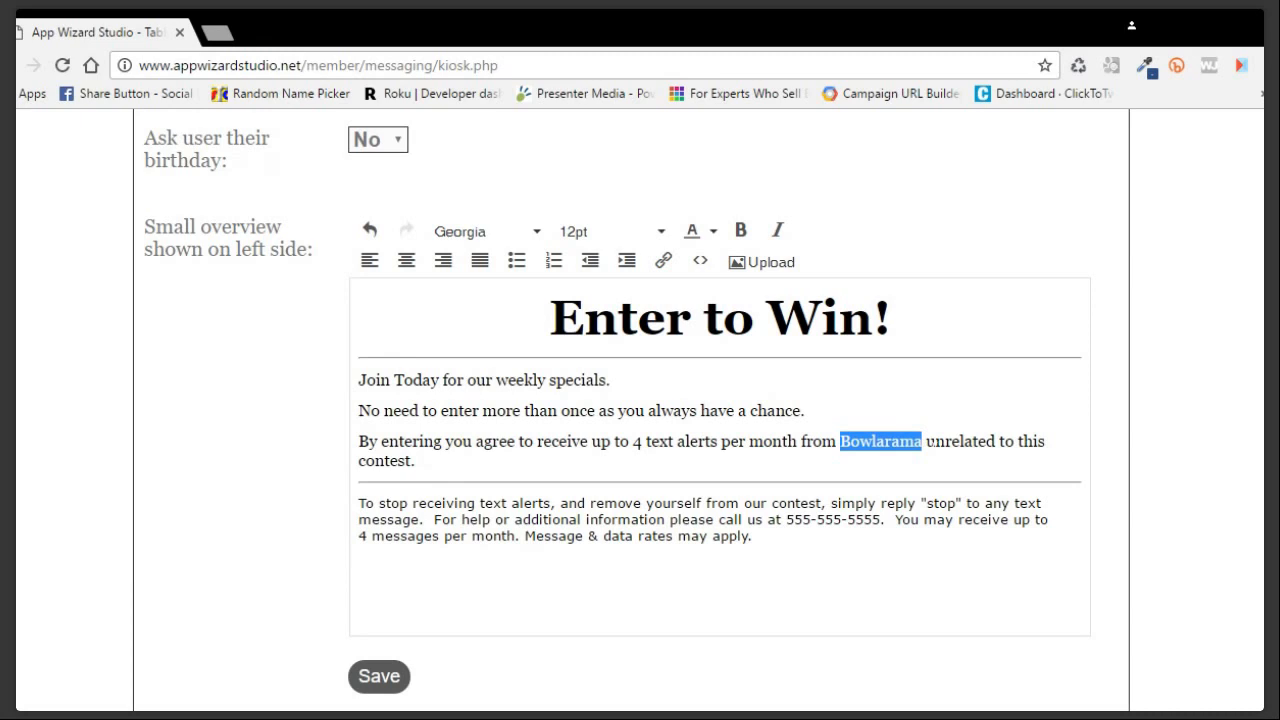
type("Hernande")
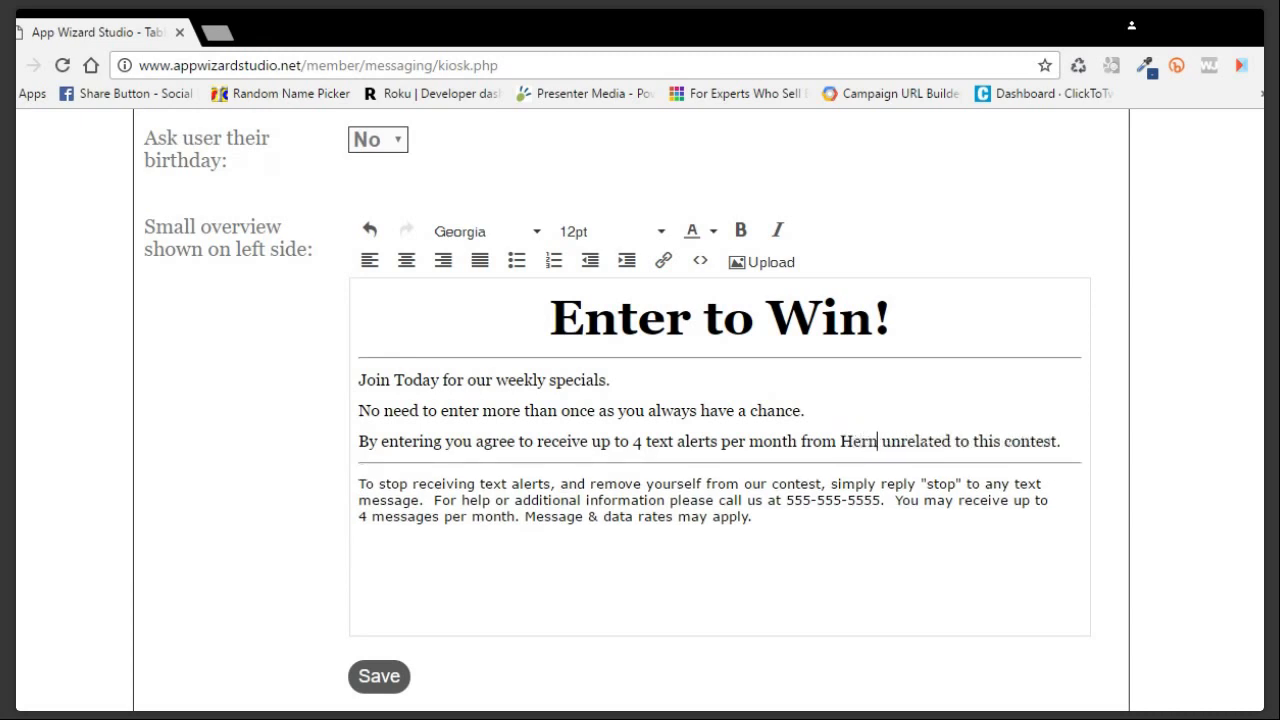
type("z Tire")
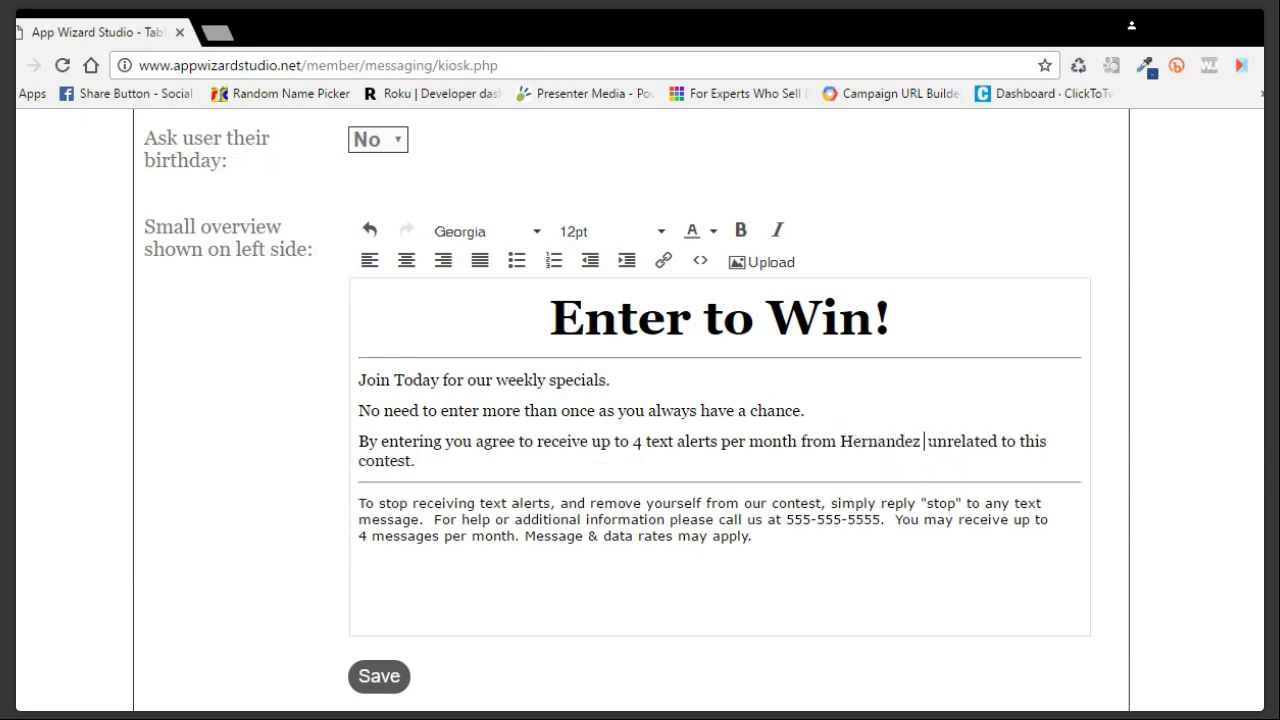
type(" Shop")
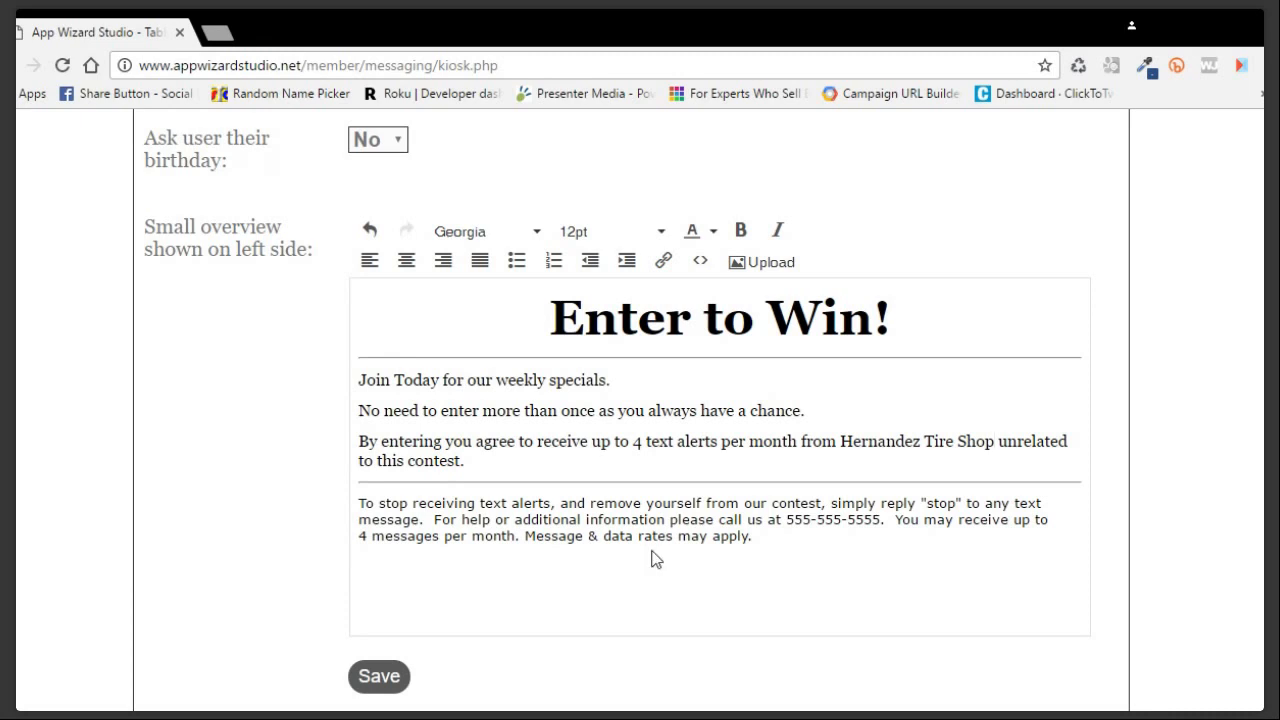
Highlight the "Message & data rates may apply." disclaimer in the overview's fine print to examine its wording.
left_click_drag(524, 536, 747, 536)
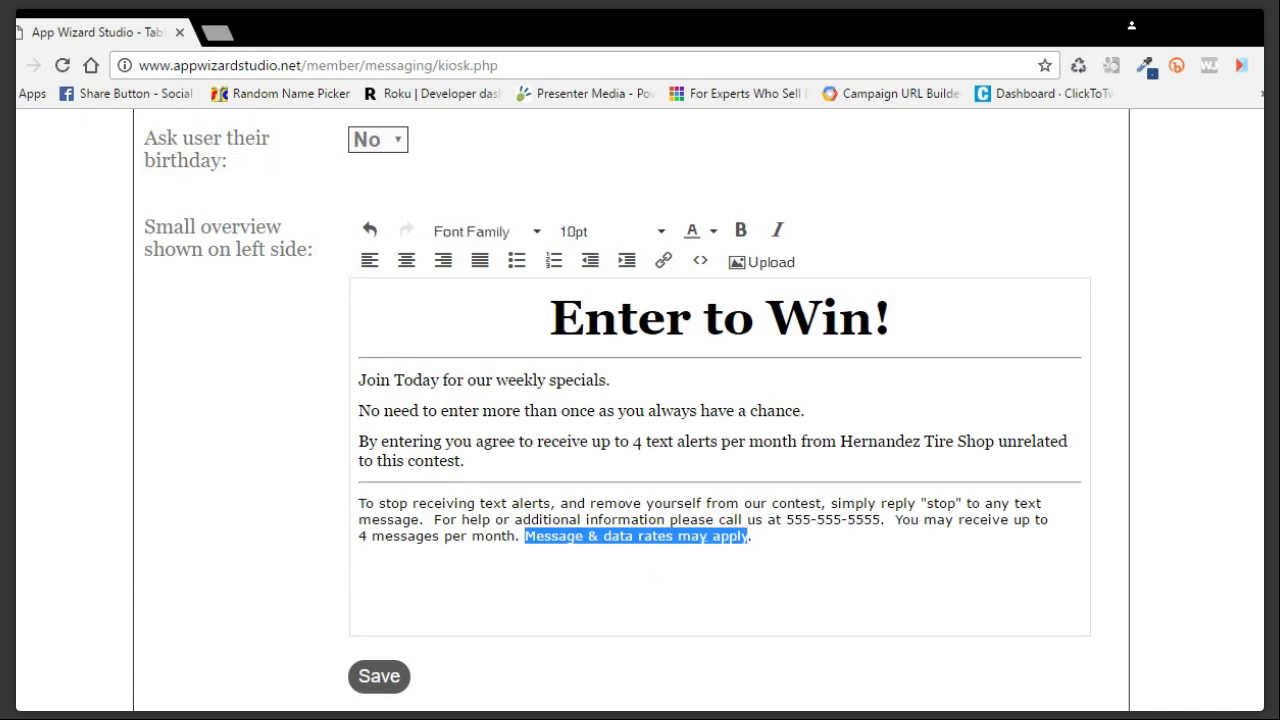
left_click(752, 536)
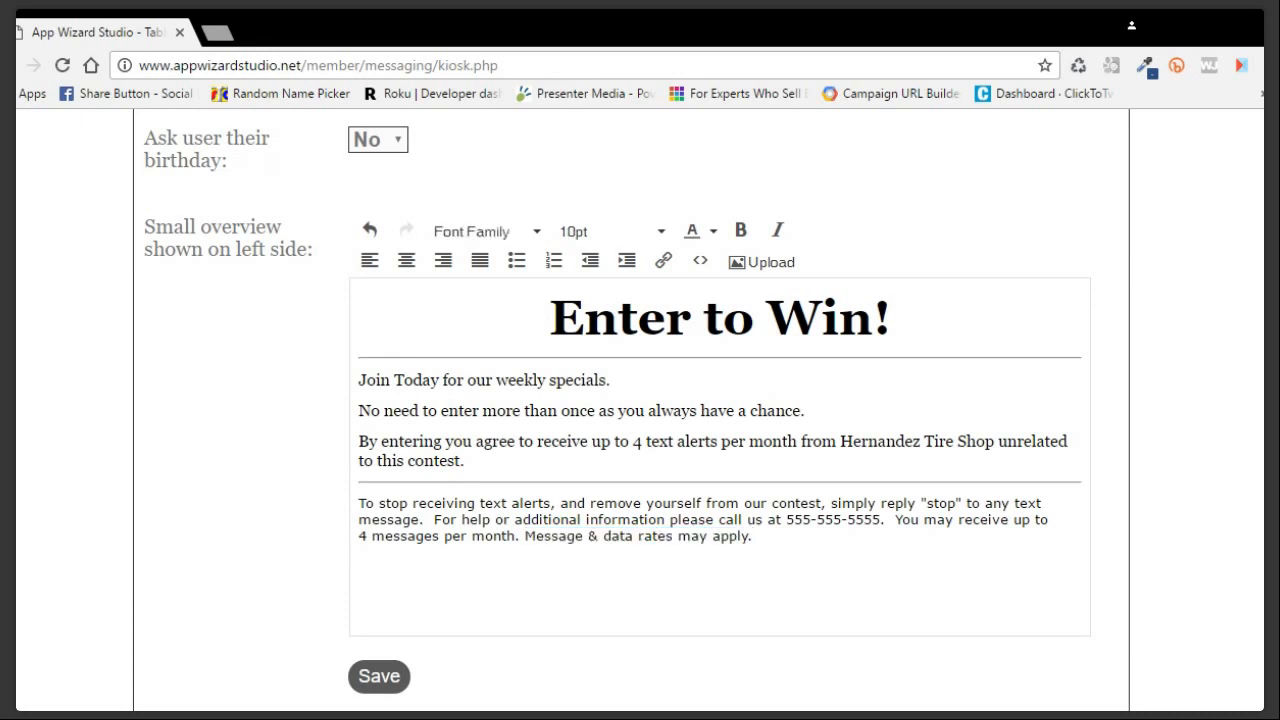
key("shift+Left")
key("shift+Left")
key("shift+Left")
key("shift+Left")
key("shift+Left")
key("shift+Left")
key("shift+Left")
key("shift+Left")
key("shift+Left")
key("shift+Left")
key("shift+Left")
key("shift+Left")
key("shift+Left")
key("shift+Left")
key("shift+Left")
key("shift+Left")
key("shift+Left")
key("shift+Left")
key("shift+Left")
key("shift+Left")
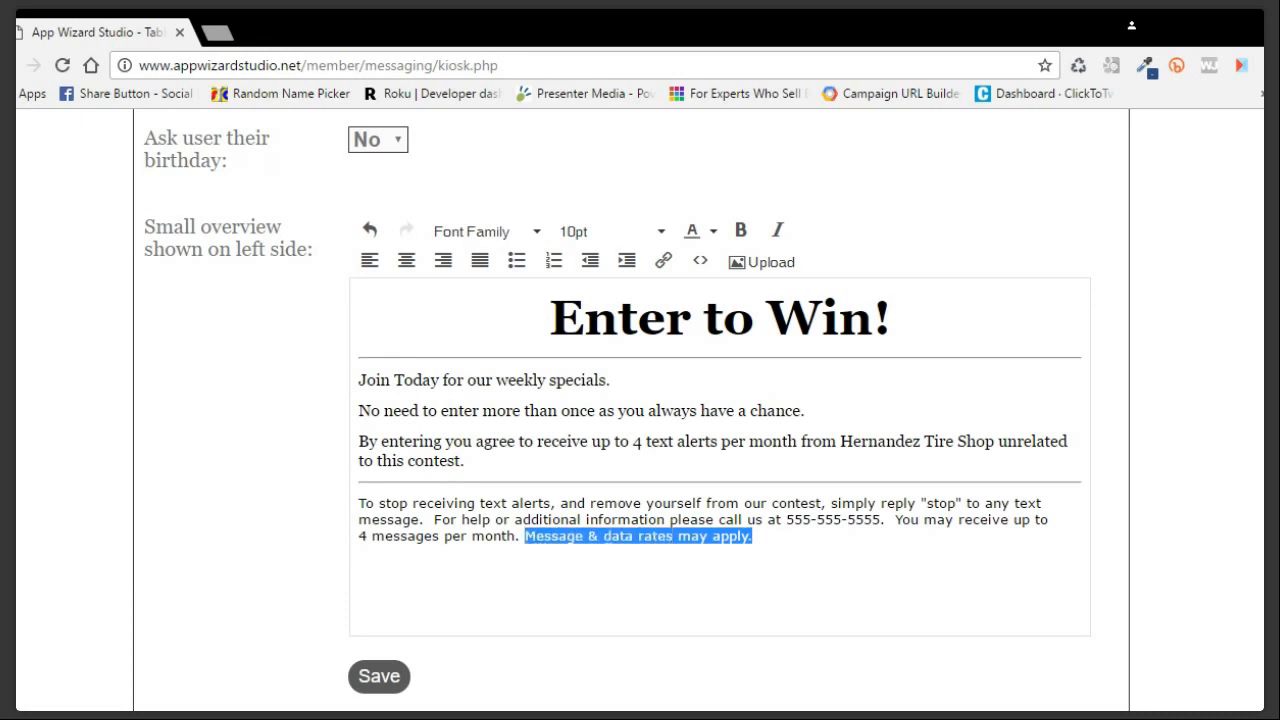
left_click(517, 545)
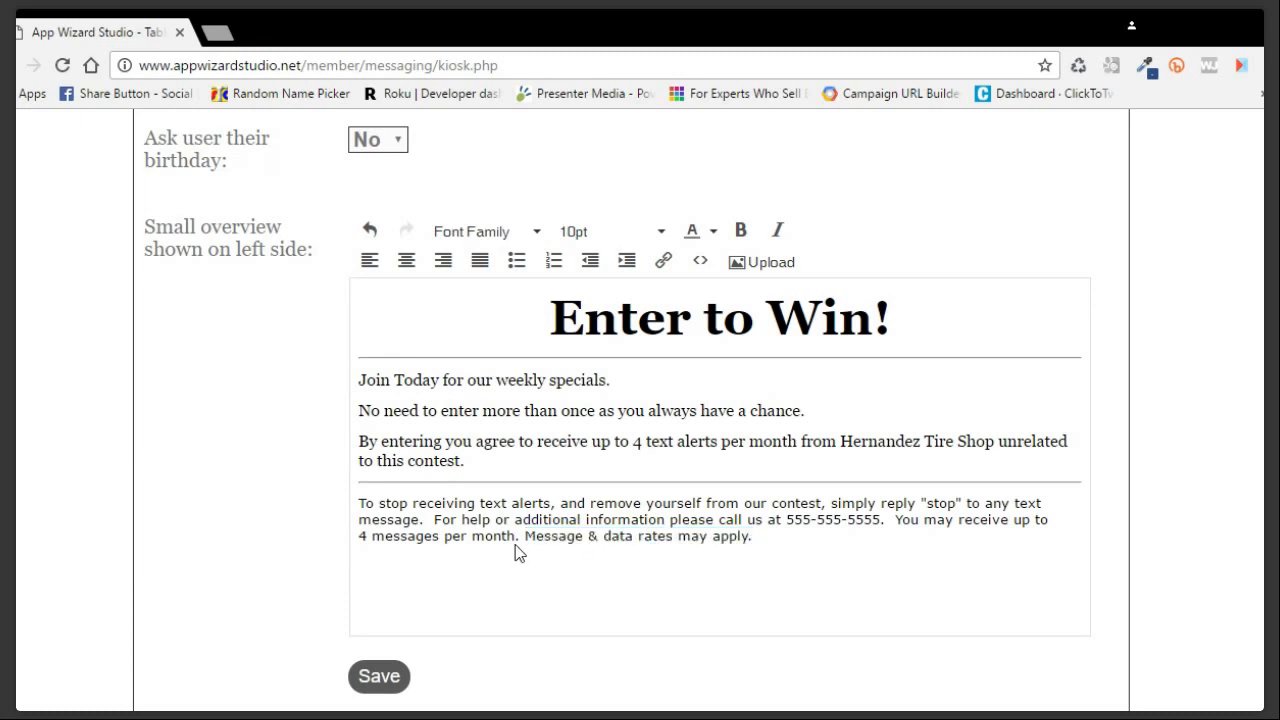
Highlight "Message & data rates may apply." in the overview's fine print and save the kiosk interface changes.
left_click_drag(518, 536, 752, 536)
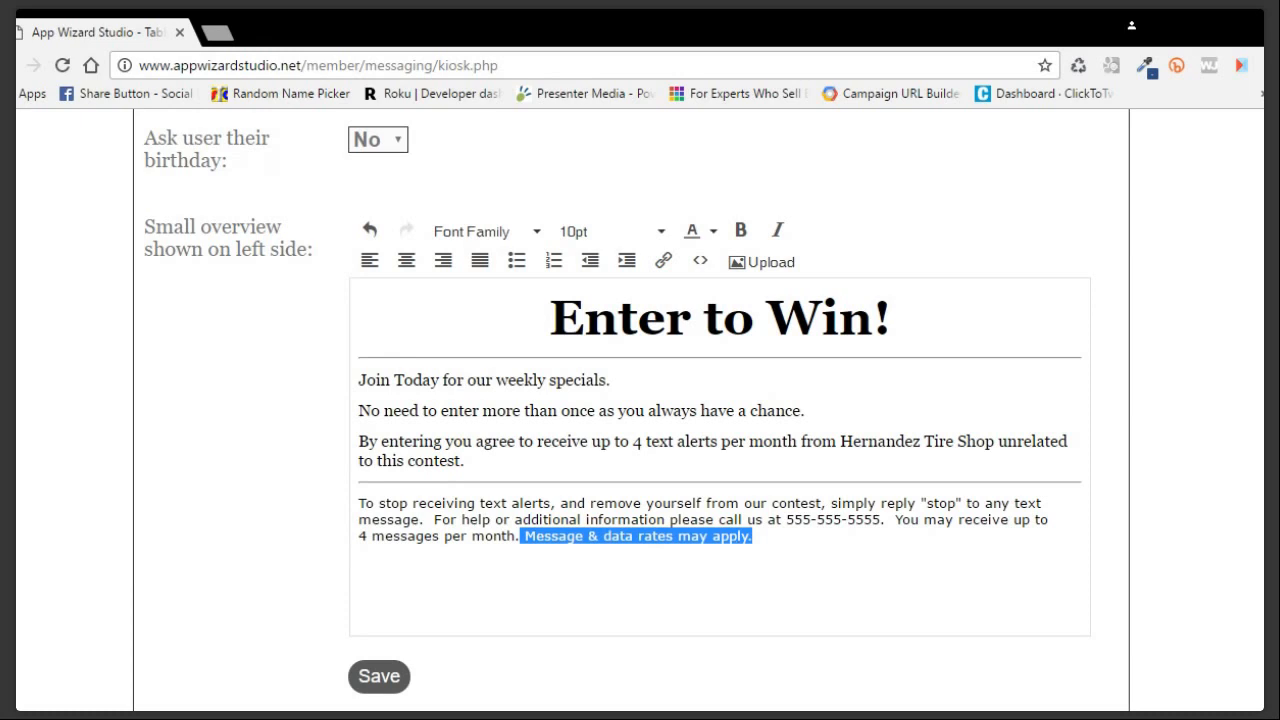
scroll(618, 400, "down", 1)
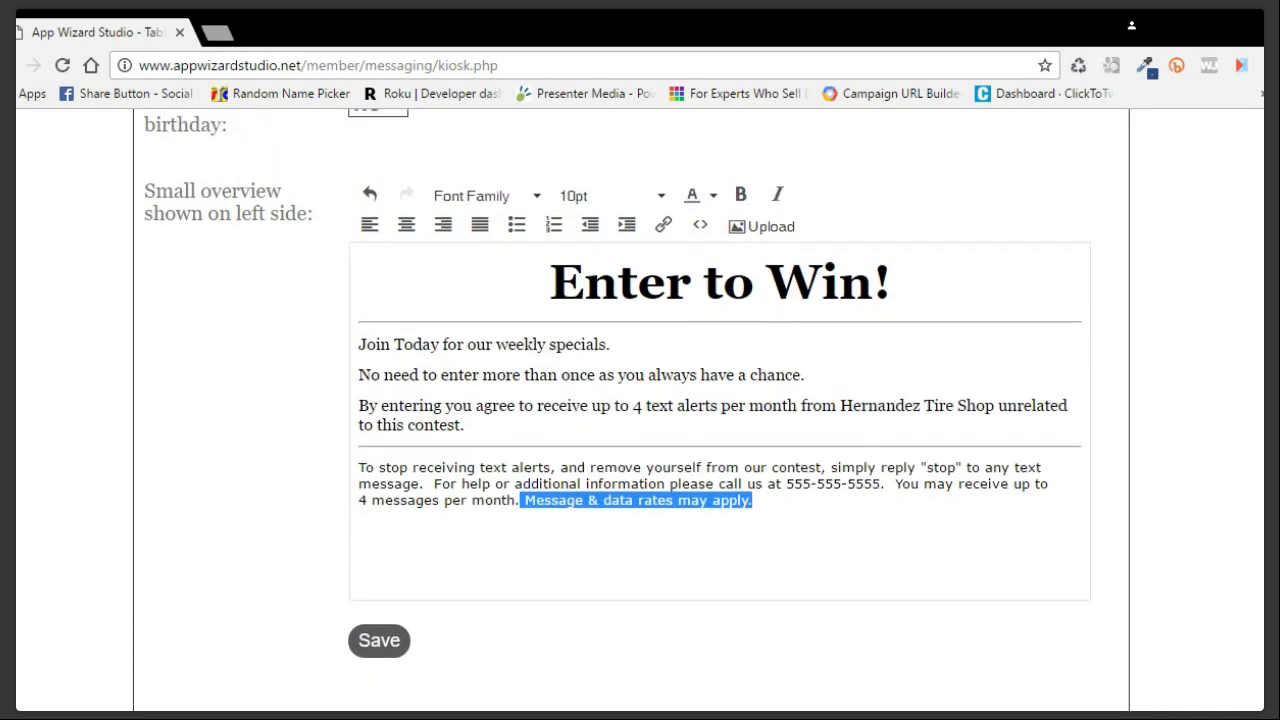
scroll(618, 400, "down", 1)
scroll(394, 534, "down", 2)
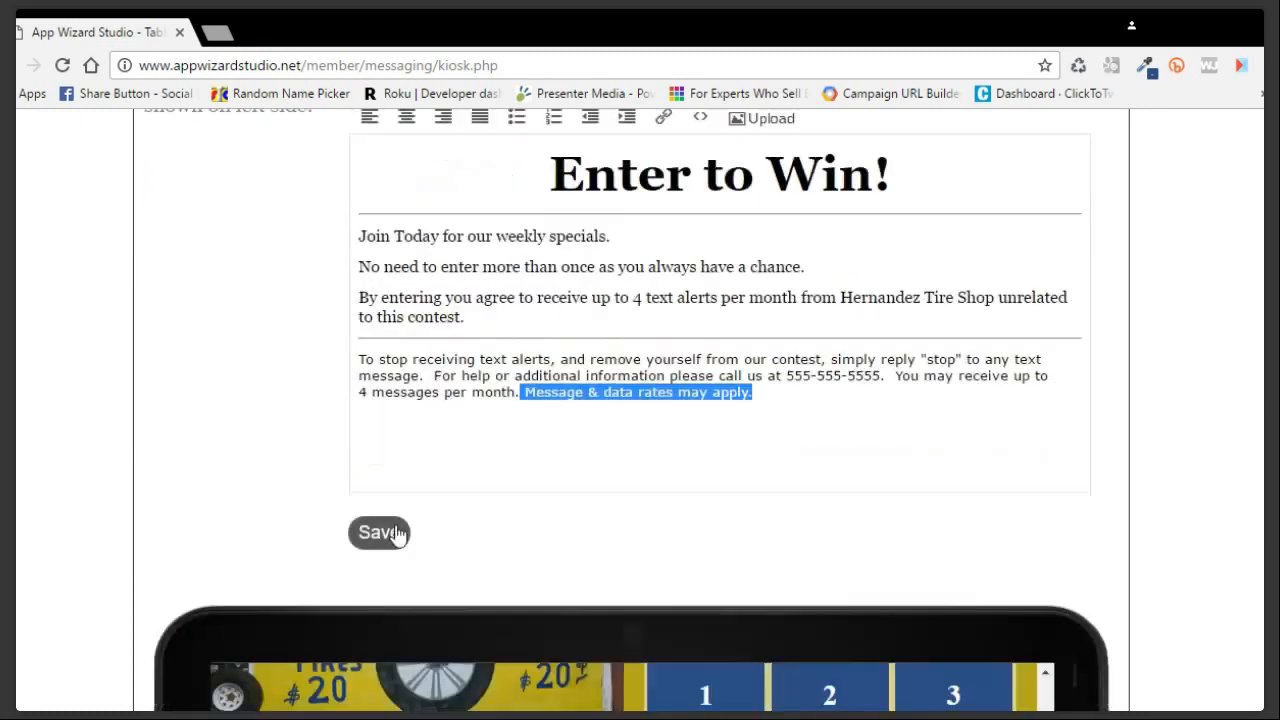
left_click(392, 533)
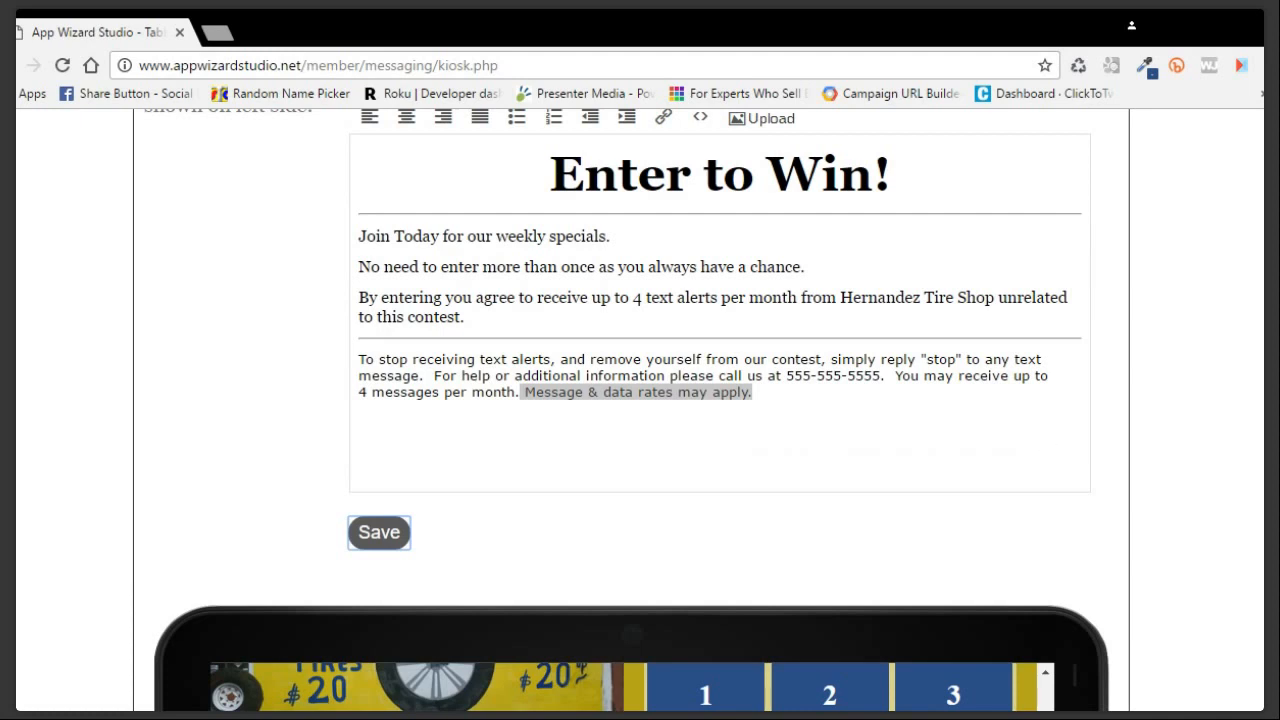
Check the revised overview text and fine print in the tablet preview.
scroll(640, 400, "down", 1)
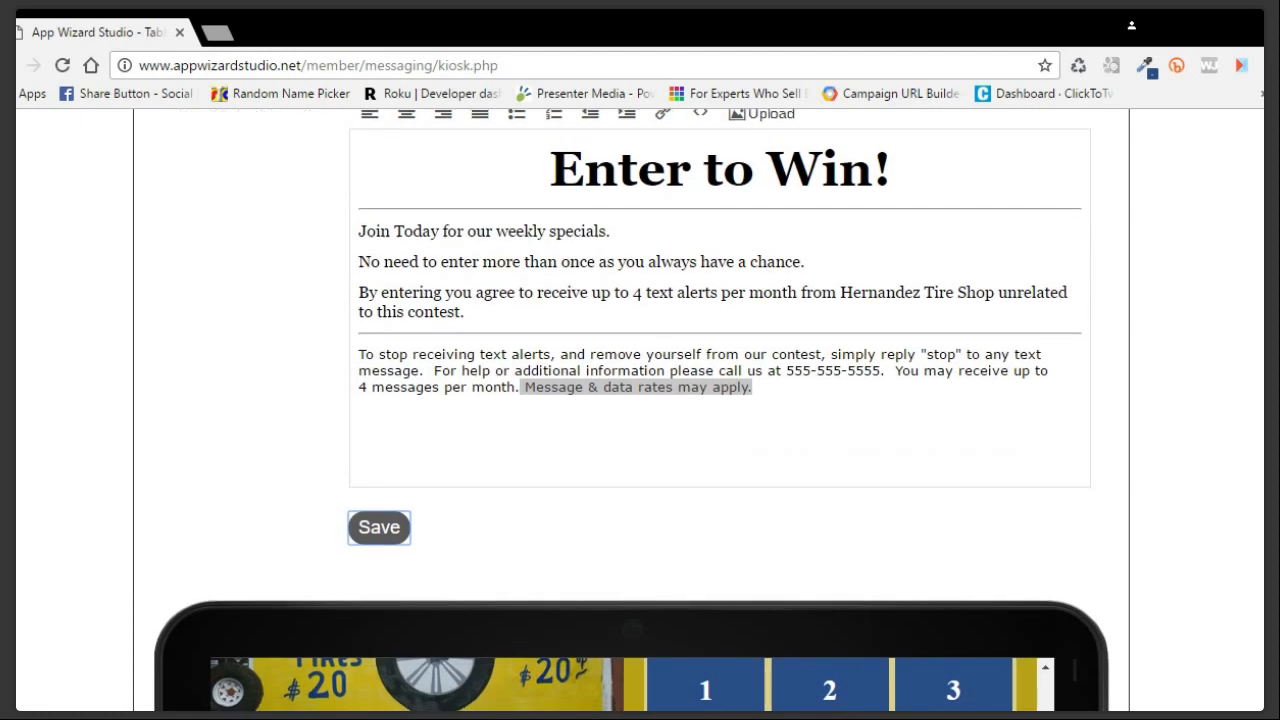
scroll(640, 400, "down", 1)
scroll(640, 400, "down", 1)
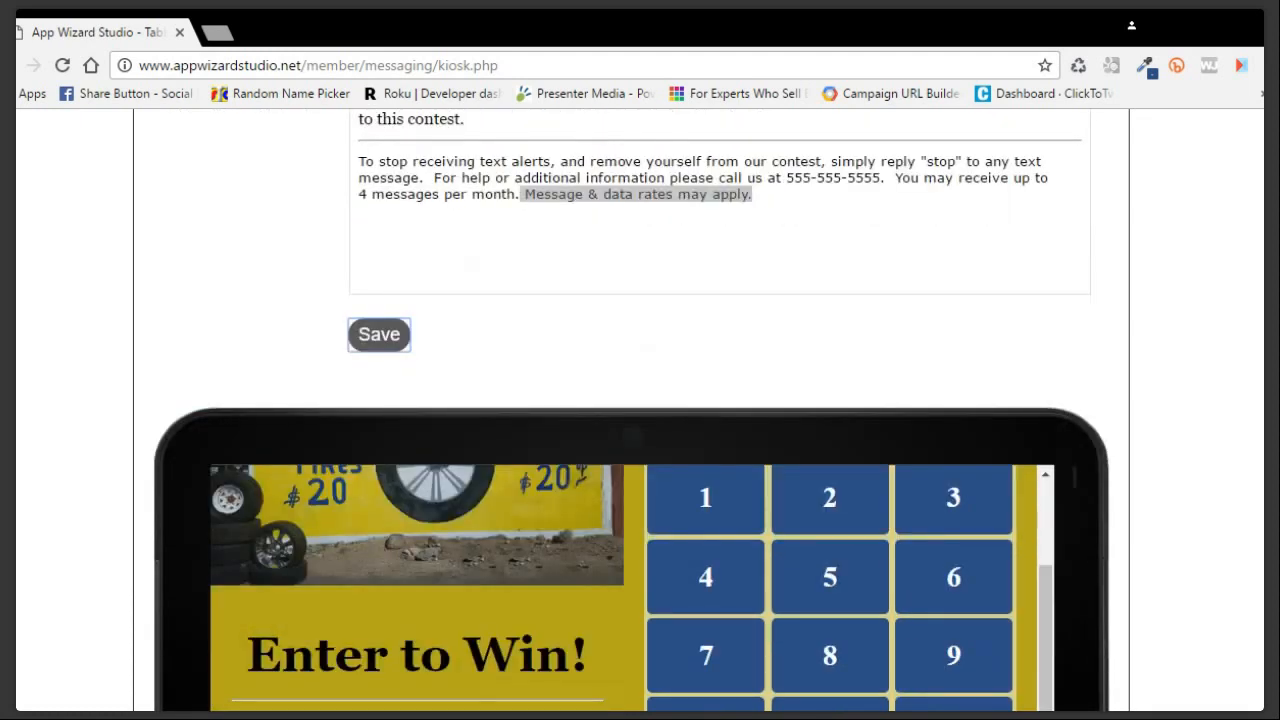
scroll(640, 400, "down", 1)
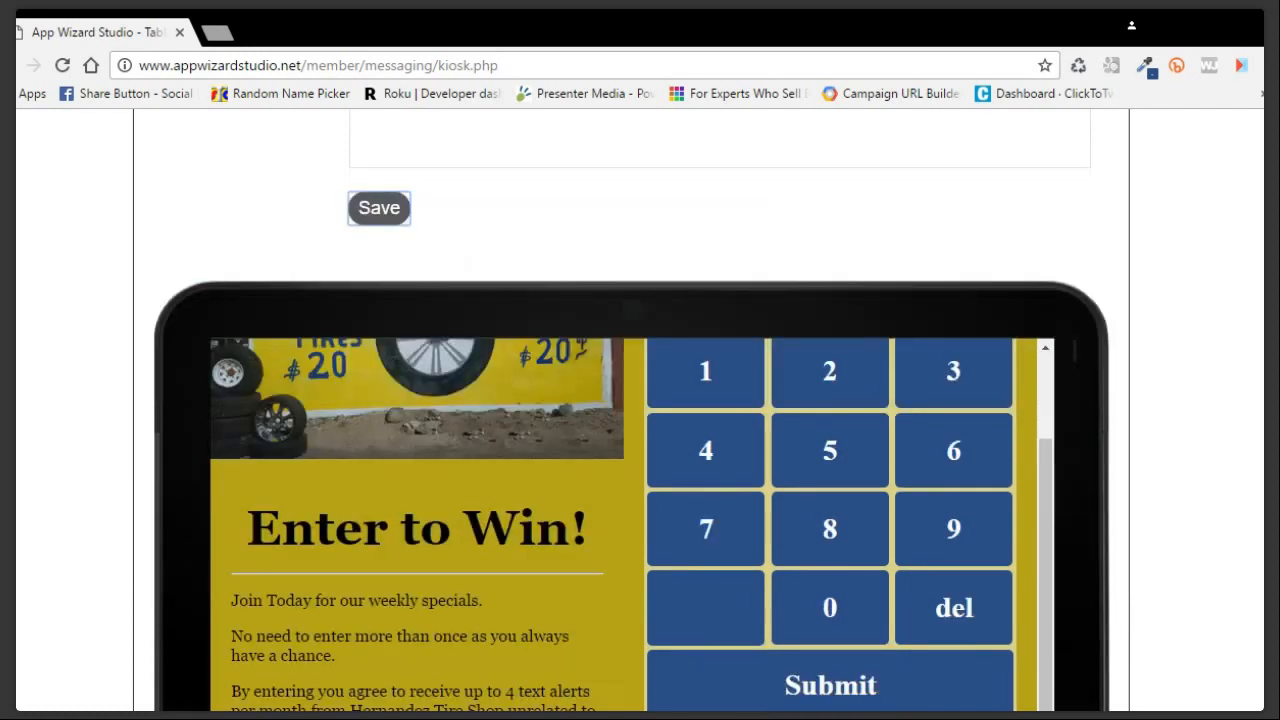
scroll(640, 400, "down", 1)
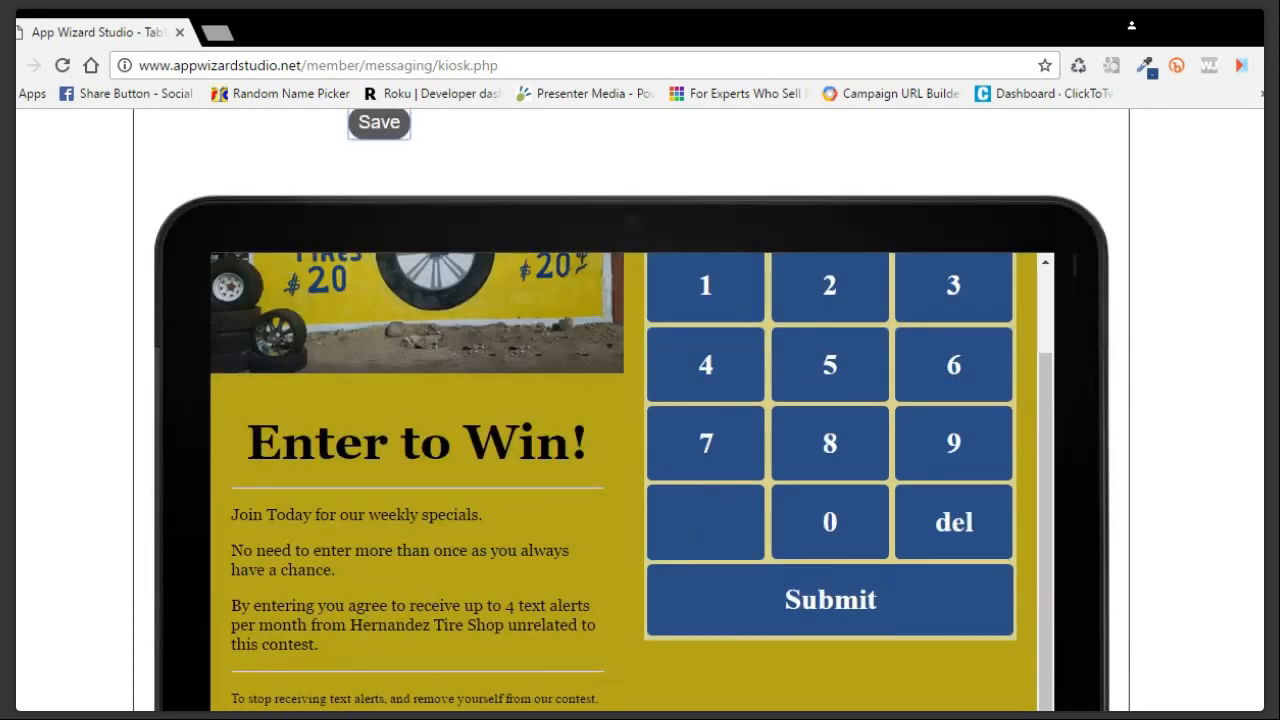
scroll(1046, 440, "down", 1)
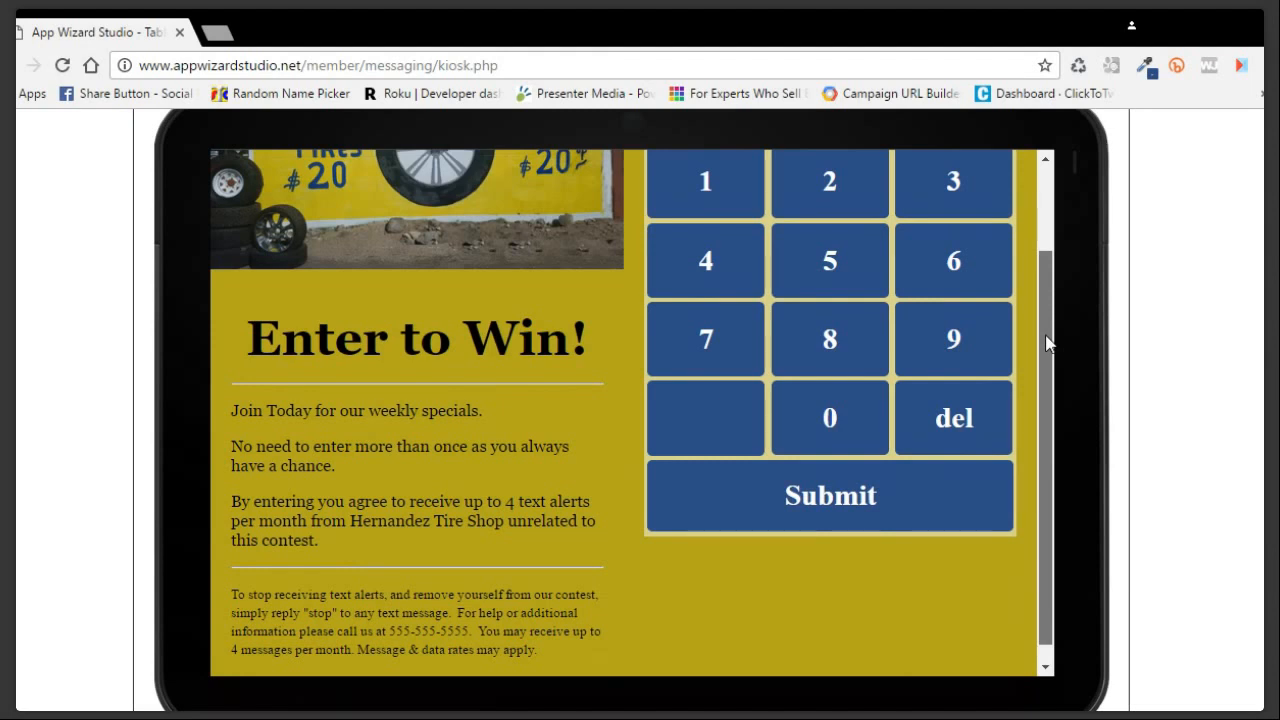
Review the kiosk interface's overview, birthday, color and logo settings, and save them again.
scroll(1046, 342, "up", 5)
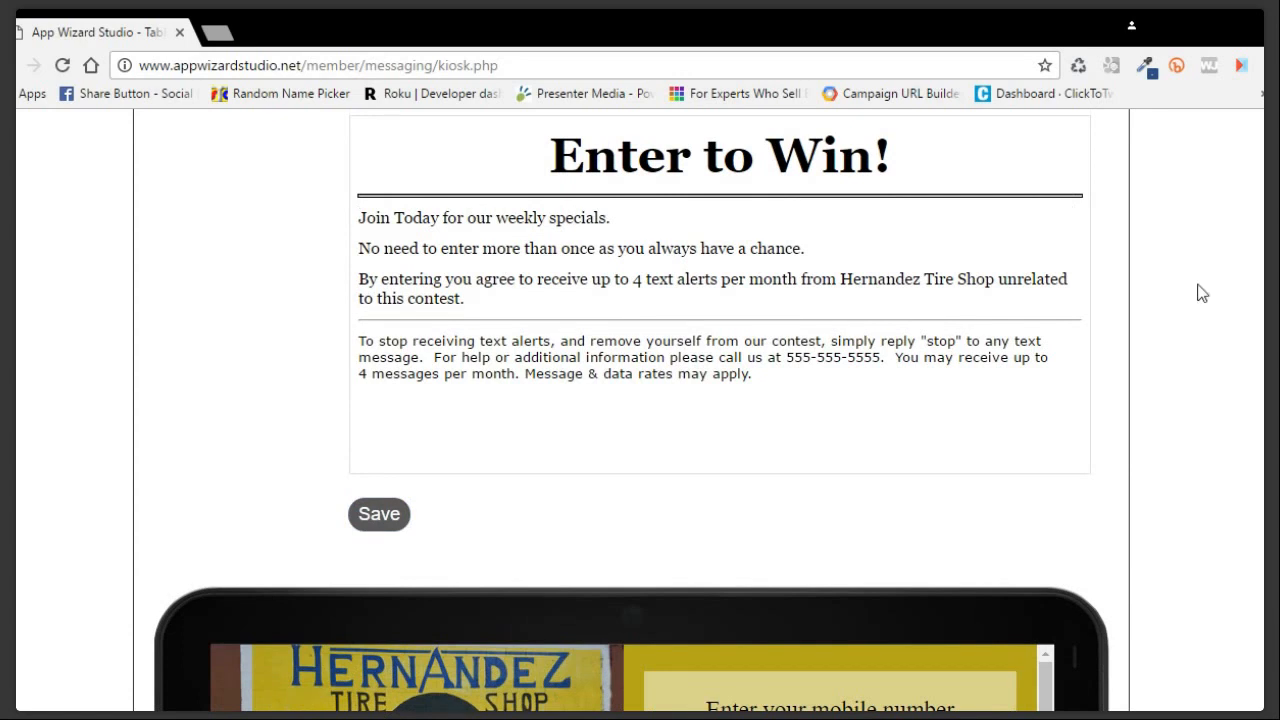
scroll(1241, 338, "up", 2)
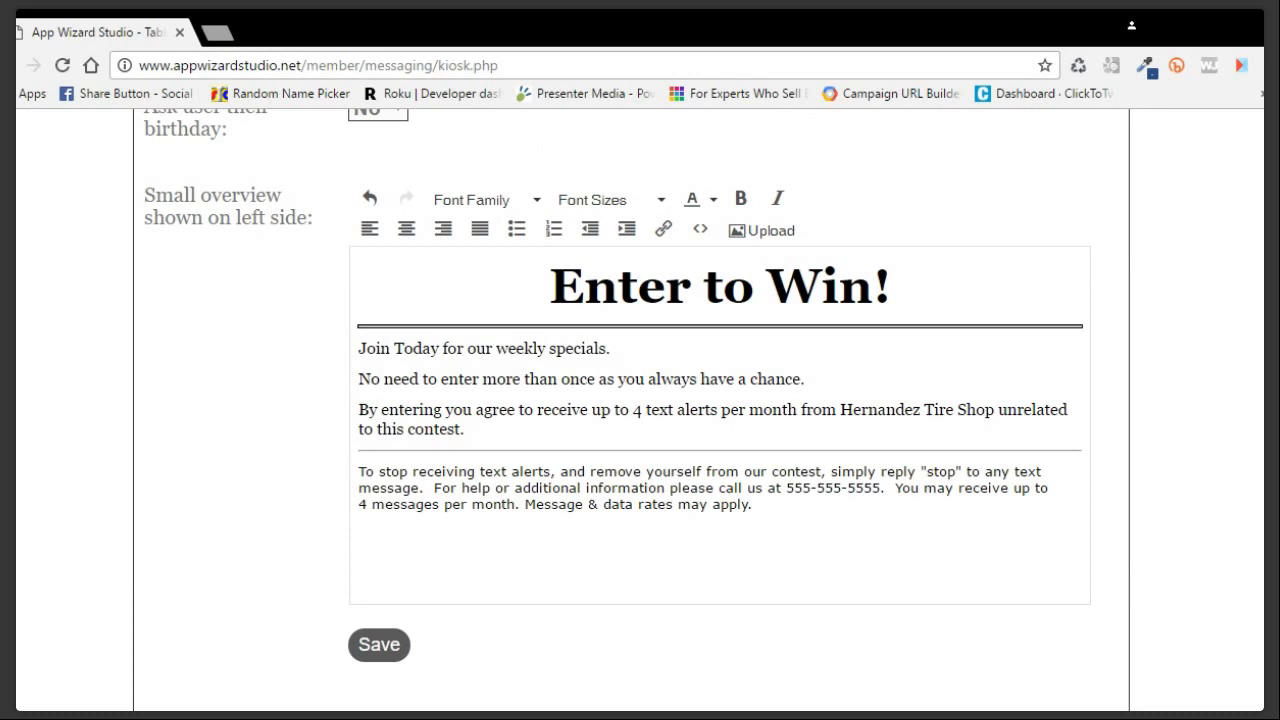
scroll(640, 400, "up", 1)
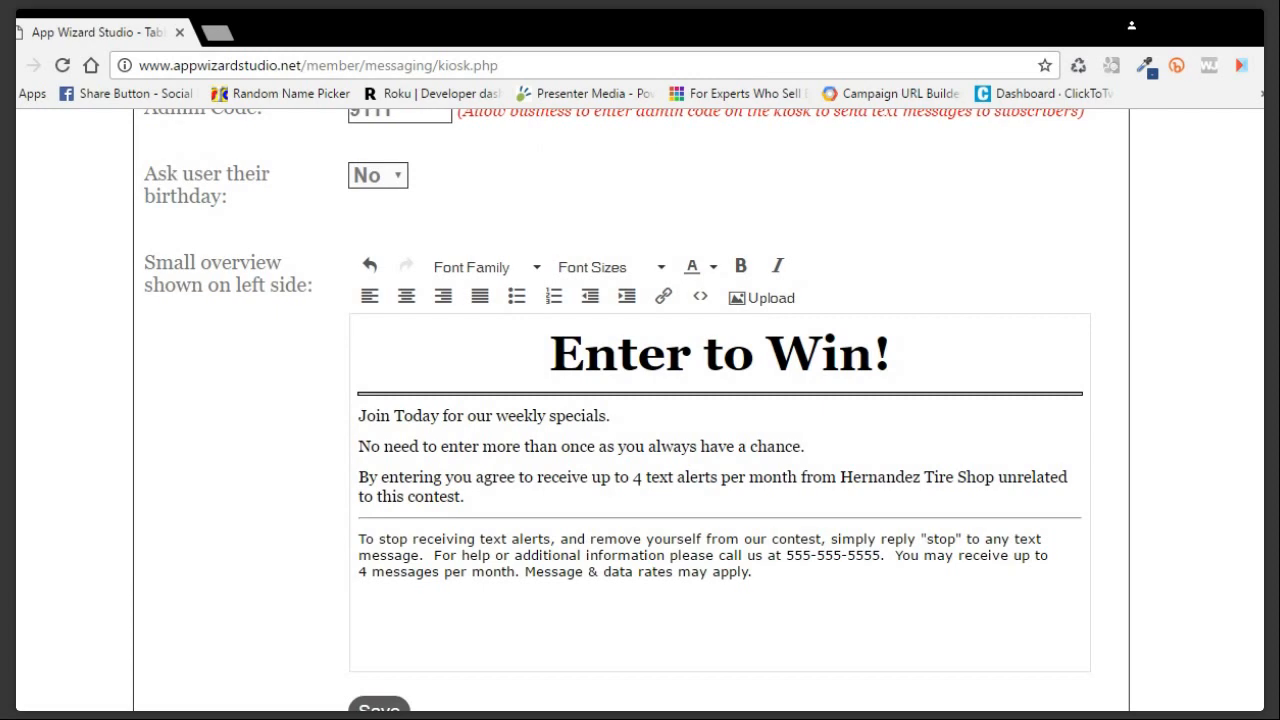
scroll(640, 410, "up", 1)
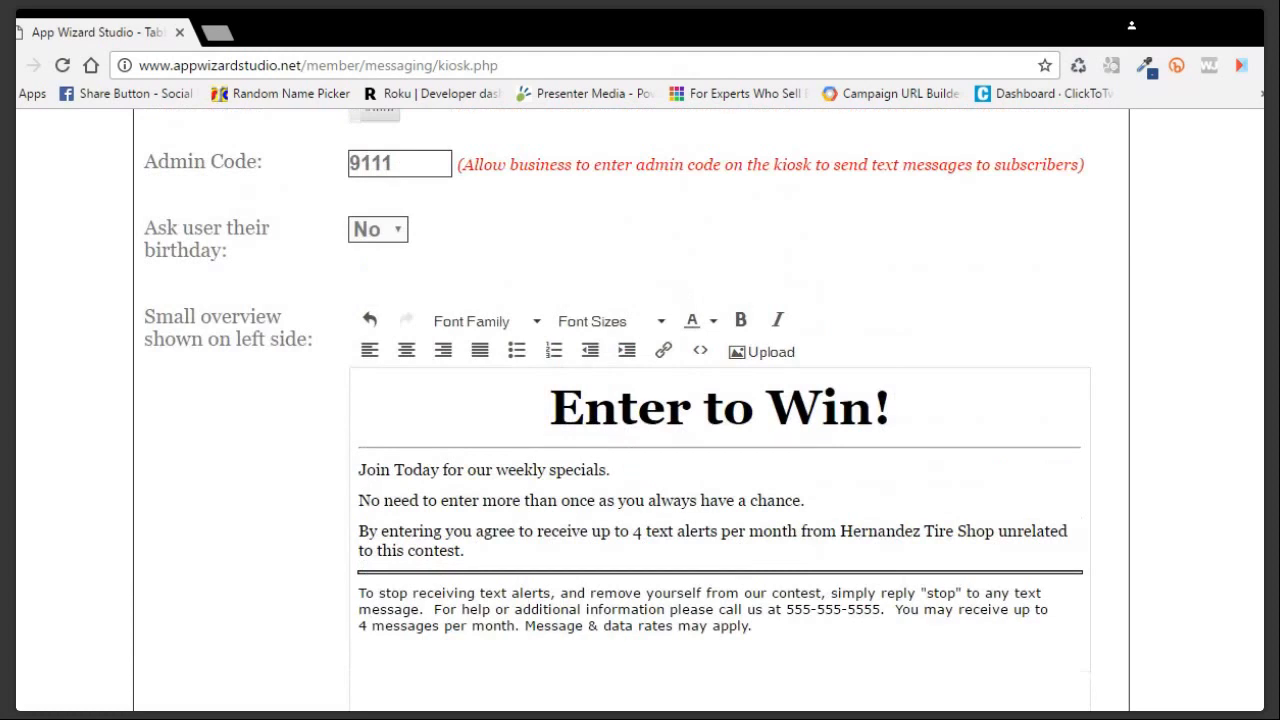
scroll(640, 410, "up", 5)
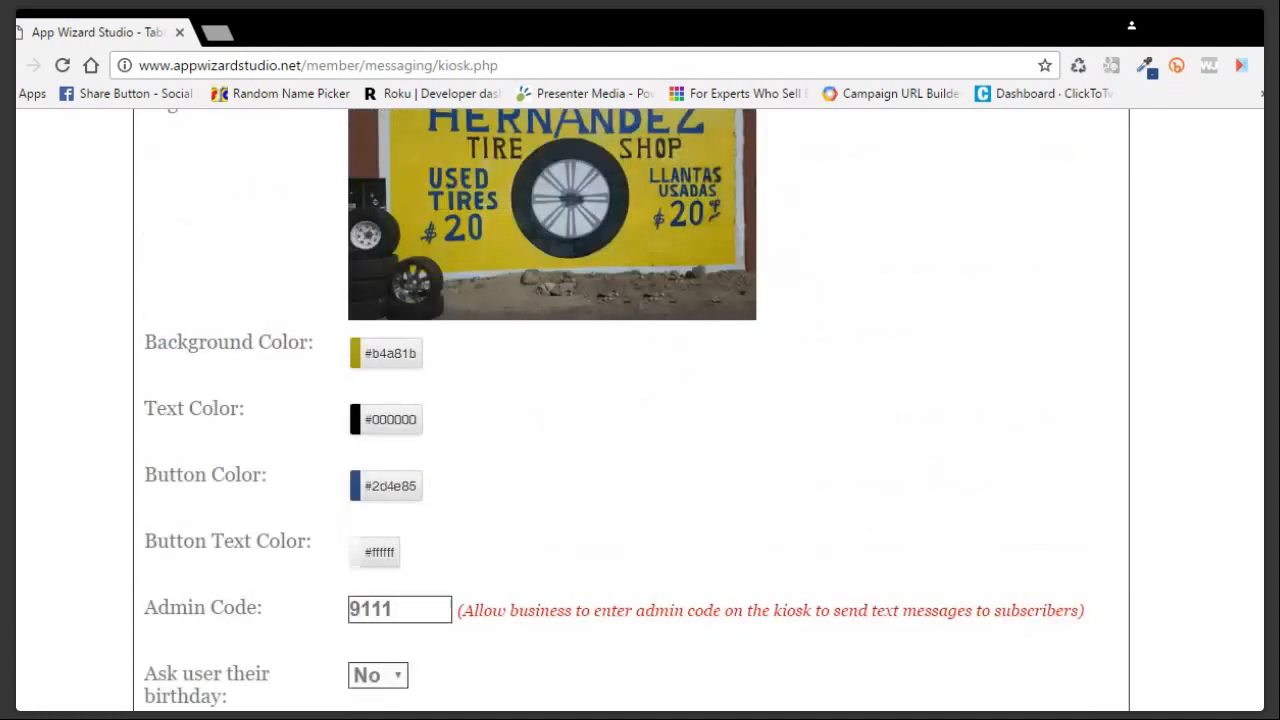
scroll(640, 410, "up", 2)
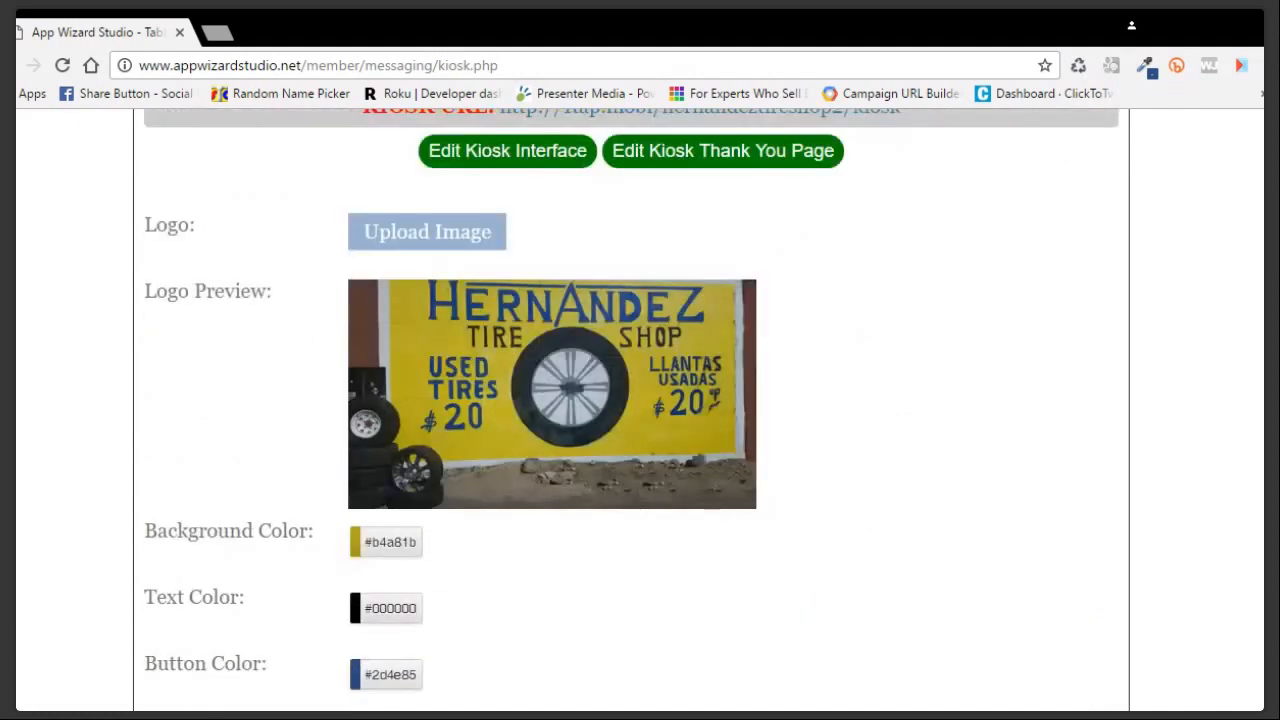
scroll(457, 500, "down", 10)
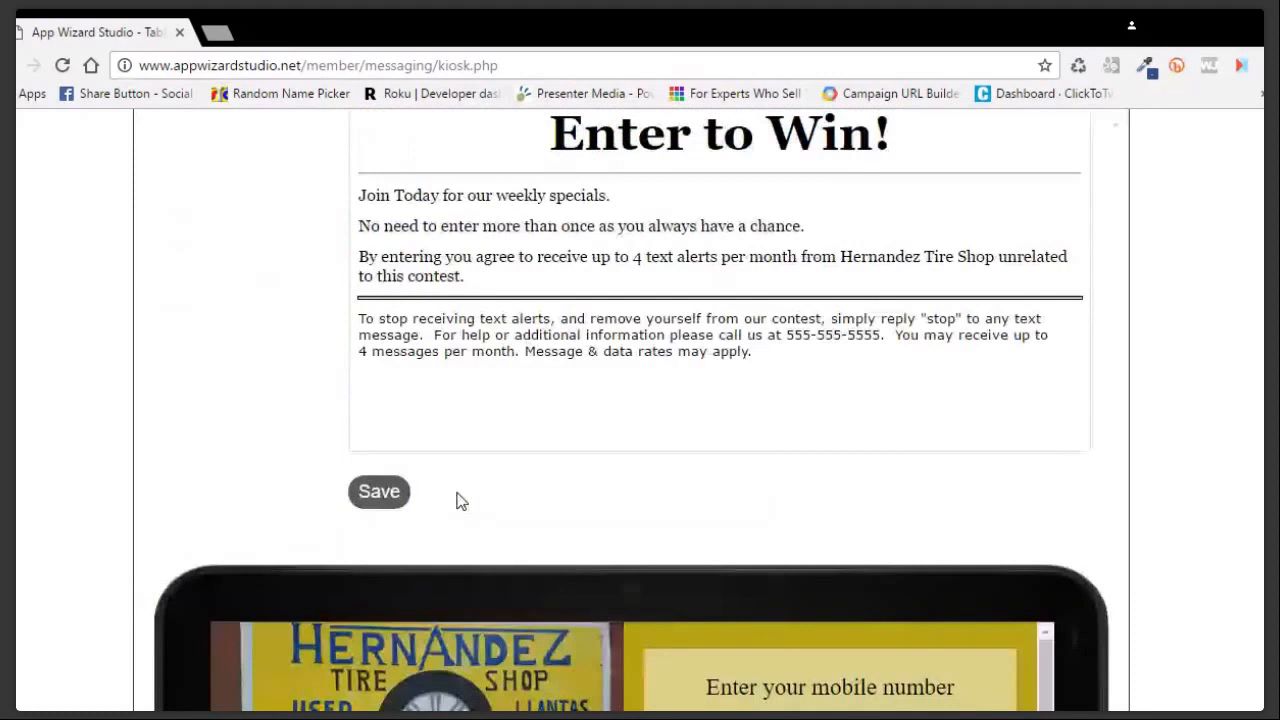
left_click(385, 495)
Replace "Bowlarama" with "Hernandez Tire Shop" in the Kiosk Thank You Page message and save it.
scroll(640, 410, "up", 7)
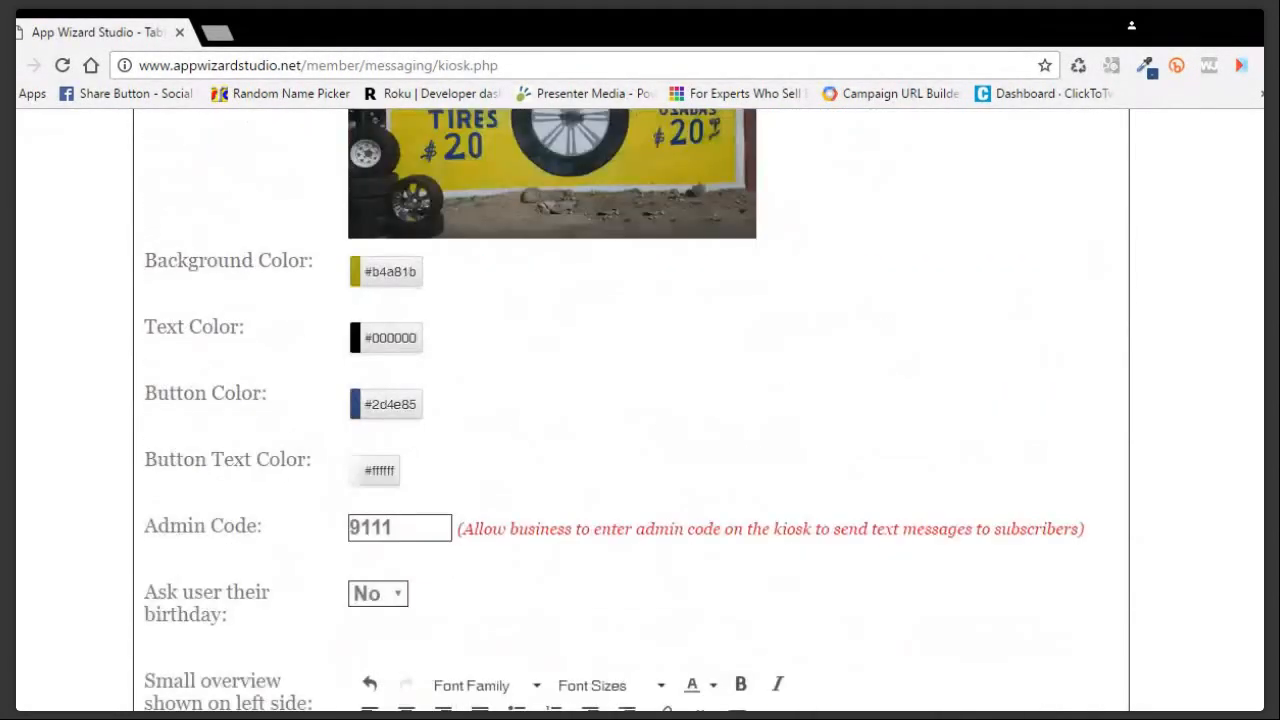
scroll(640, 410, "up", 3)
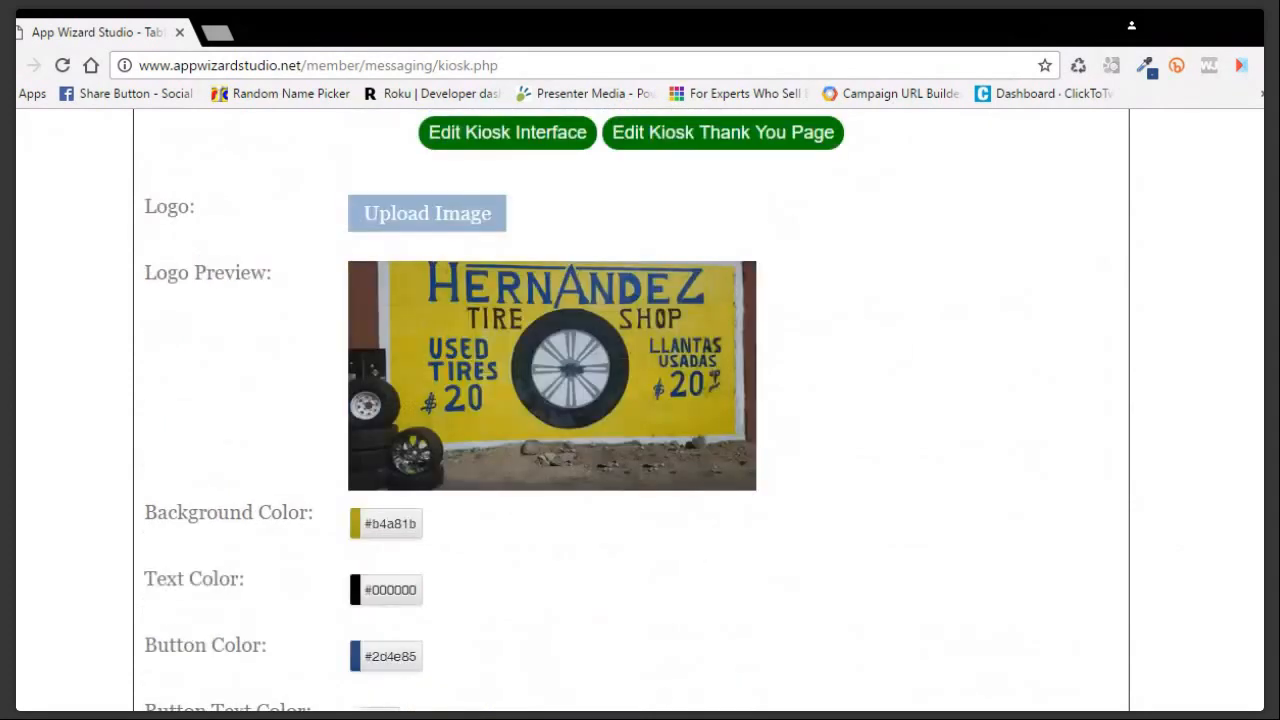
scroll(640, 410, "up", 1)
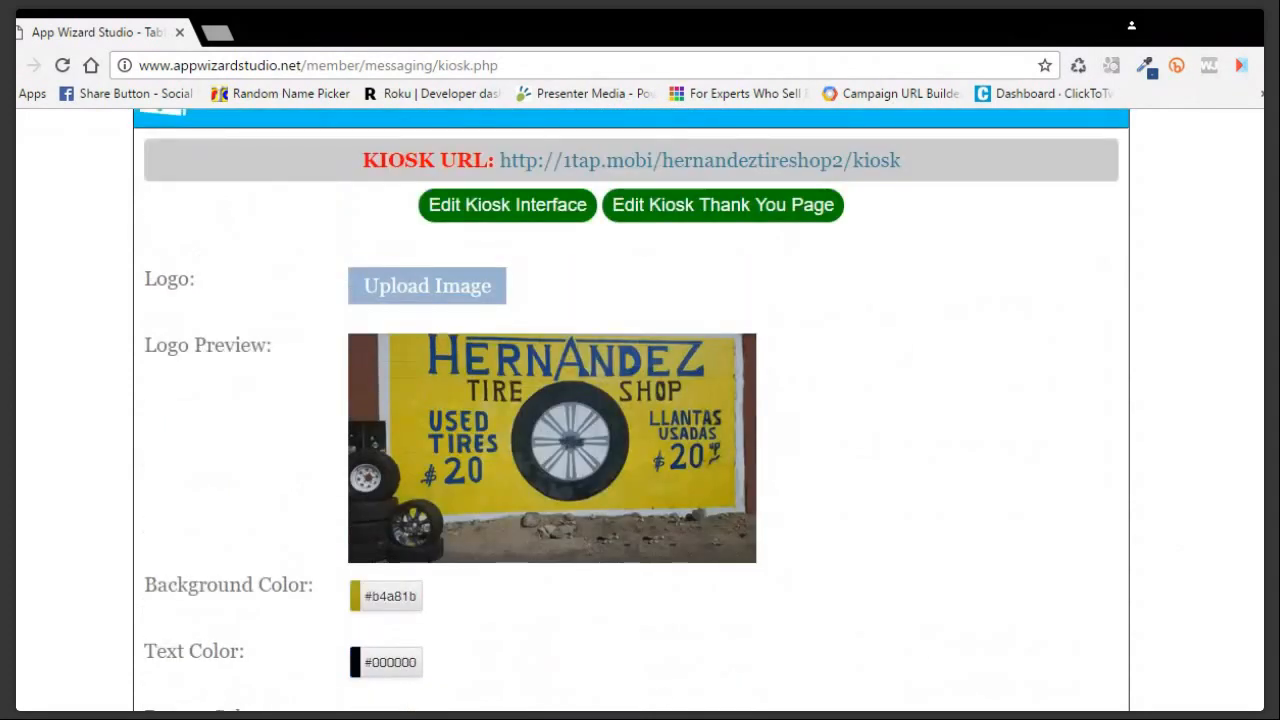
left_click(723, 204)
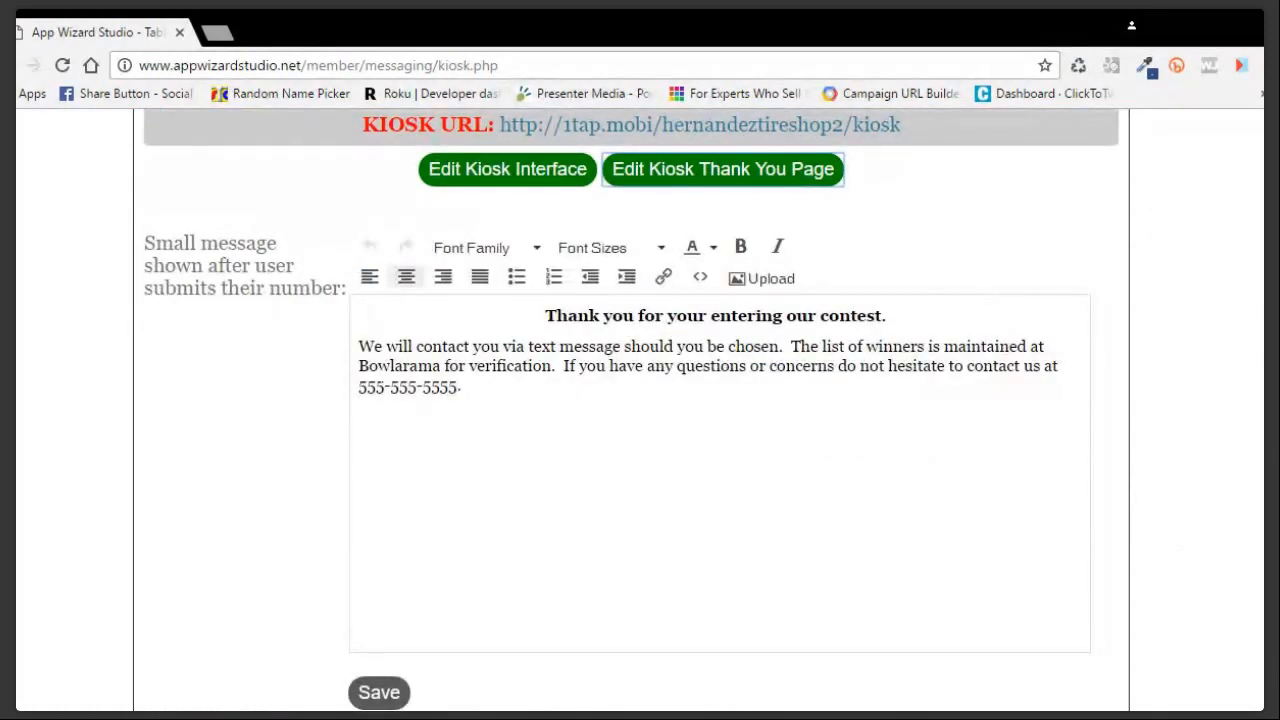
left_click_drag(358, 366, 440, 366)
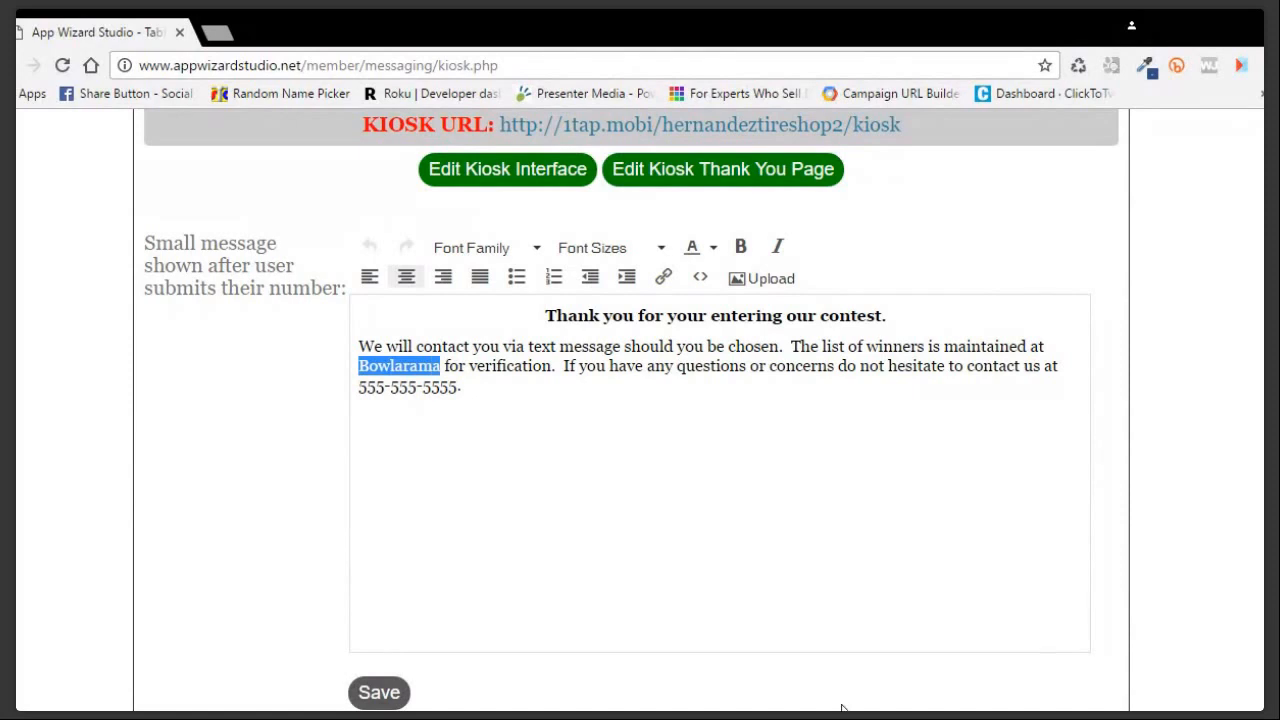
type("Hernande")
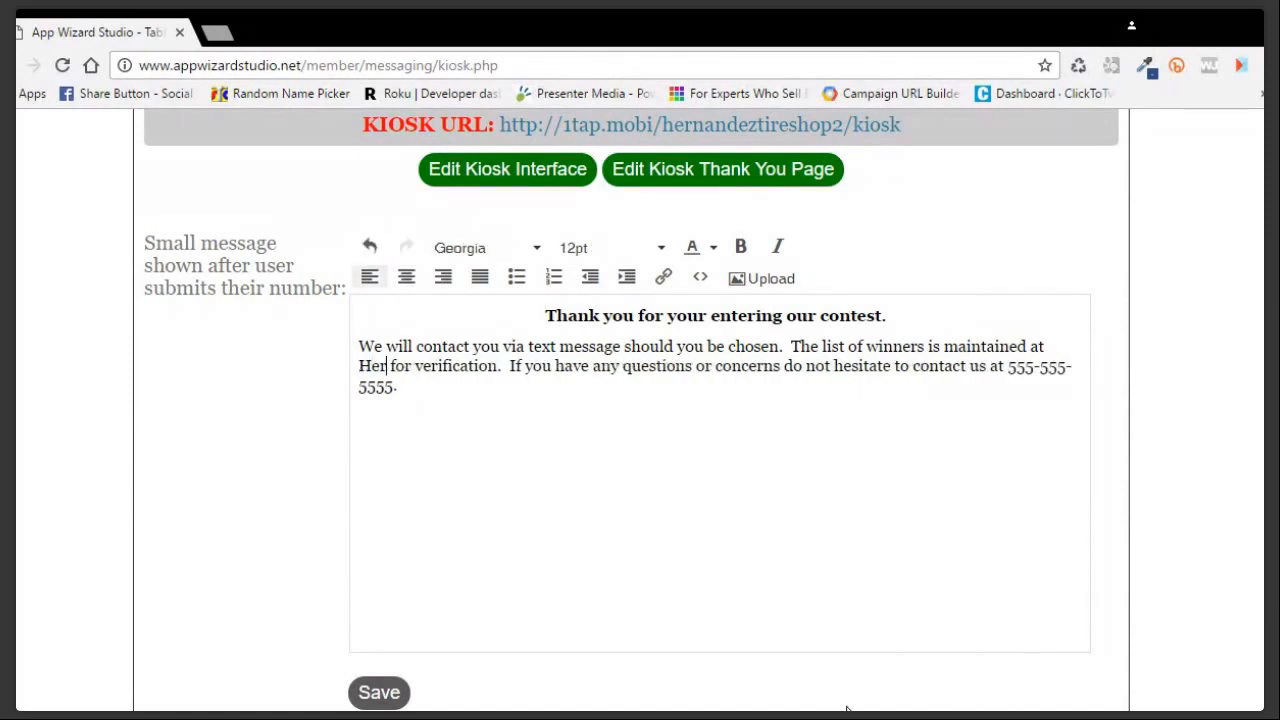
type("z T")
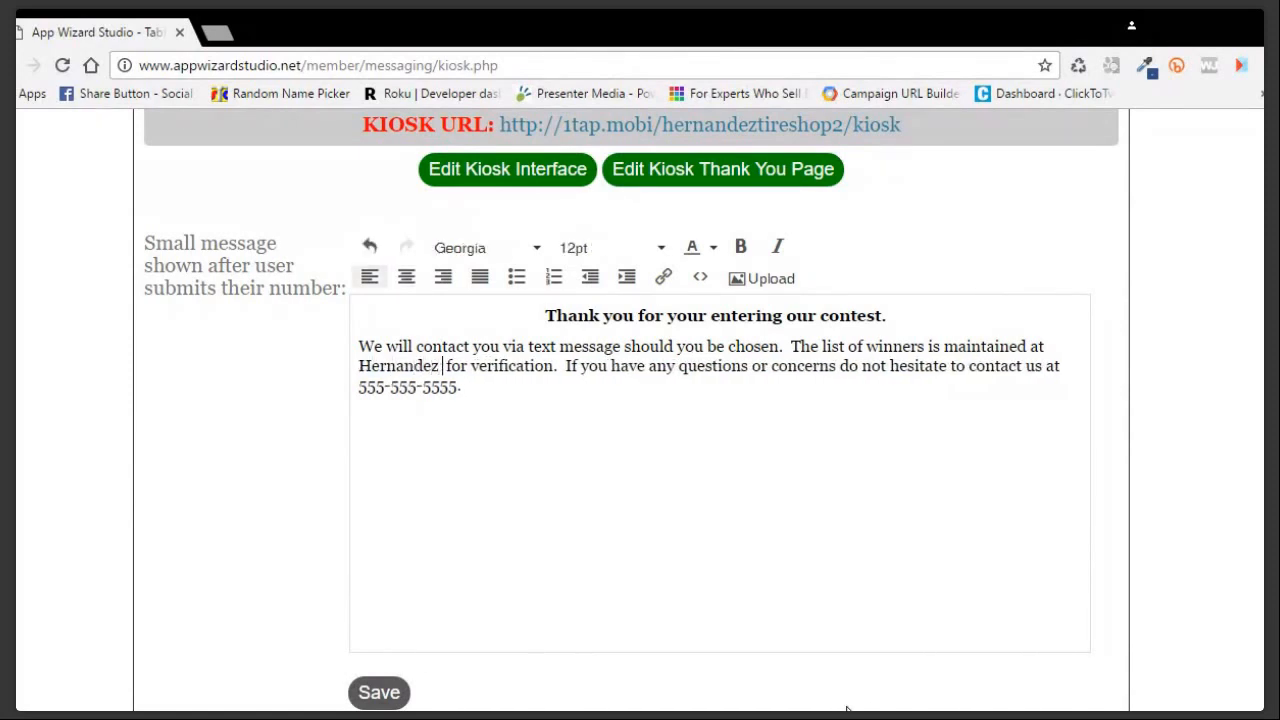
type("ire Shop")
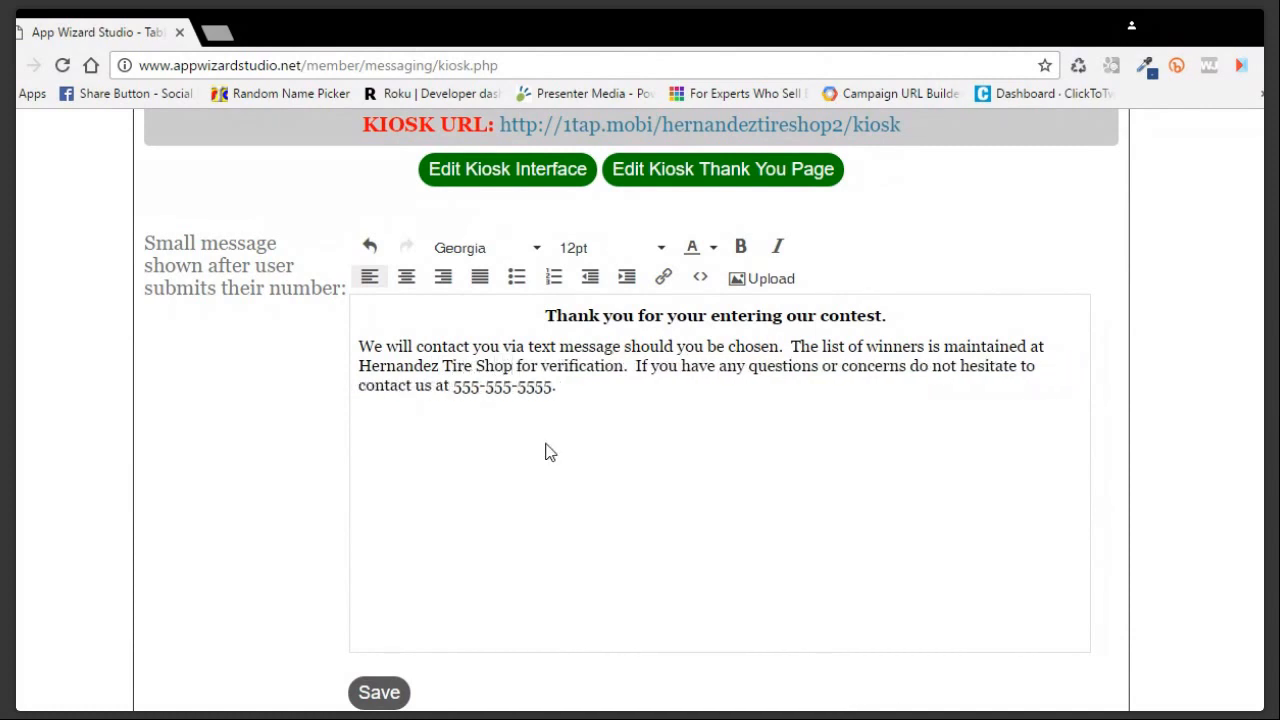
left_click(379, 692)
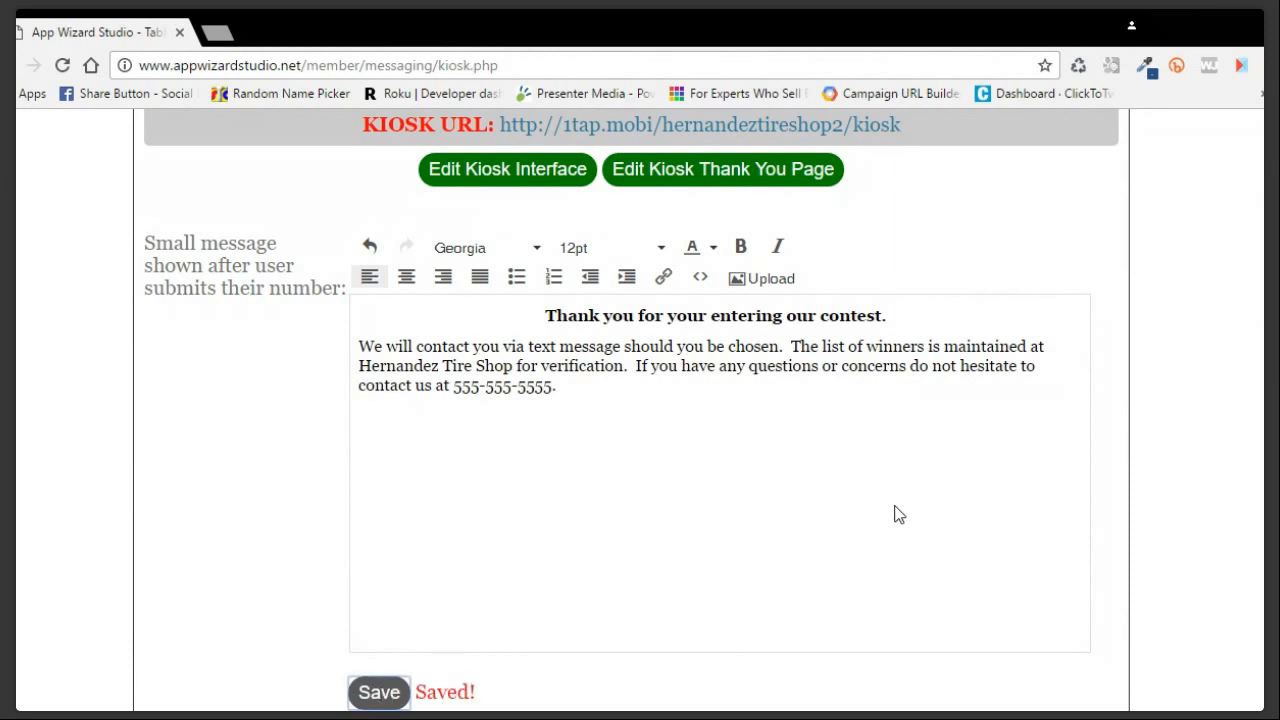
Review the thank-you message in the tablet preview and try its Return button.
scroll(895, 508, "down", 6)
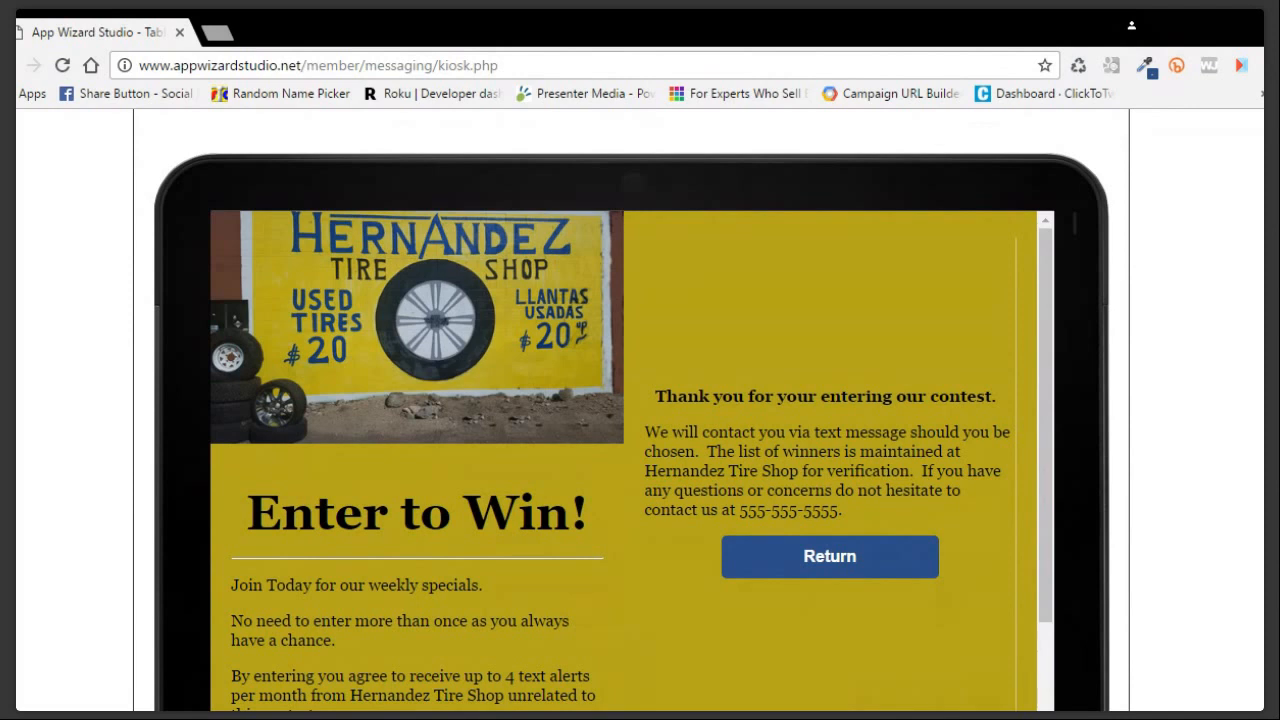
scroll(786, 418, "down", 2)
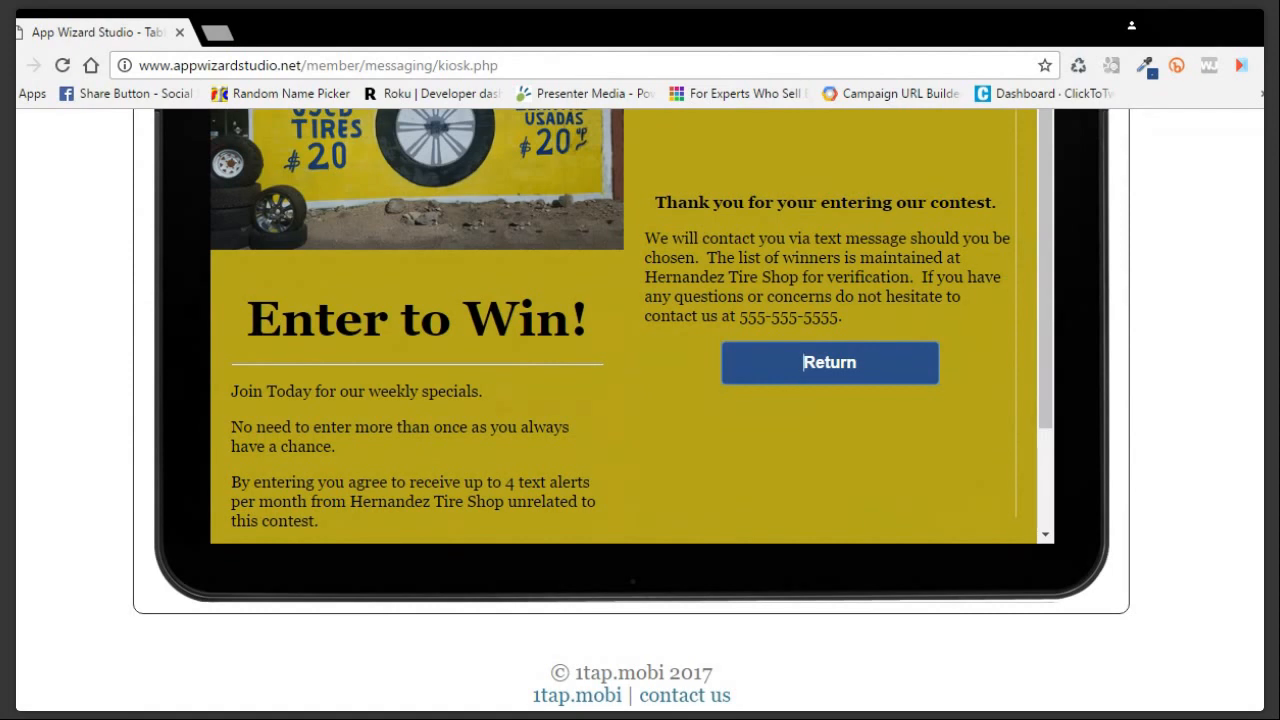
scroll(803, 362, "up", 2)
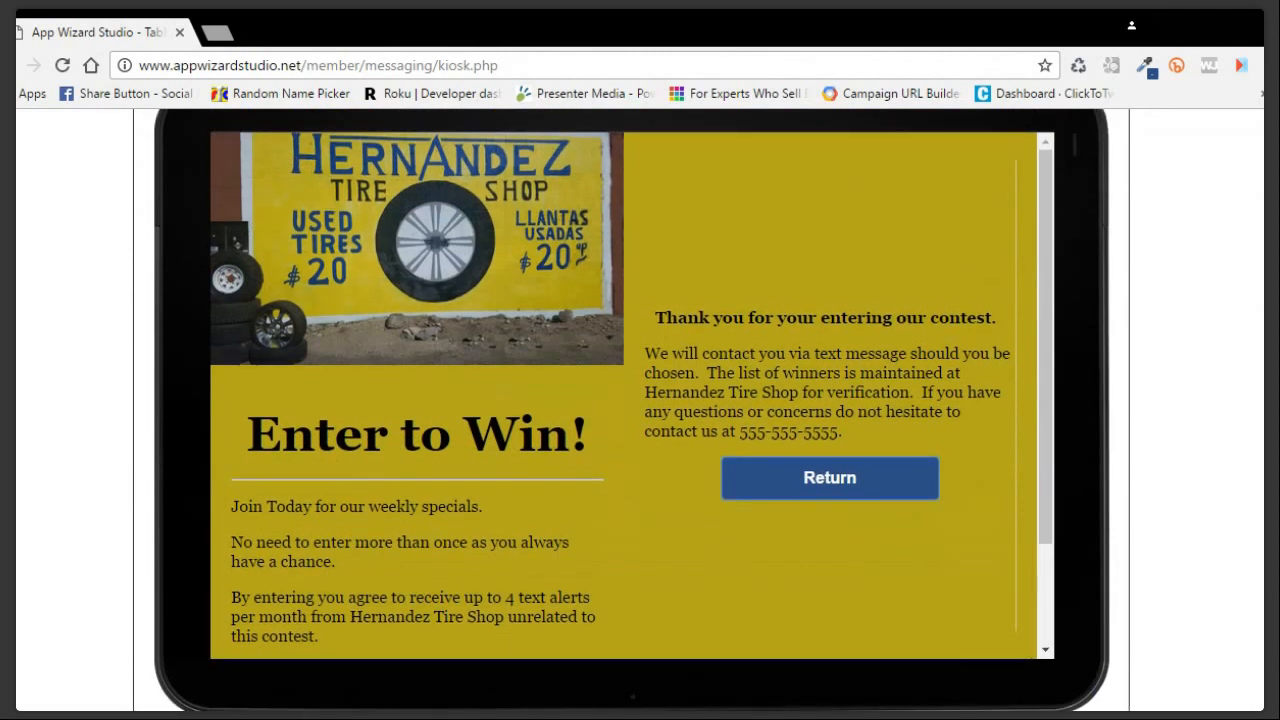
left_click(829, 477)
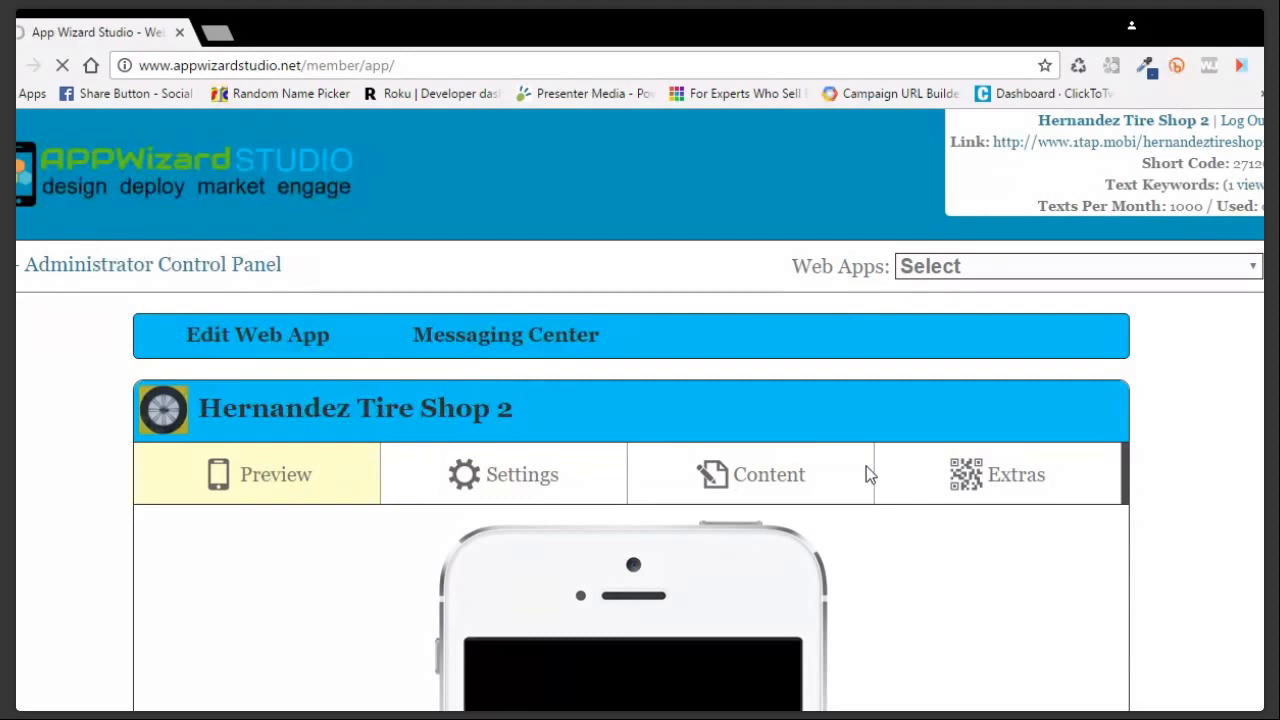
Open the web app's content and examine the Join Our List description, text and email subscription, custom message and birthday settings.
left_click(776, 487)
scroll(879, 537, "down", 1)
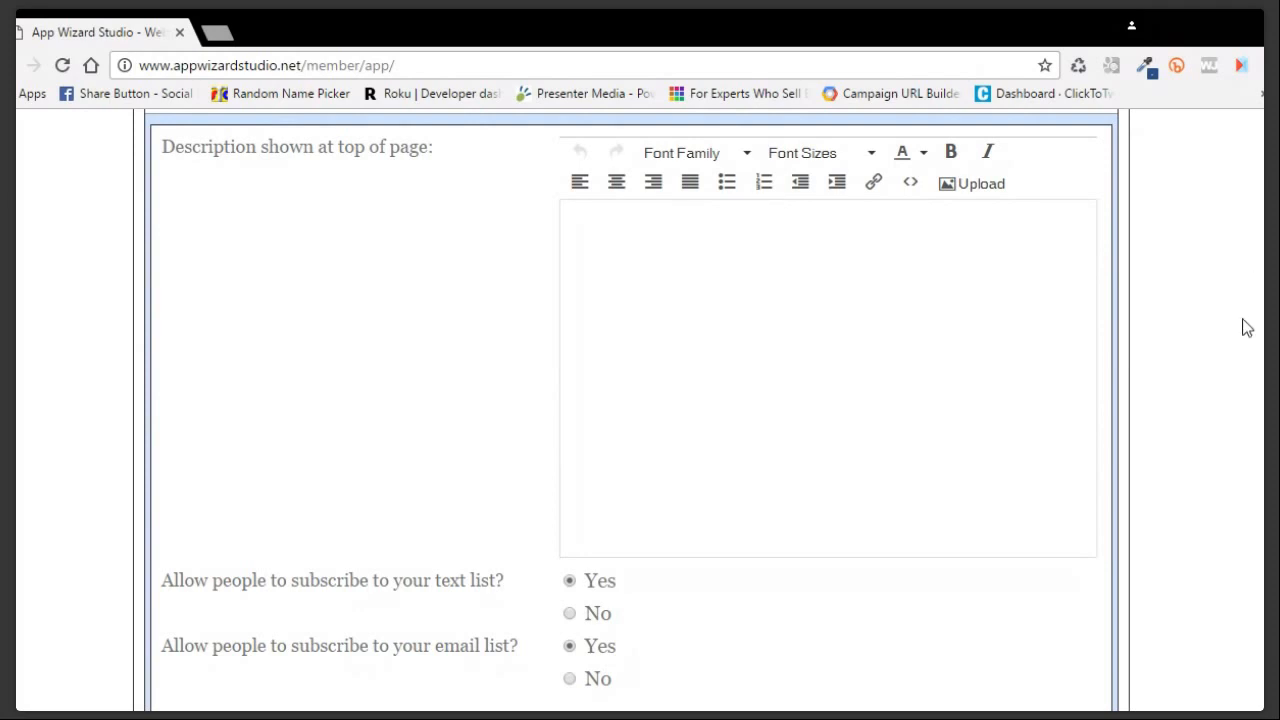
scroll(619, 386, "up", 1)
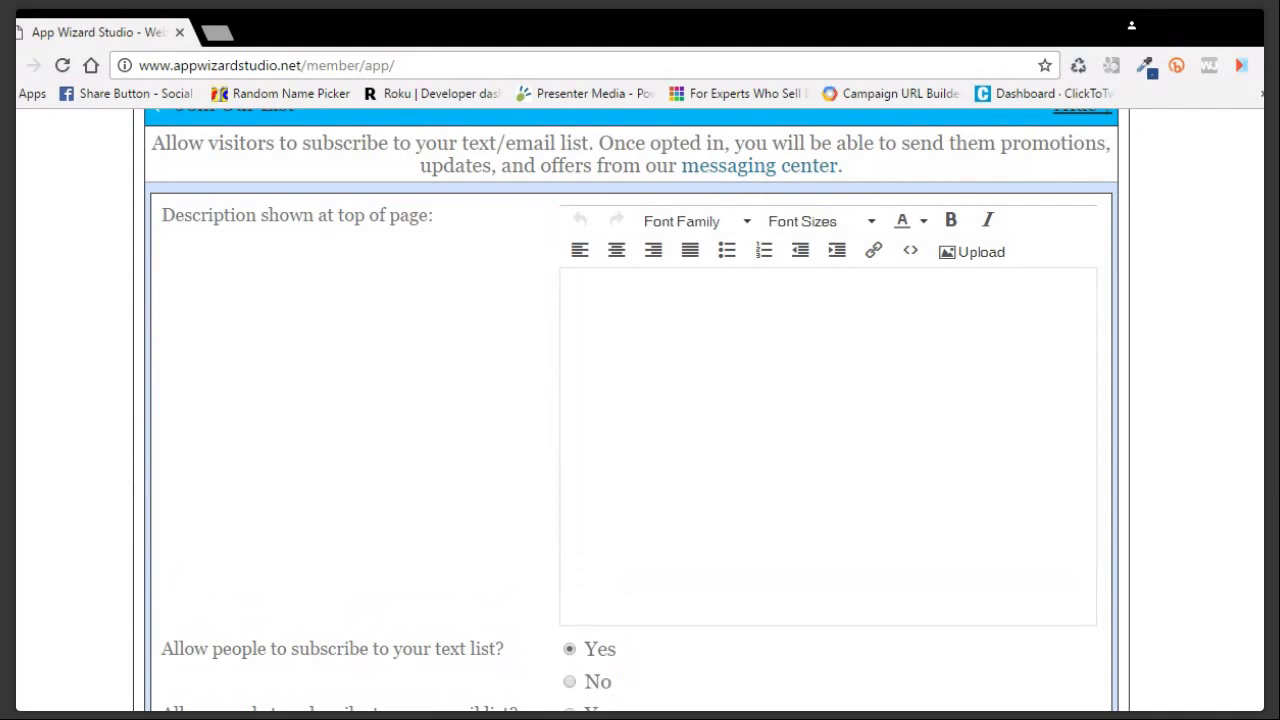
scroll(631, 410, "down", 1)
scroll(631, 410, "down", 1)
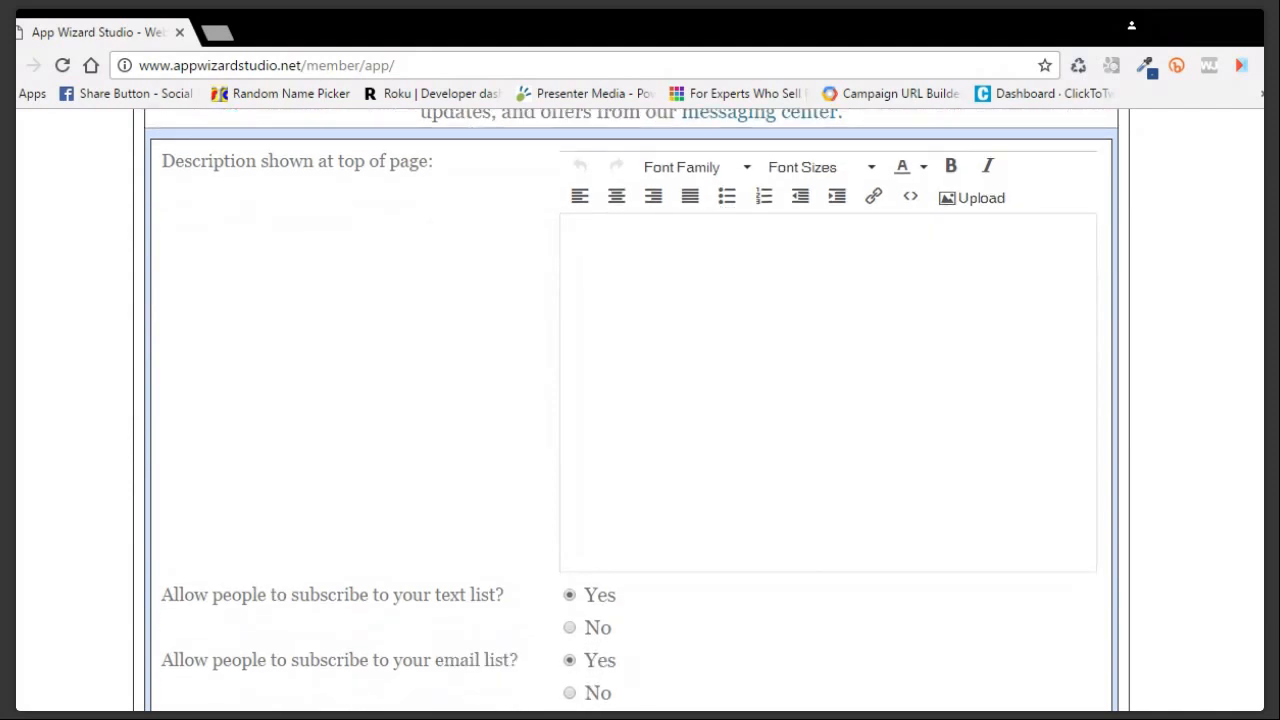
scroll(631, 410, "down", 3)
scroll(631, 410, "down", 1)
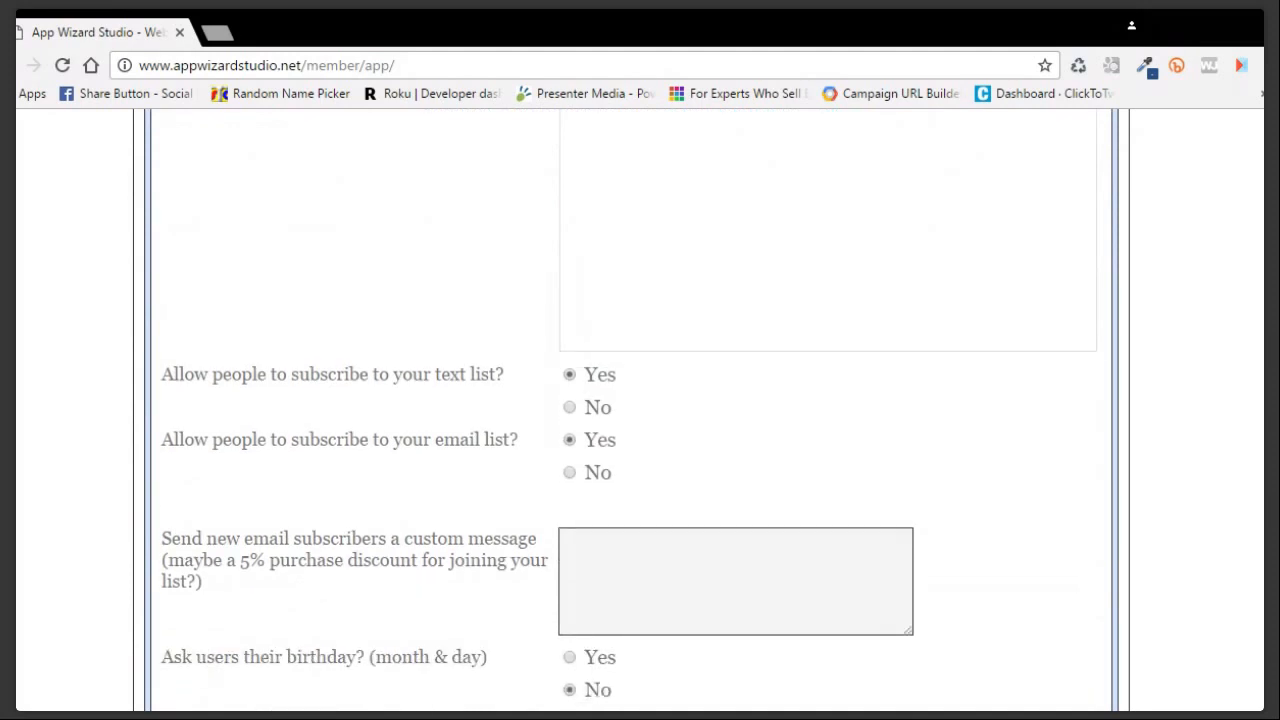
scroll(640, 410, "up", 1)
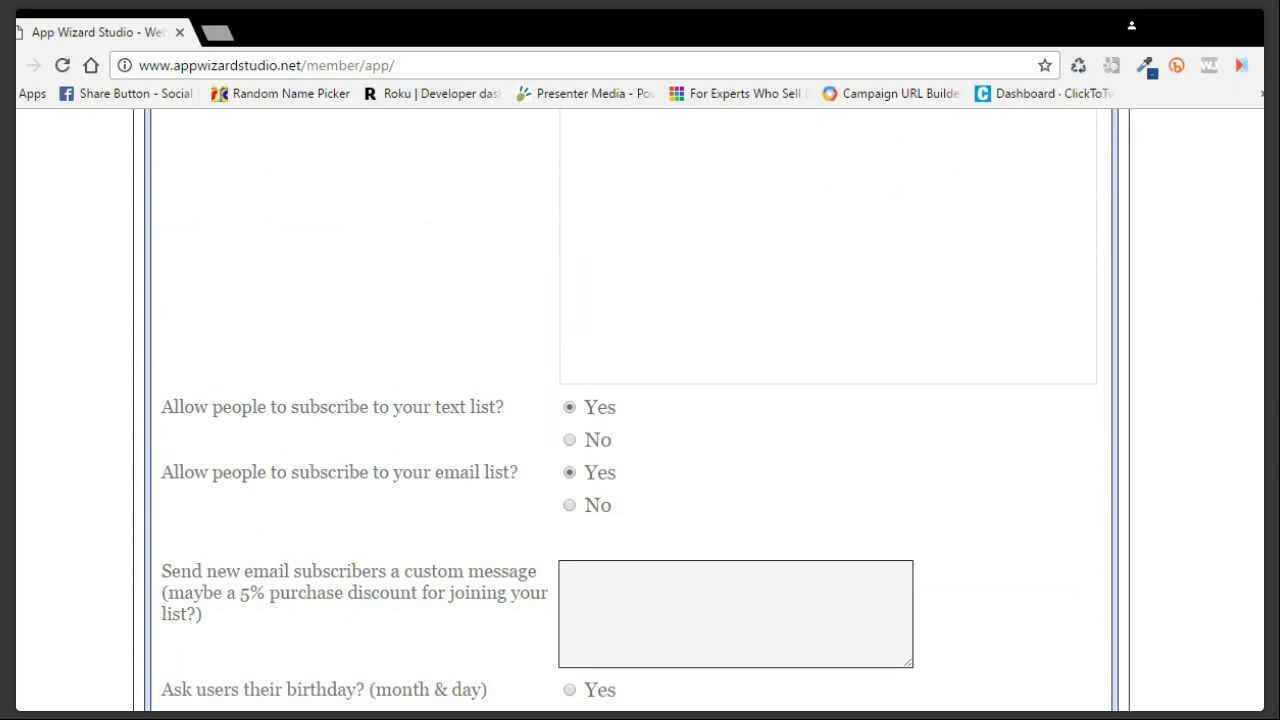
scroll(640, 410, "up", 5)
scroll(640, 410, "down", 3)
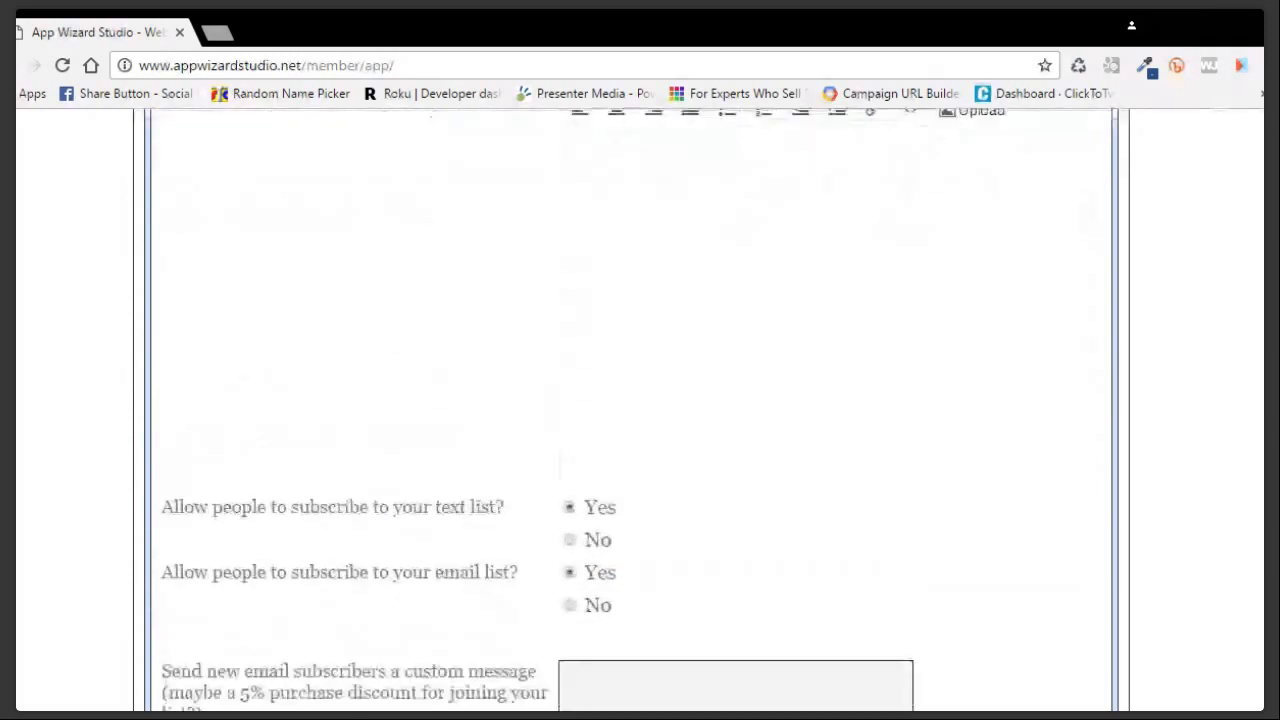
Try the No option for the text list and email list subscriptions, and set both back to Yes.
scroll(640, 410, "down", 3)
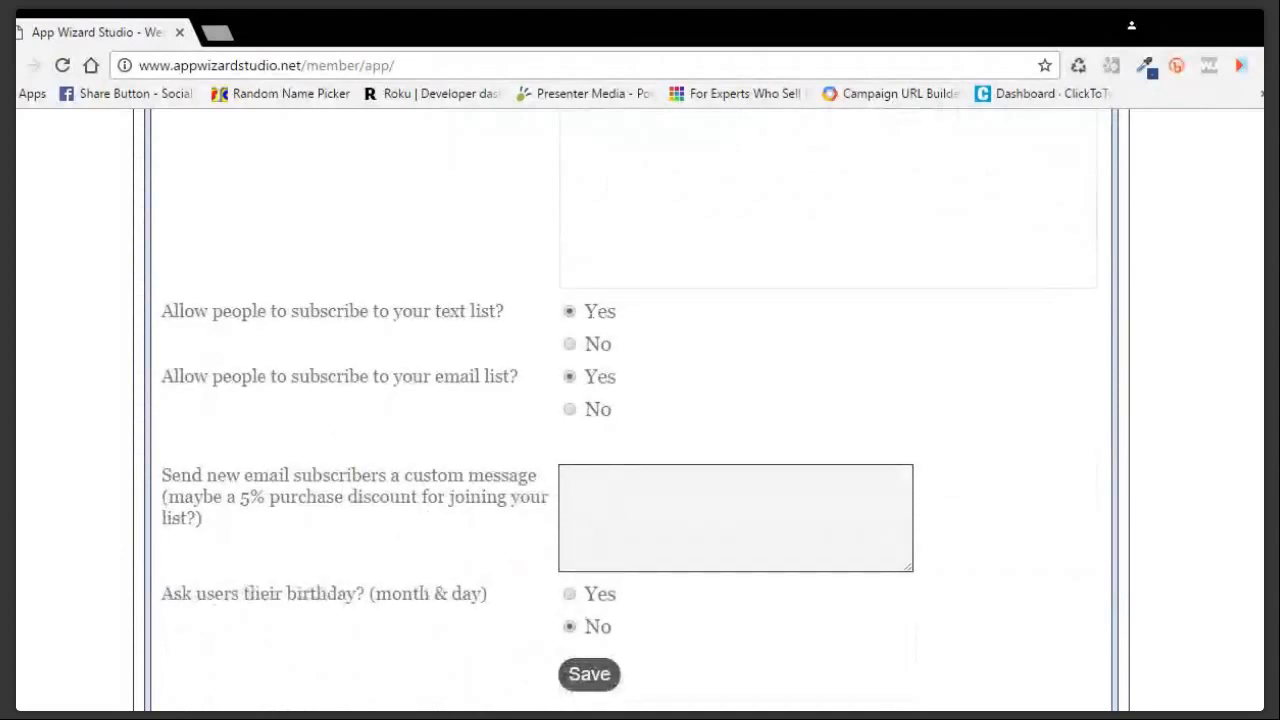
left_click(570, 345)
left_click(572, 313)
left_click(572, 410)
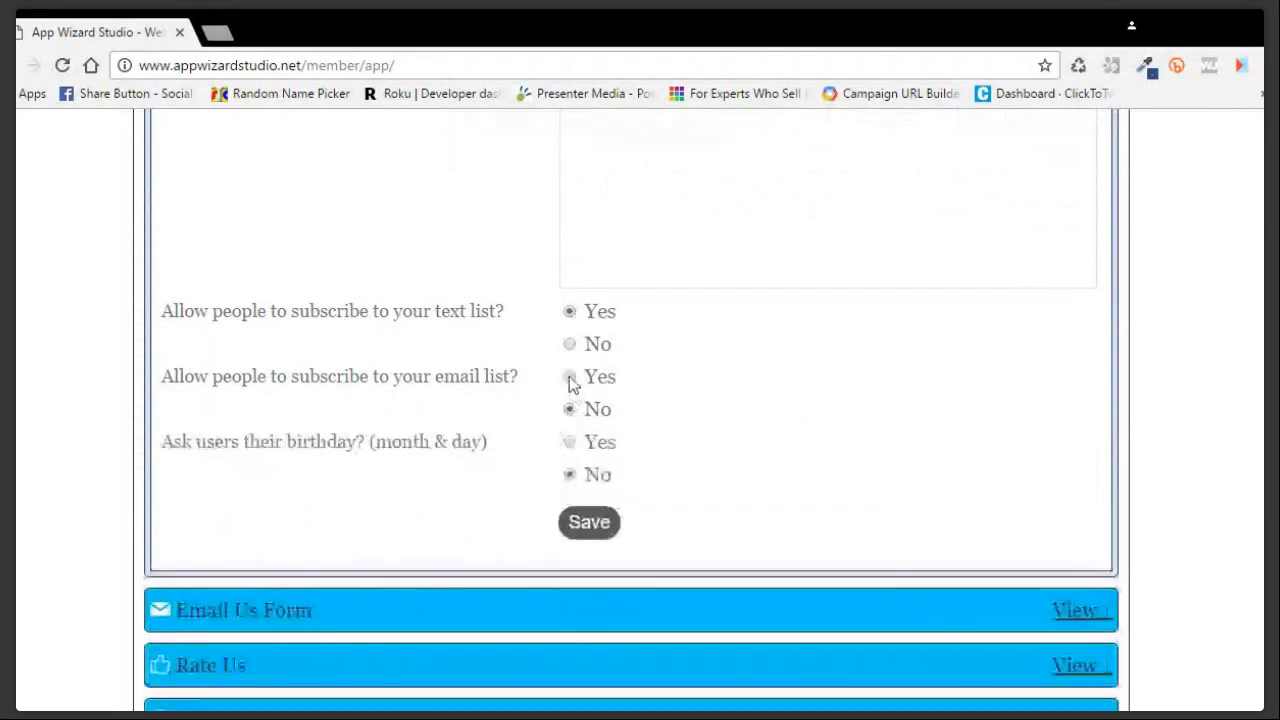
left_click(571, 380)
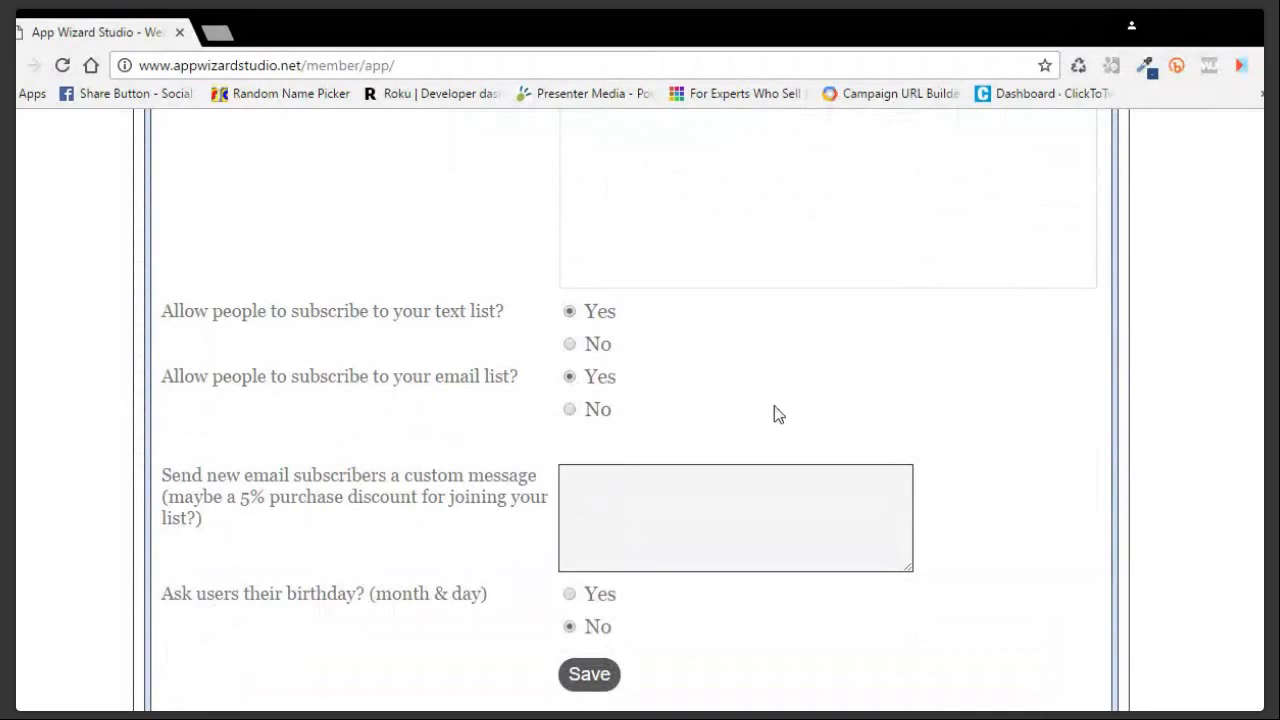
Set the Join Our List form to ask users for their birthday month and day.
scroll(774, 414, "down", 1)
scroll(774, 414, "down", 1)
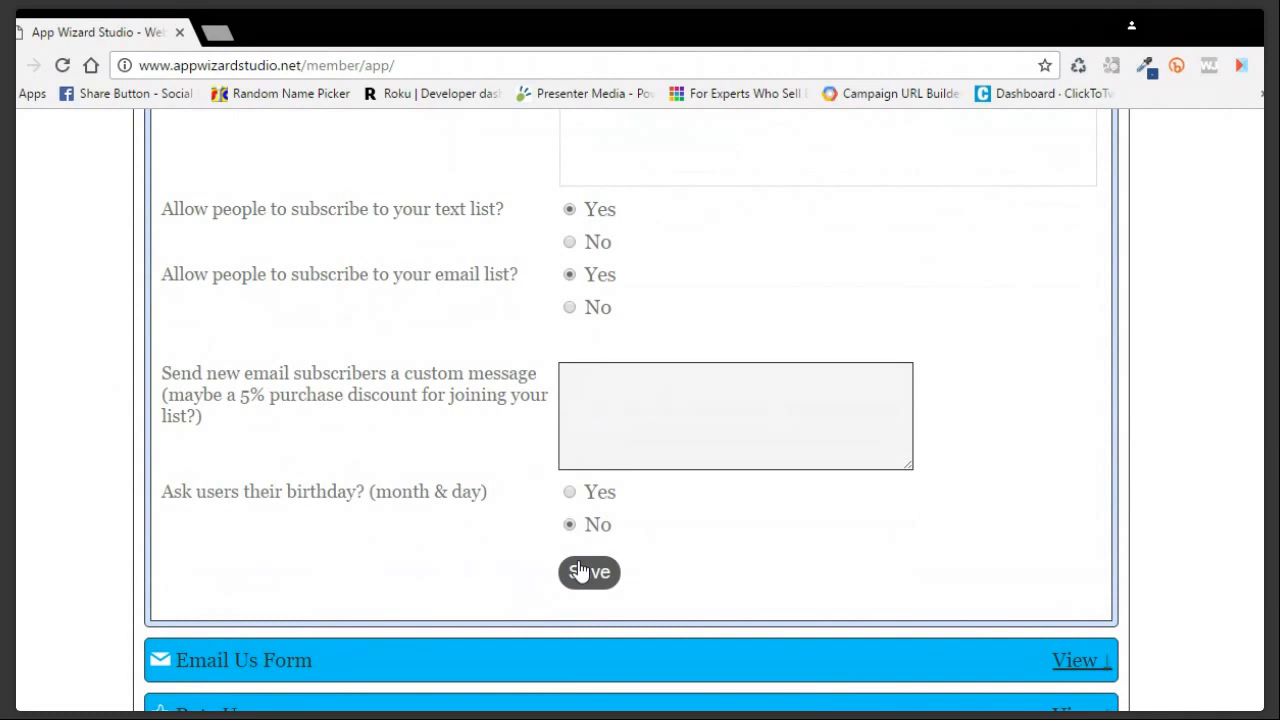
left_click(570, 493)
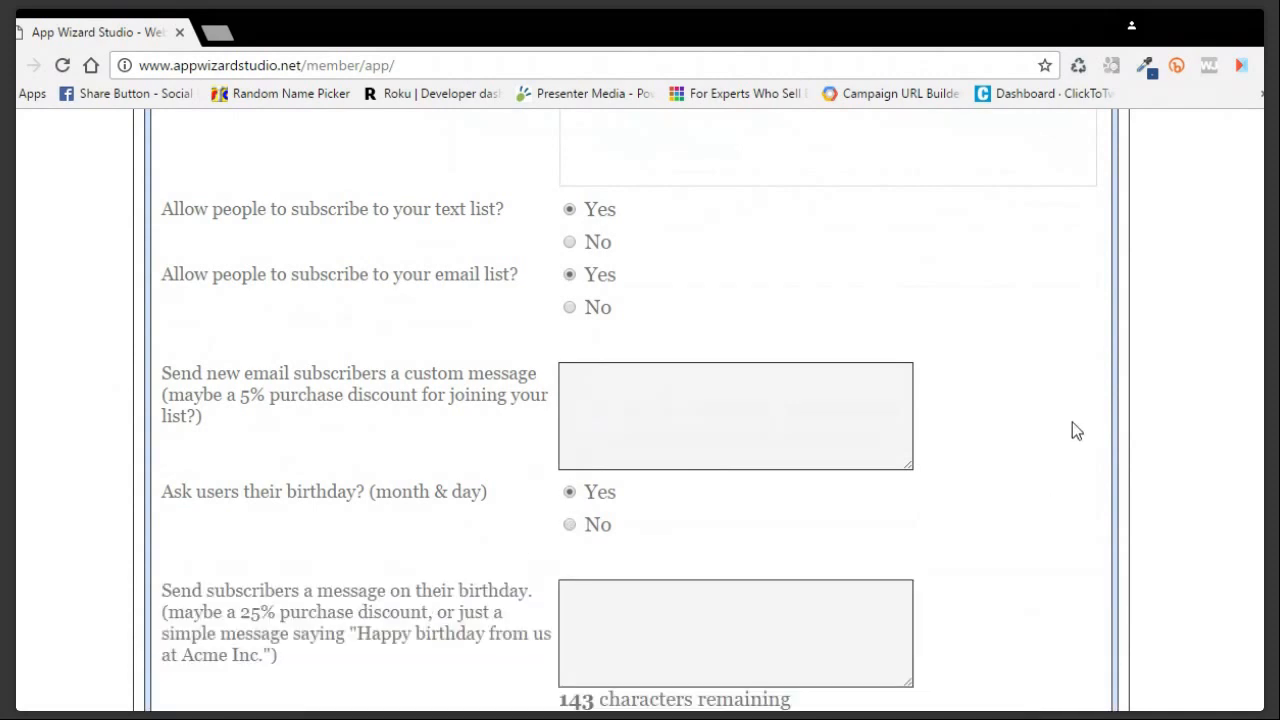
scroll(1048, 440, "down", 3)
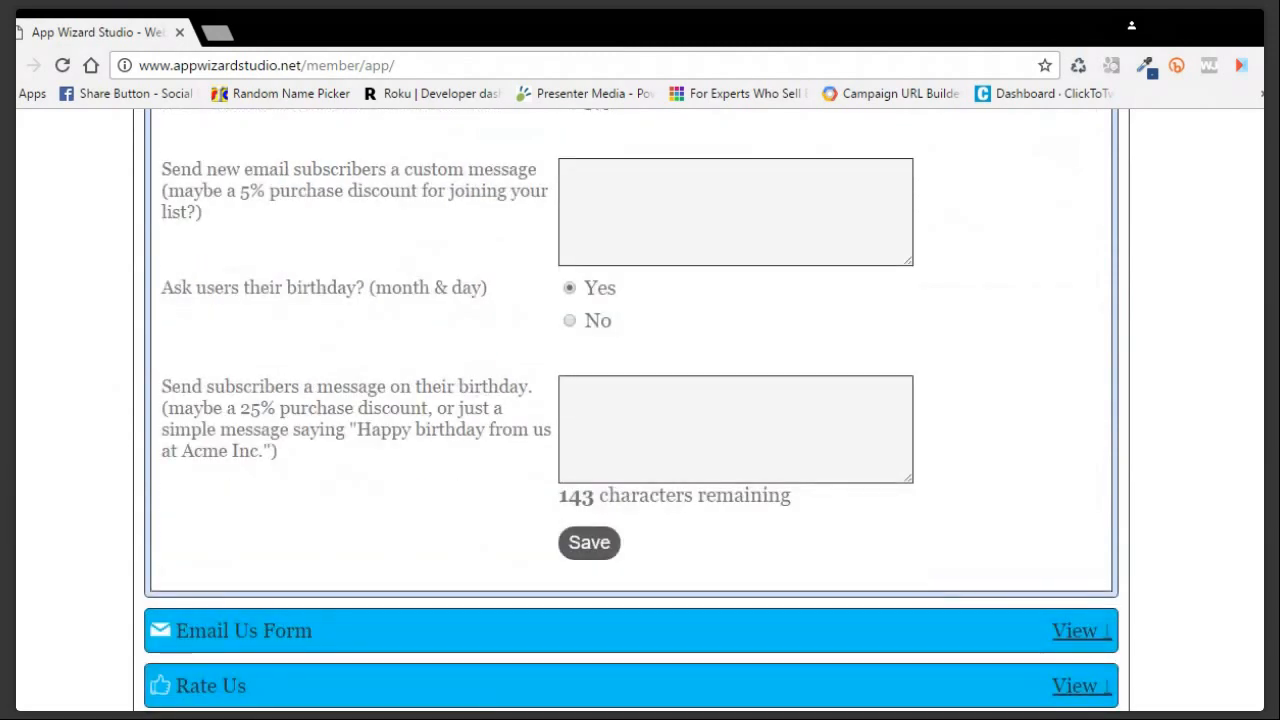
Enter "Happy Birthday come in and get a free tire rotation." as the message sent to subscribers on their birthday.
left_click(690, 427)
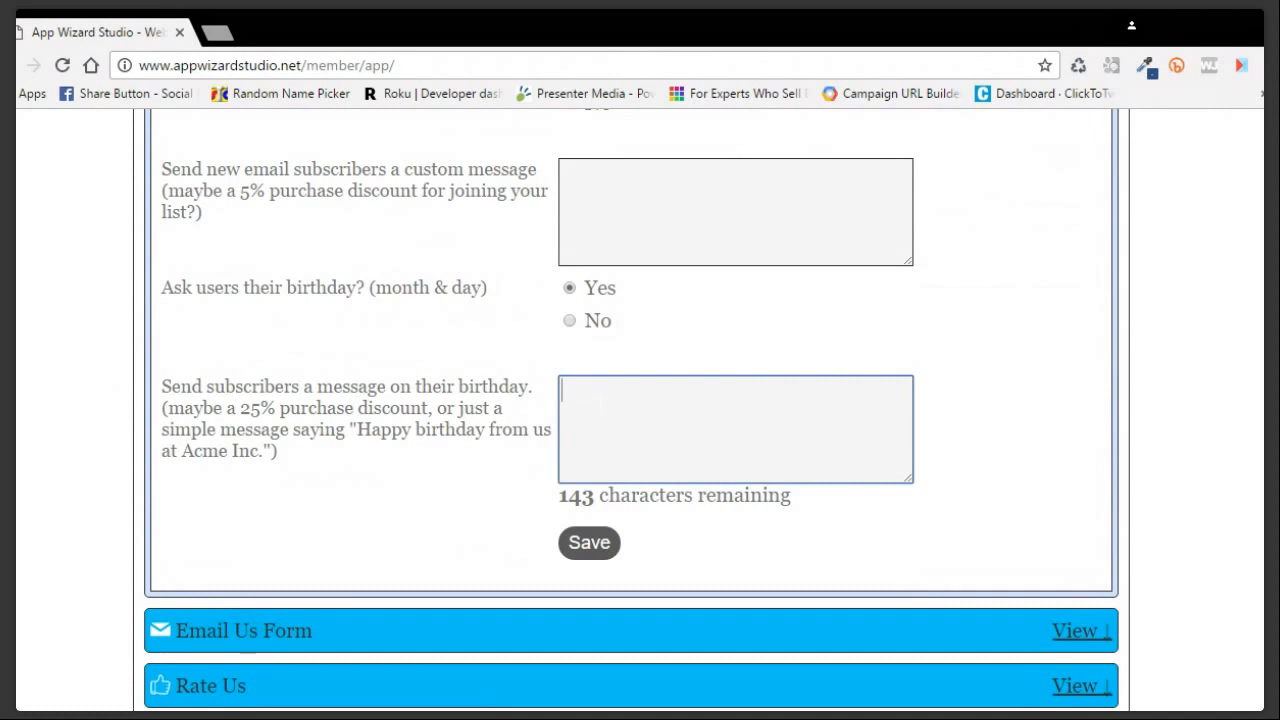
type("Happy Birthday V")
key("BackSpace")
type("vome in a")
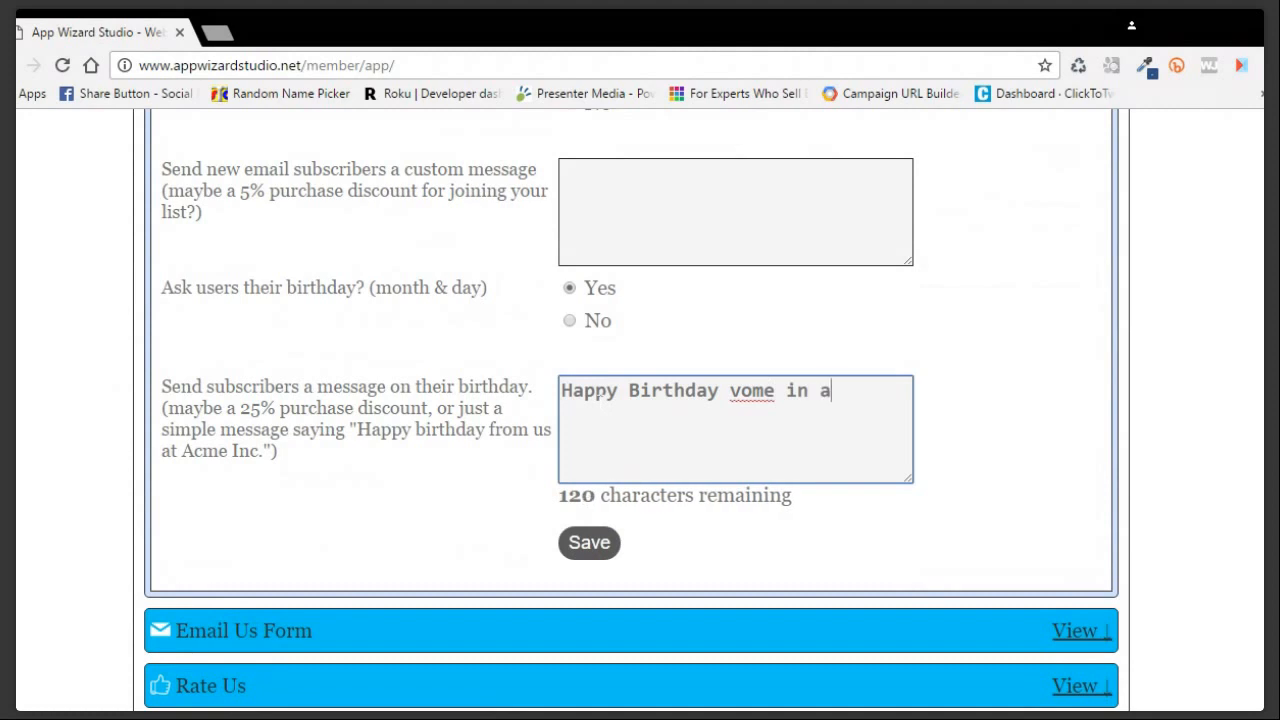
key("BackSpace")
key("BackSpace")
key("BackSpace")
key("BackSpace")
key("BackSpace")
key("BackSpace")
key("BackSpace")
key("BackSpace")
key("BackSpace")
key("BackSpace")
key("BackSpace")
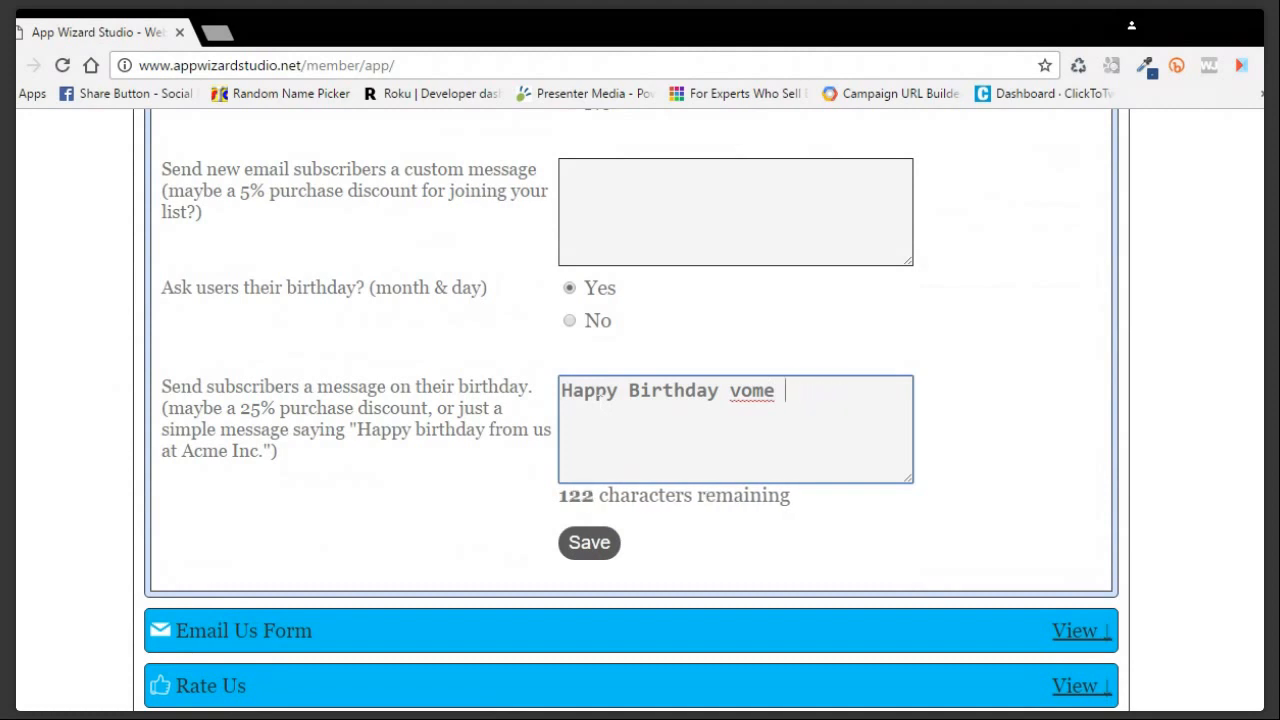
type("come in ")
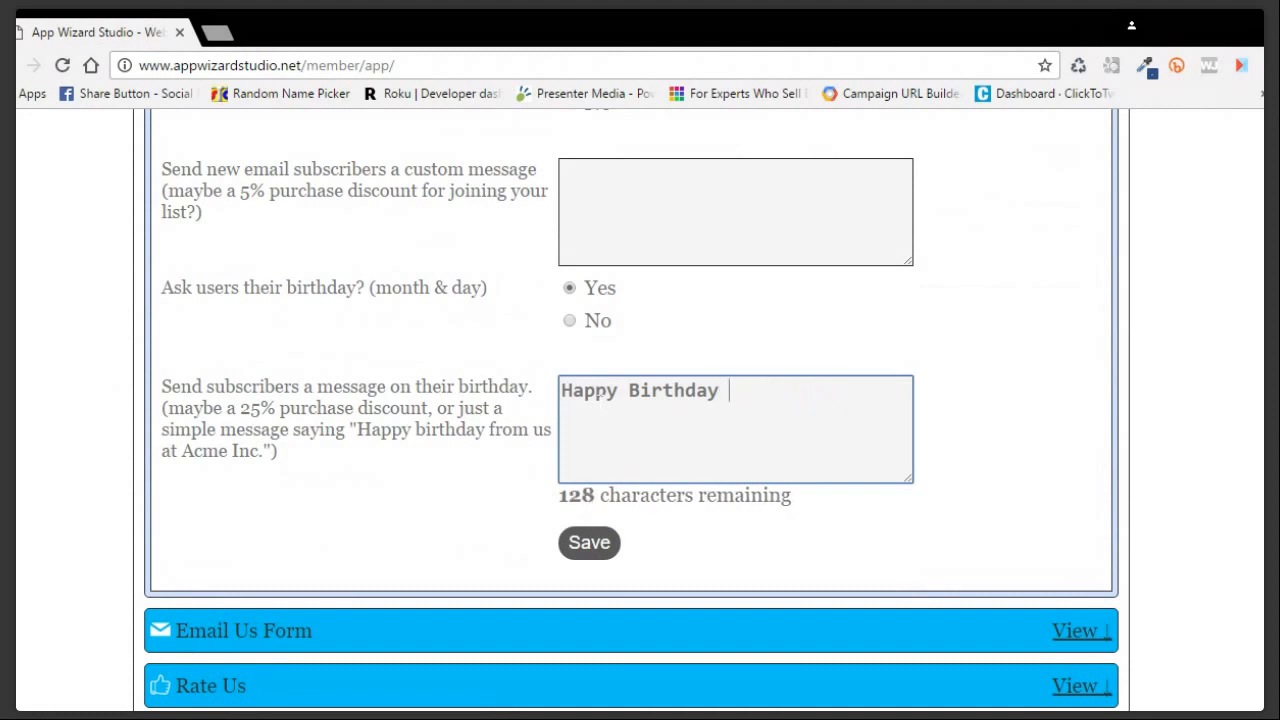
type("a")
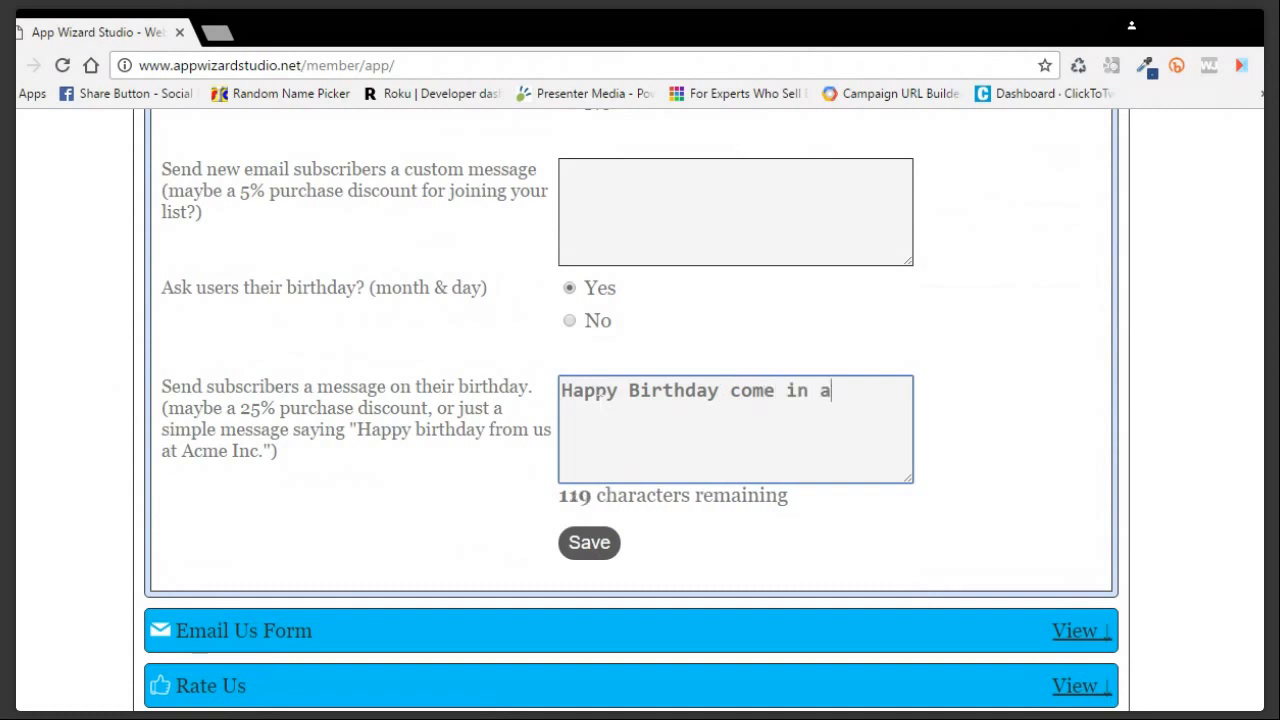
type("nd get a fre")
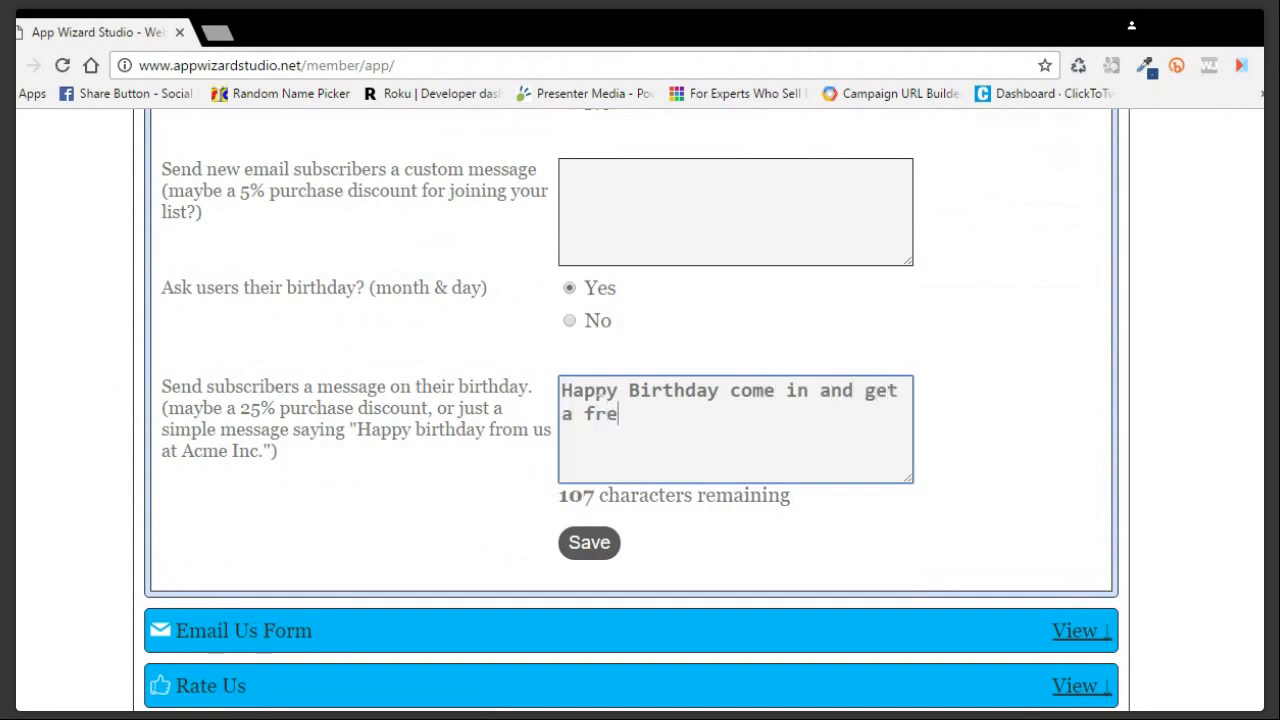
type("e tire ro")
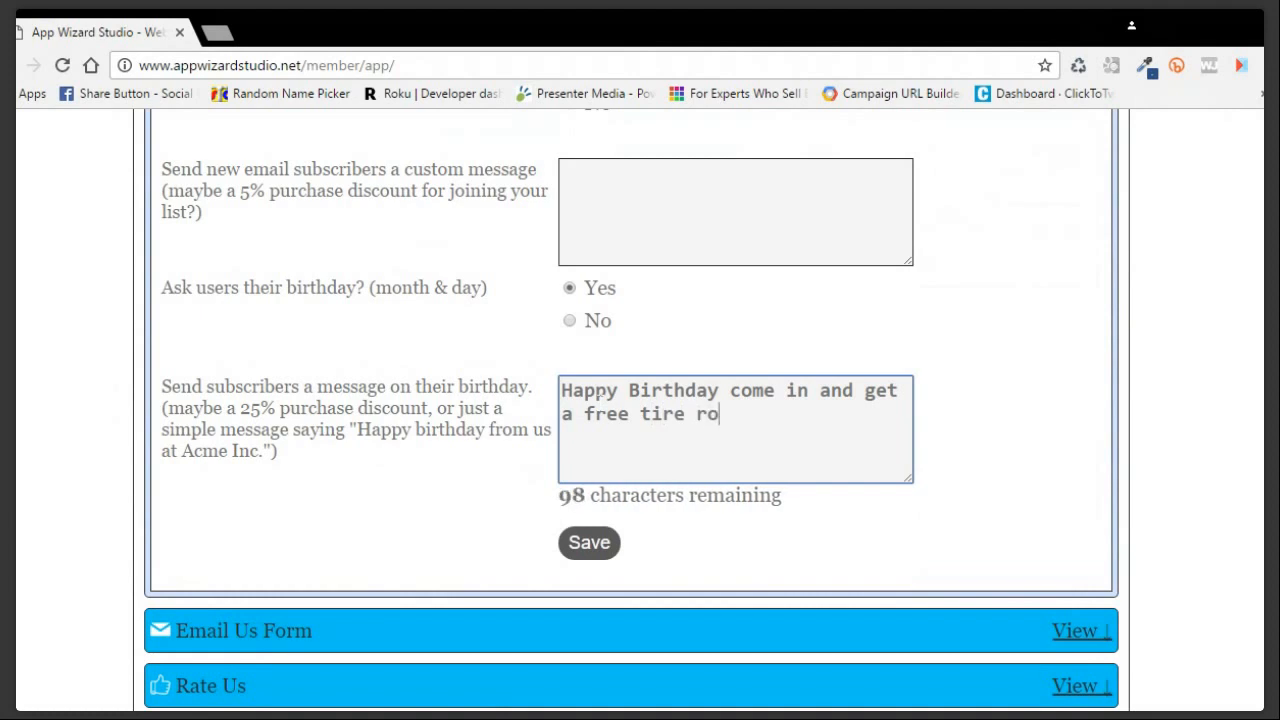
type("tation")
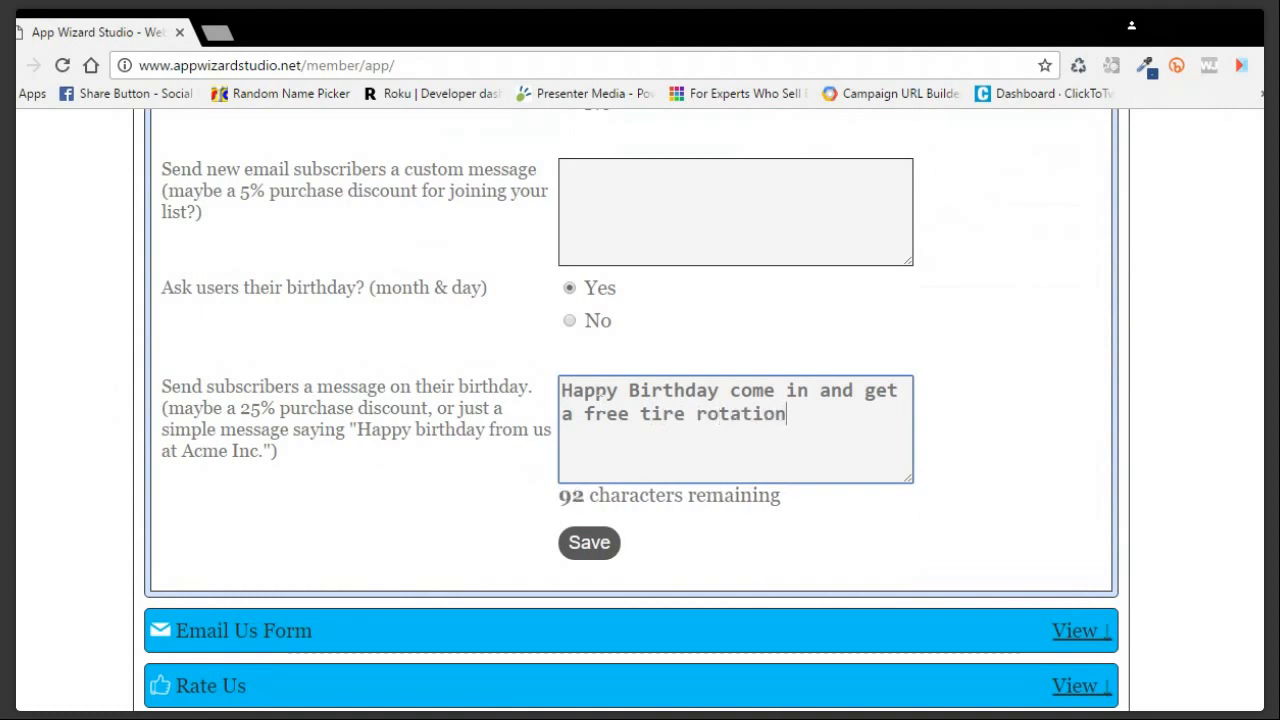
type(".")
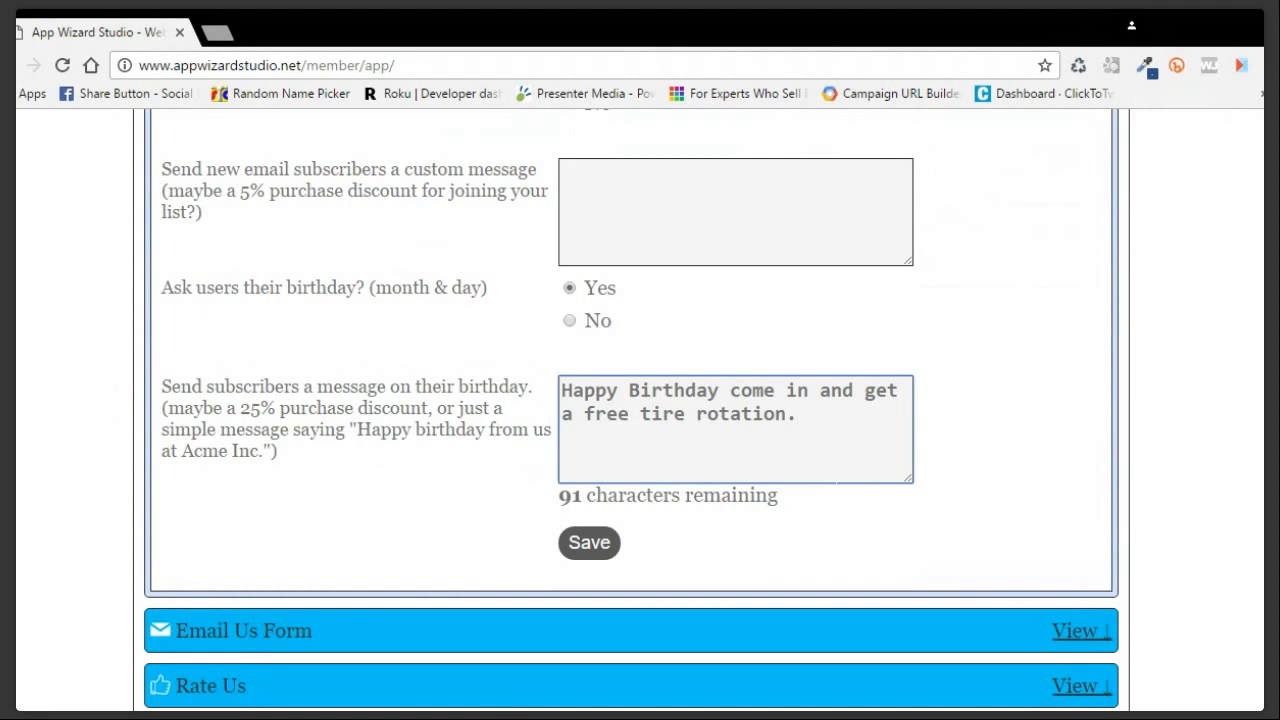
Add "We look forward to seeing you!" to the end of the birthday message and save the Join Our List settings.
type("We l")
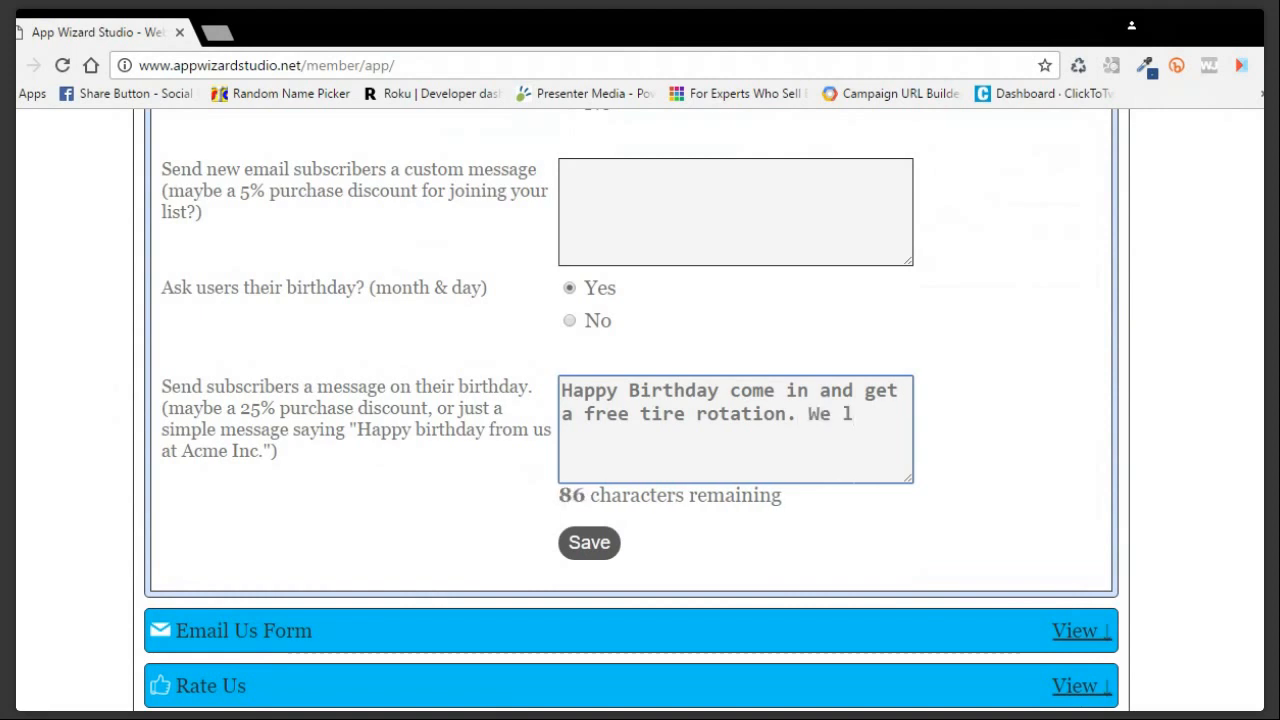
type("ook f")
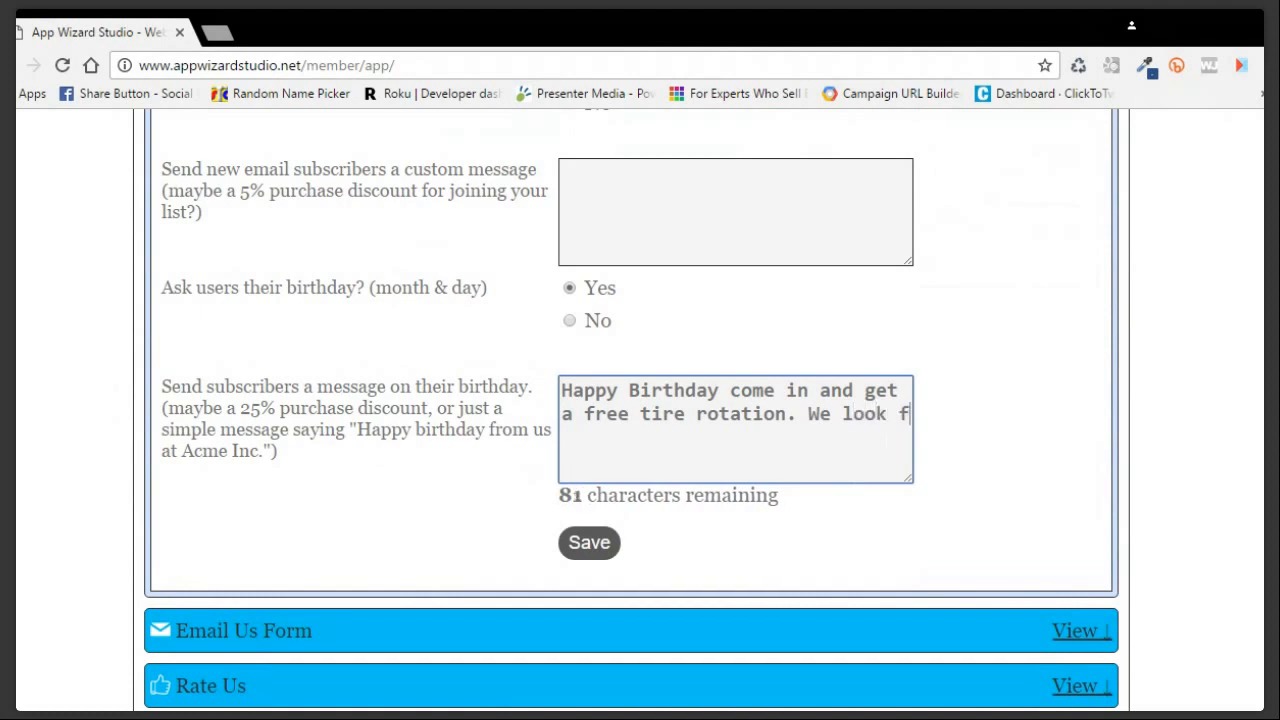
type("orward ")
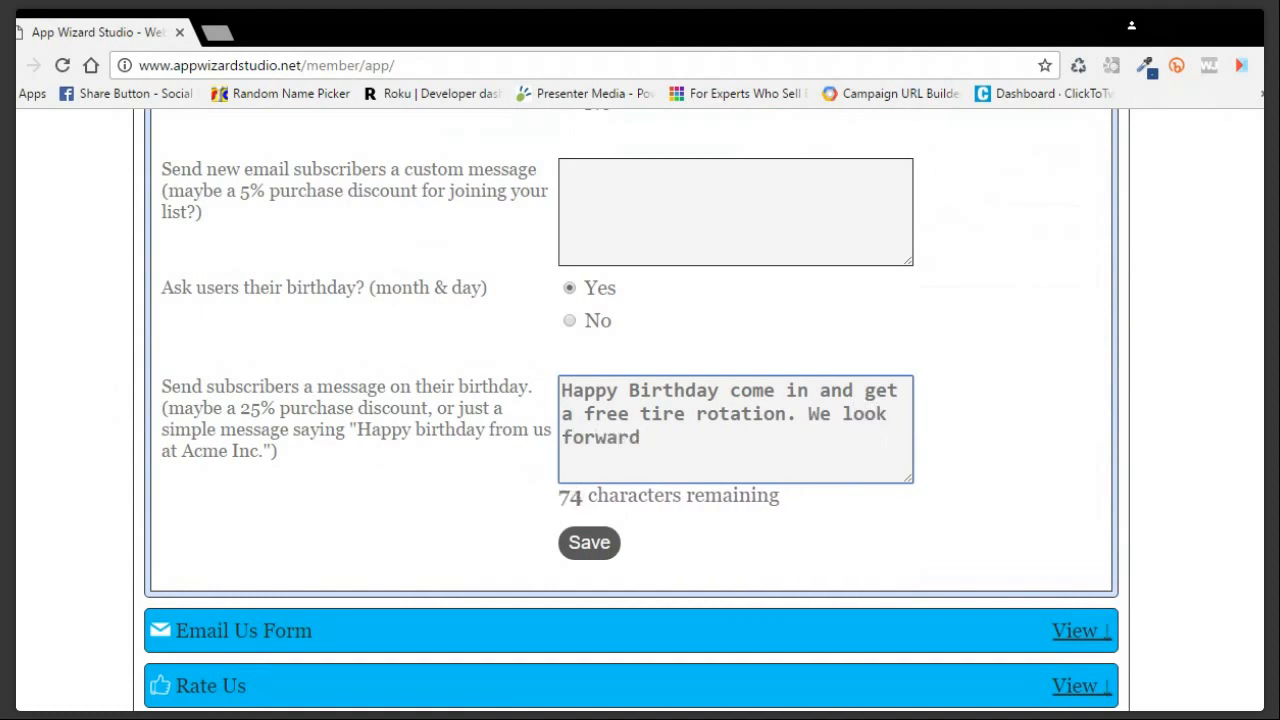
type("to seei")
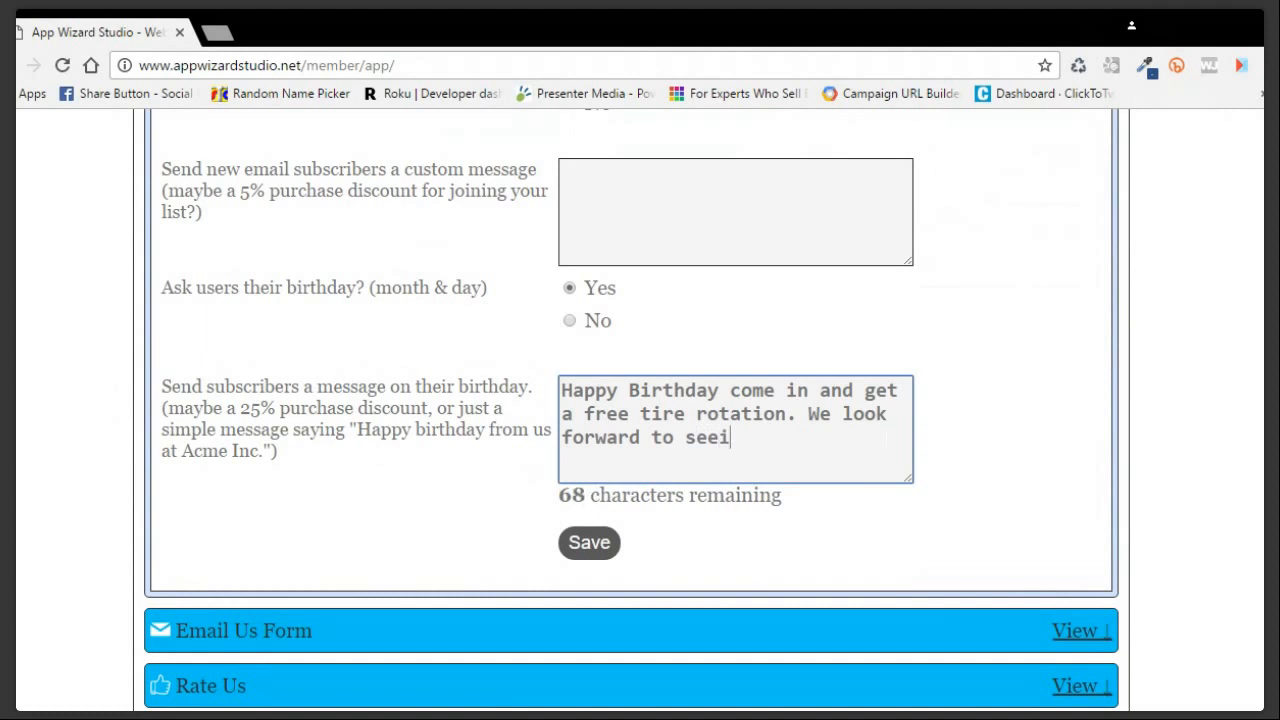
type("n you")
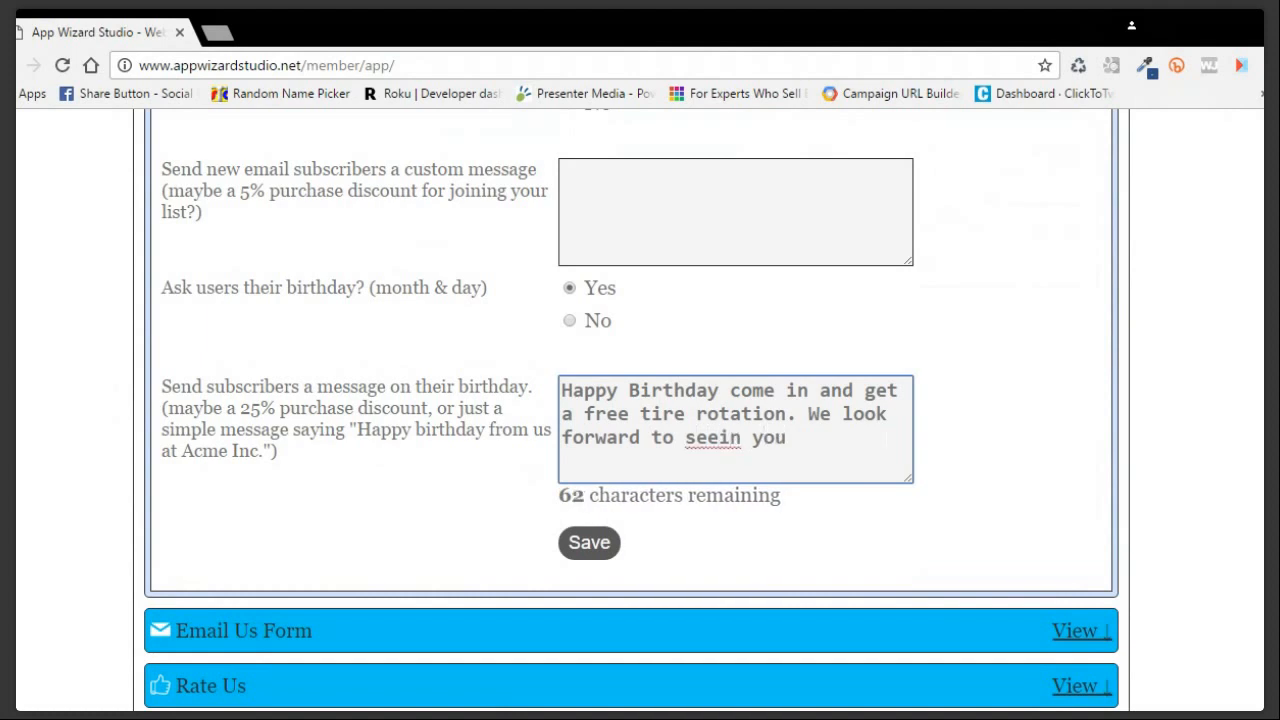
key("Left")
key("Left")
key("Left")
key("Left")
key("Left")
key("Right")
type("g")
key("Right")
key("Right")
key("Right")
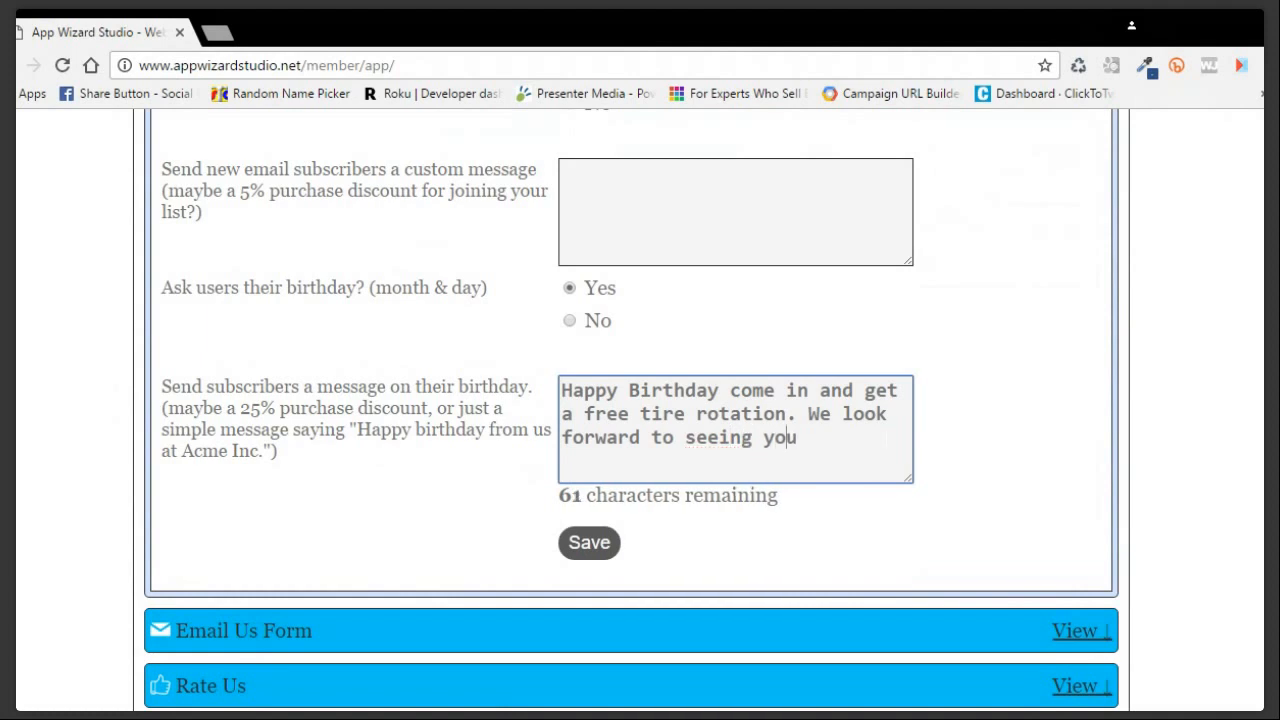
key("Right")
type("!")
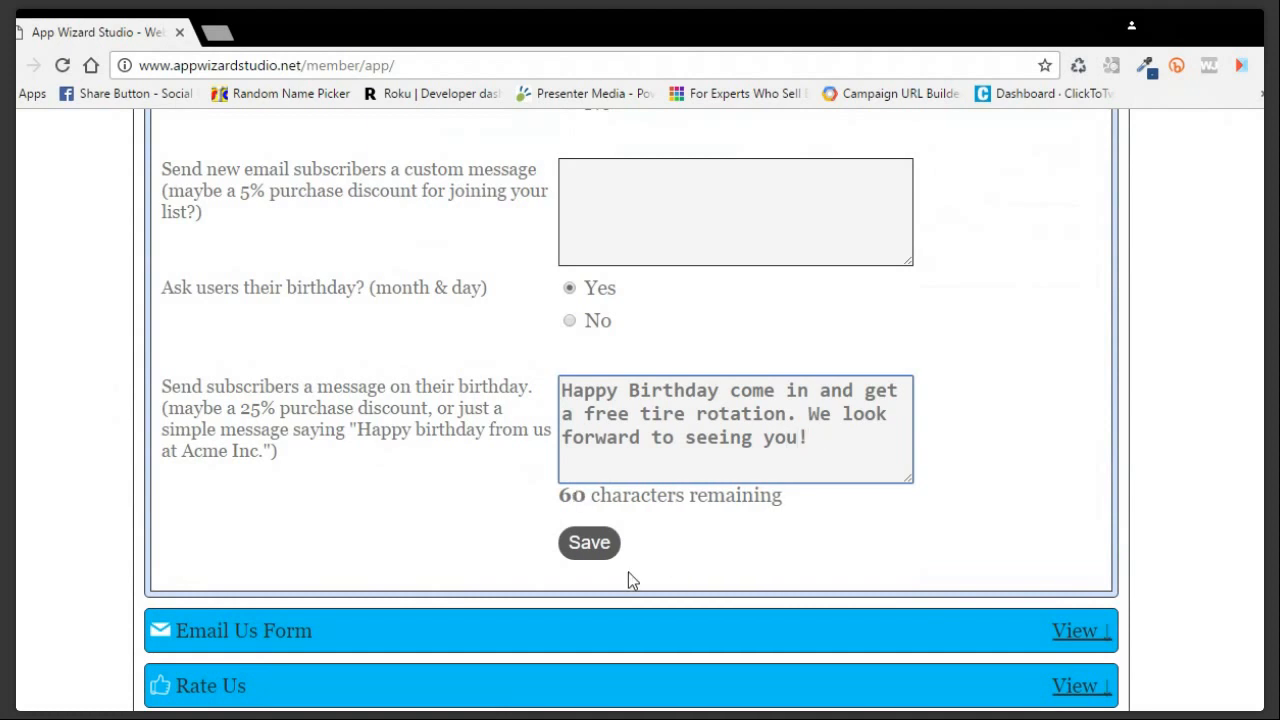
left_click(613, 546)
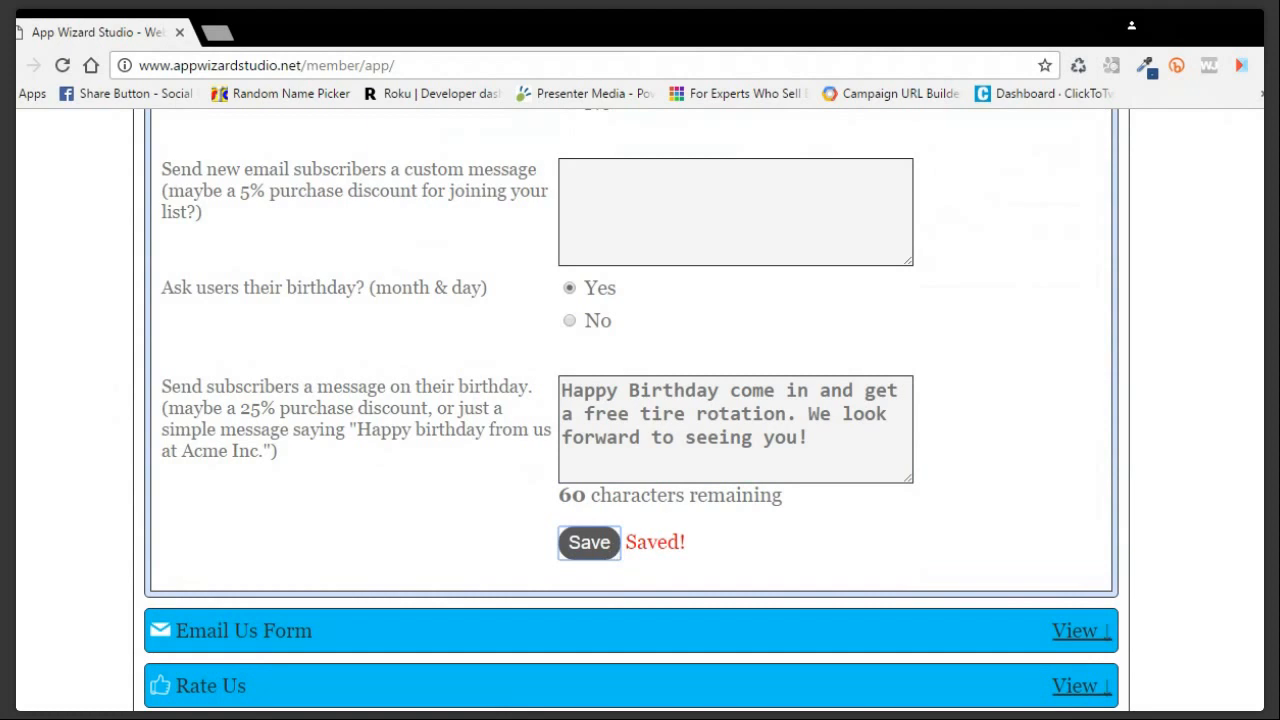
Review the Join Our List settings from the birthday message back up to the page description.
scroll(640, 400, "up", 1)
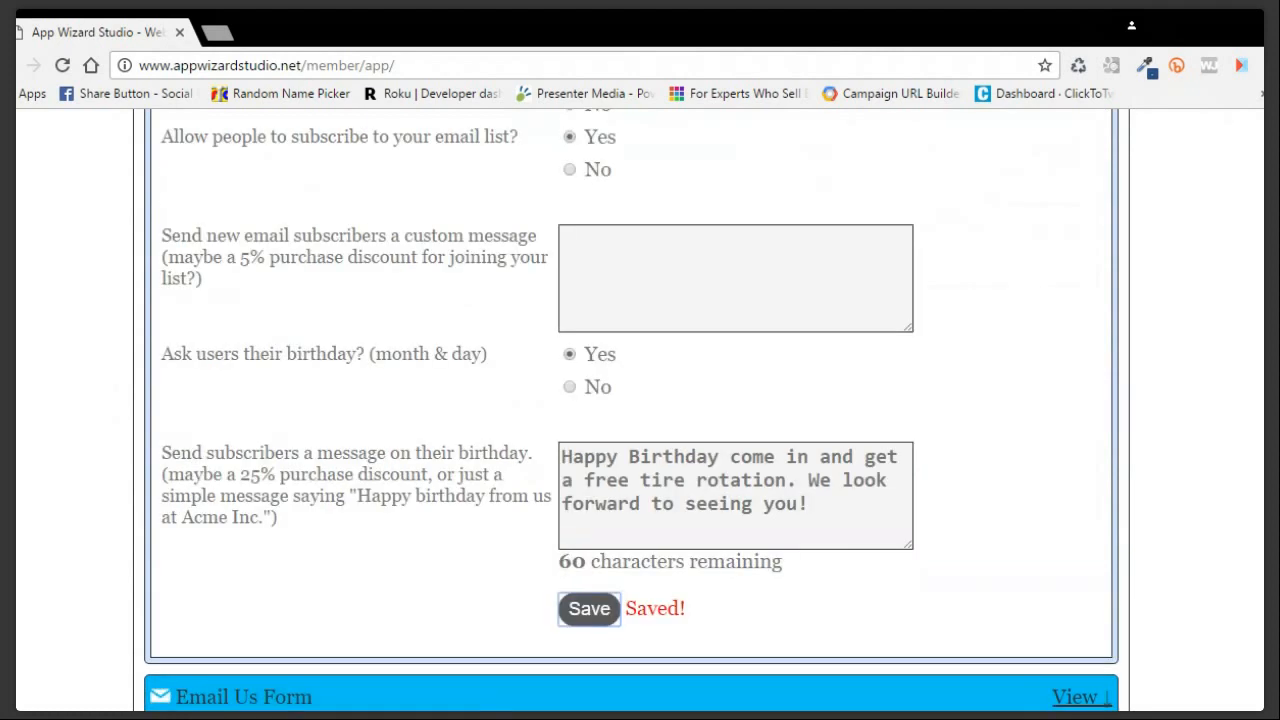
scroll(640, 400, "up", 1)
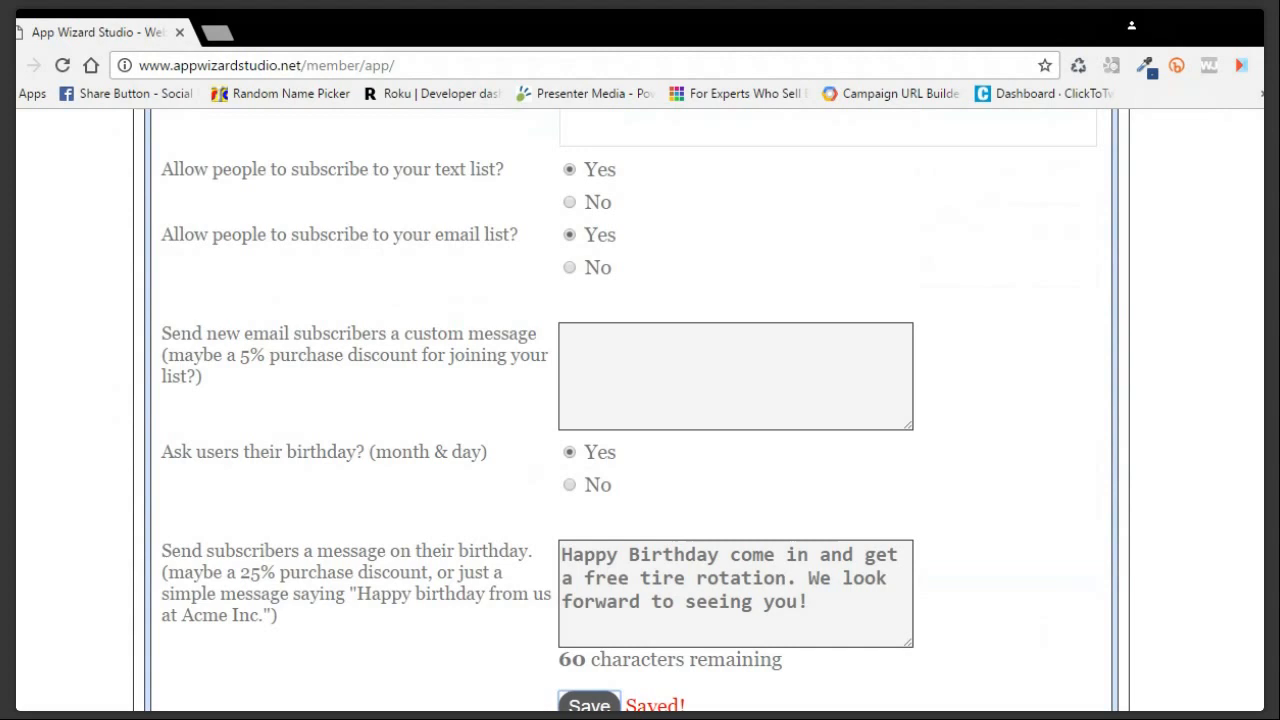
scroll(640, 400, "up", 1)
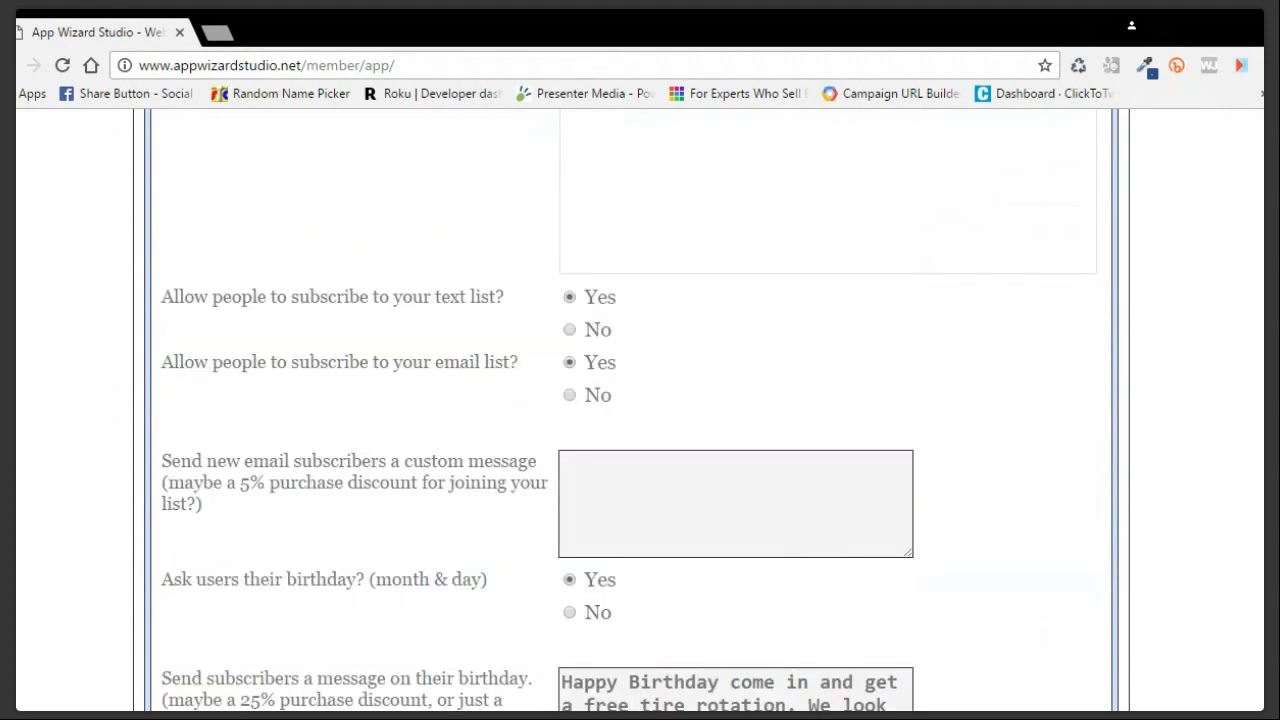
scroll(640, 400, "up", 1)
scroll(640, 400, "up", 2)
scroll(640, 400, "up", 3)
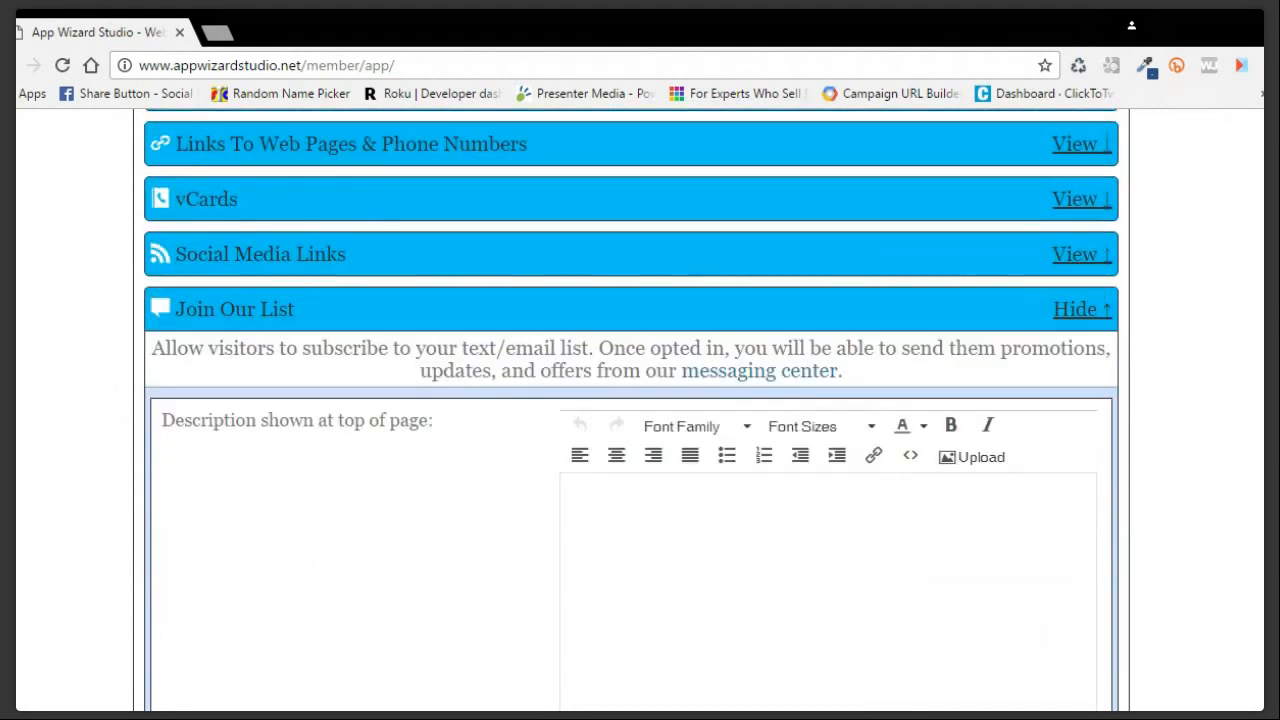
scroll(882, 334, "down", 1)
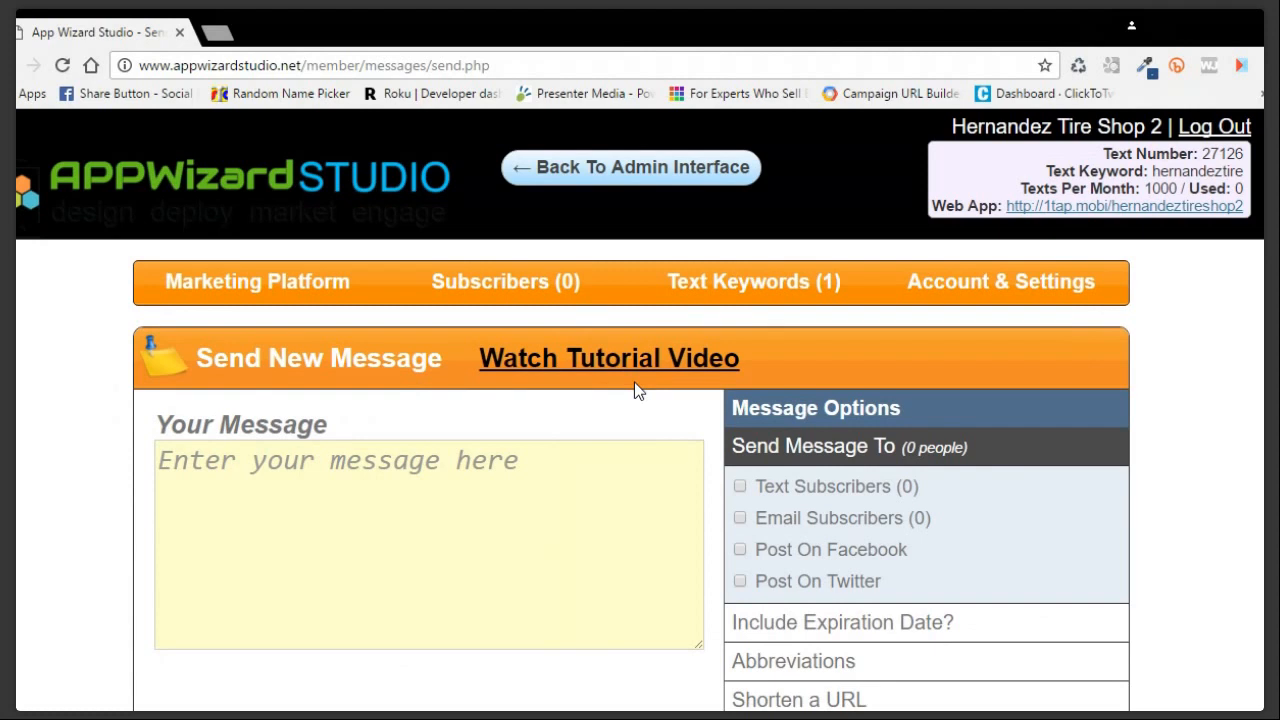
Look over the Send New Message page's options and the subscriber categories.
scroll(637, 390, "down", 2)
scroll(640, 390, "up", 1)
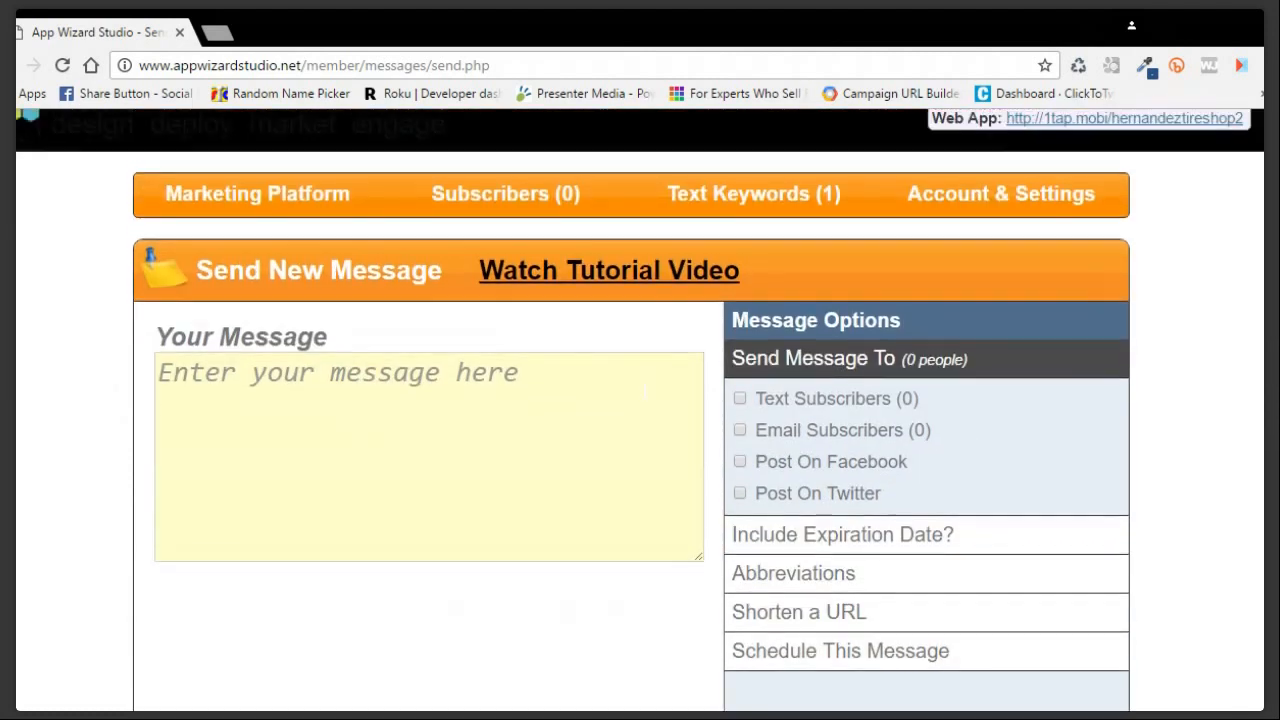
scroll(645, 391, "up", 1)
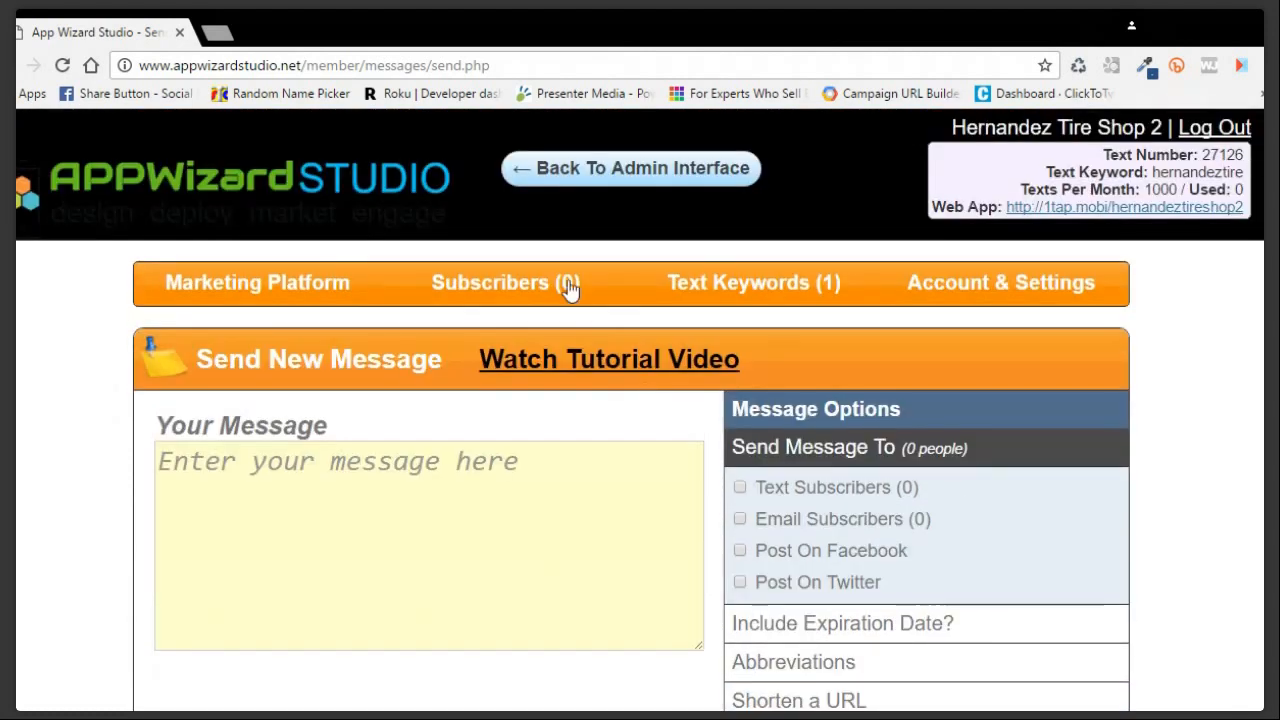
mouse_move(531, 294)
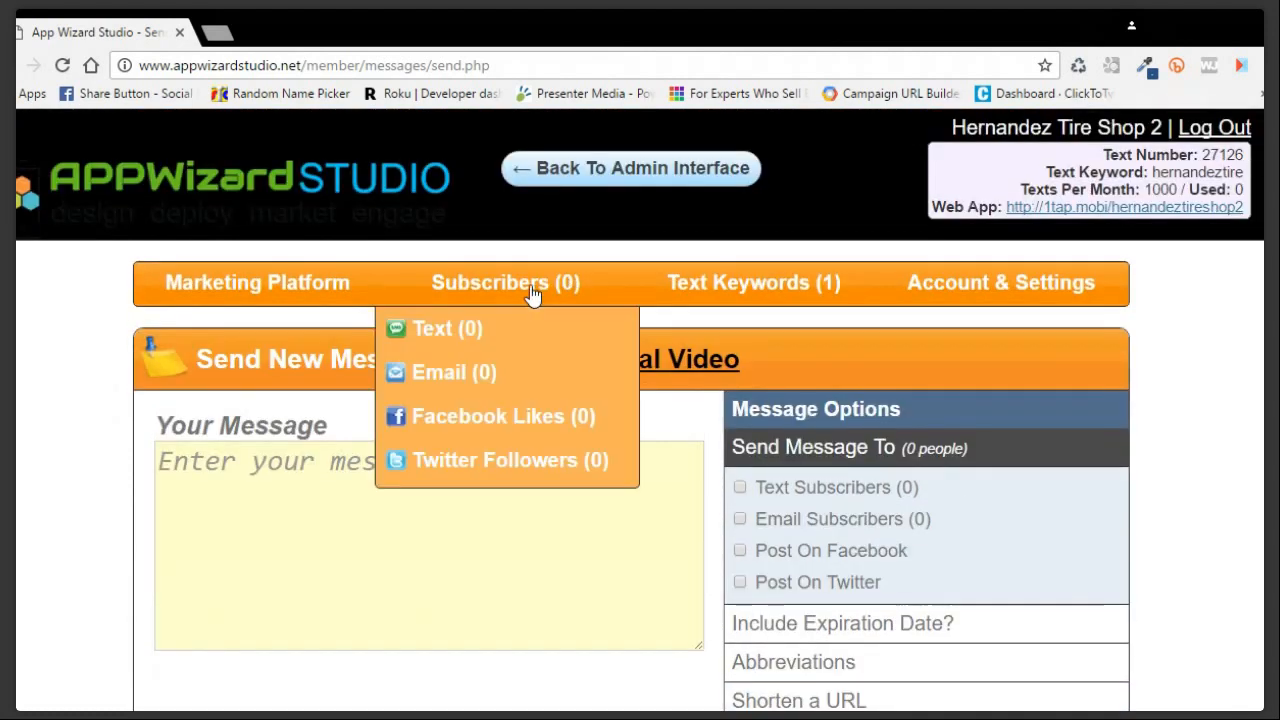
Reopen the Hernandez Tire Shop 2 web app from the admin interface and examine its Messaging Center options.
left_click(605, 175)
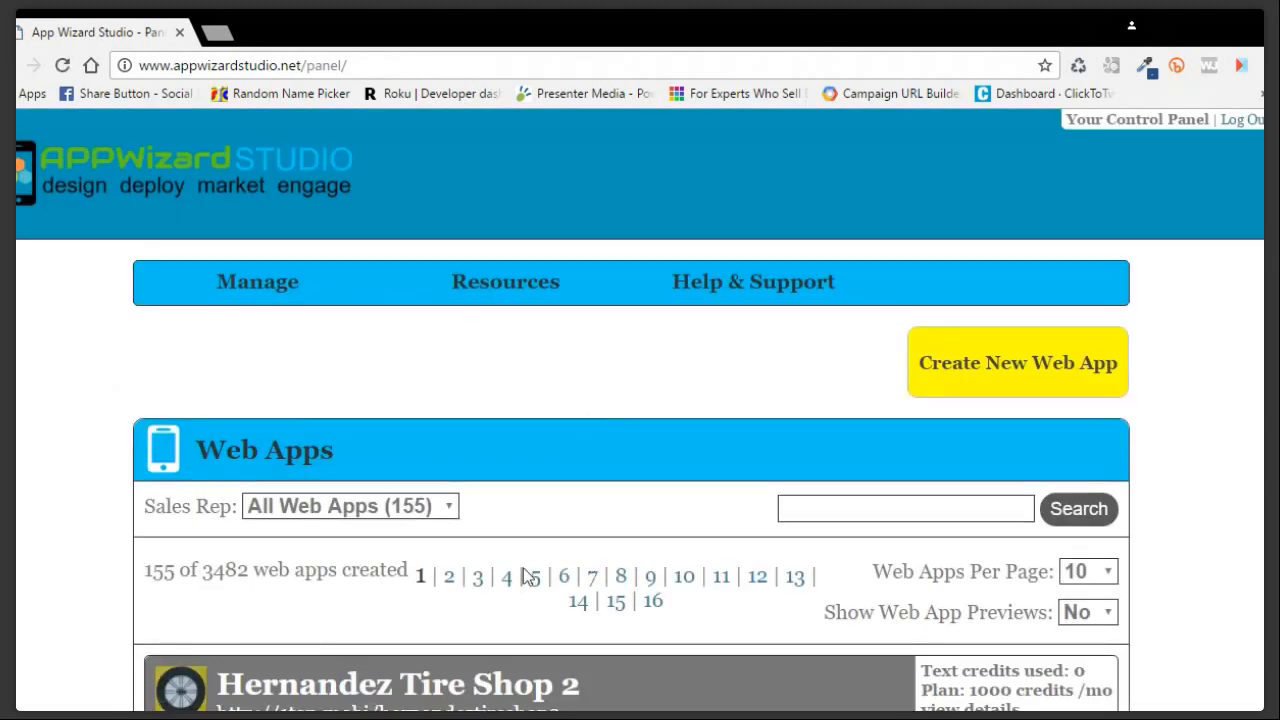
scroll(527, 577, "down", 3)
left_click(245, 653)
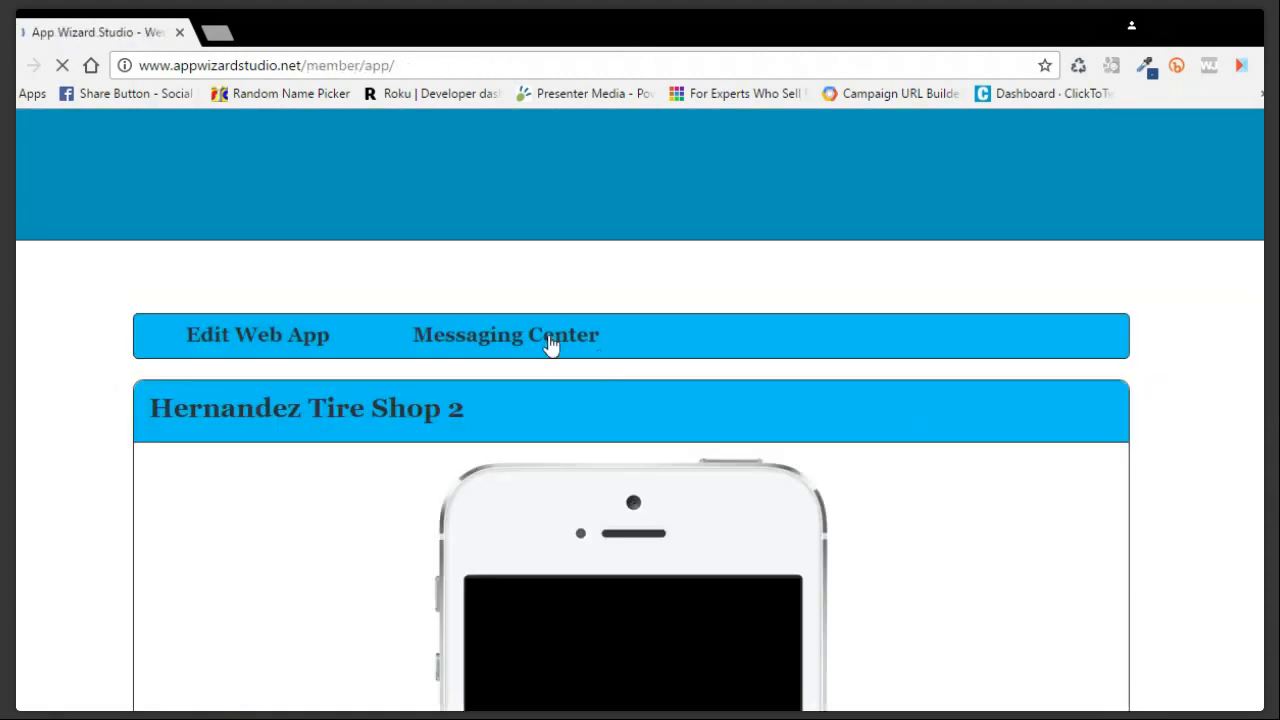
mouse_move(550, 343)
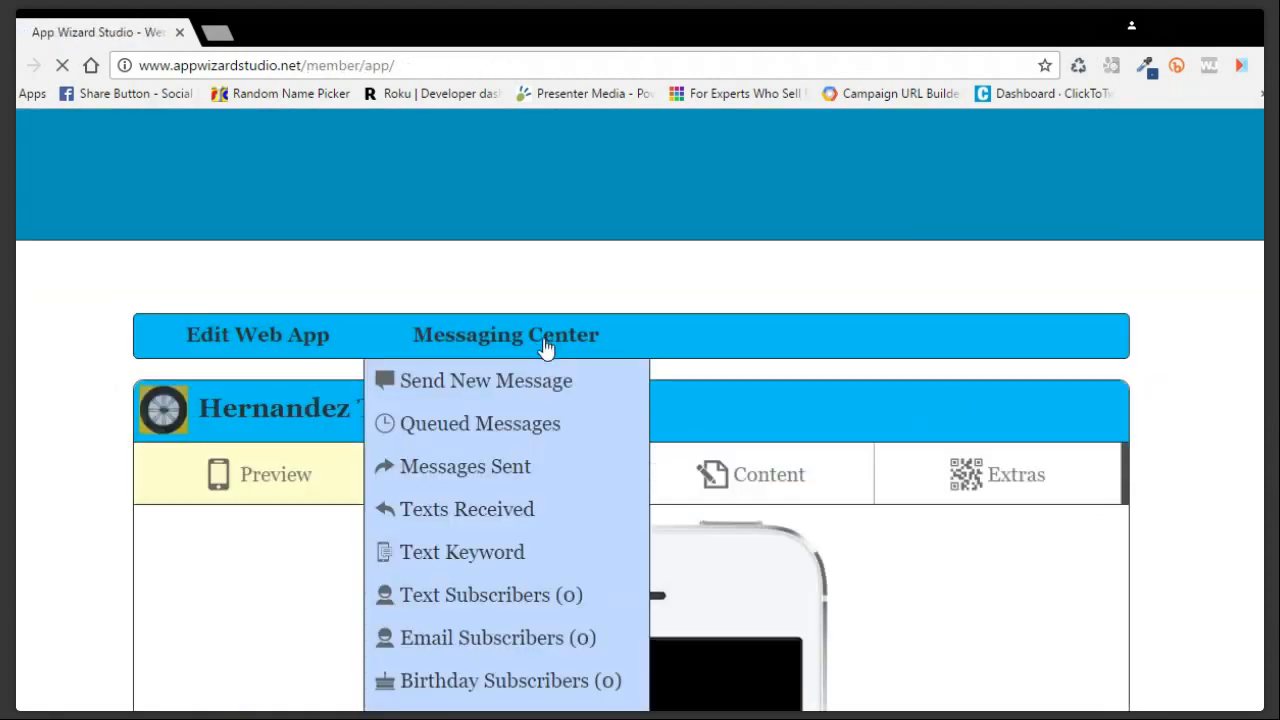
scroll(545, 347, "down", 1)
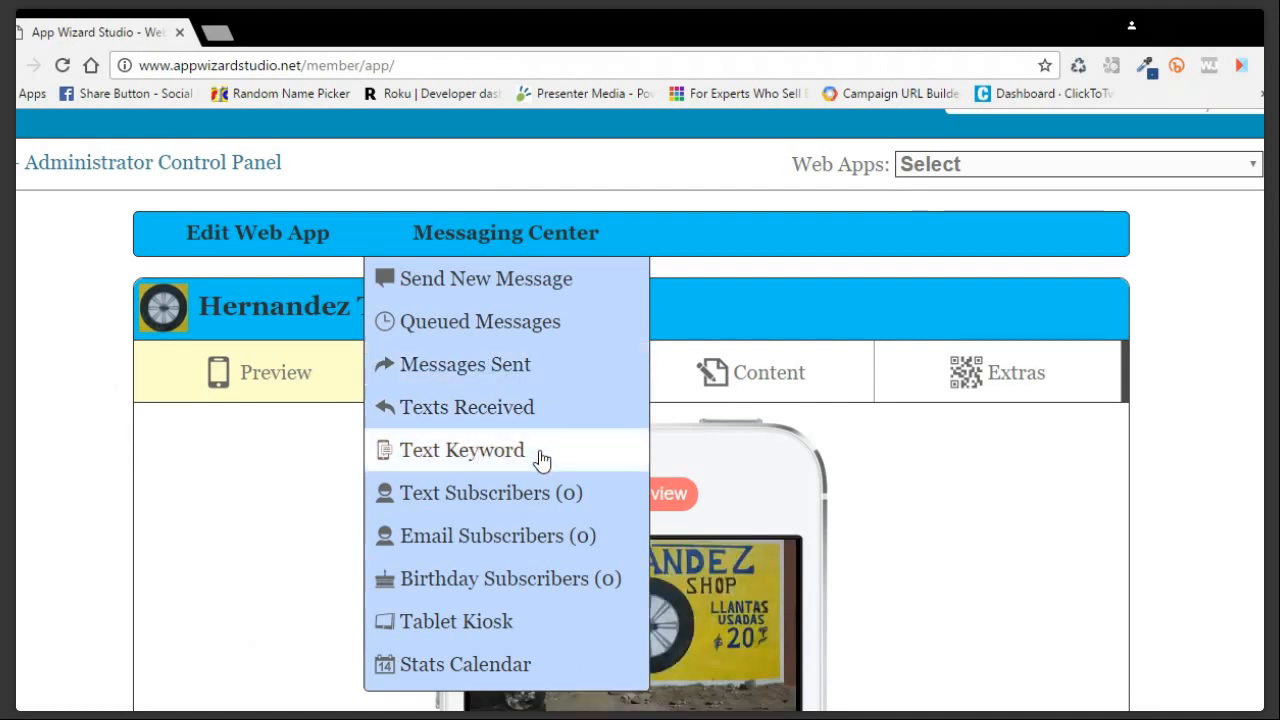
Open the text keyword settings from the Messaging Center and look over the Edit Keyword form down to its welcome message preview.
left_click(440, 458)
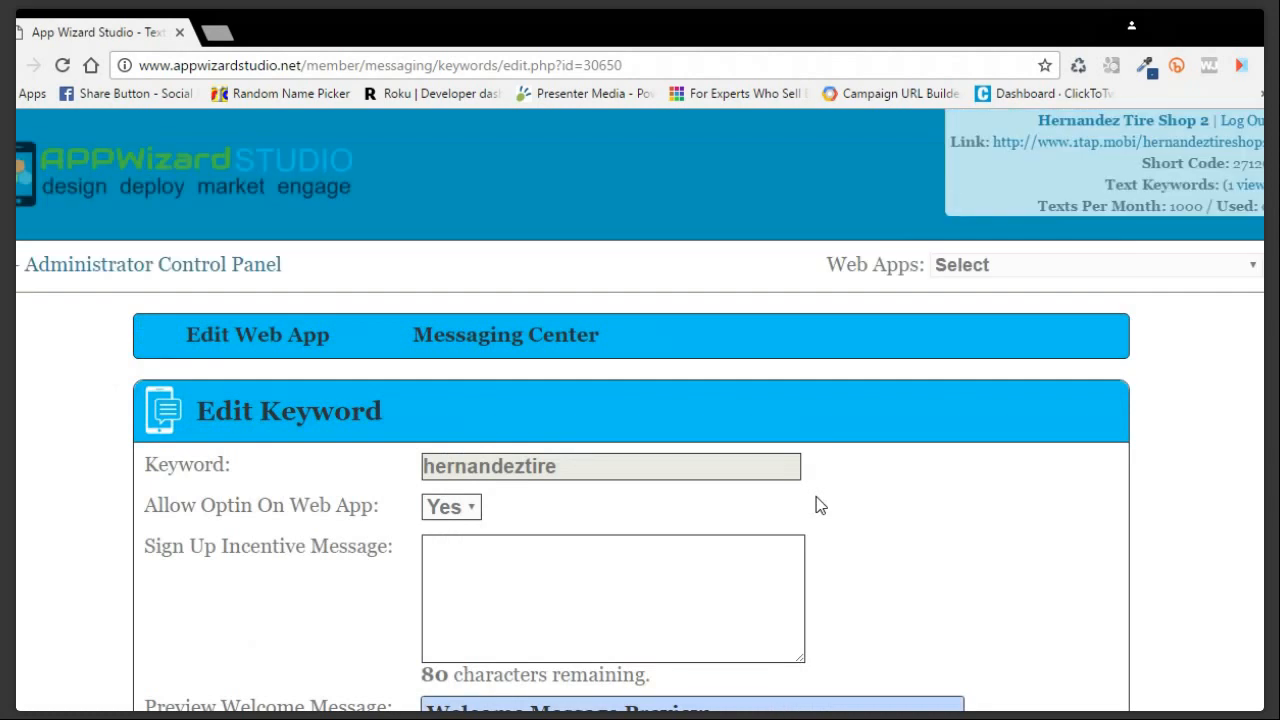
scroll(881, 497, "down", 1)
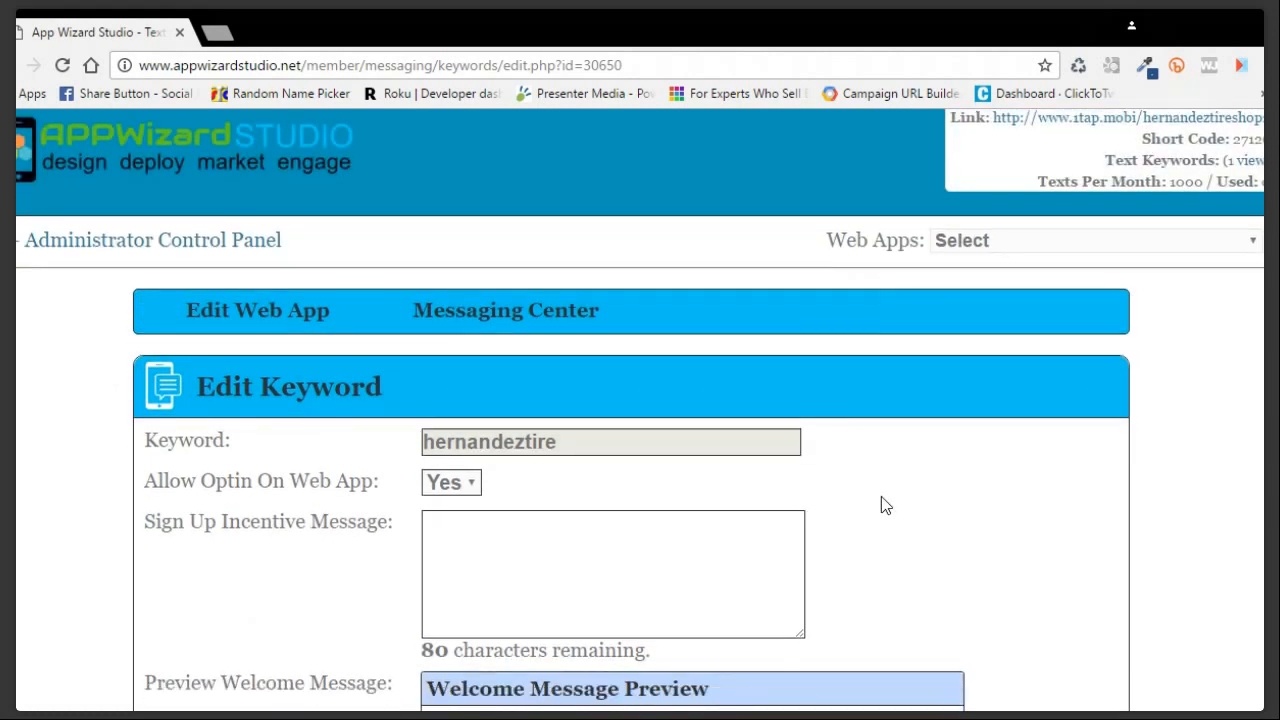
scroll(881, 505, "down", 1)
scroll(881, 505, "down", 1)
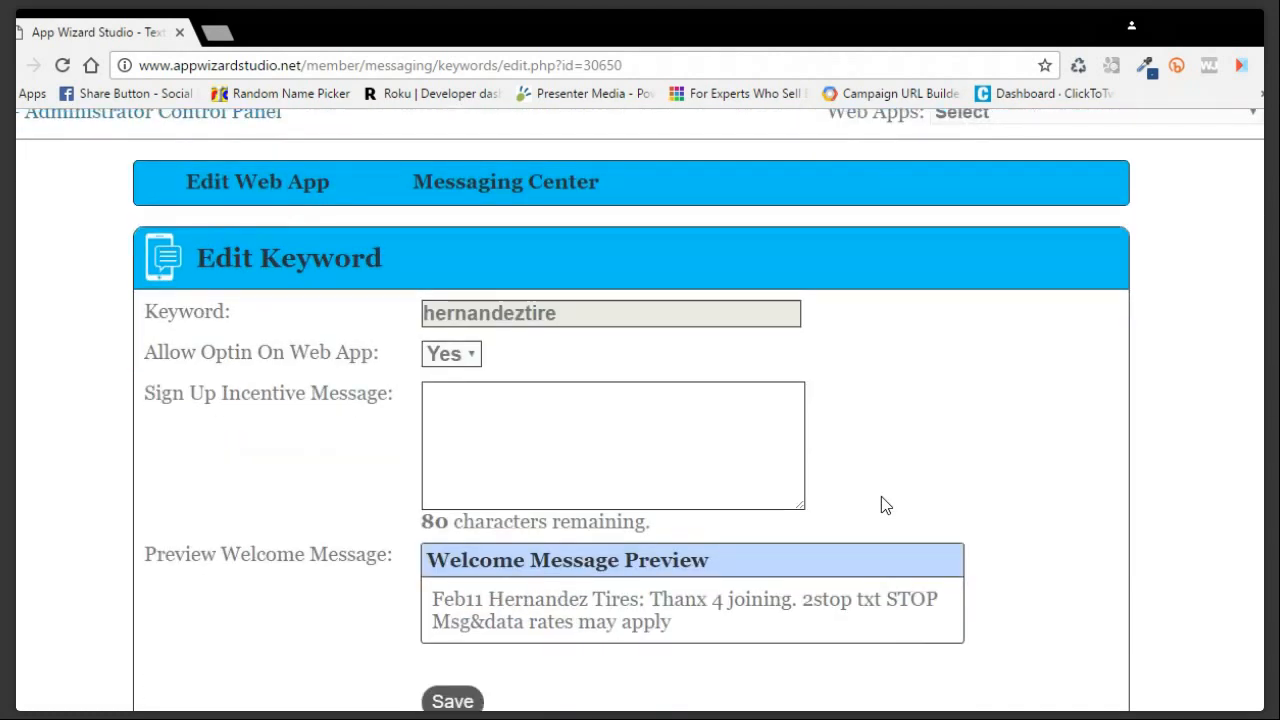
scroll(881, 505, "down", 1)
left_click(612, 394)
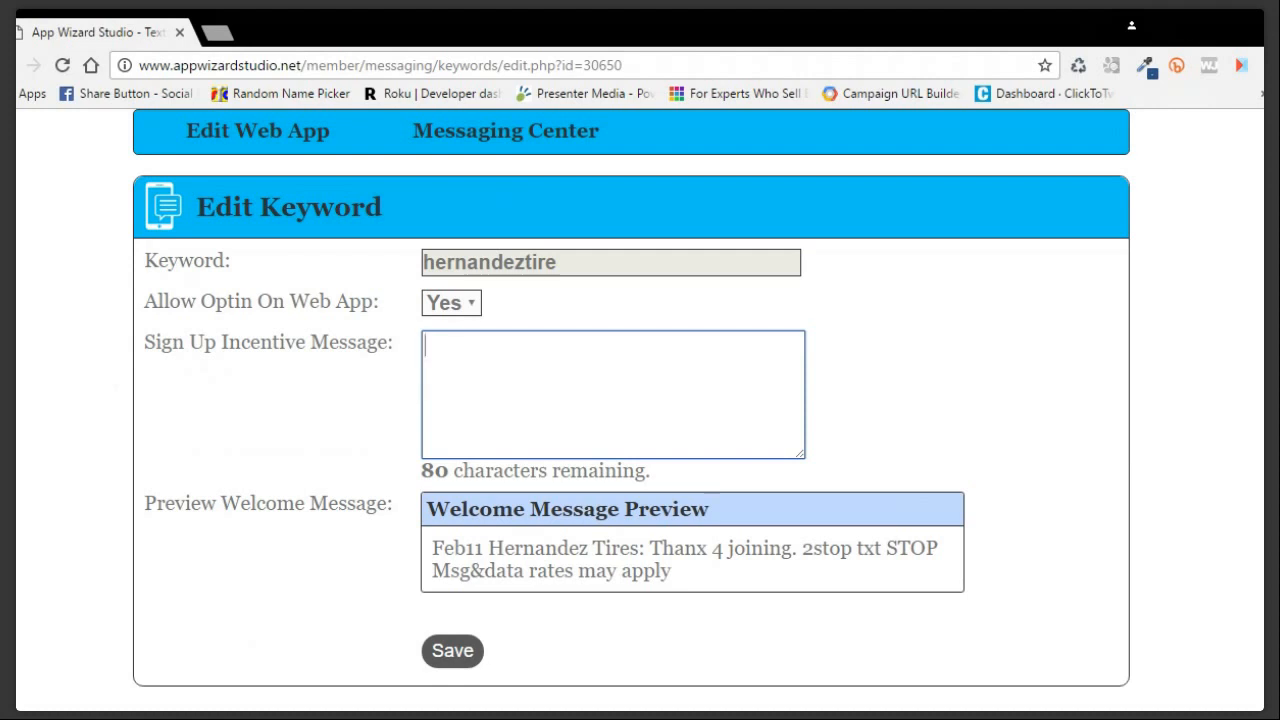
type("THanks")
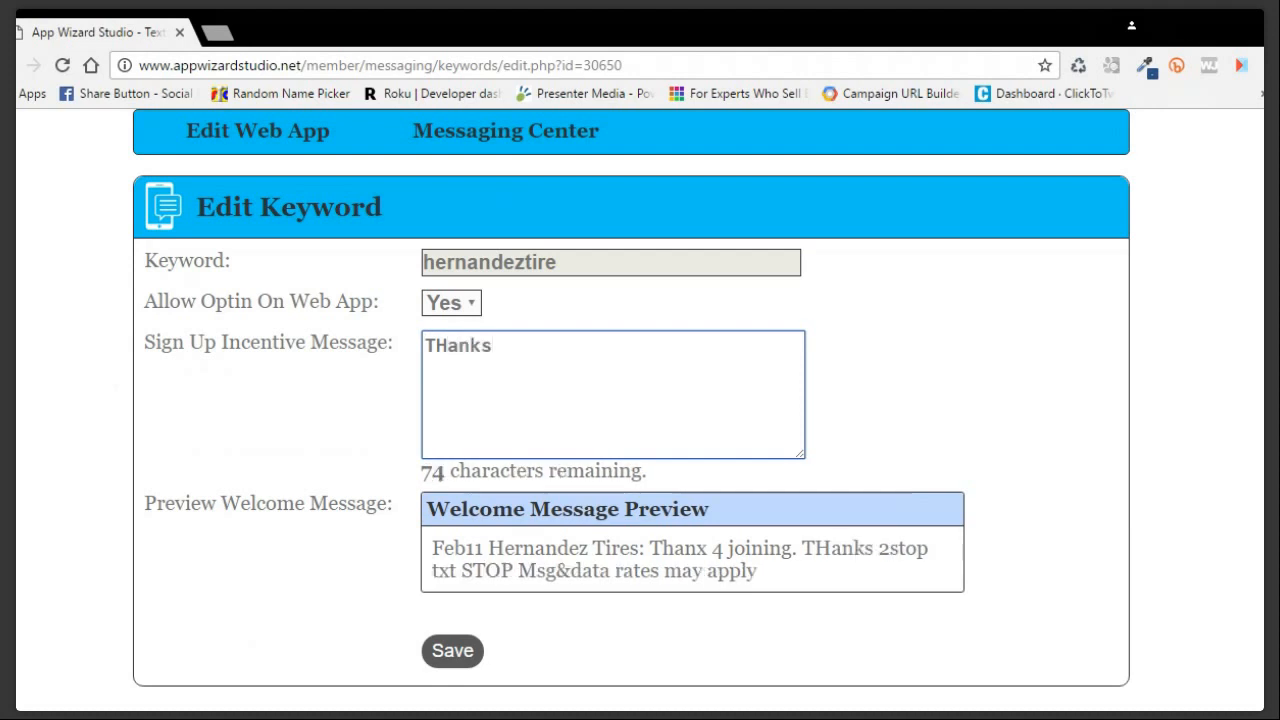
left_click(436, 345)
key("shift+Right")
key("BackSpace")
key("Right")
key("Right")
key("shift+Right")
key("shift+Right")
key("ctrl+a")
key("BackSpace")
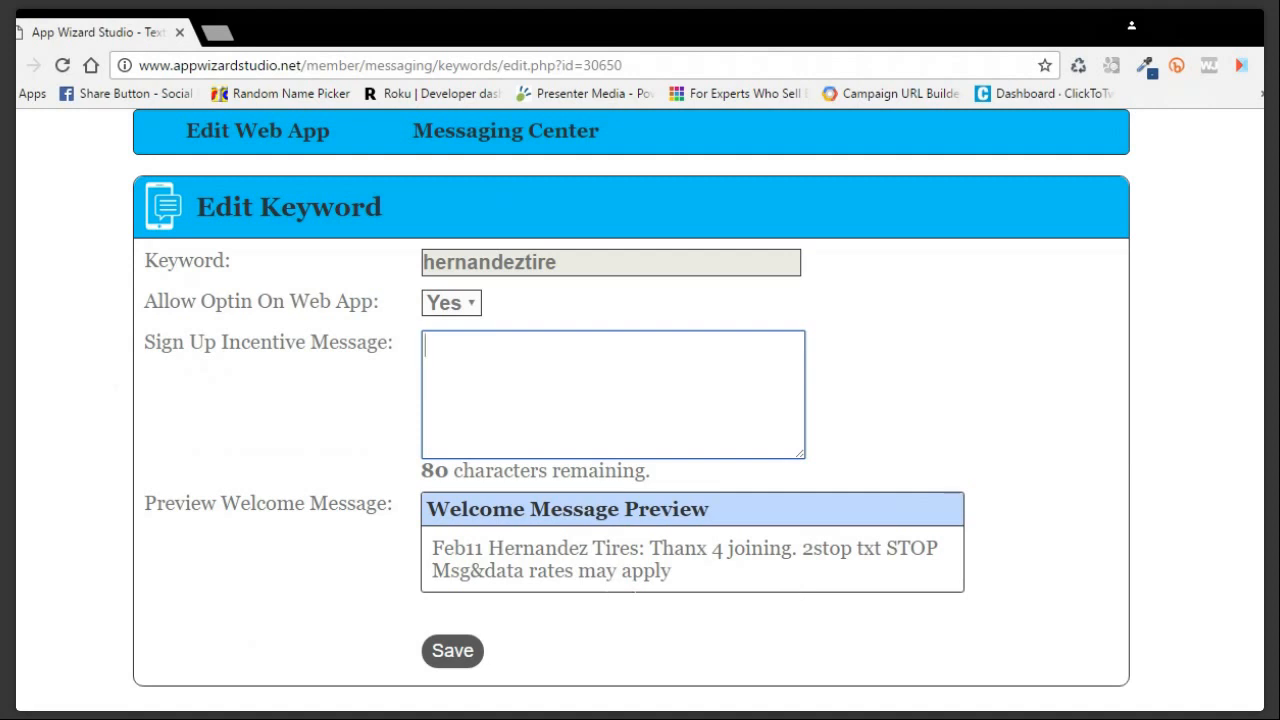
Enter "get 15% off today for being apart of our Loyalty Rewards Program" as the sign-up incentive message and save the keyword.
left_click_drag(431, 548, 686, 580)
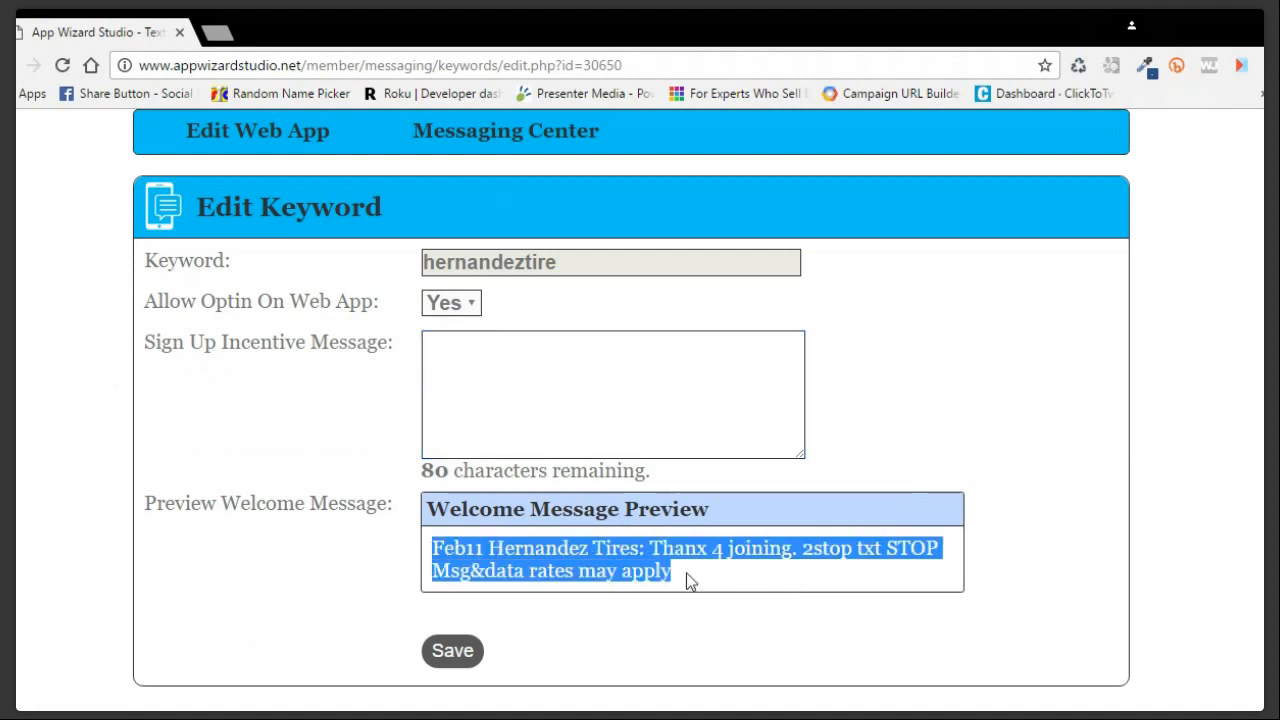
left_click(608, 393)
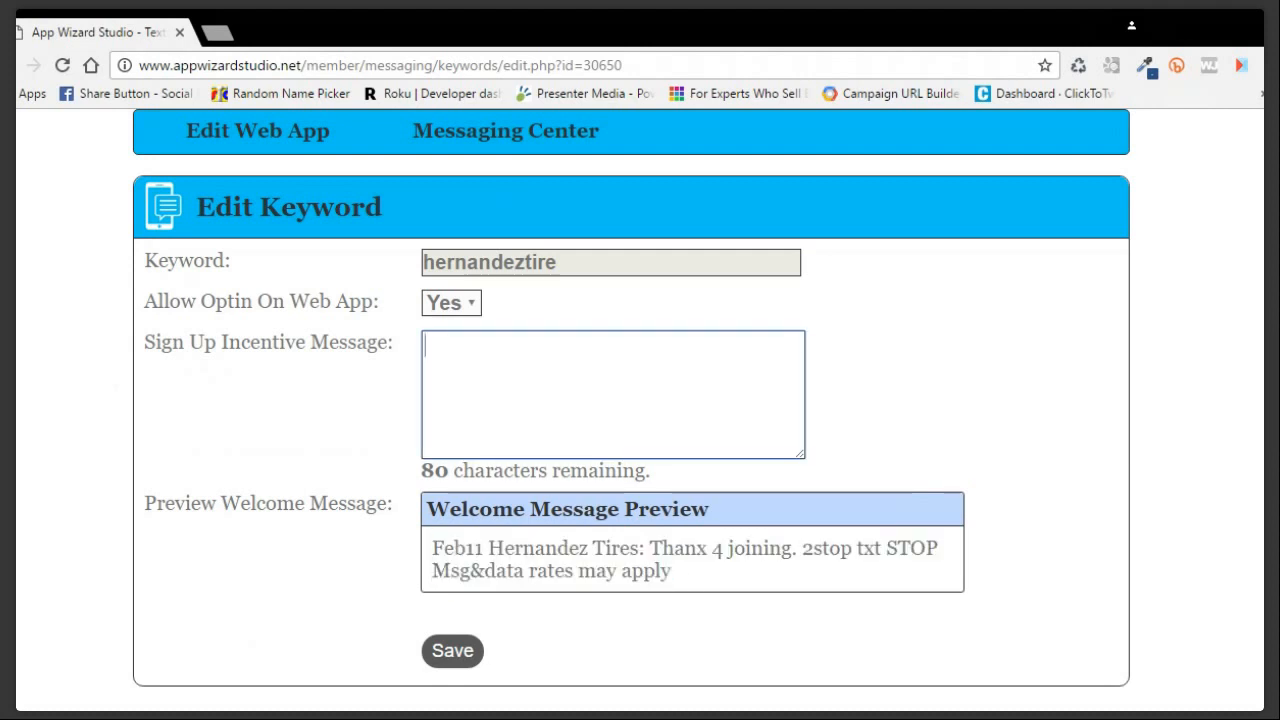
type("get 15% ")
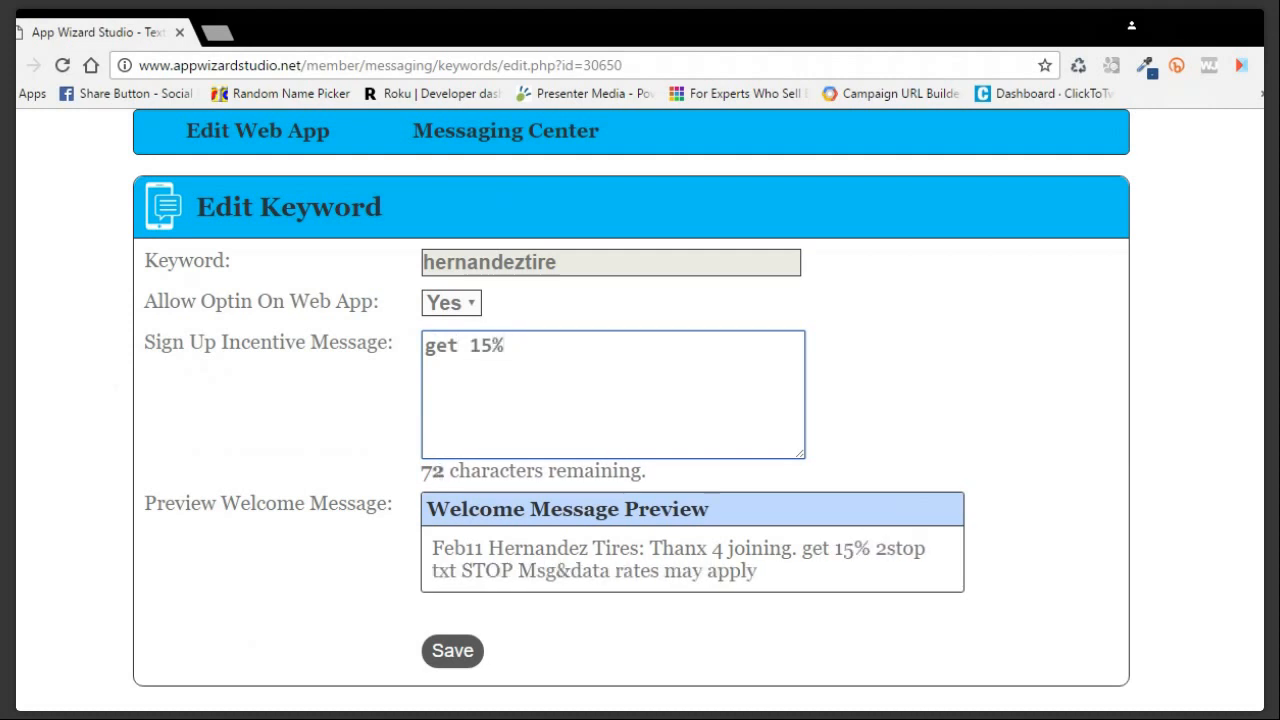
type("off t")
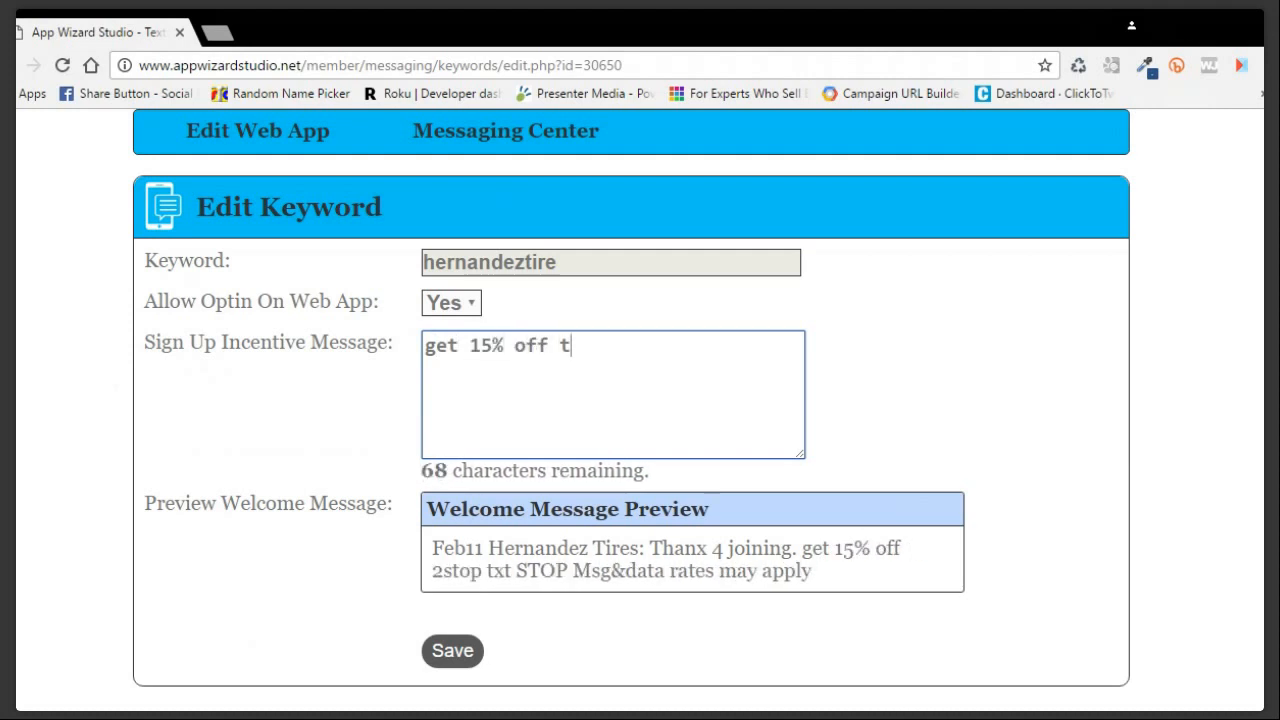
type("oday f")
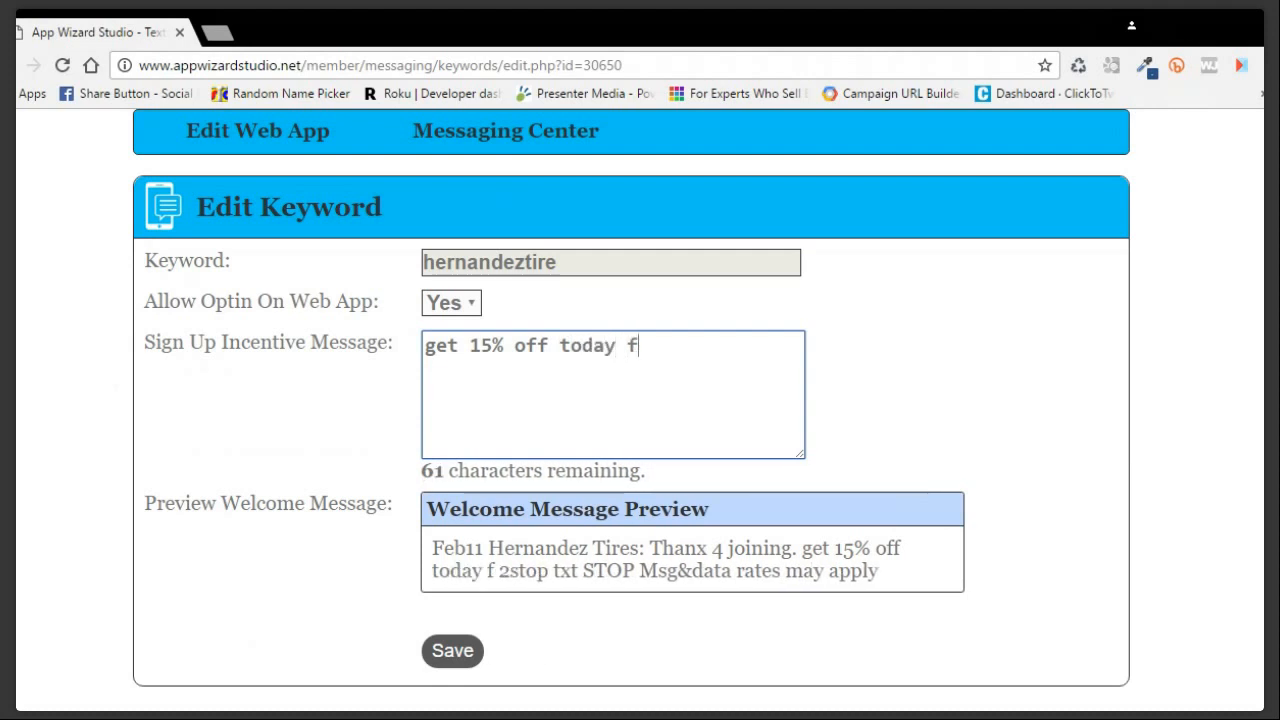
type("or bein")
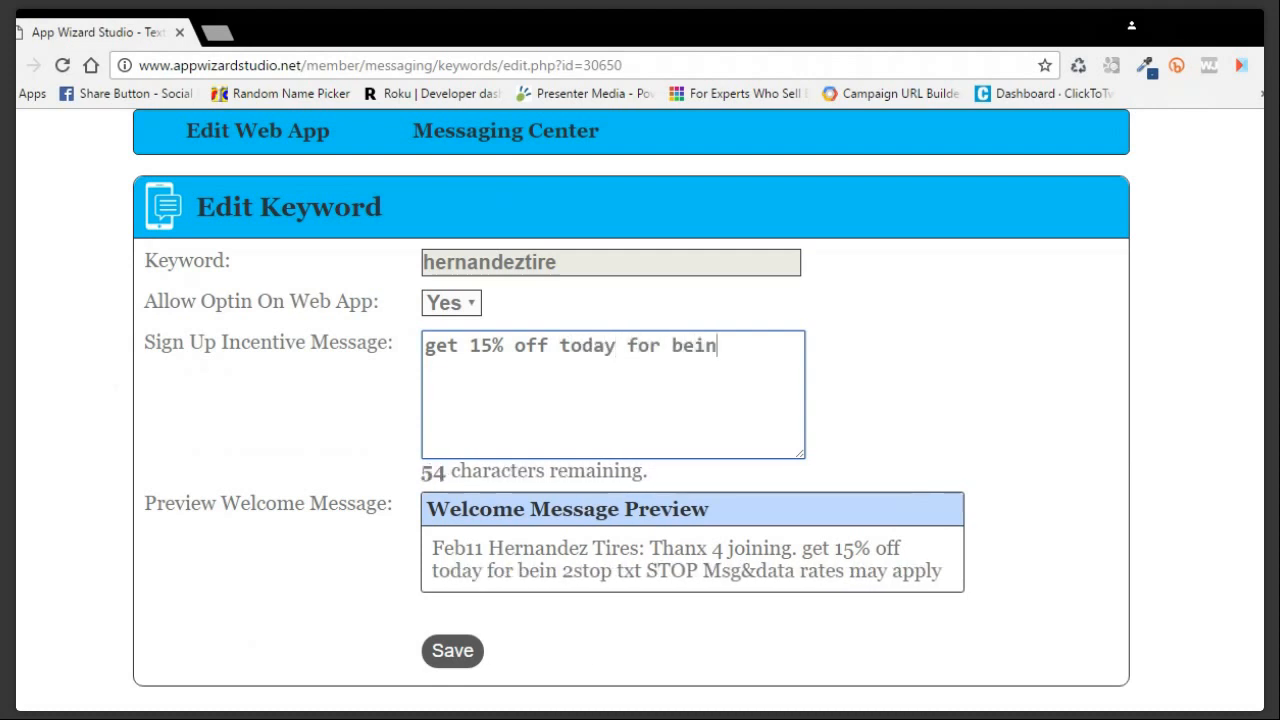
type("g a part")
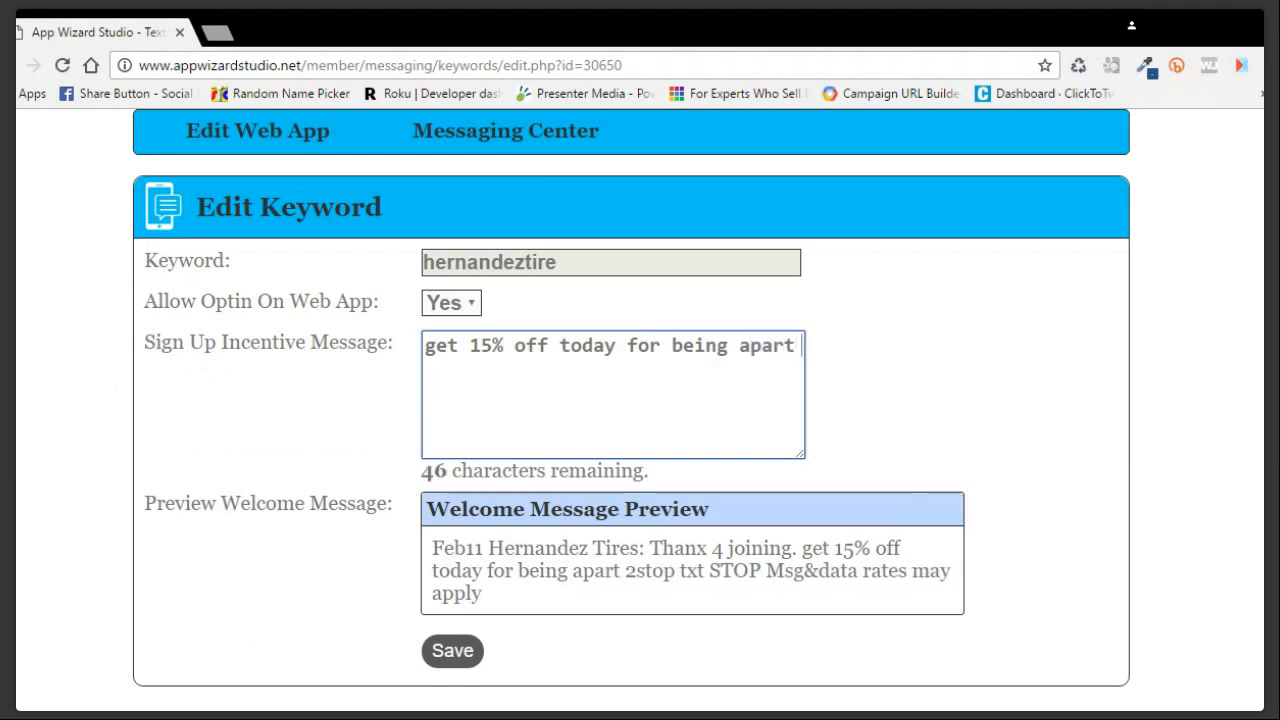
type(" of our")
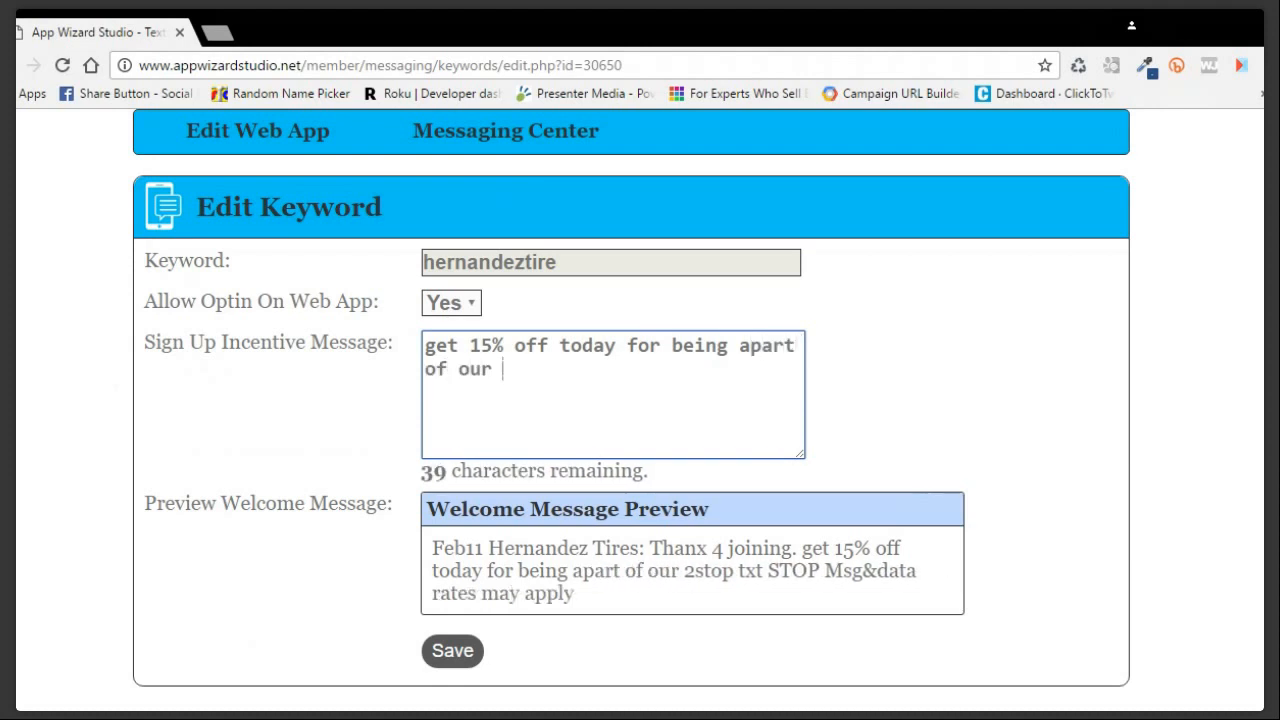
type(" Loyalty R")
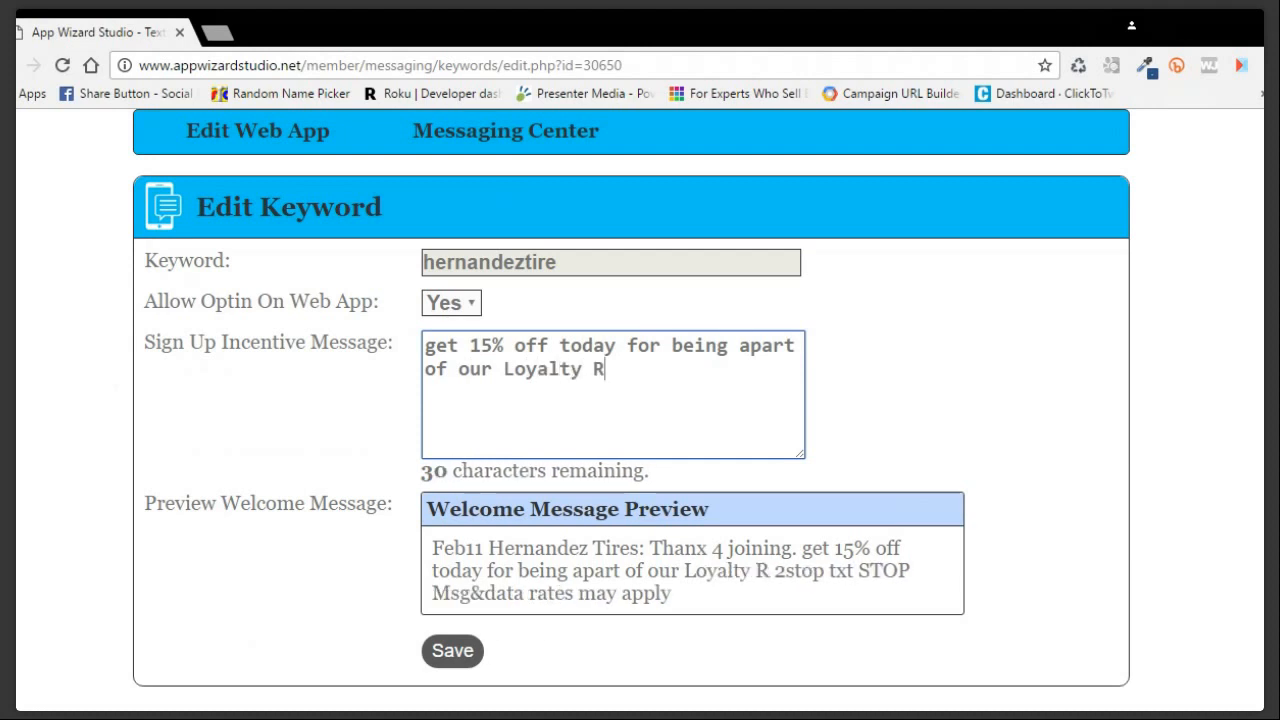
type("ewards ")
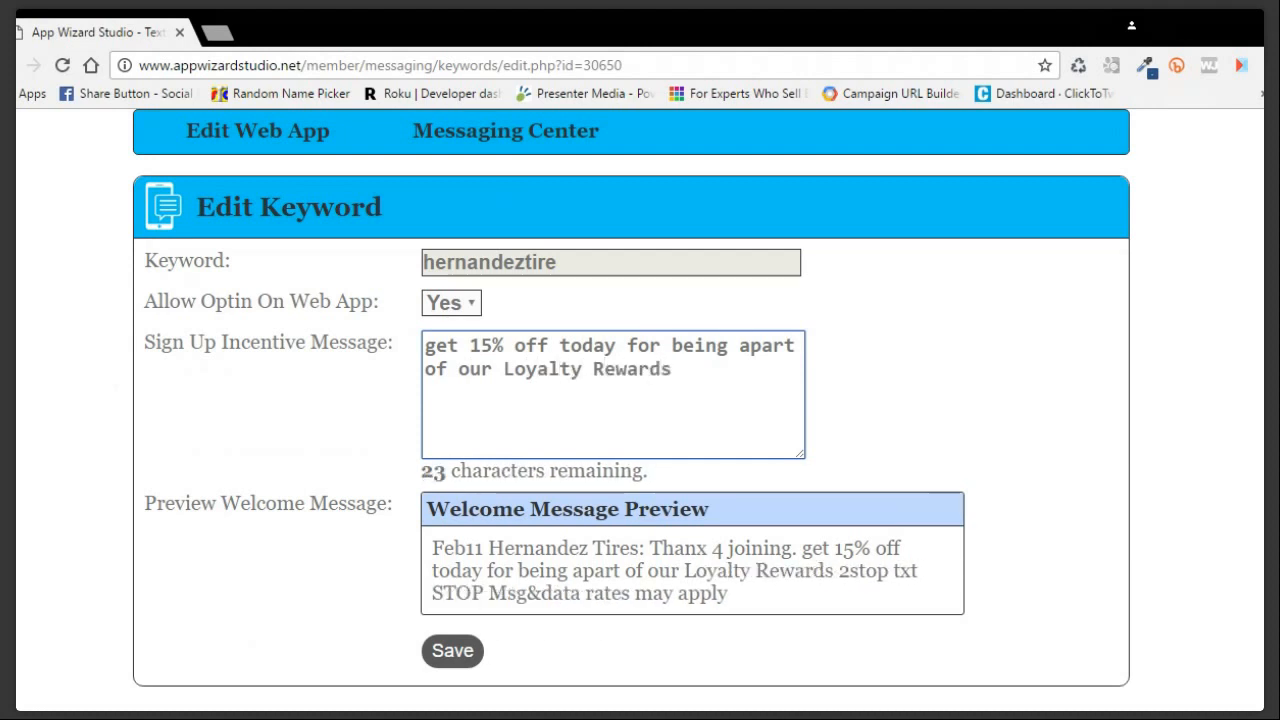
type("Preogram")
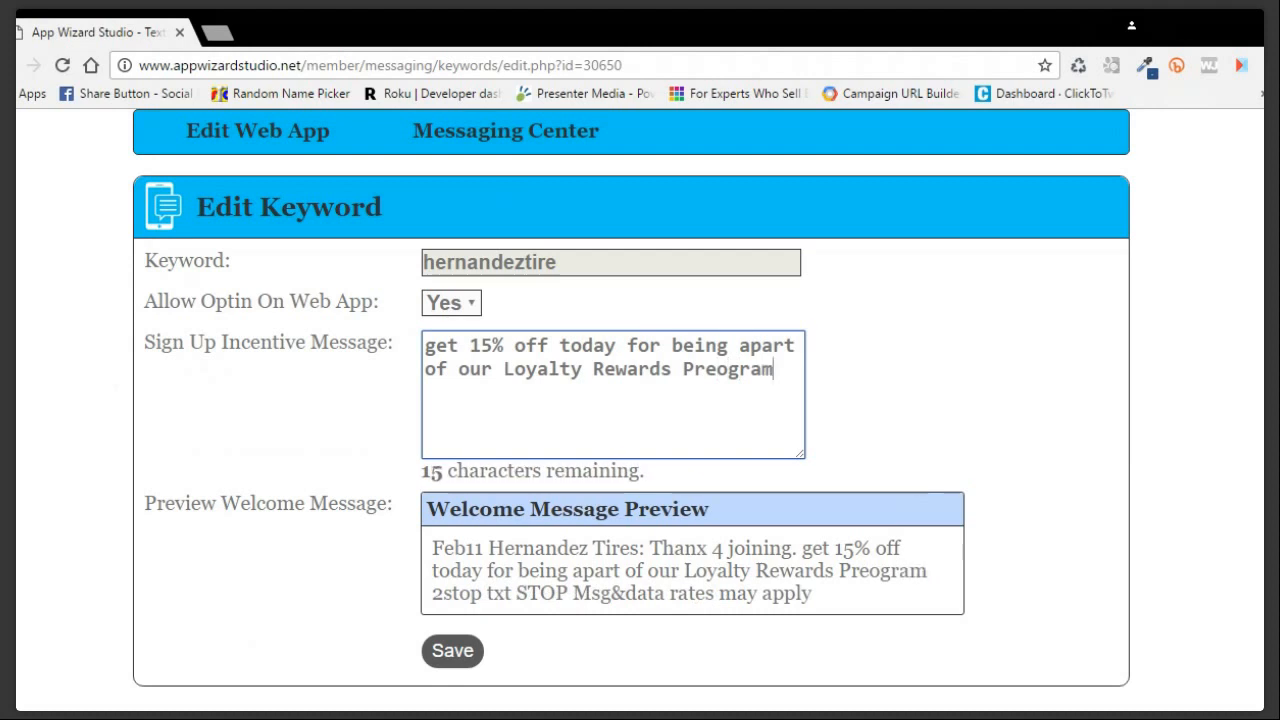
key("Left")
key("Left")
key("Left")
key("BackSpace")
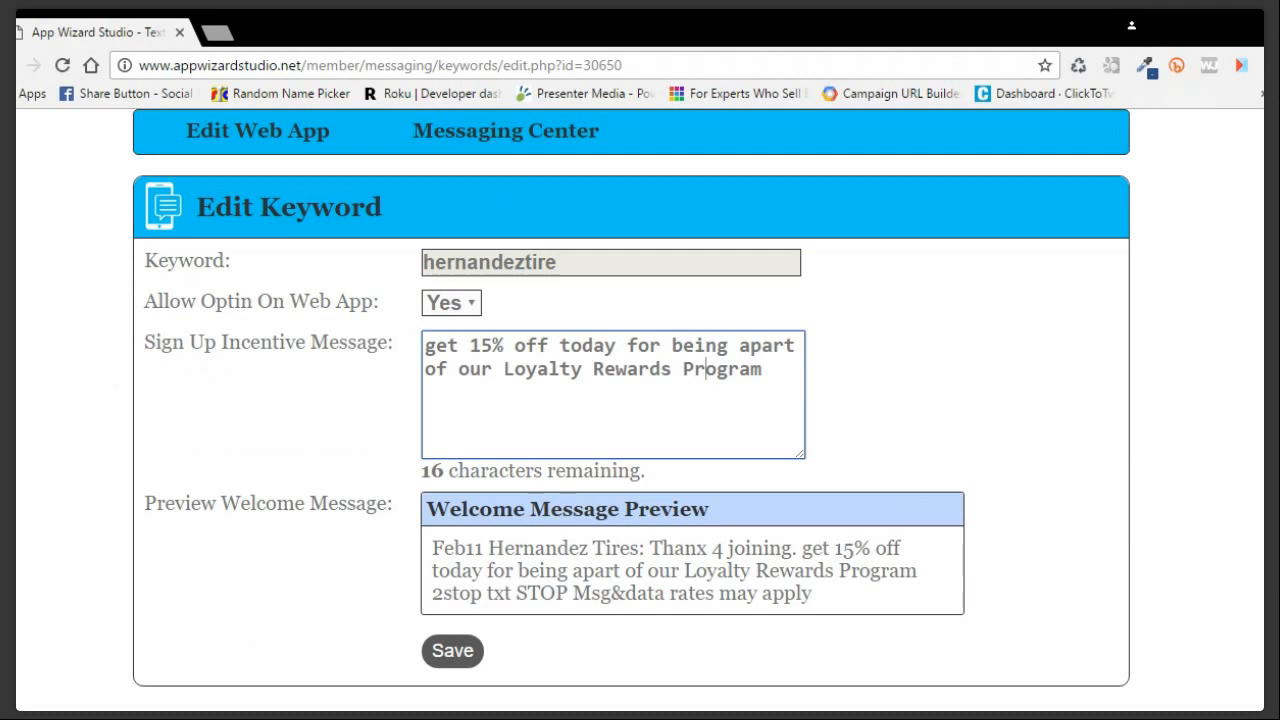
left_click(466, 660)
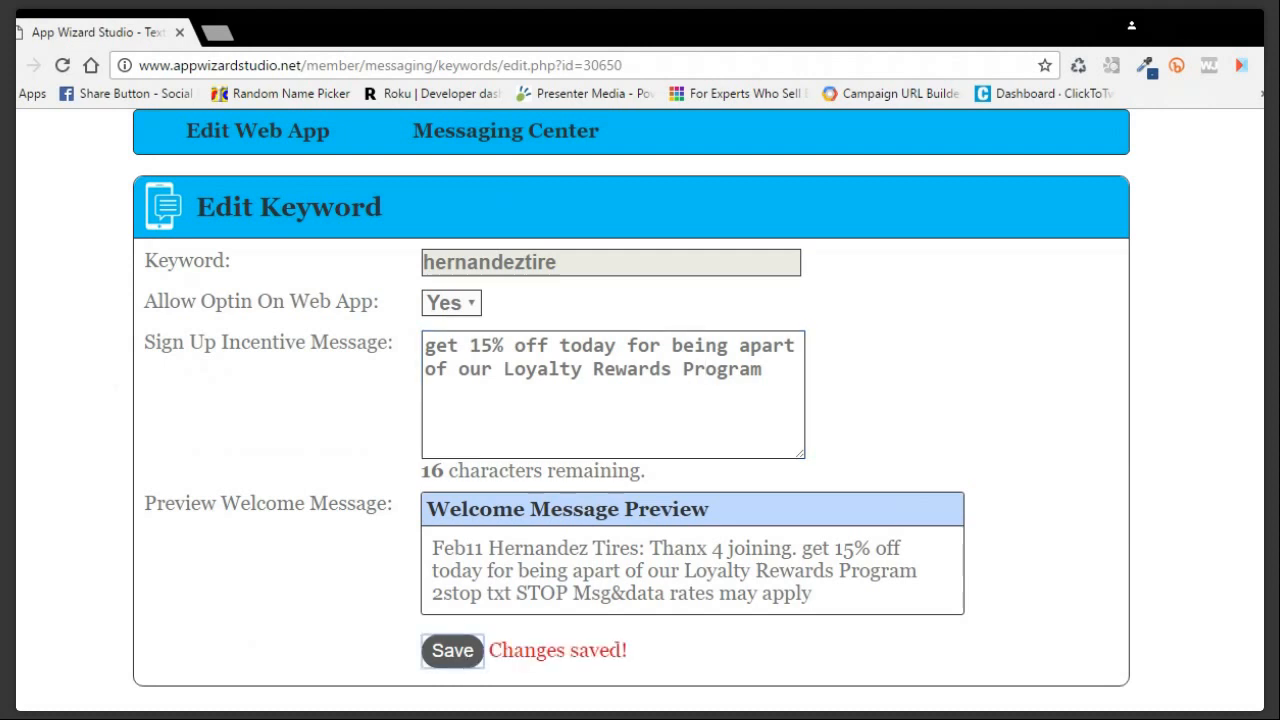
Check the Allow Optin On Web App choices, keep Yes, and save the keyword settings again.
left_click(463, 306)
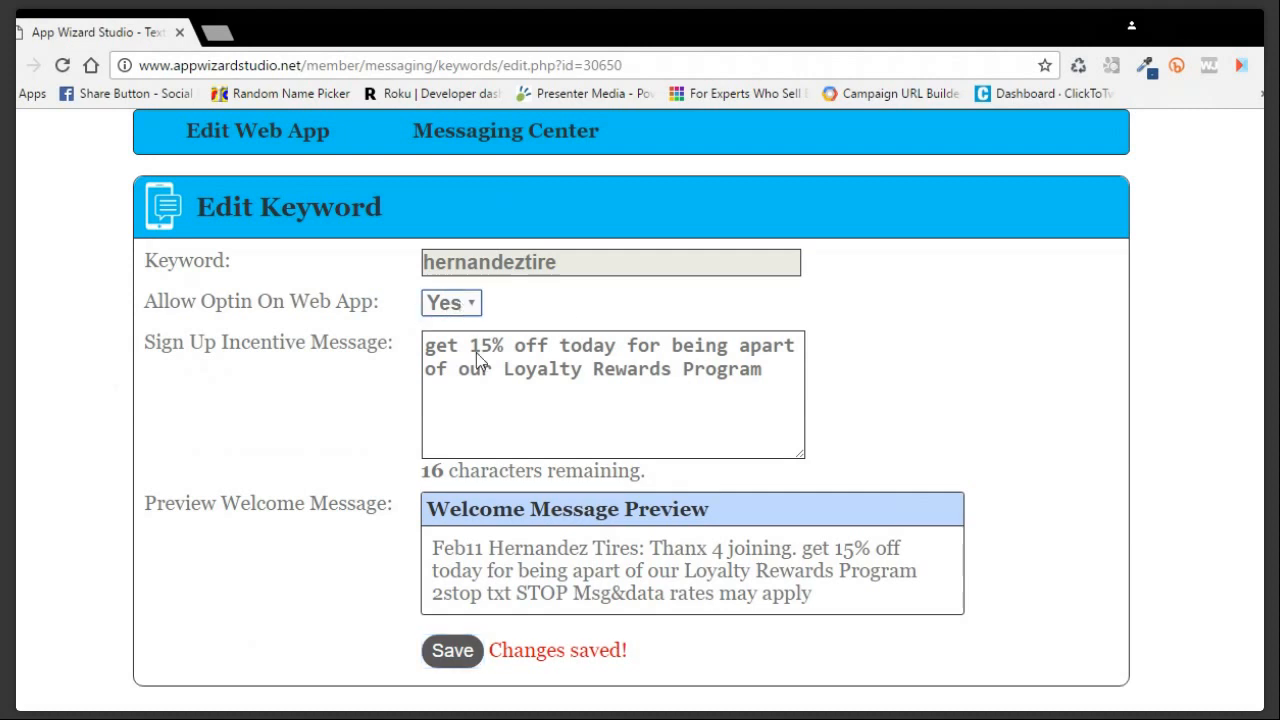
key("Down")
key("Up")
left_click(796, 372)
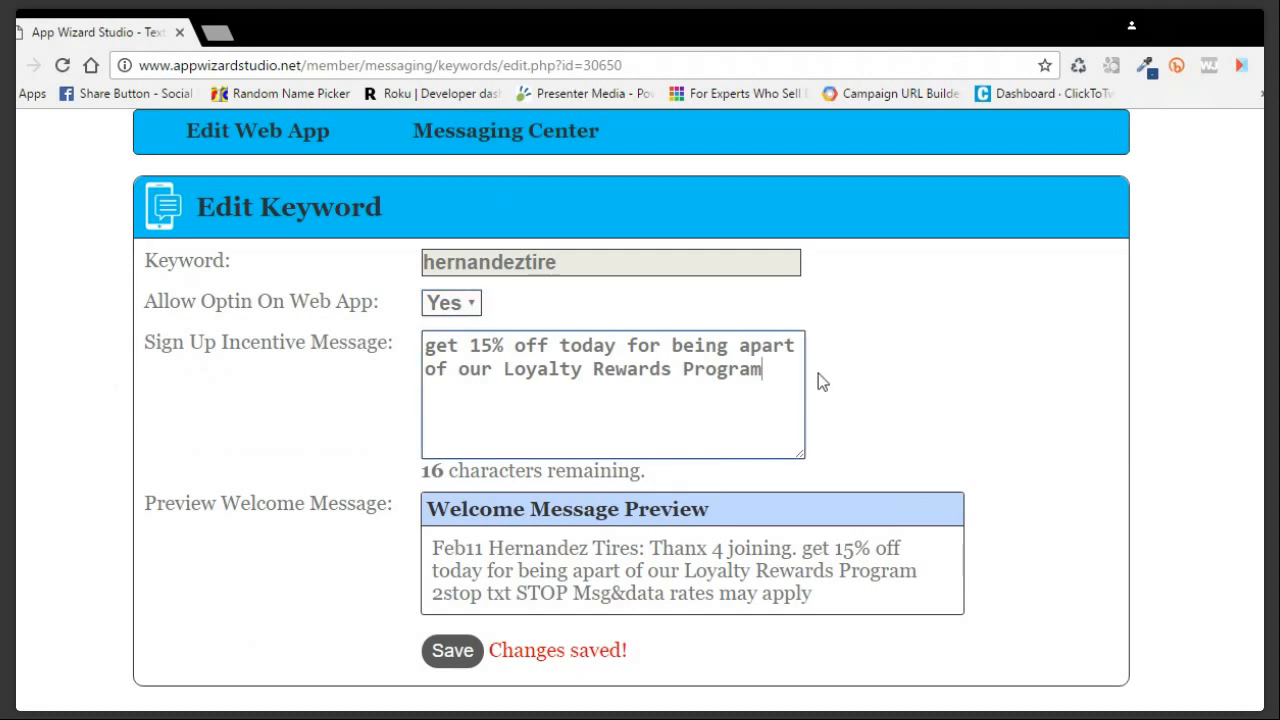
left_click(459, 655)
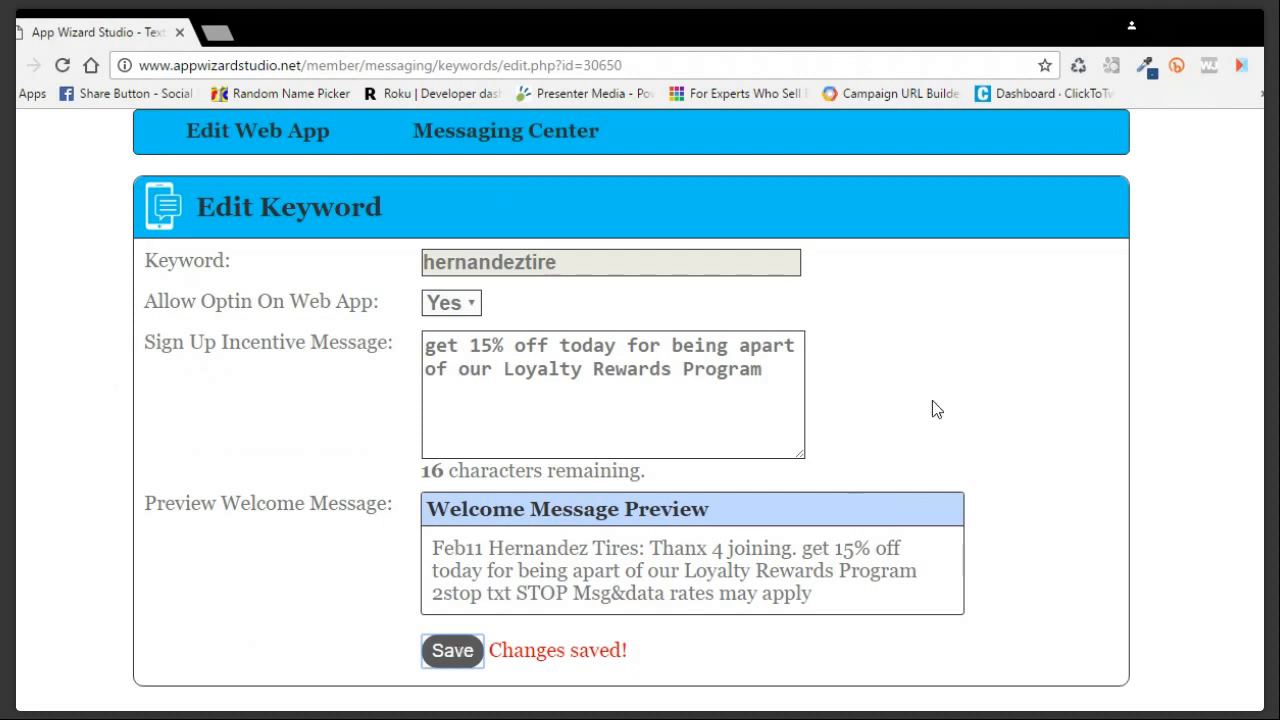
Open the Send New Message page and try to select Text Subscribers as recipients.
scroll(932, 401, "up", 2)
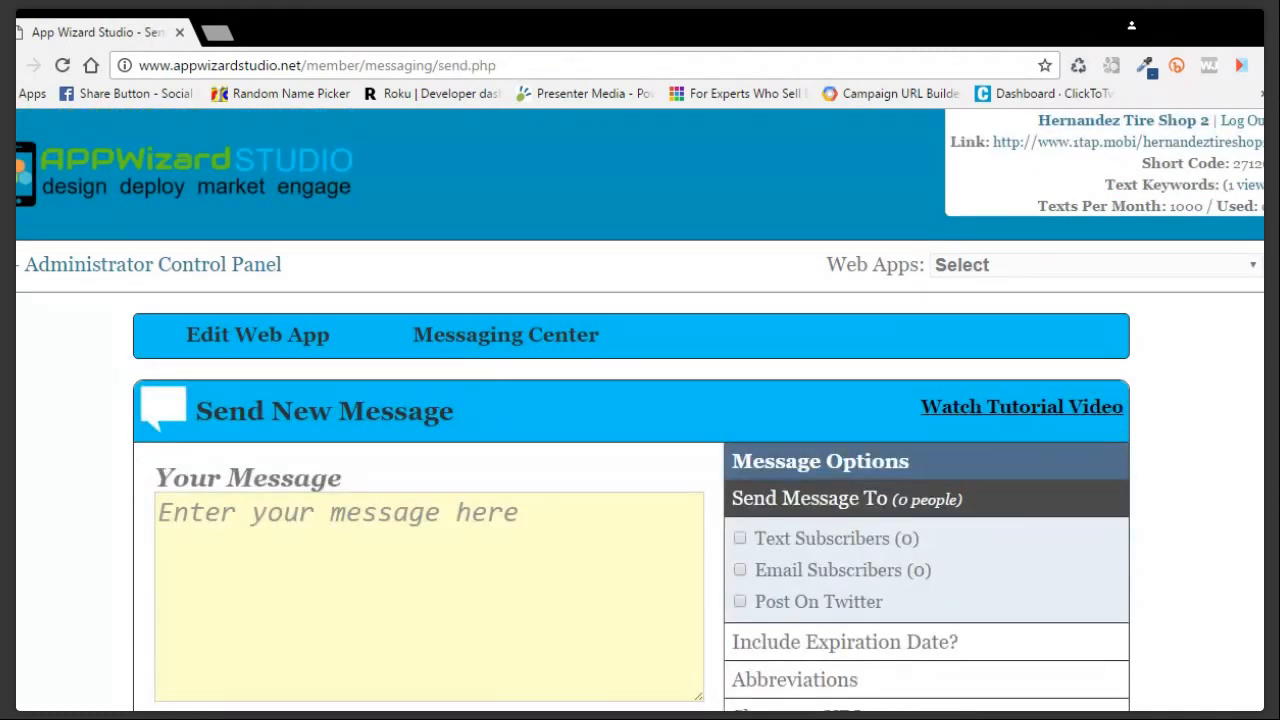
left_click(740, 538)
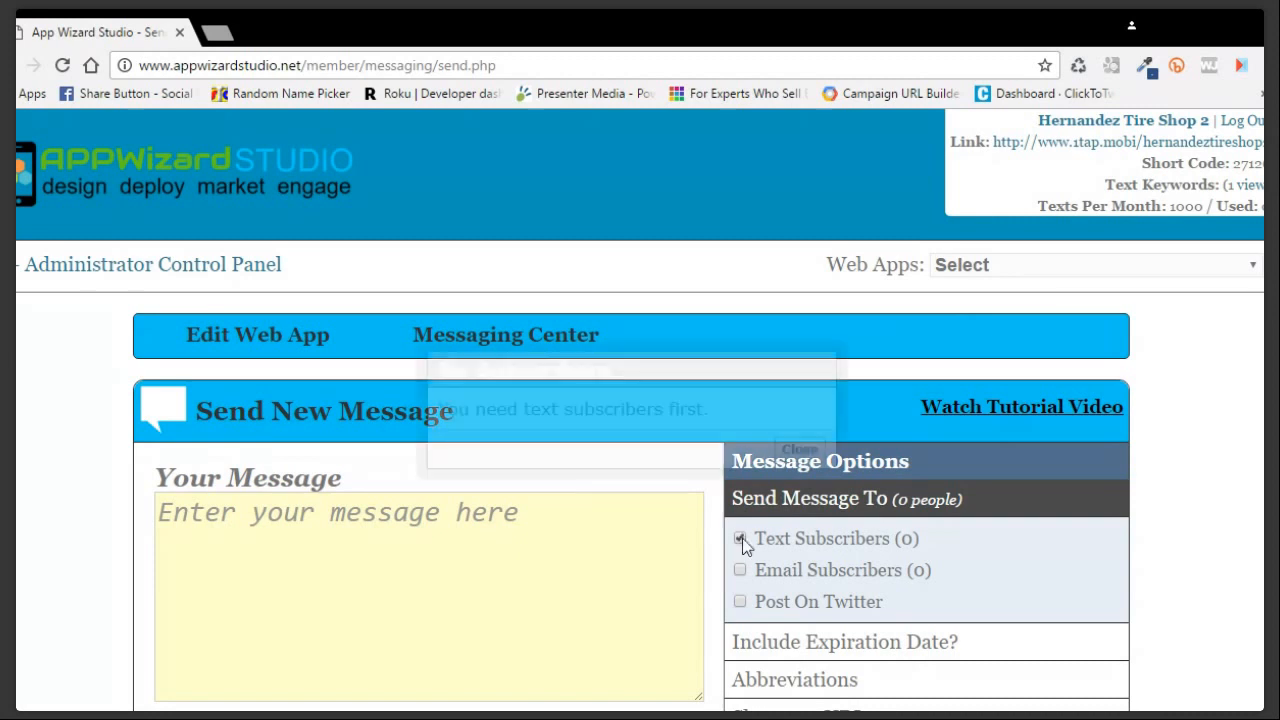
left_click(807, 451)
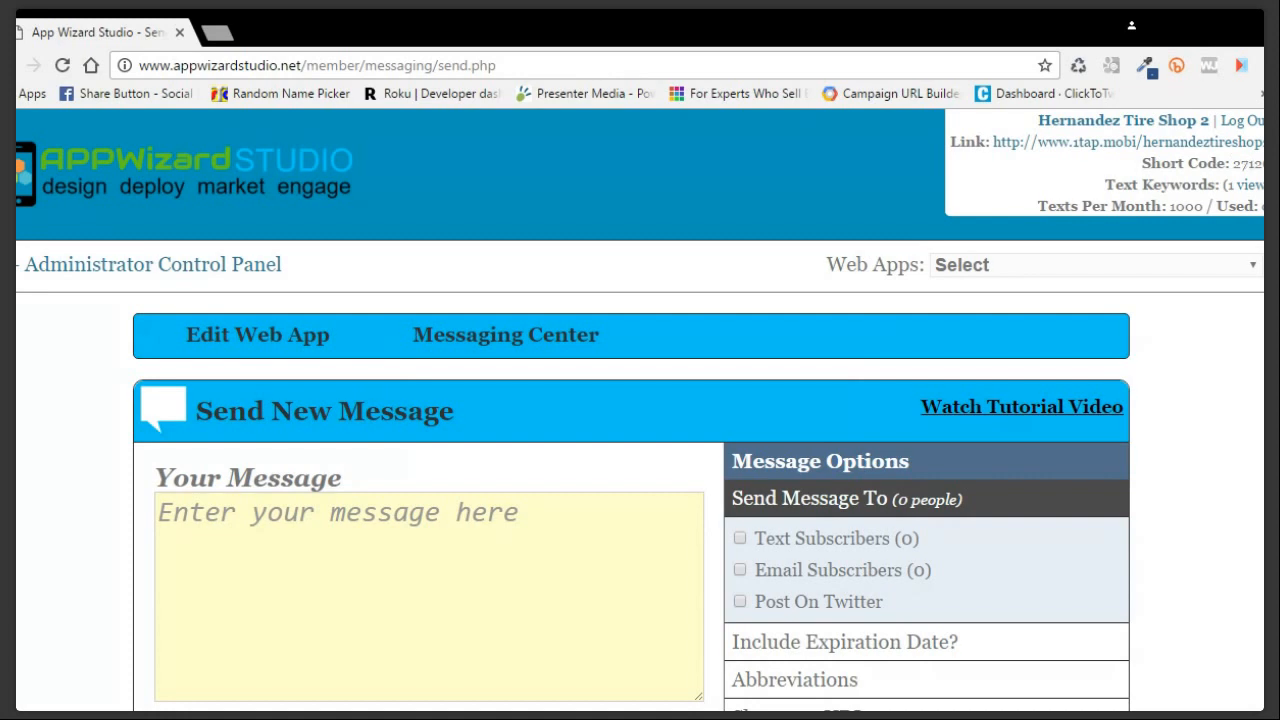
Highlight the web app's link in the account details and look over the Send New Message options.
left_click_drag(1250, 145, 1003, 158)
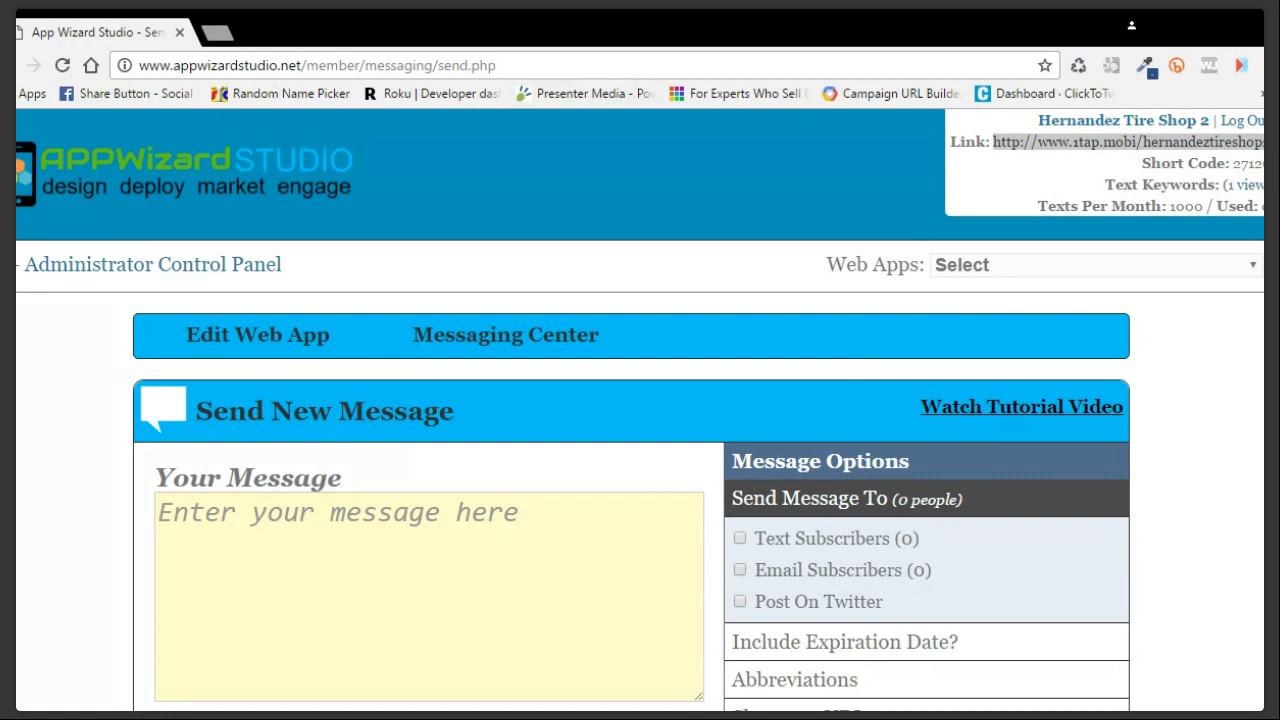
scroll(640, 410, "down", 2)
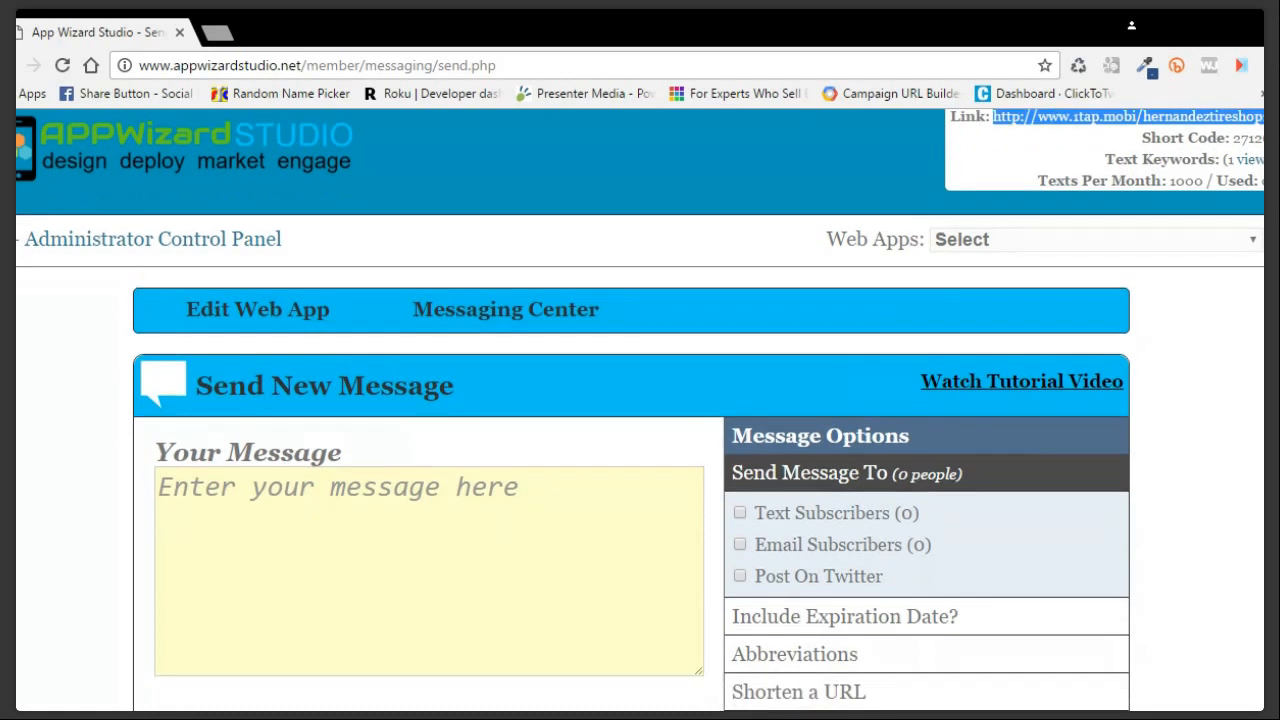
scroll(640, 410, "down", 1)
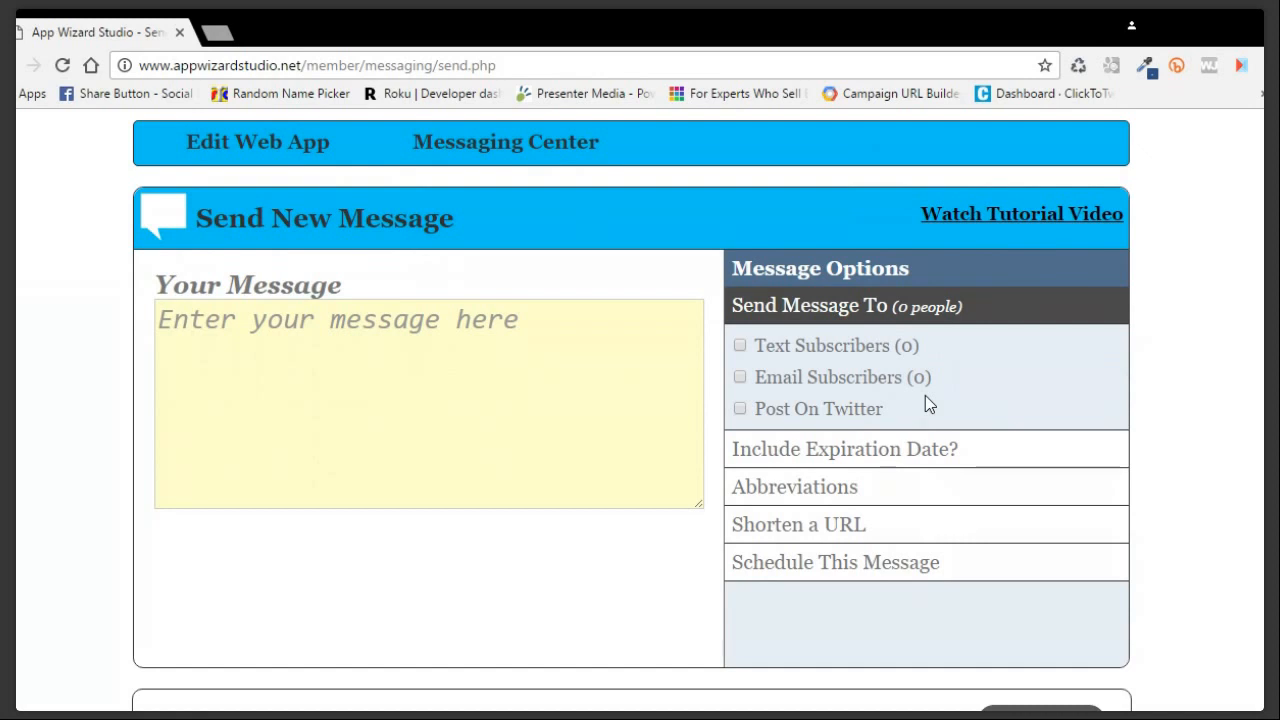
Include an expiration date in the new message and choose February 17, 2017.
left_click(935, 452)
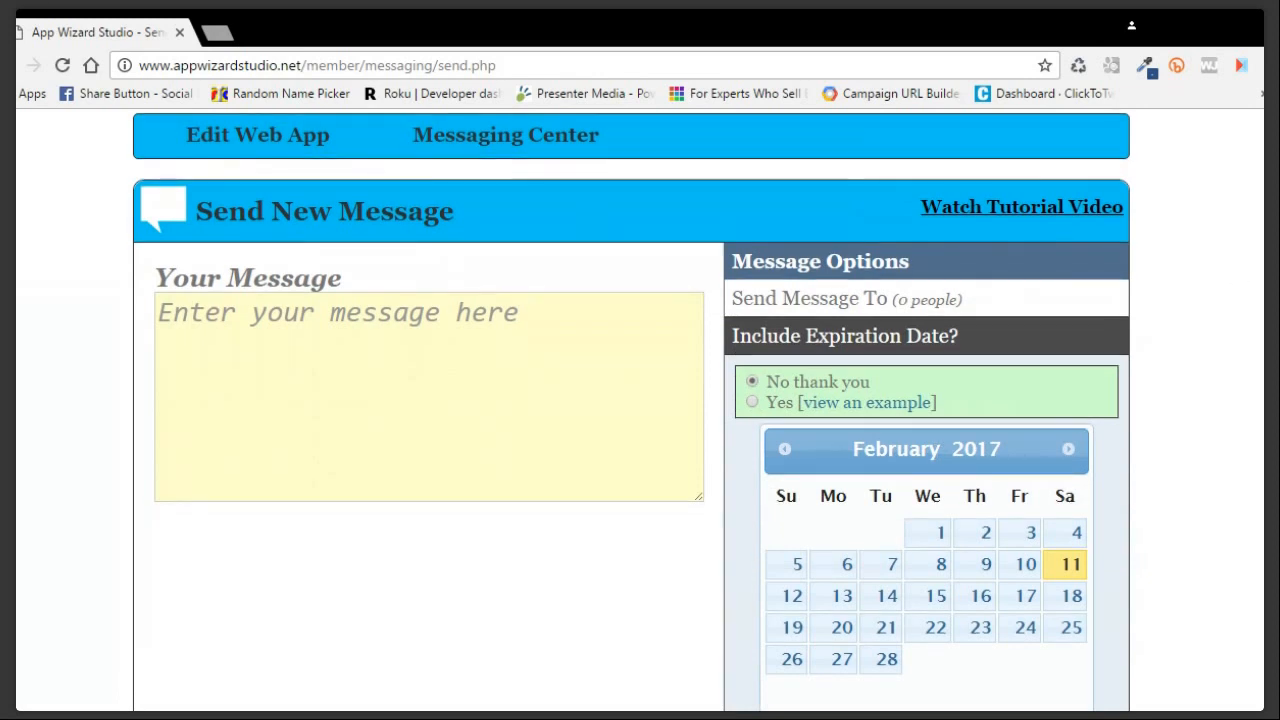
scroll(640, 400, "down", 1)
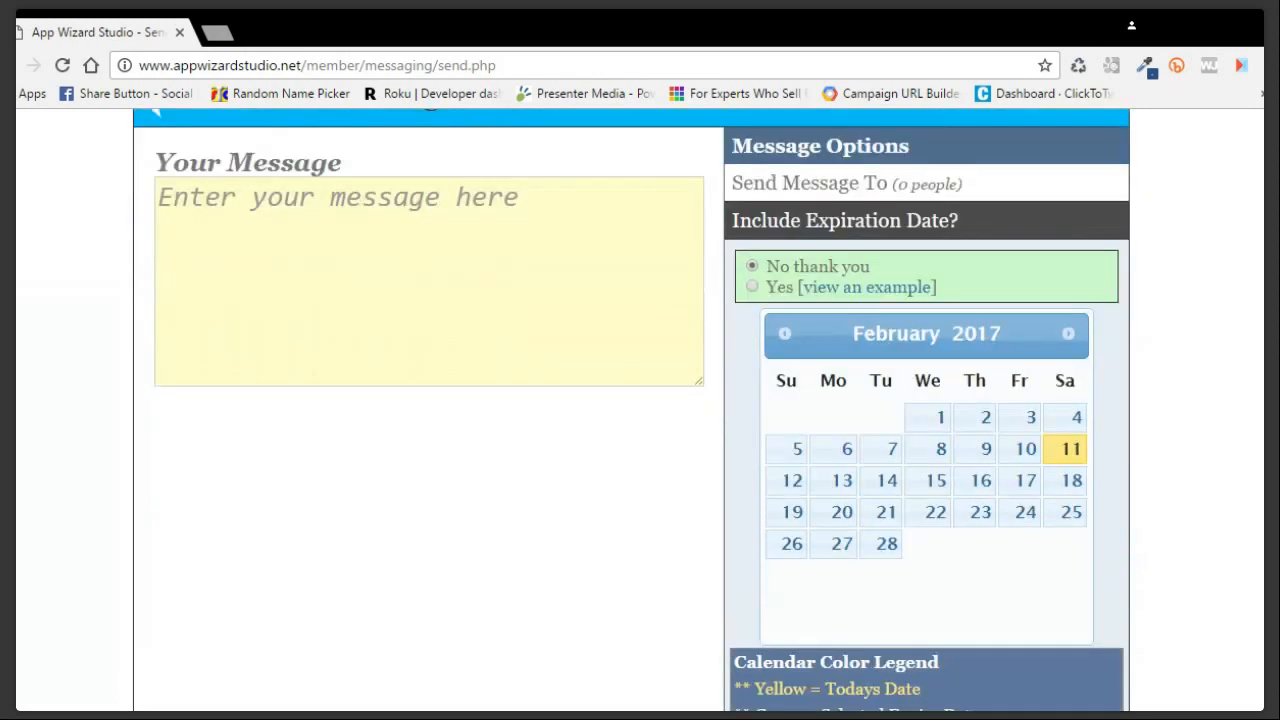
scroll(640, 400, "down", 1)
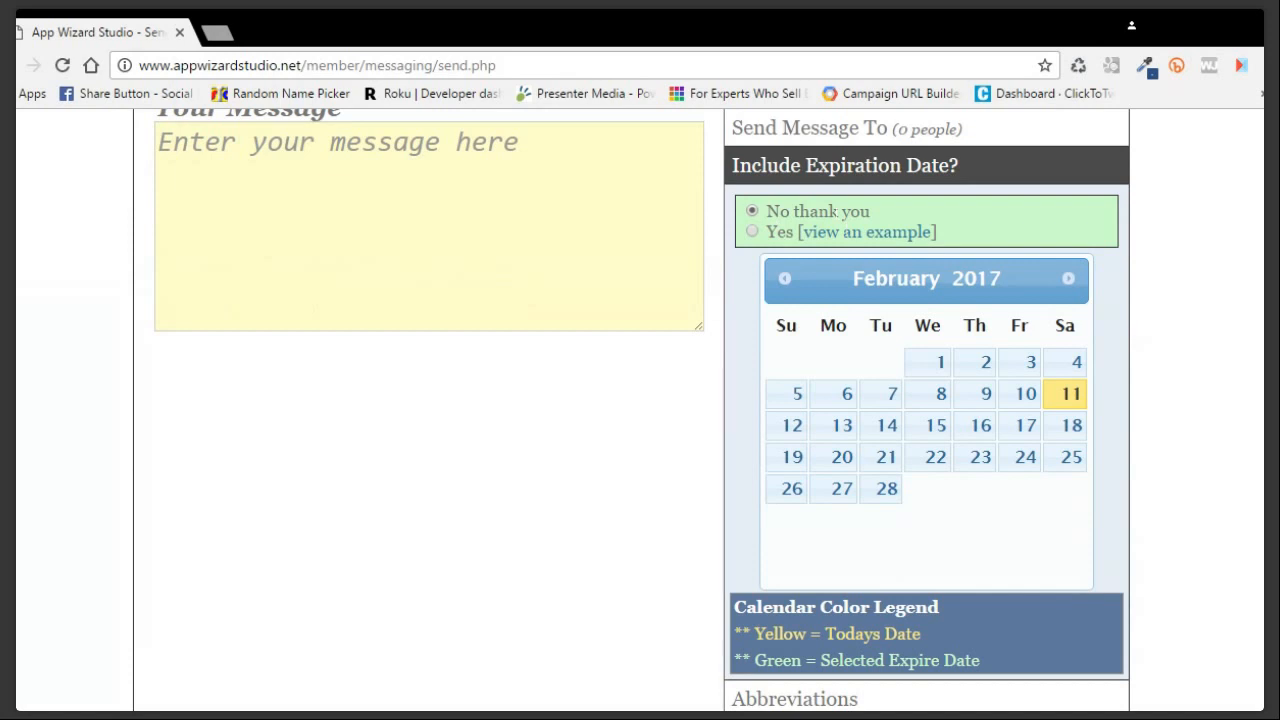
left_click(752, 233)
left_click(1022, 428)
View the expiration date example, close it, and change the message's expiration date to February 21, 2017.
left_click(886, 240)
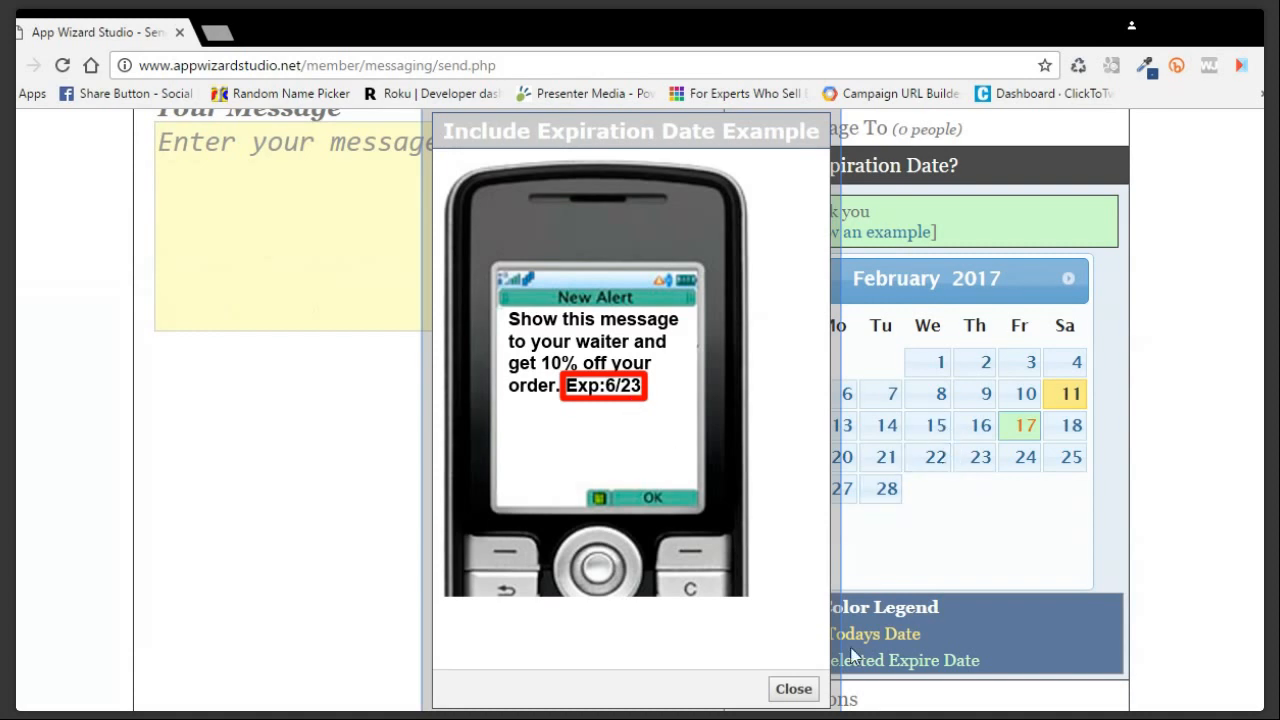
left_click(793, 689)
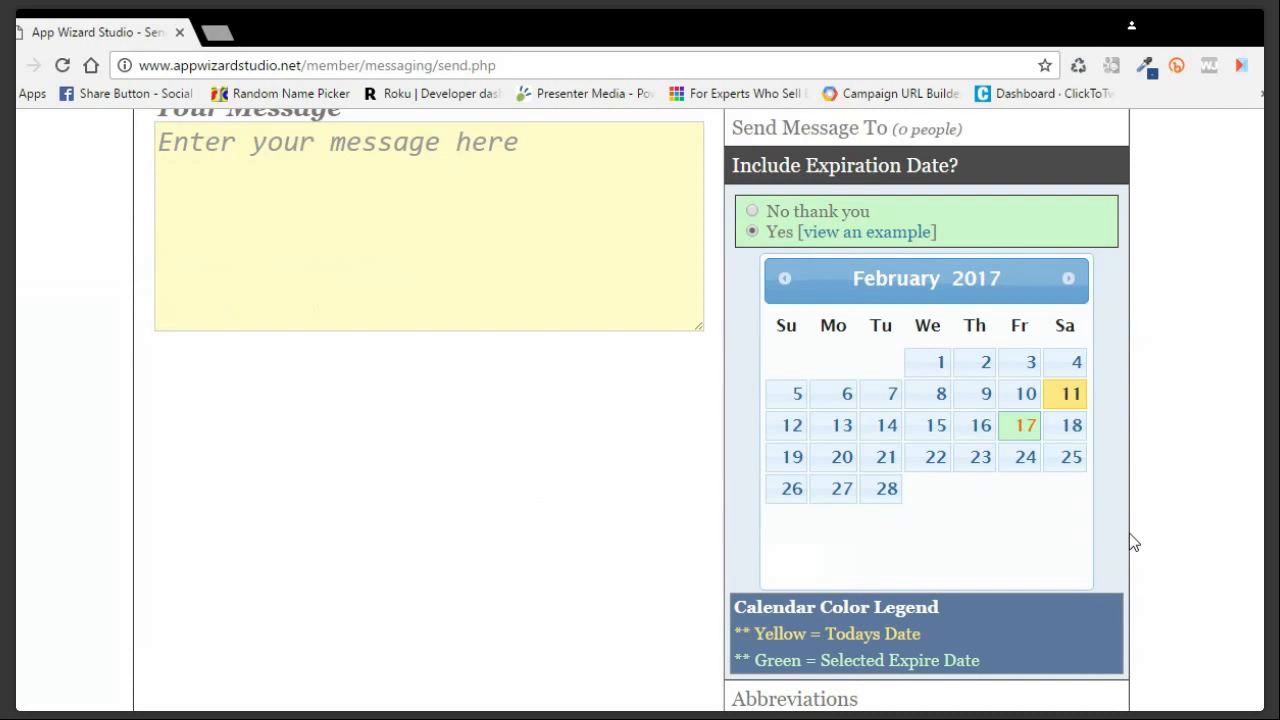
left_click(940, 427)
left_click(896, 468)
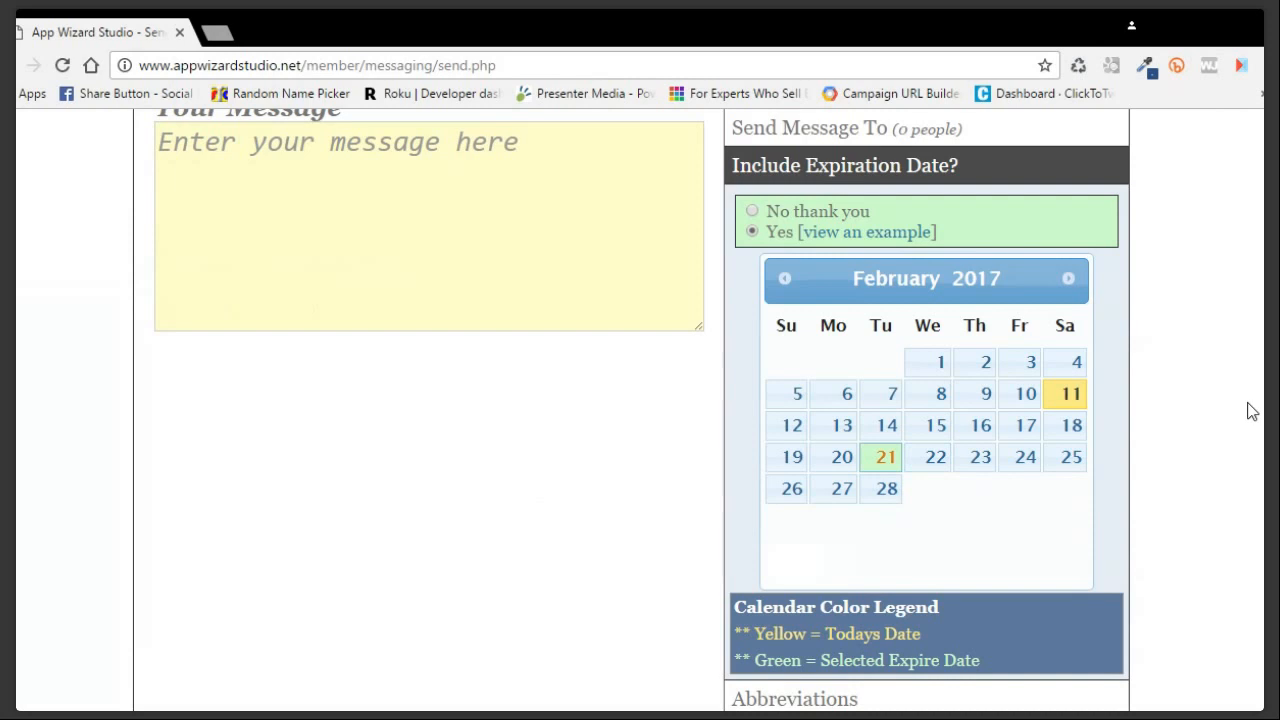
scroll(640, 410, "up", 1)
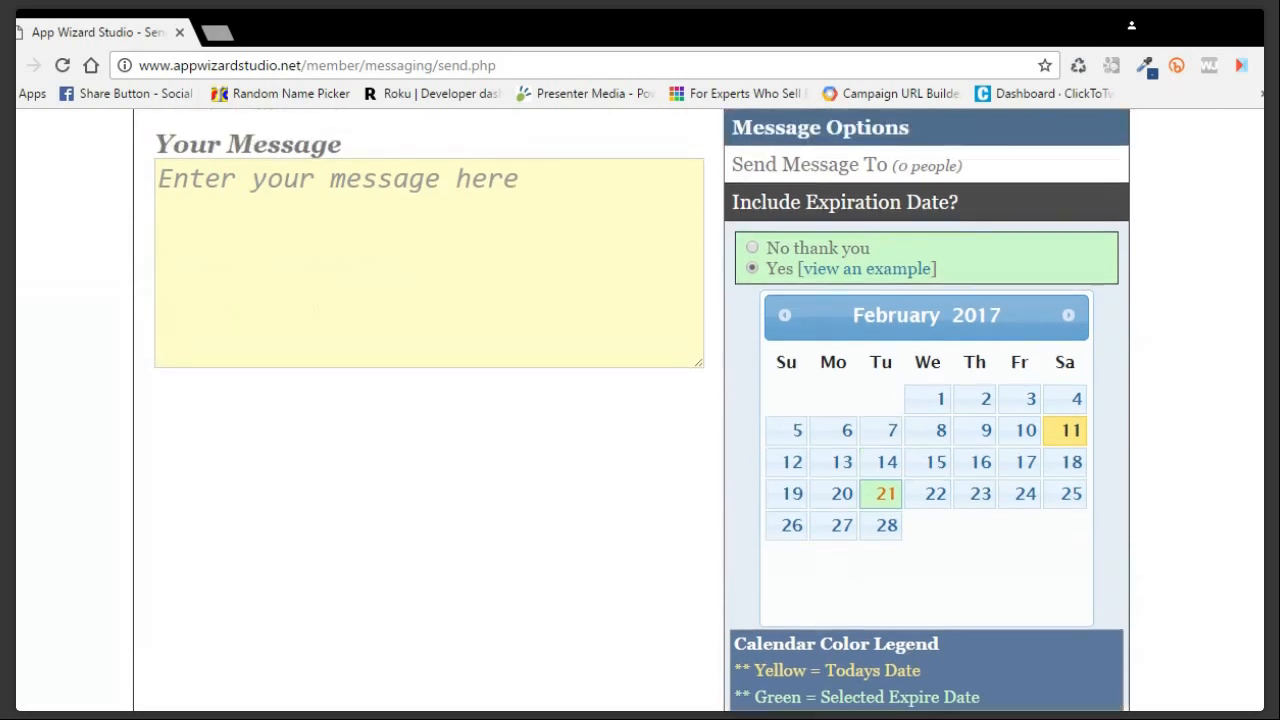
Switch the new message's expiration date off and back on.
scroll(743, 306, "up", 1)
left_click(752, 311)
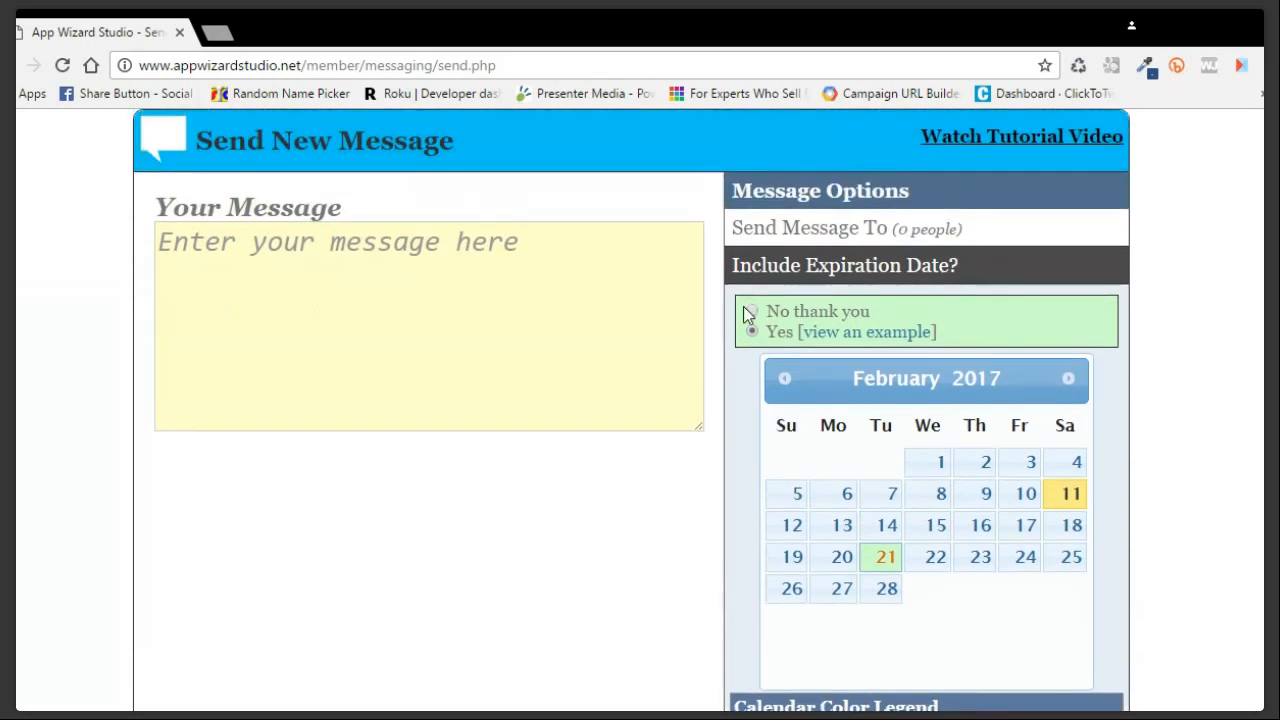
left_click(752, 332)
Toggle the Use Text Abbreviations option for the message and look through the list of word abbreviations.
scroll(873, 390, "down", 2)
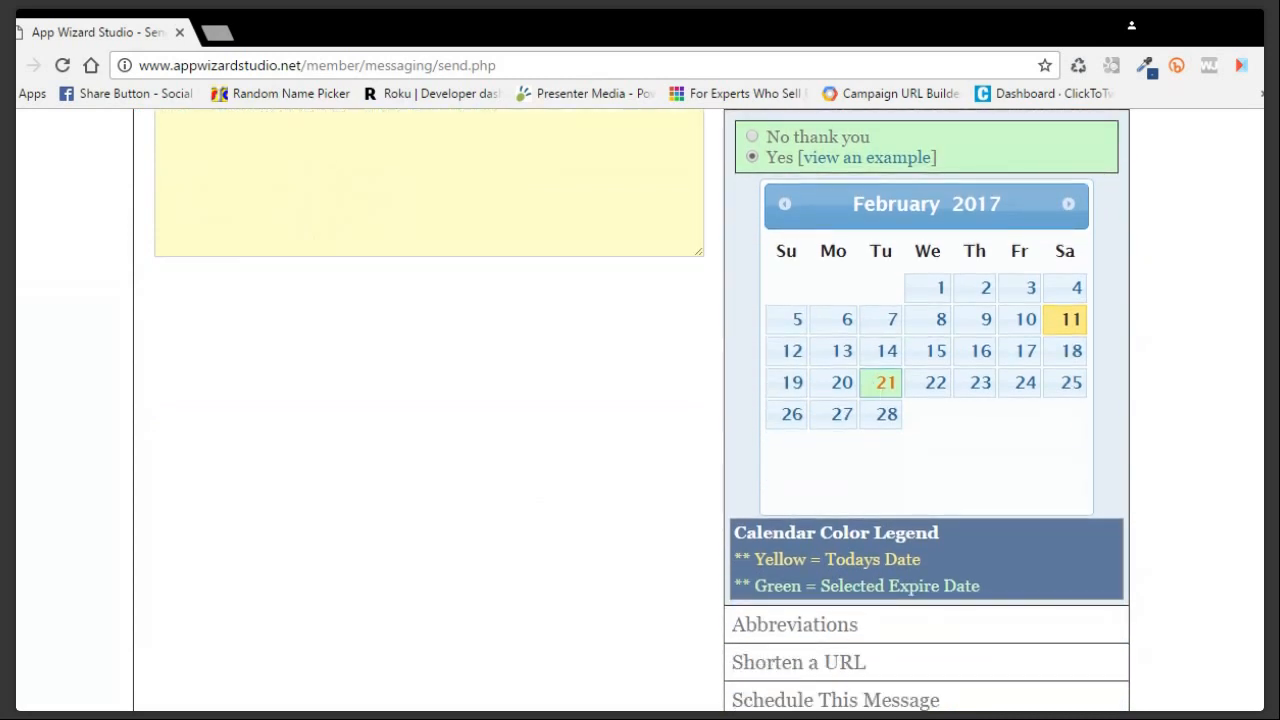
scroll(1240, 457, "down", 2)
scroll(802, 458, "down", 1)
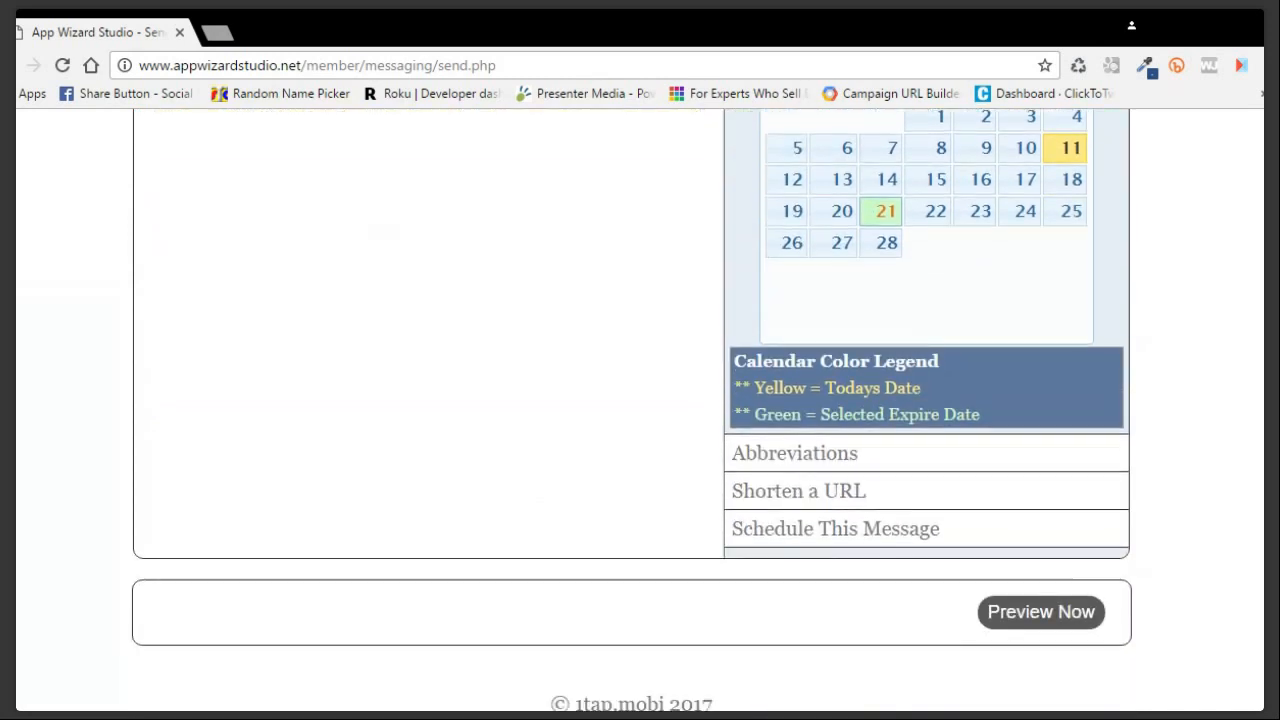
left_click(802, 458)
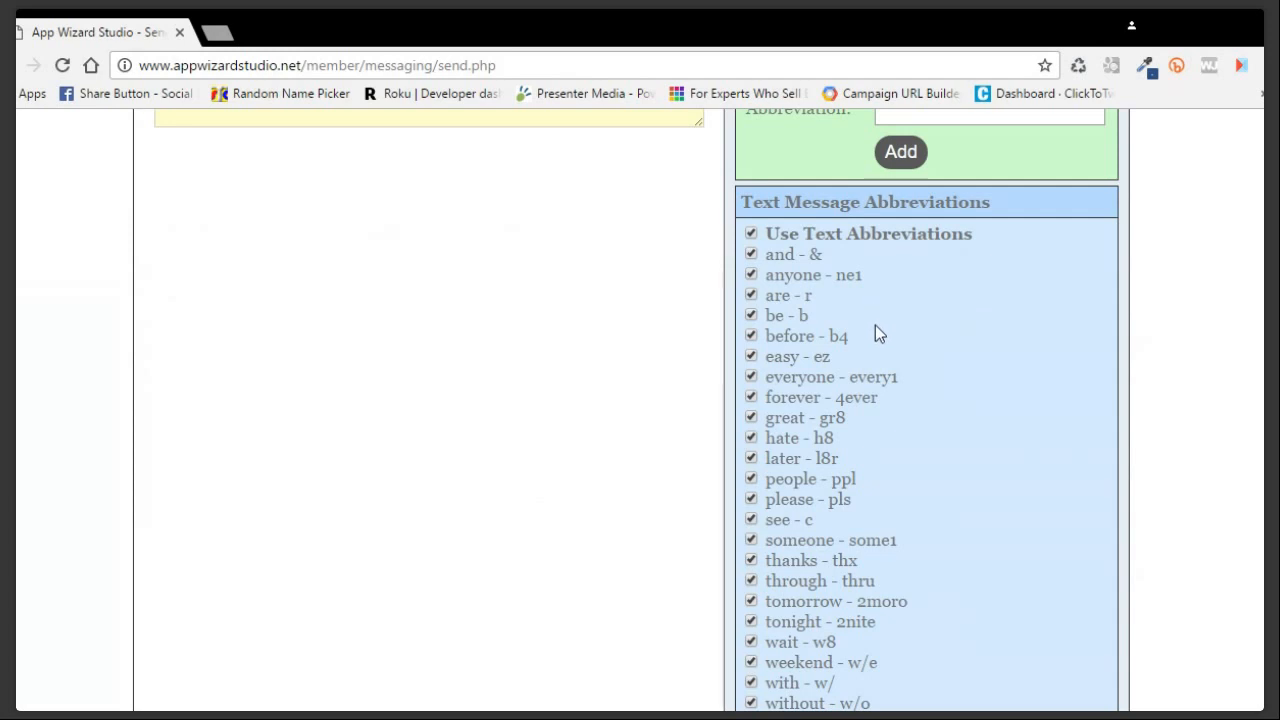
left_click(751, 235)
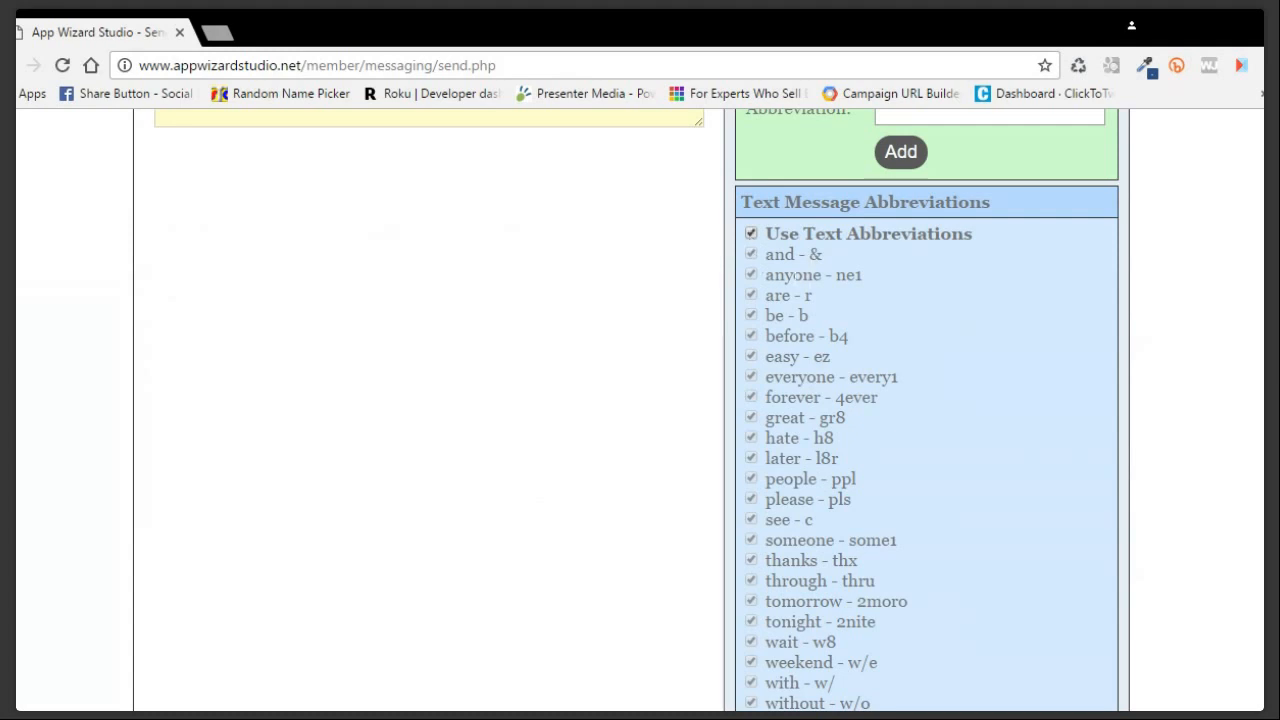
left_click_drag(808, 255, 838, 261)
scroll(1040, 356, "down", 5)
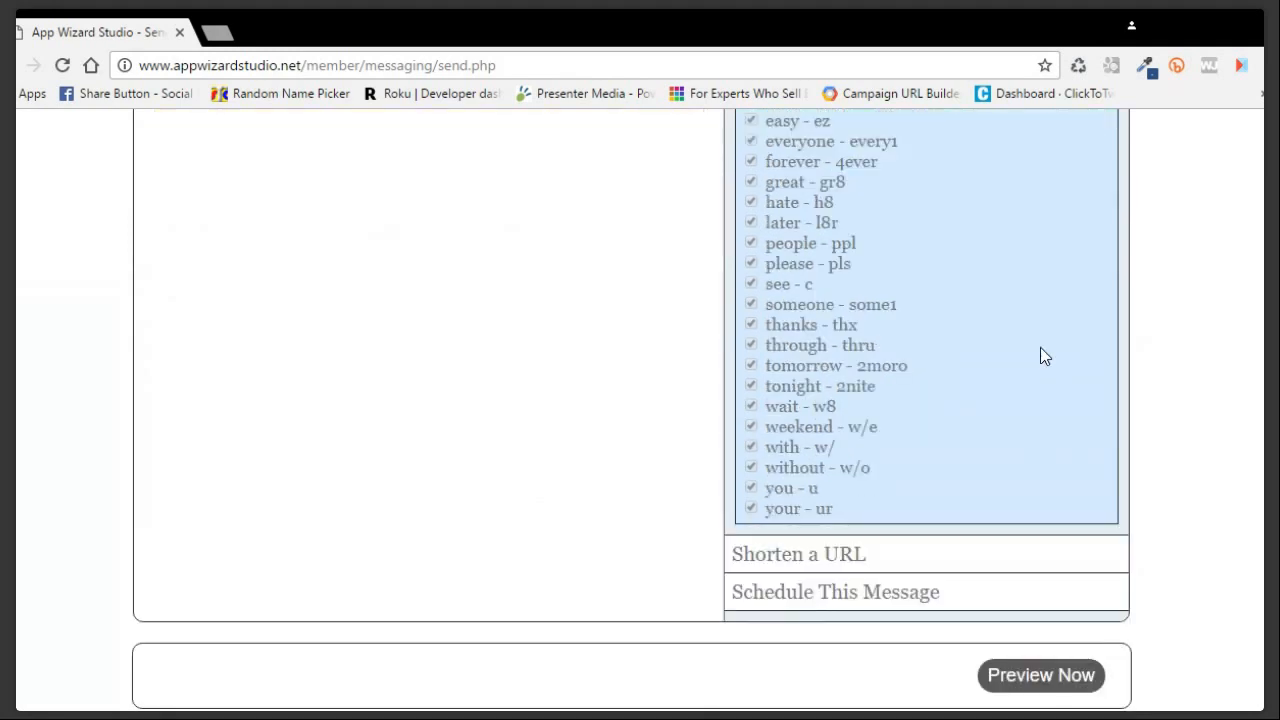
scroll(1008, 365, "up", 7)
scroll(1008, 365, "down", 3)
scroll(1008, 365, "down", 3)
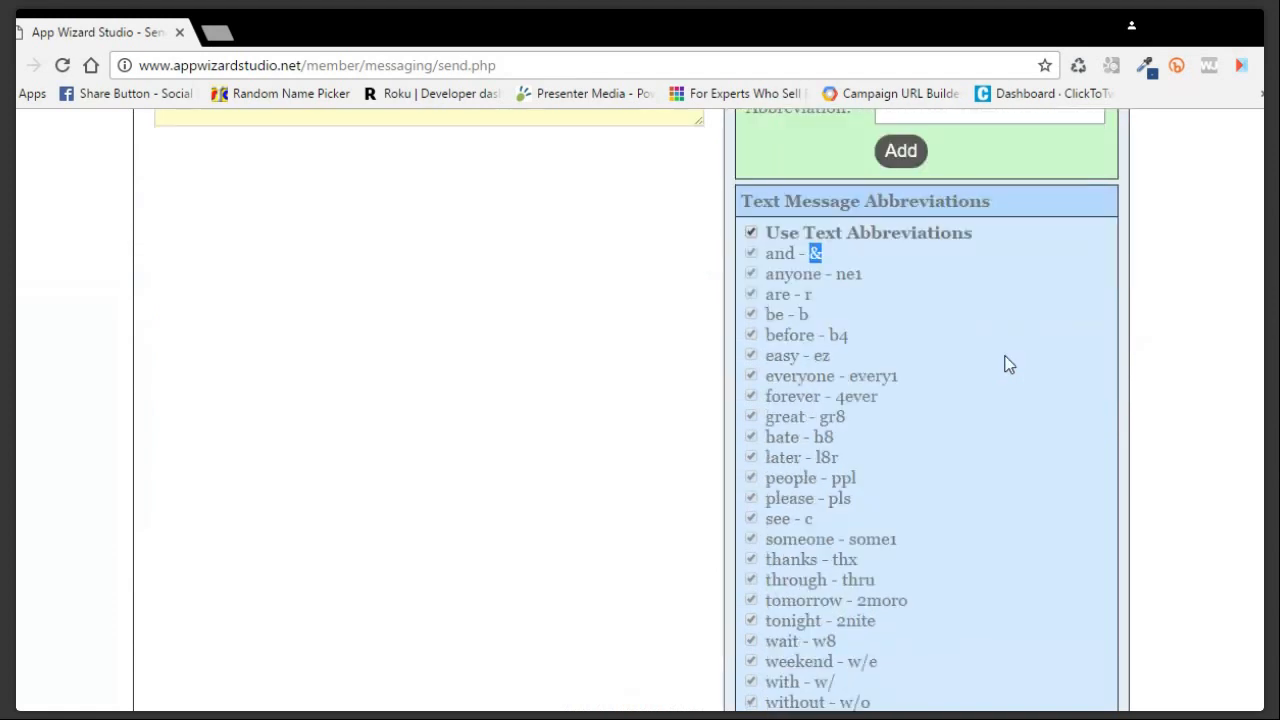
scroll(1008, 365, "down", 1)
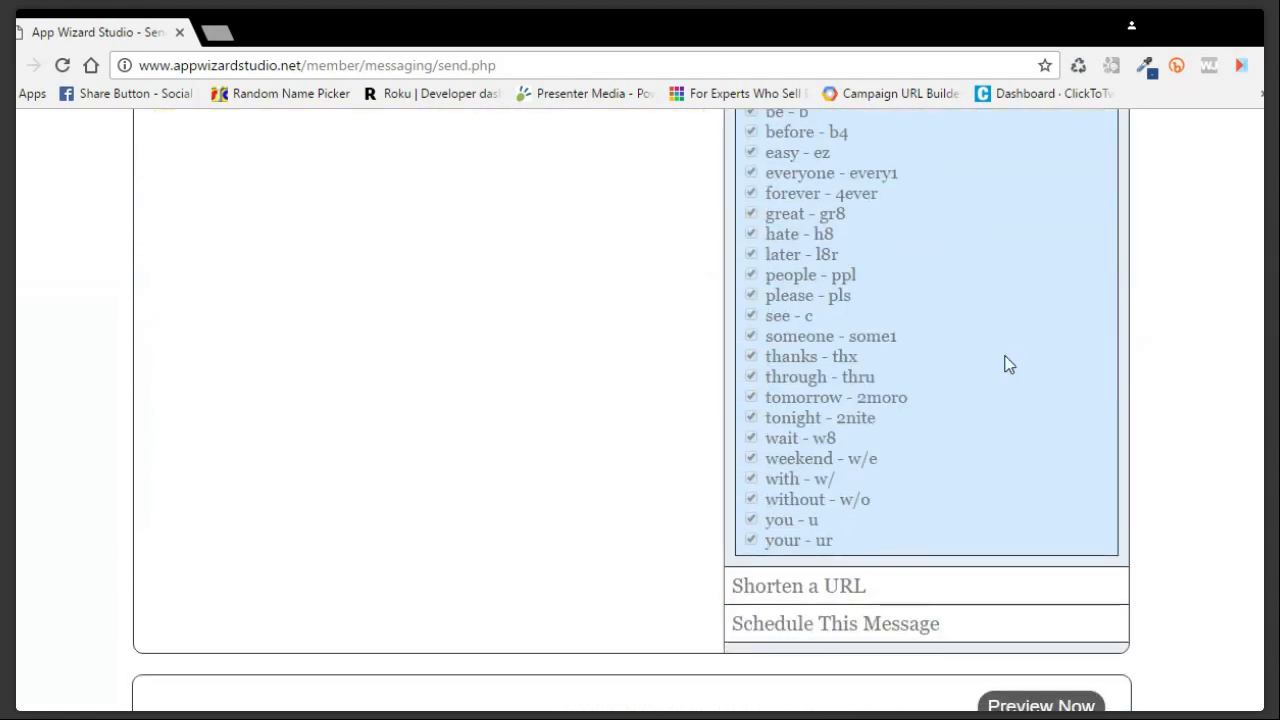
scroll(1008, 365, "down", 1)
left_click(820, 488)
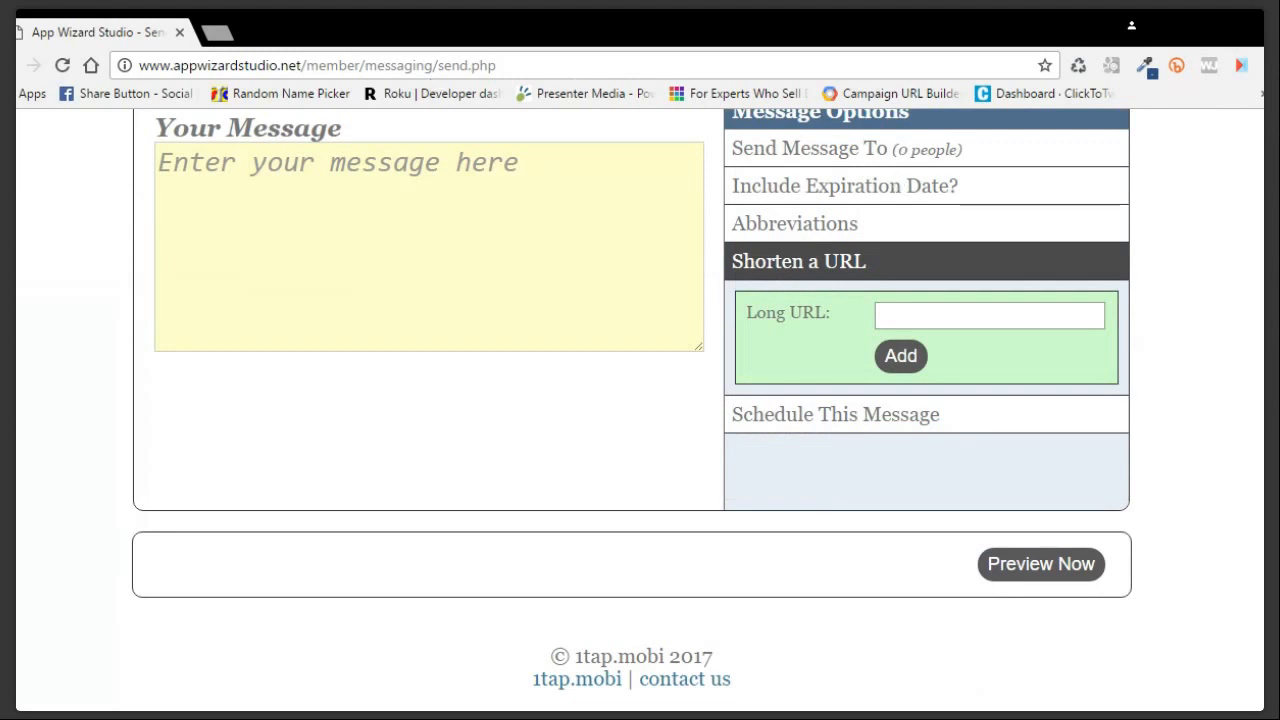
left_click(448, 66)
key("ctrl+c")
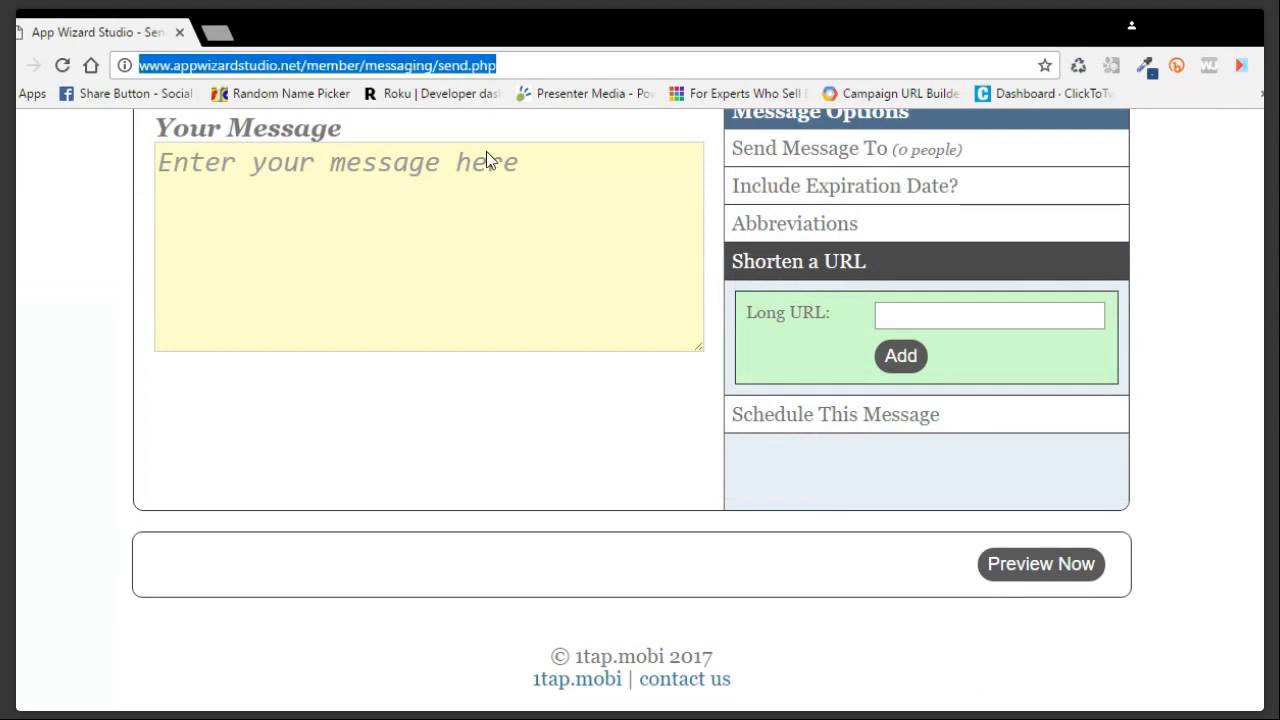
left_click(930, 314)
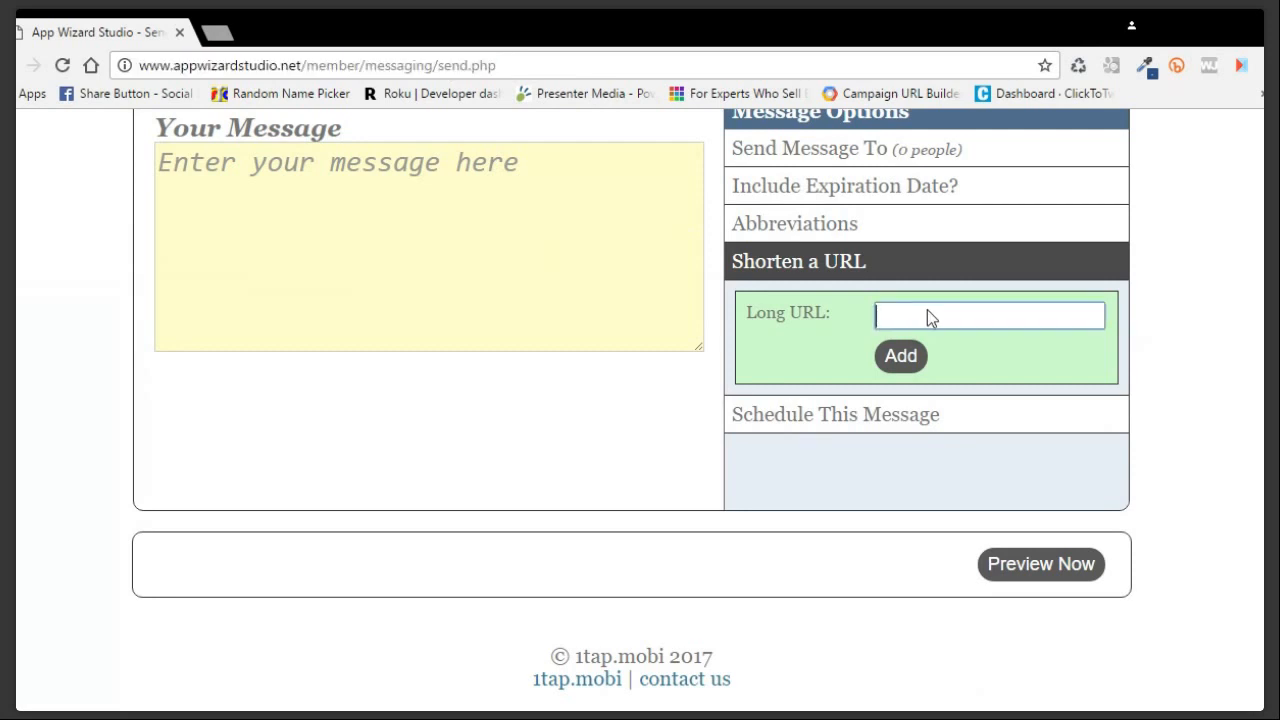
key("ctrl+v")
left_click(922, 362)
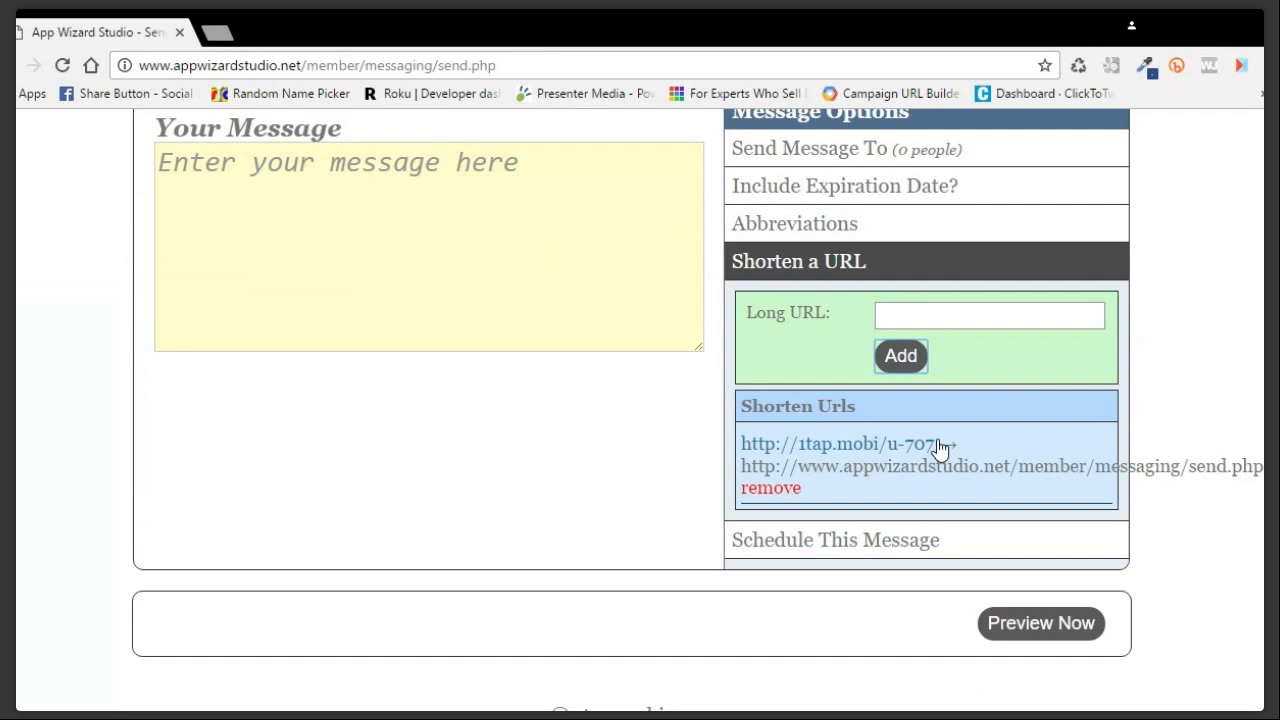
Check the message scheduling options and enter "Hey everyone we are at training" as the message text.
left_click(851, 545)
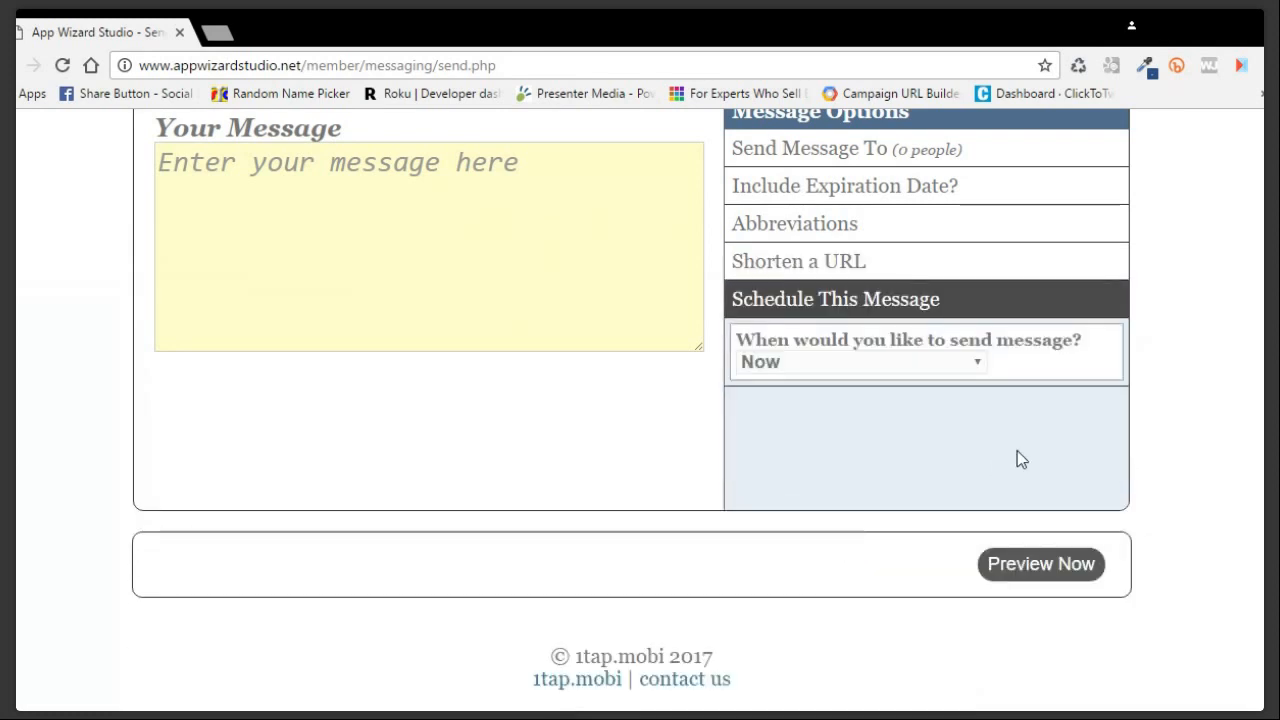
left_click(365, 181)
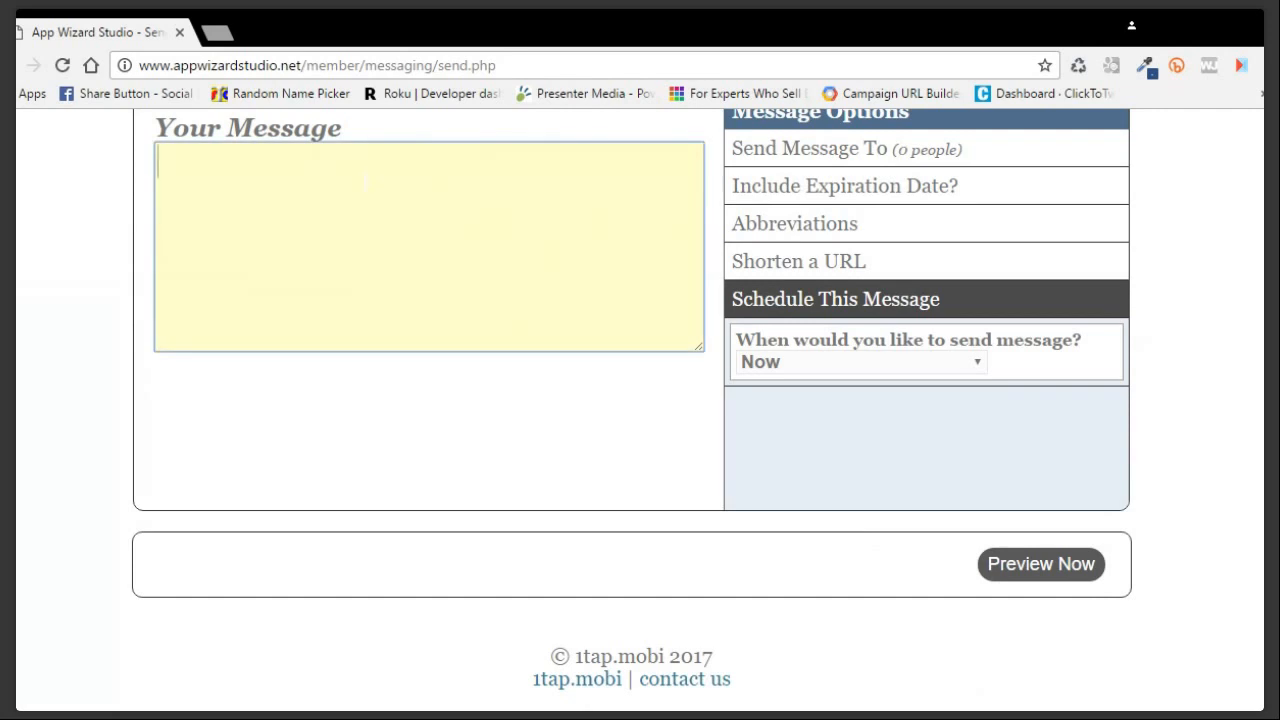
type("Hey ev")
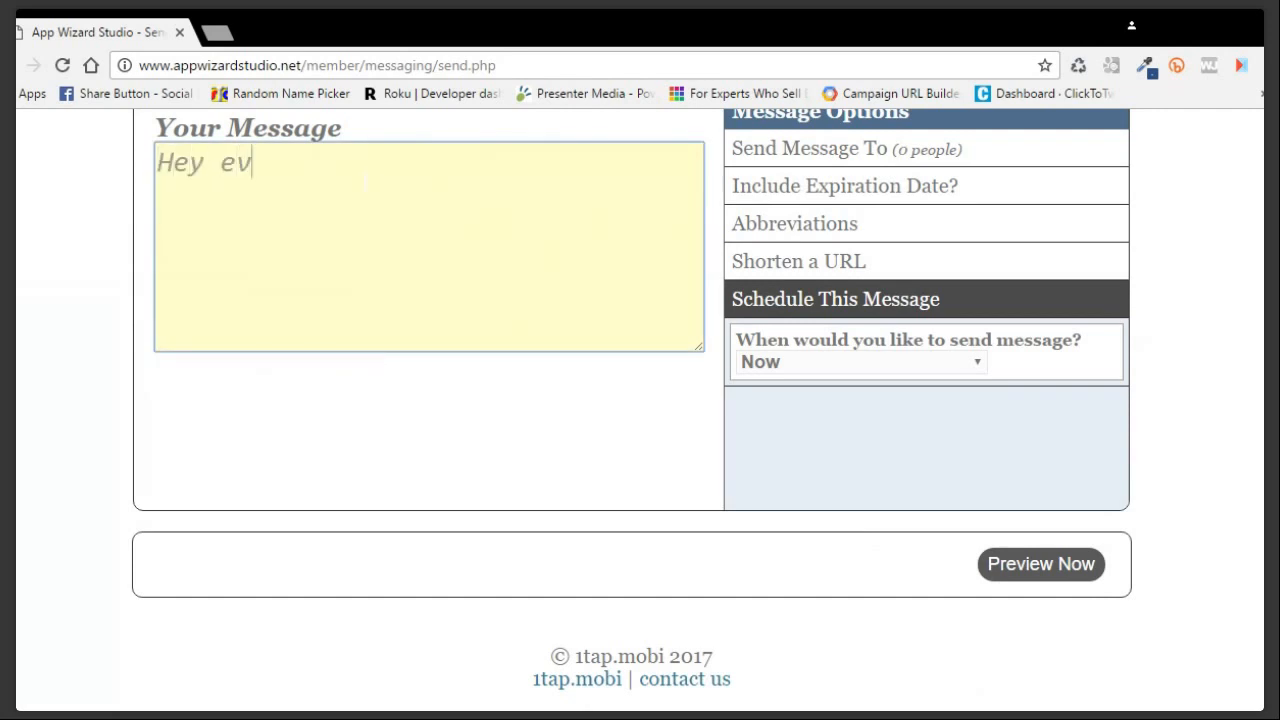
type("eryone w")
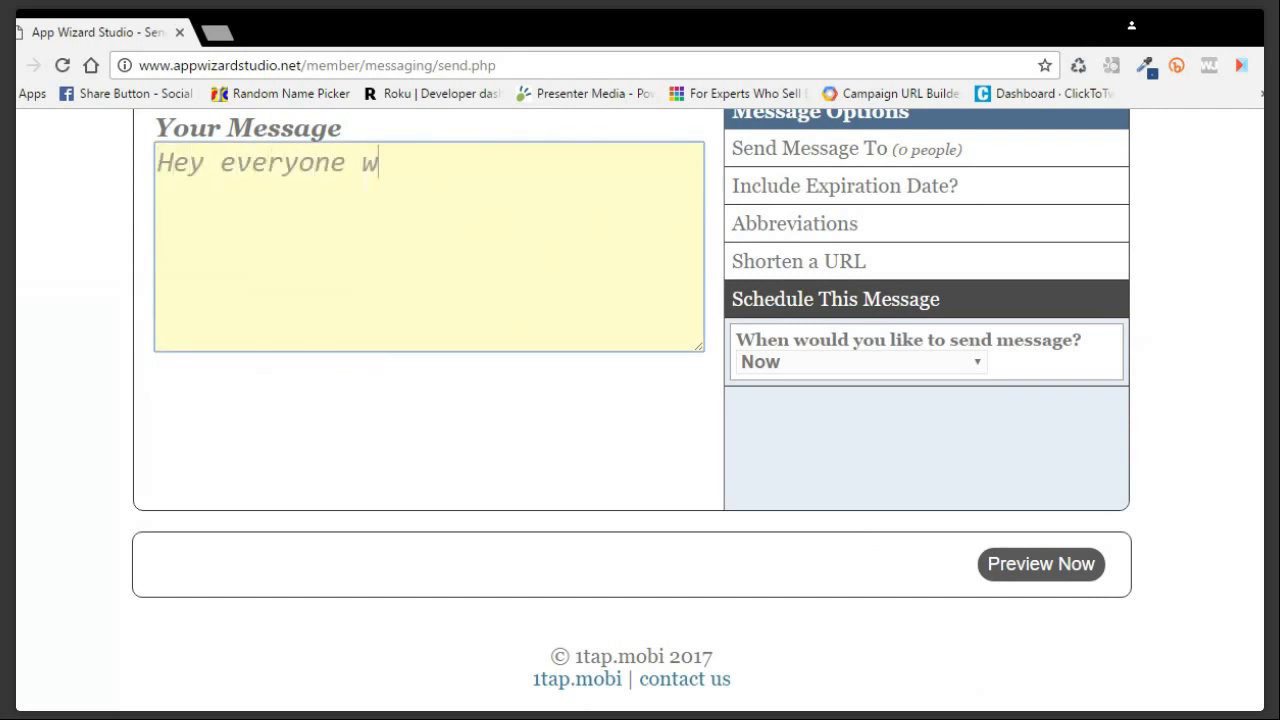
type("e are at tra")
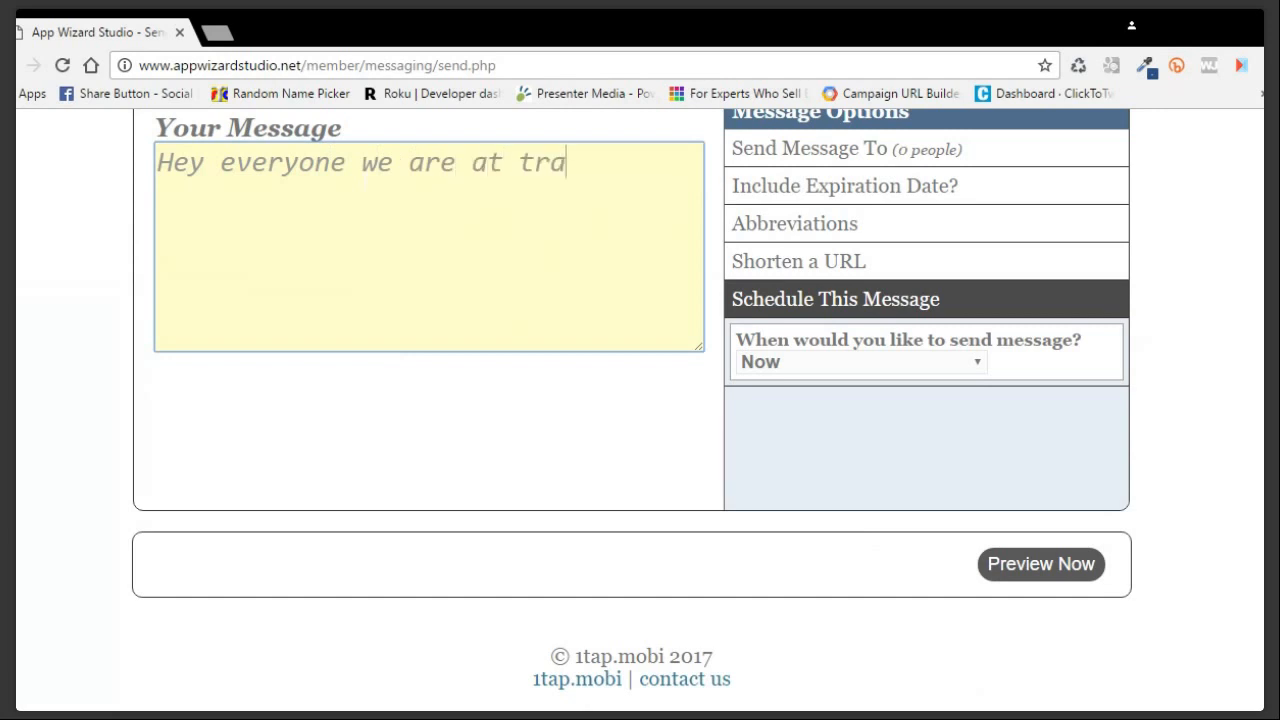
type("ining")
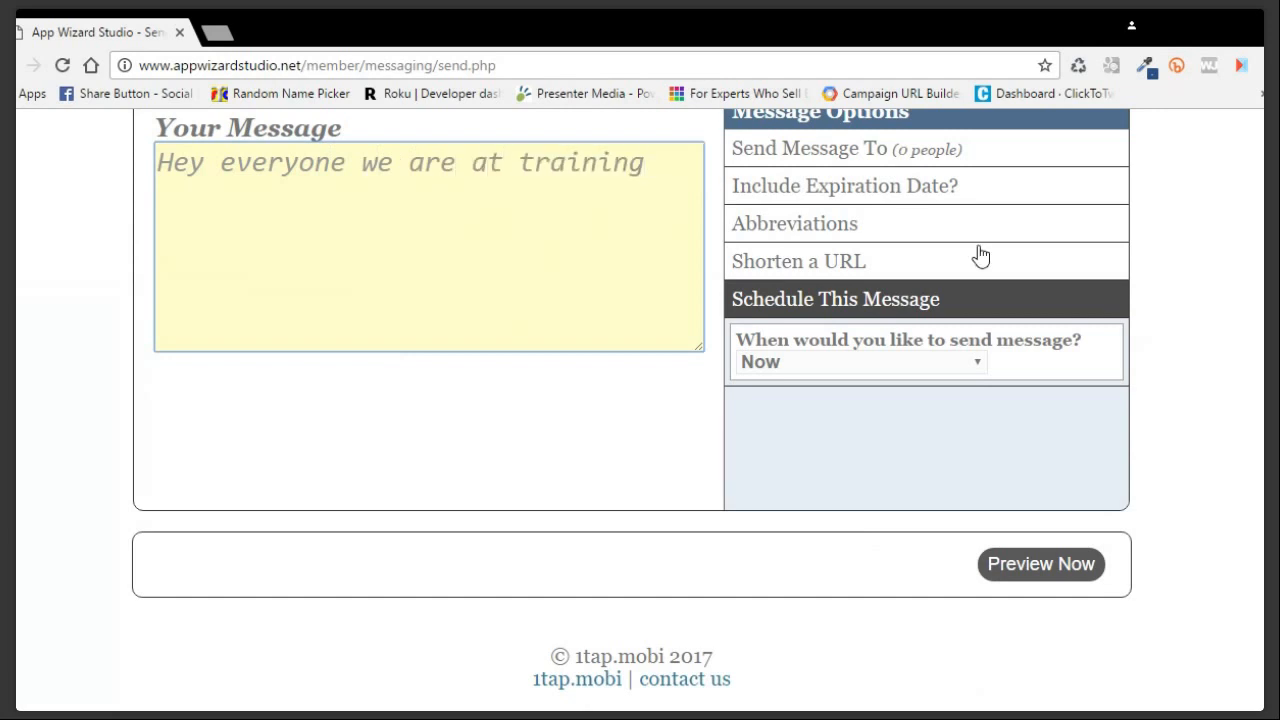
Set the message's expiration date to February 13, 2017 and look over the calendar legend.
left_click(880, 200)
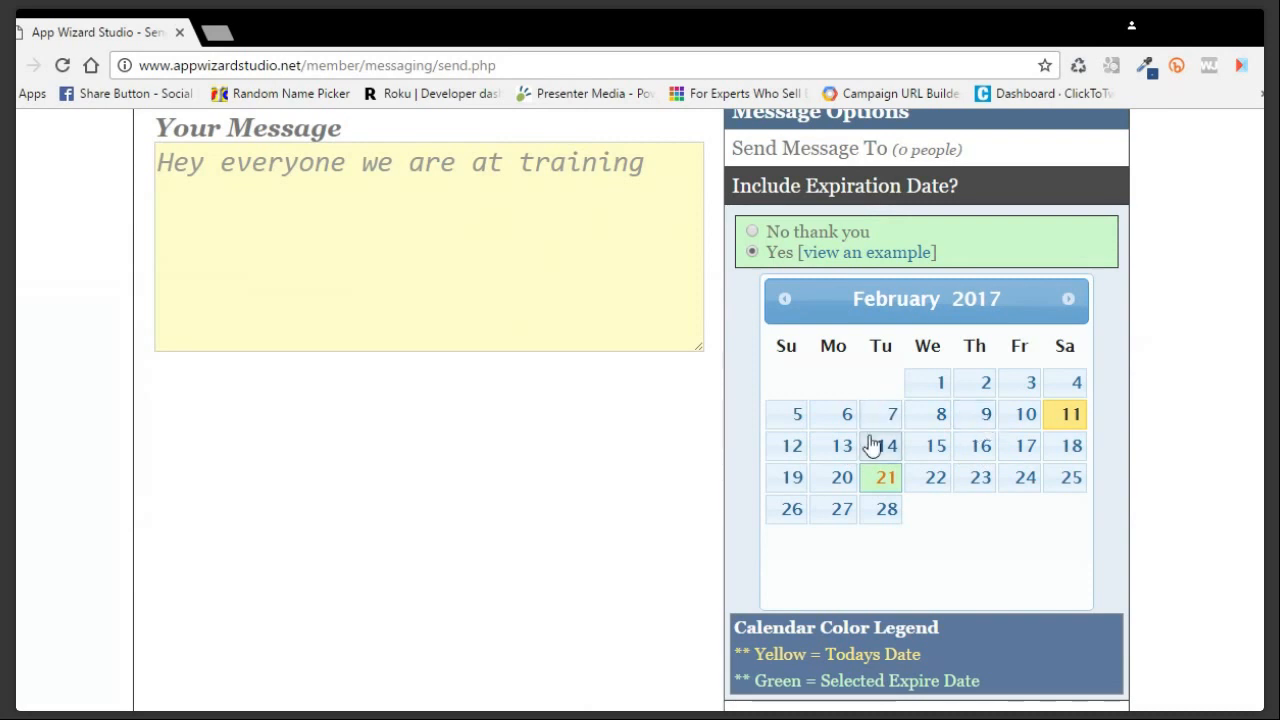
left_click(845, 456)
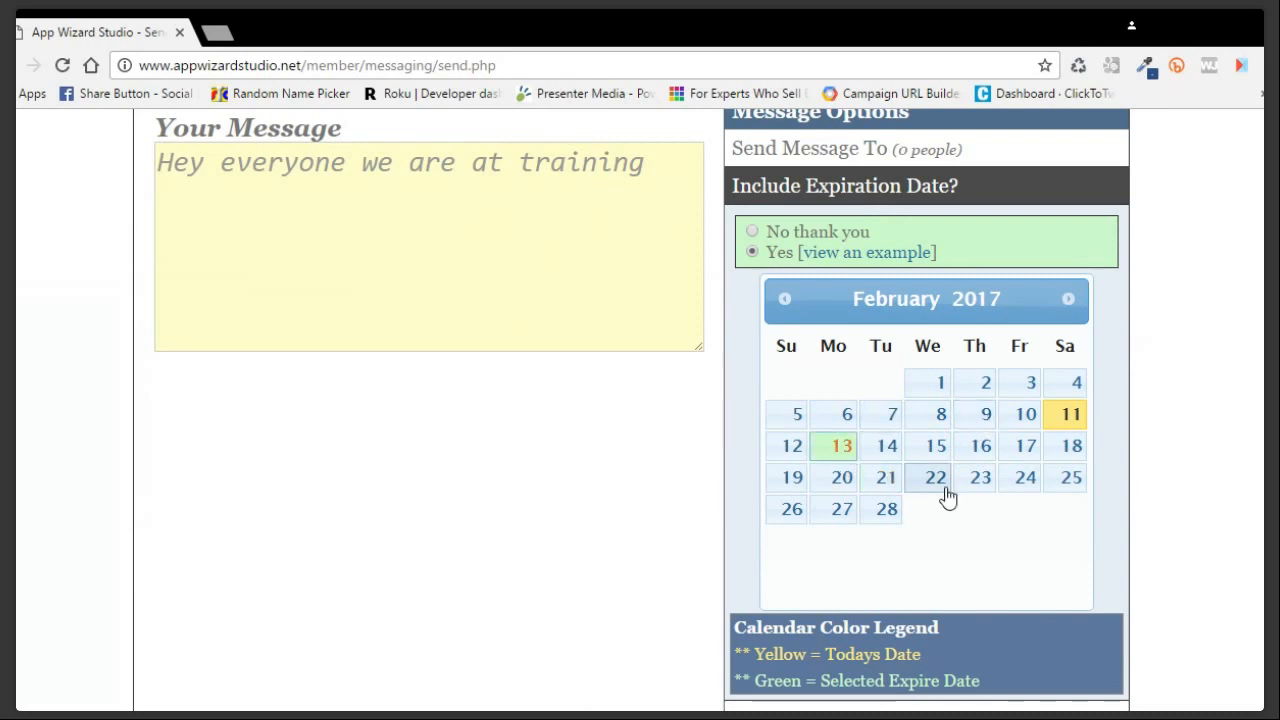
scroll(988, 405, "down", 2)
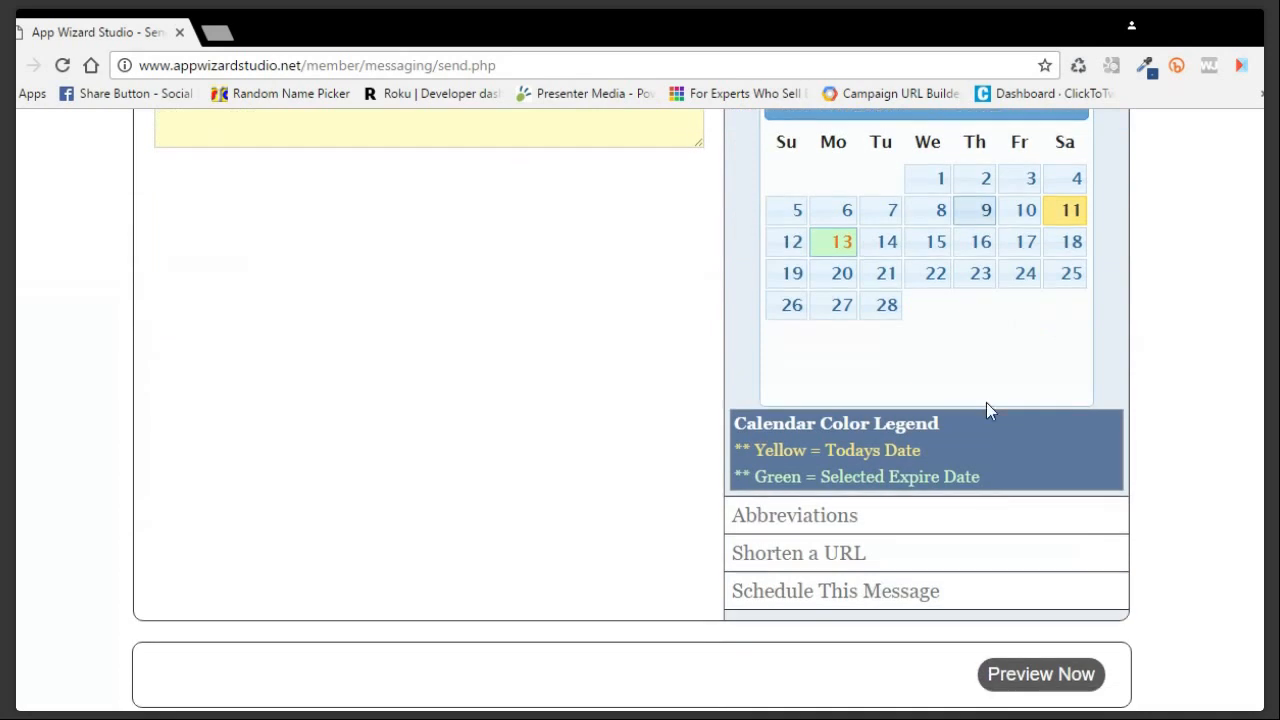
scroll(941, 468, "up", 1)
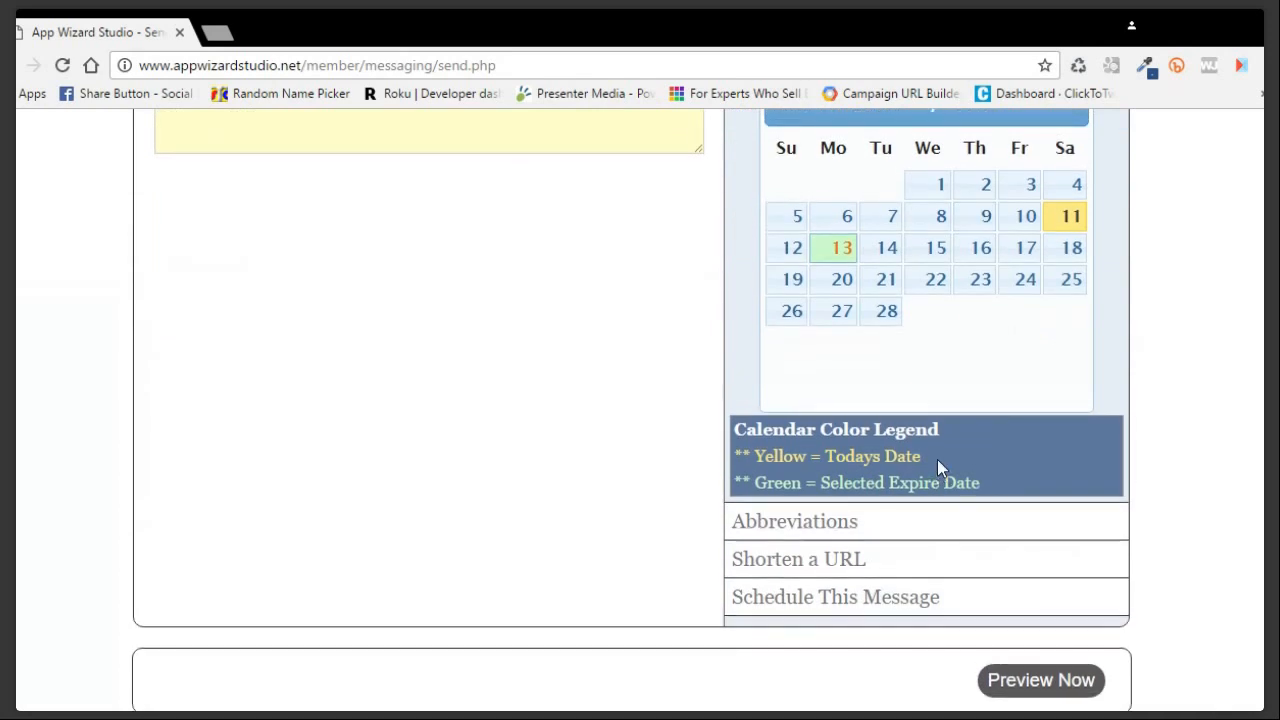
scroll(940, 462, "up", 2)
scroll(943, 465, "down", 2)
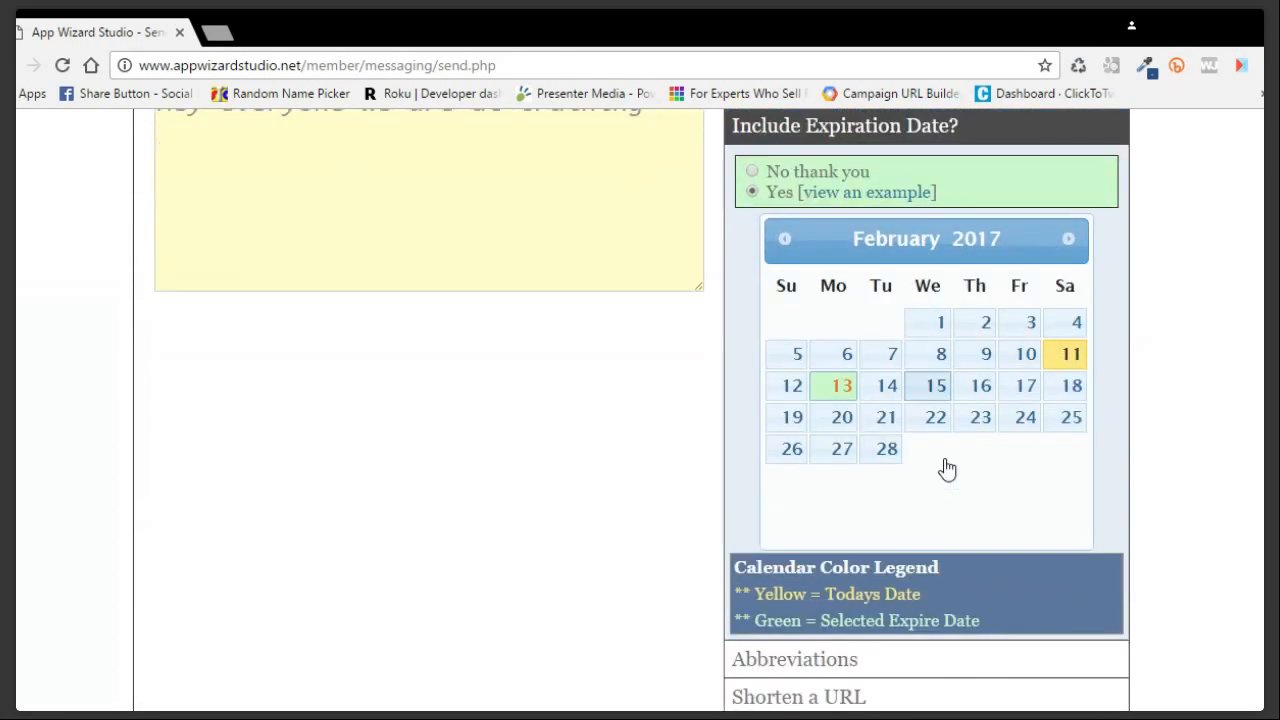
View the Schedule for another time settings and set the message's sending time back to Now.
scroll(943, 466, "down", 1)
left_click(881, 489)
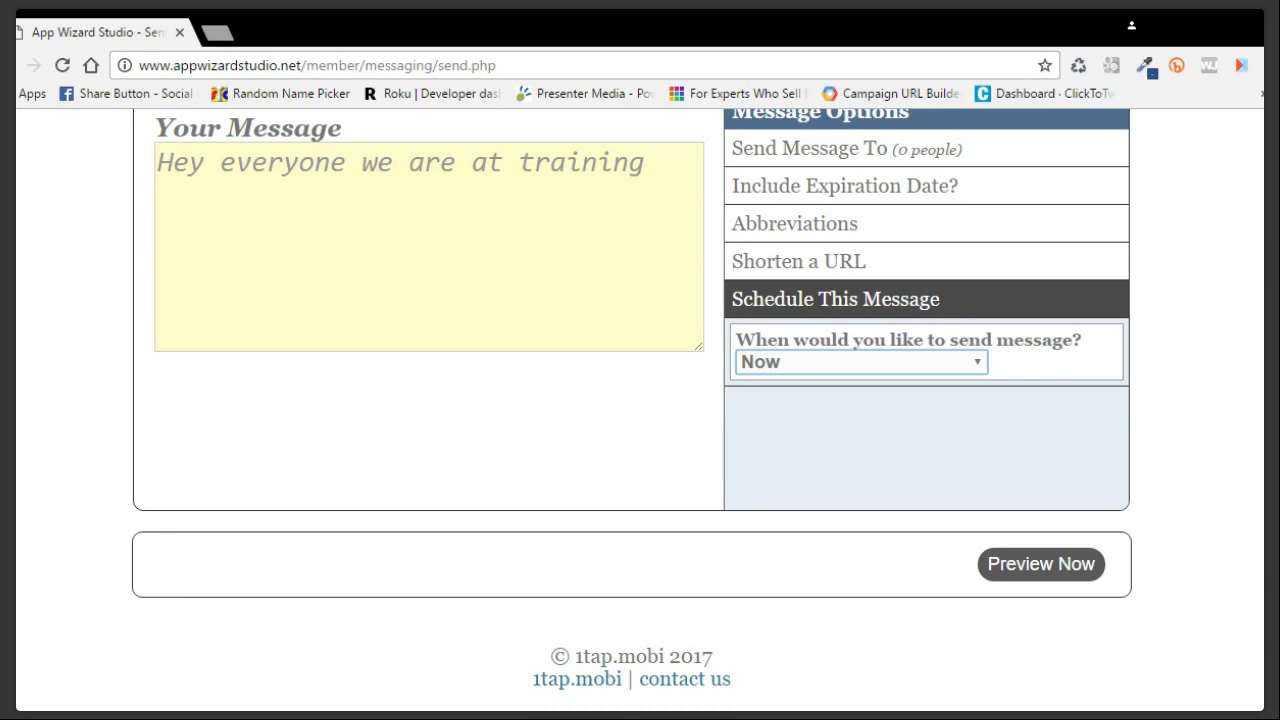
left_click(855, 404)
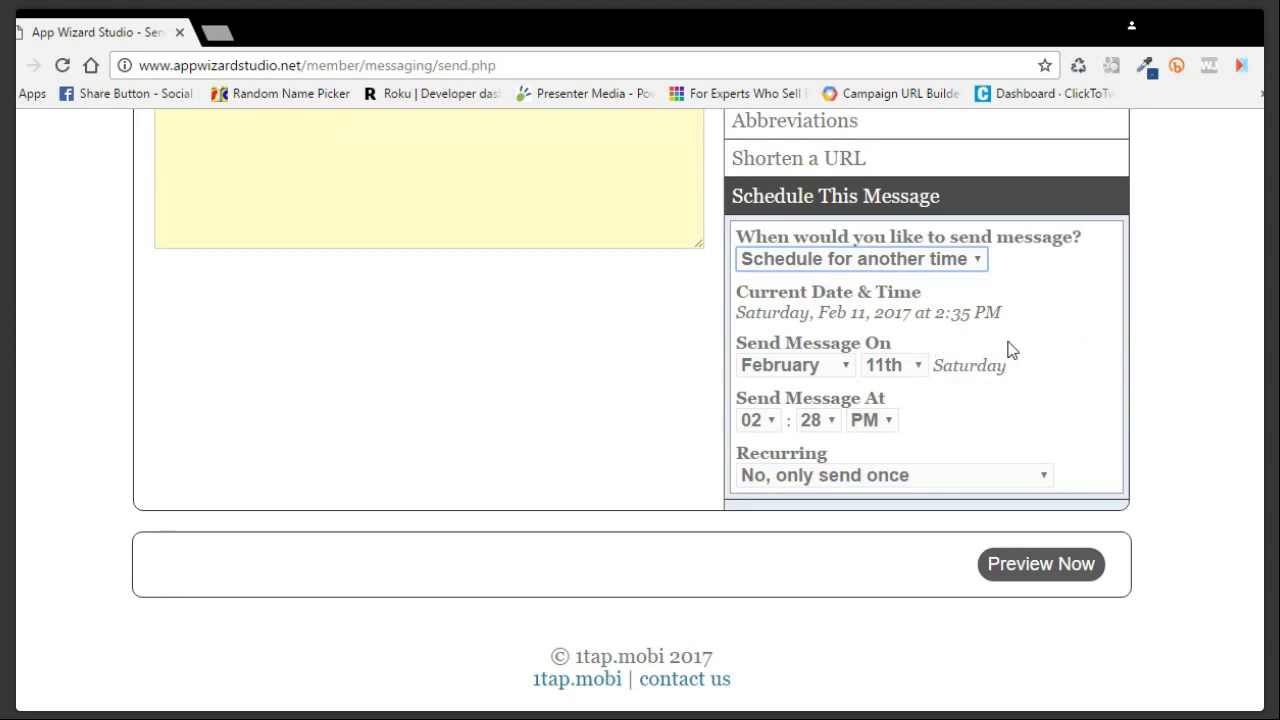
scroll(1010, 350, "up", 1)
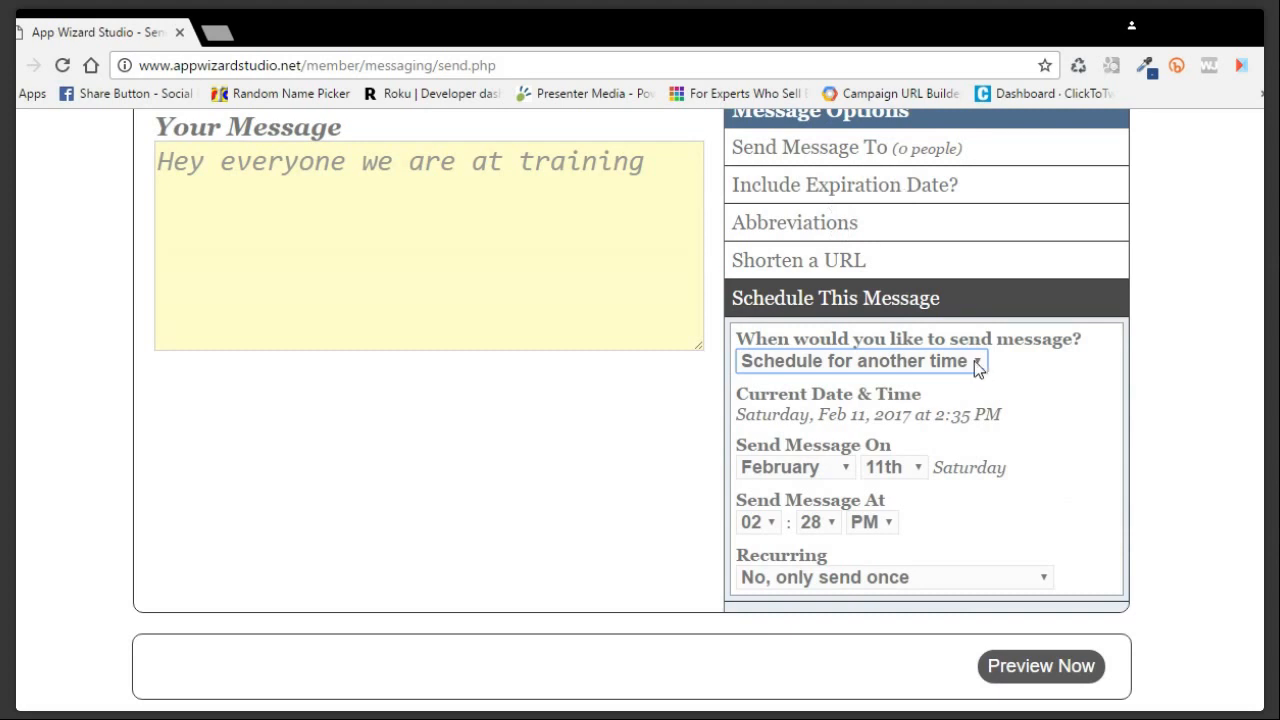
left_click(886, 380)
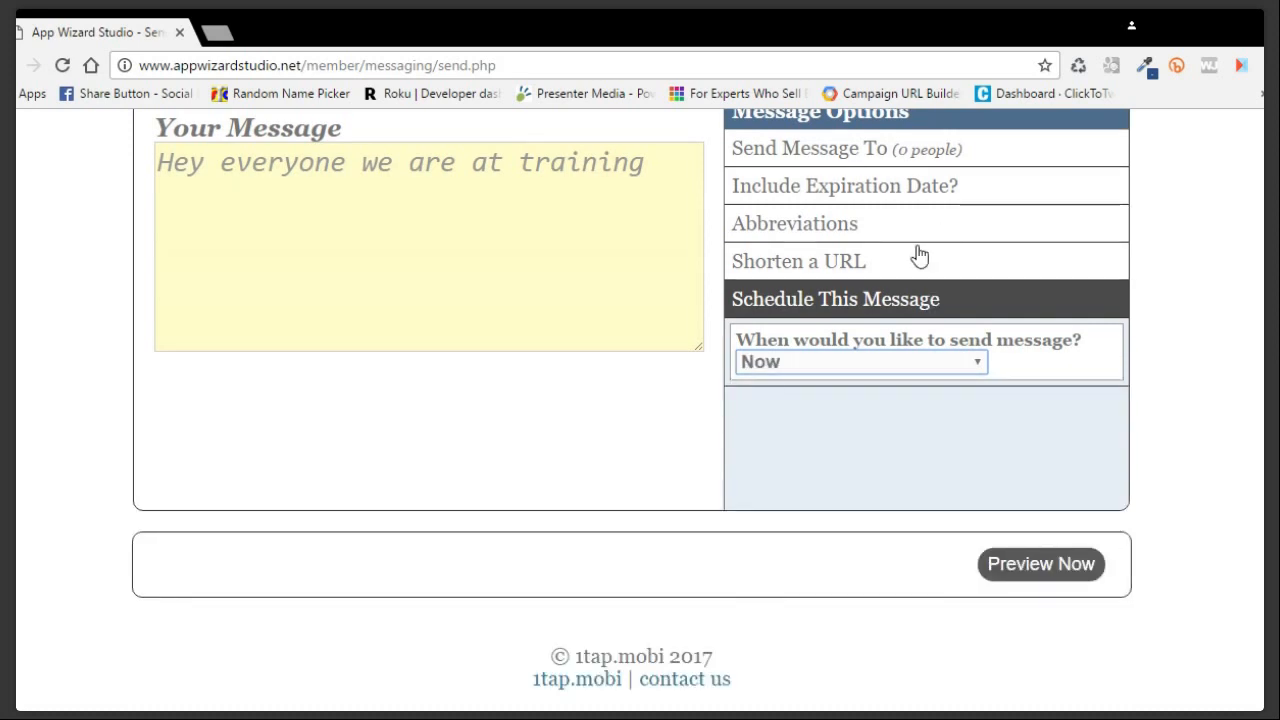
Choose no expiration date for the message and try to preview it.
left_click(868, 190)
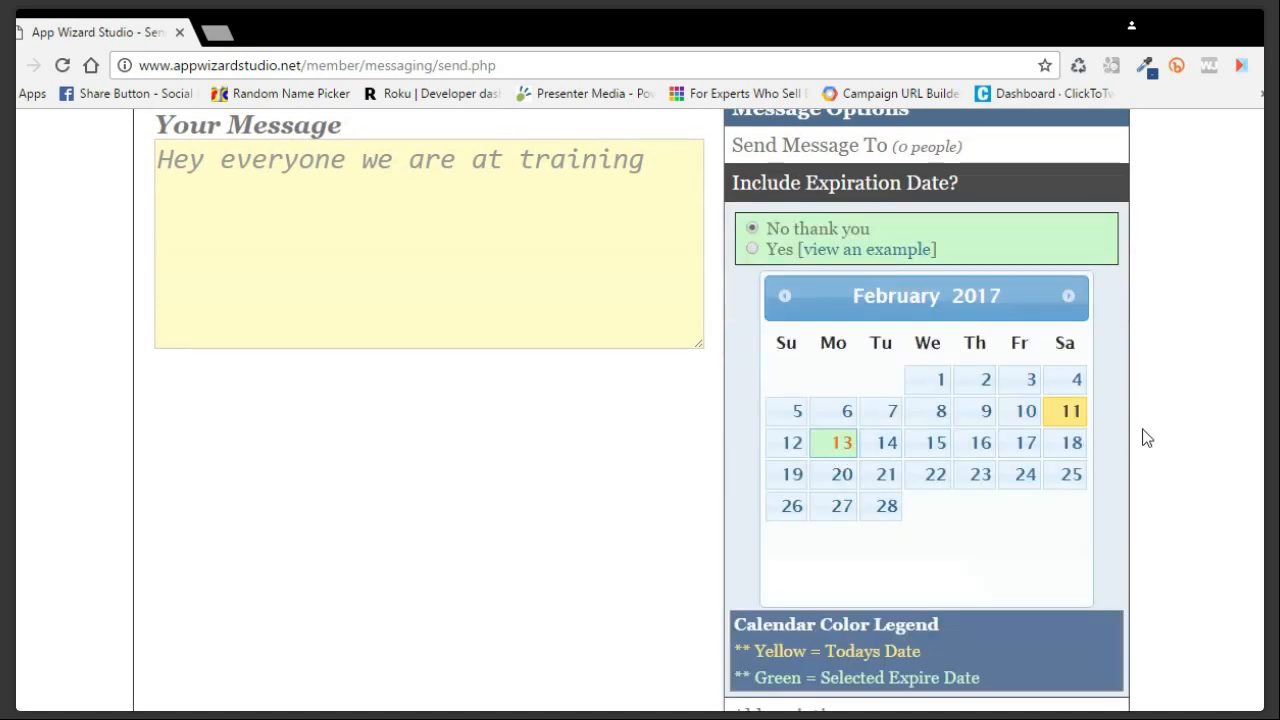
scroll(1147, 438, "down", 4)
left_click(1066, 669)
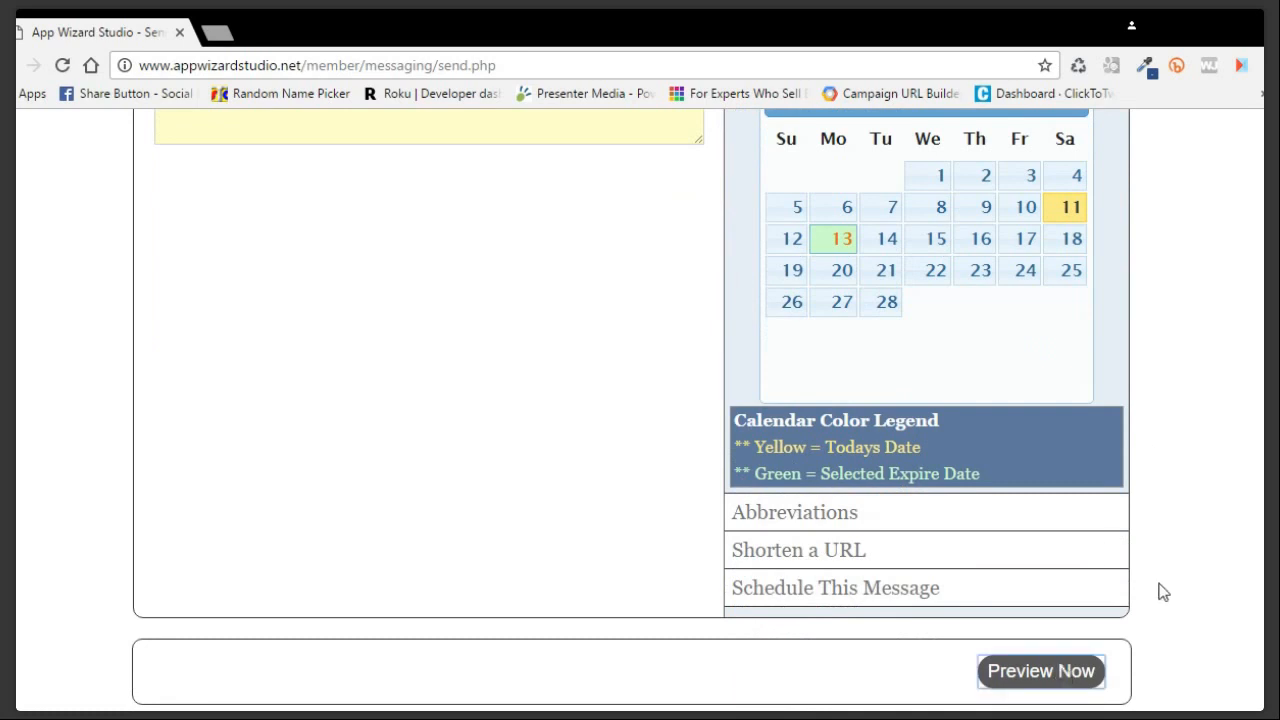
scroll(1163, 592, "down", 2)
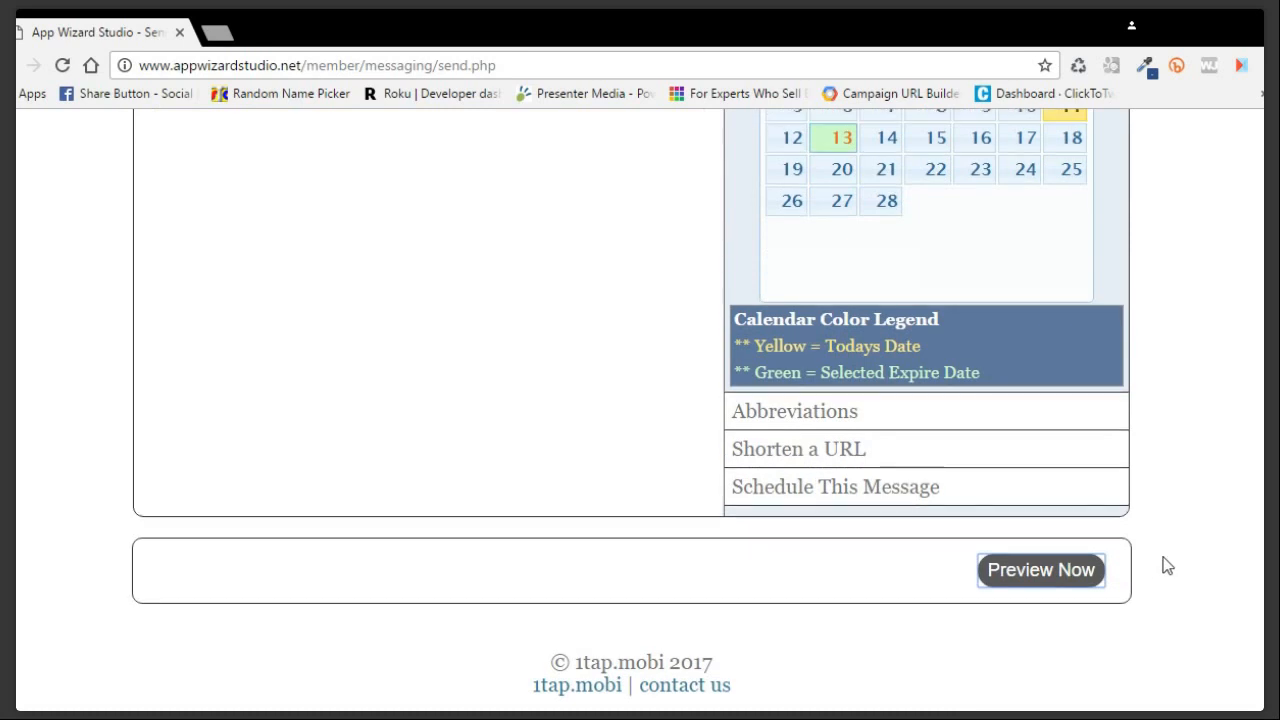
Try to select Text Subscribers as the message recipients and dismiss the notice.
scroll(812, 502, "up", 7)
left_click(812, 502)
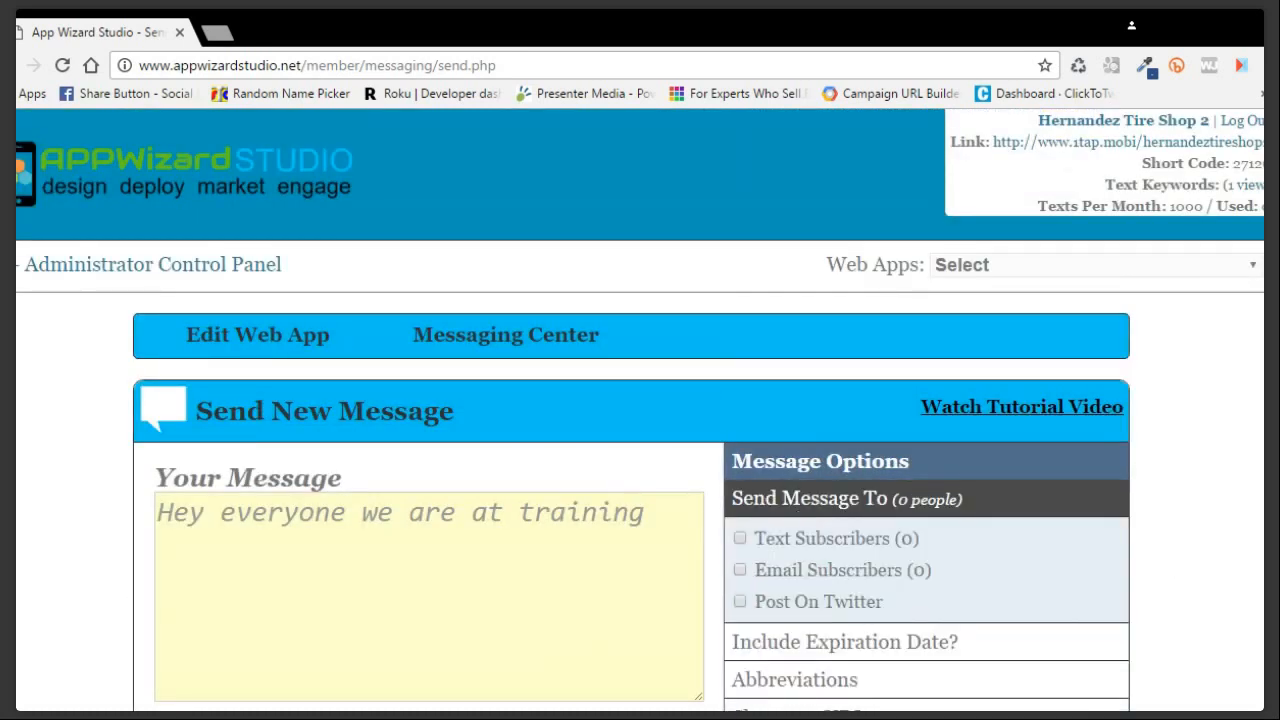
left_click(741, 540)
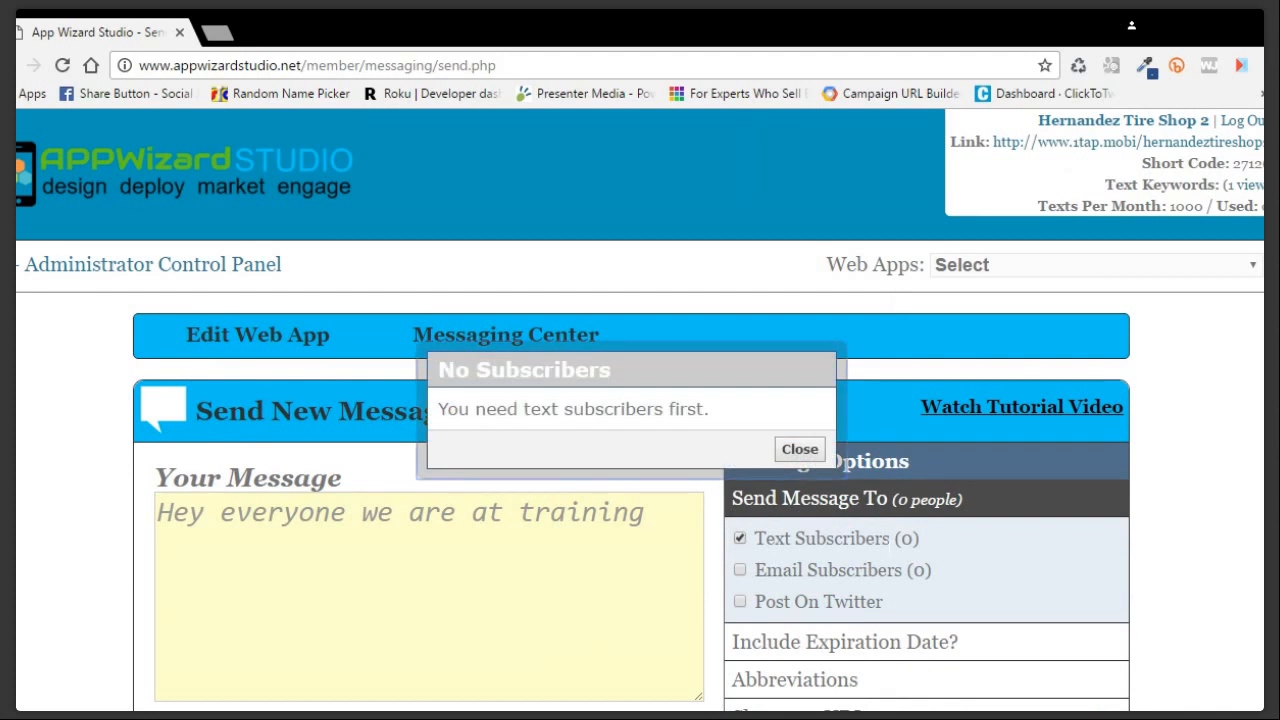
left_click(818, 452)
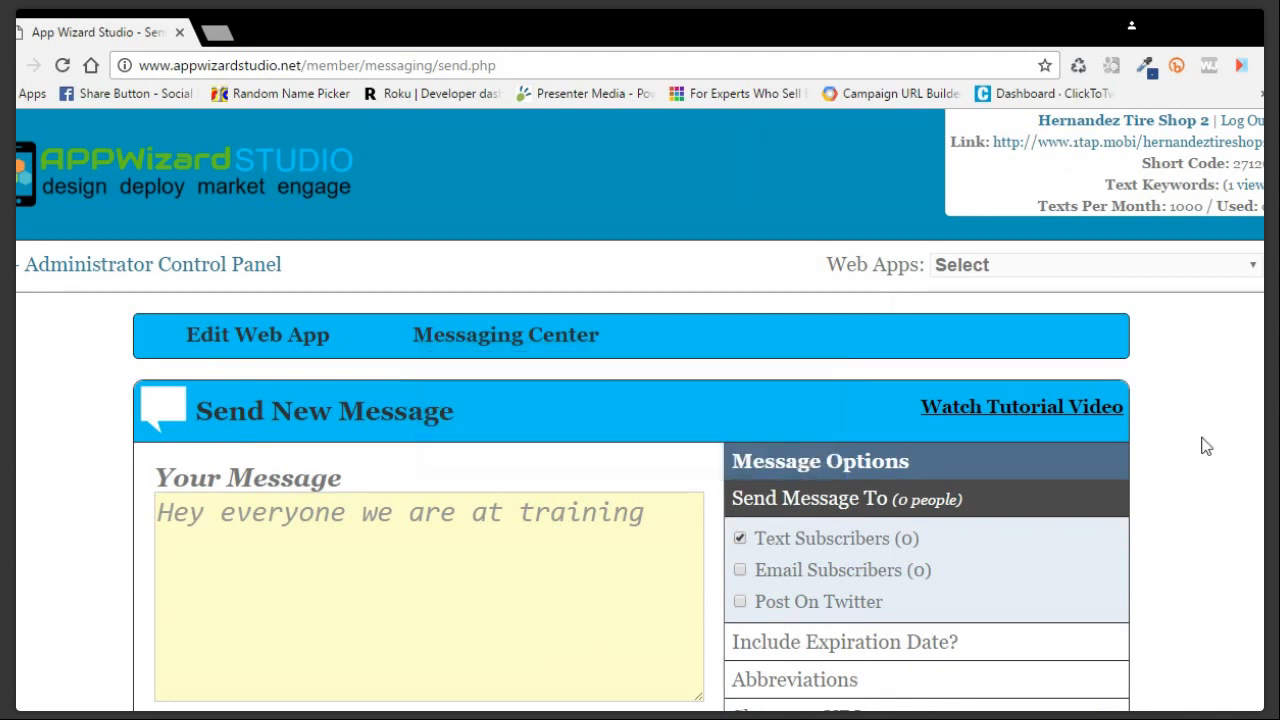
Reload the Send New Message page and select Text Subscribers as the recipients.
key("F5")
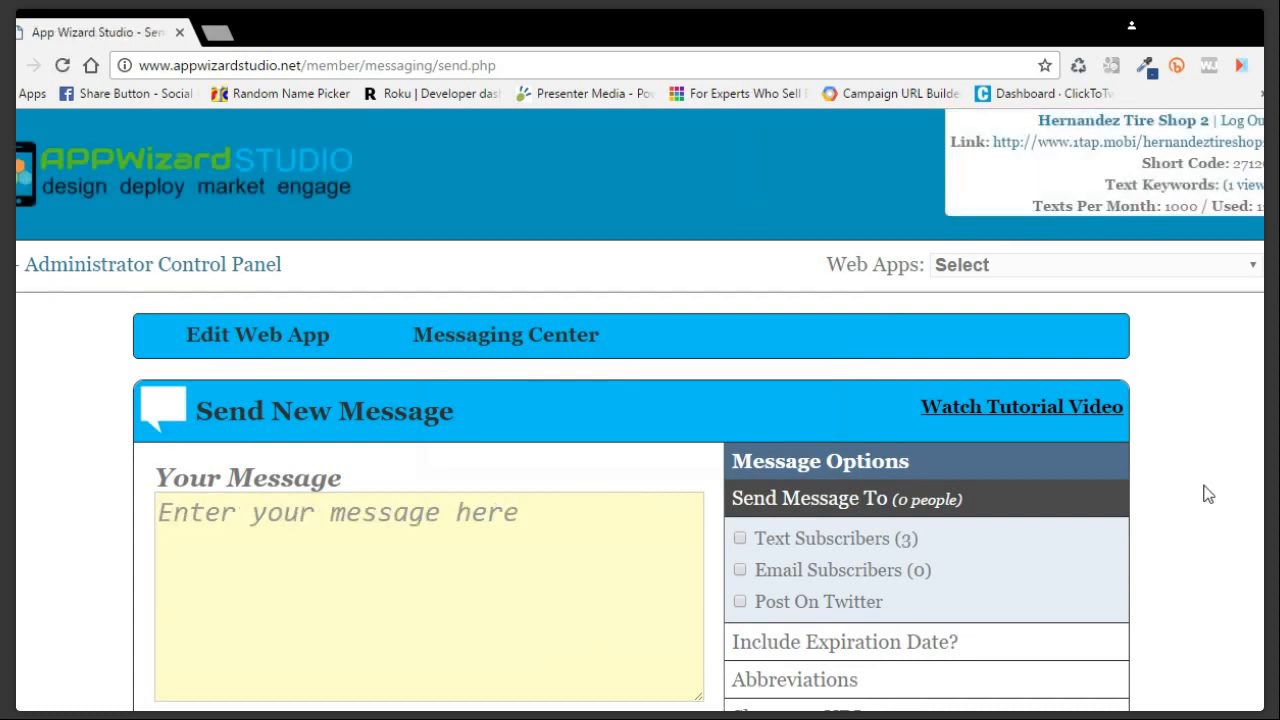
left_click(740, 538)
scroll(1196, 508, "down", 1)
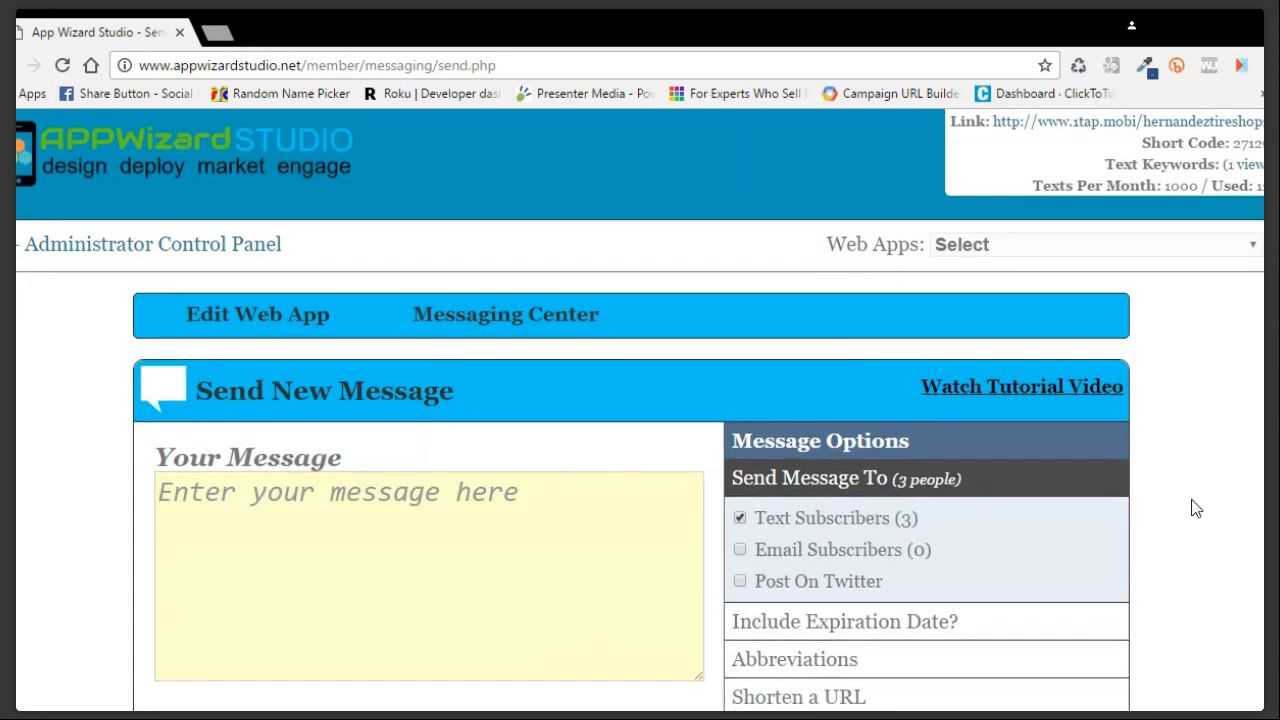
Write "Thank for being a part of training" as the new message's text.
scroll(1196, 508, "down", 3)
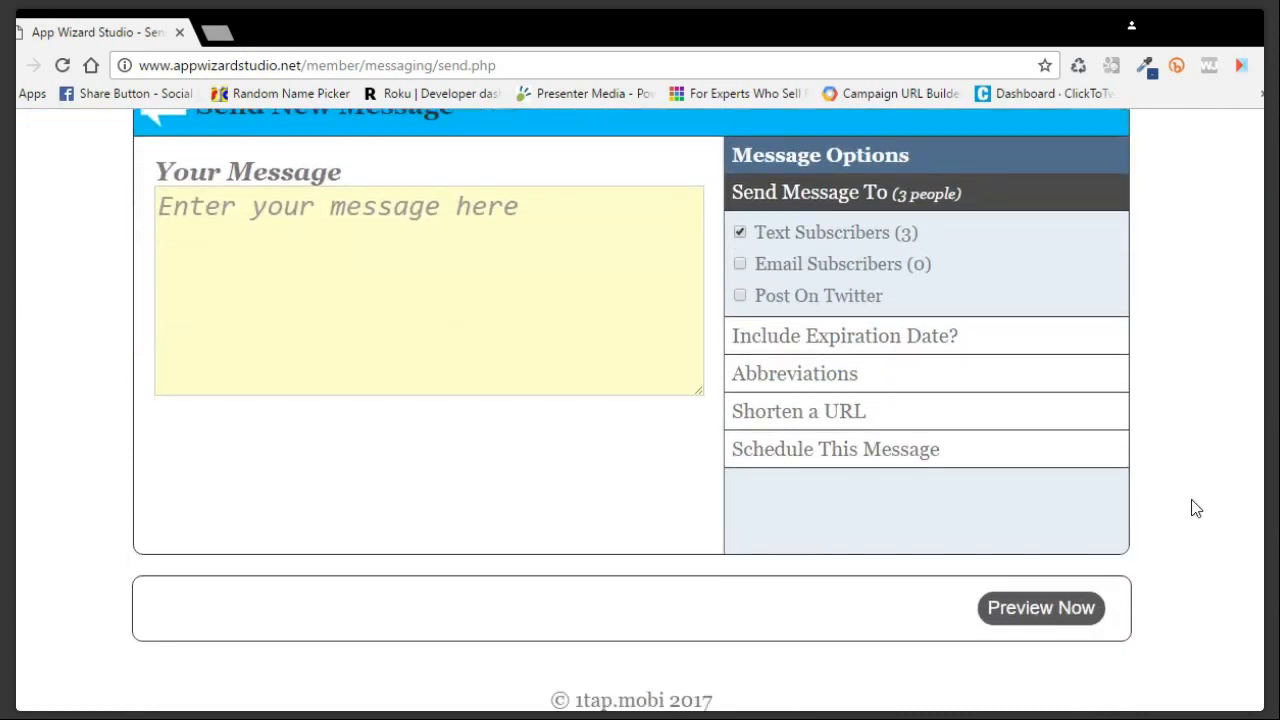
left_click(417, 206)
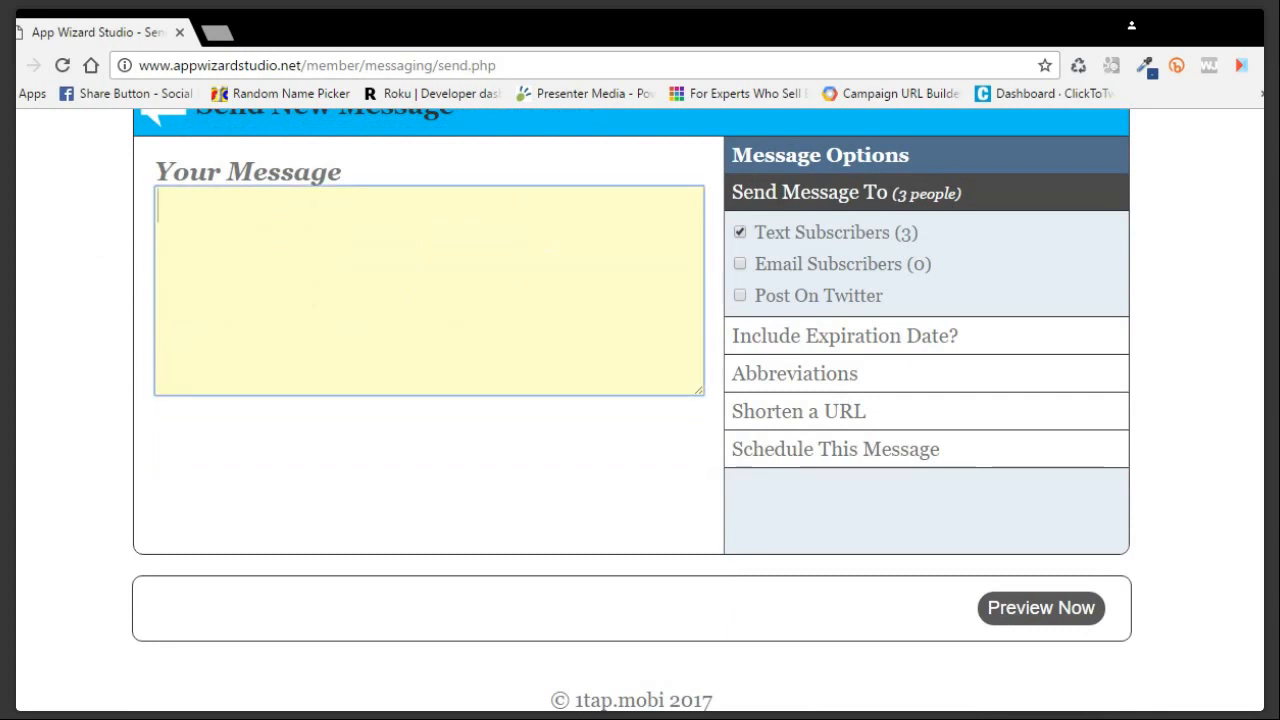
type("Thank for ")
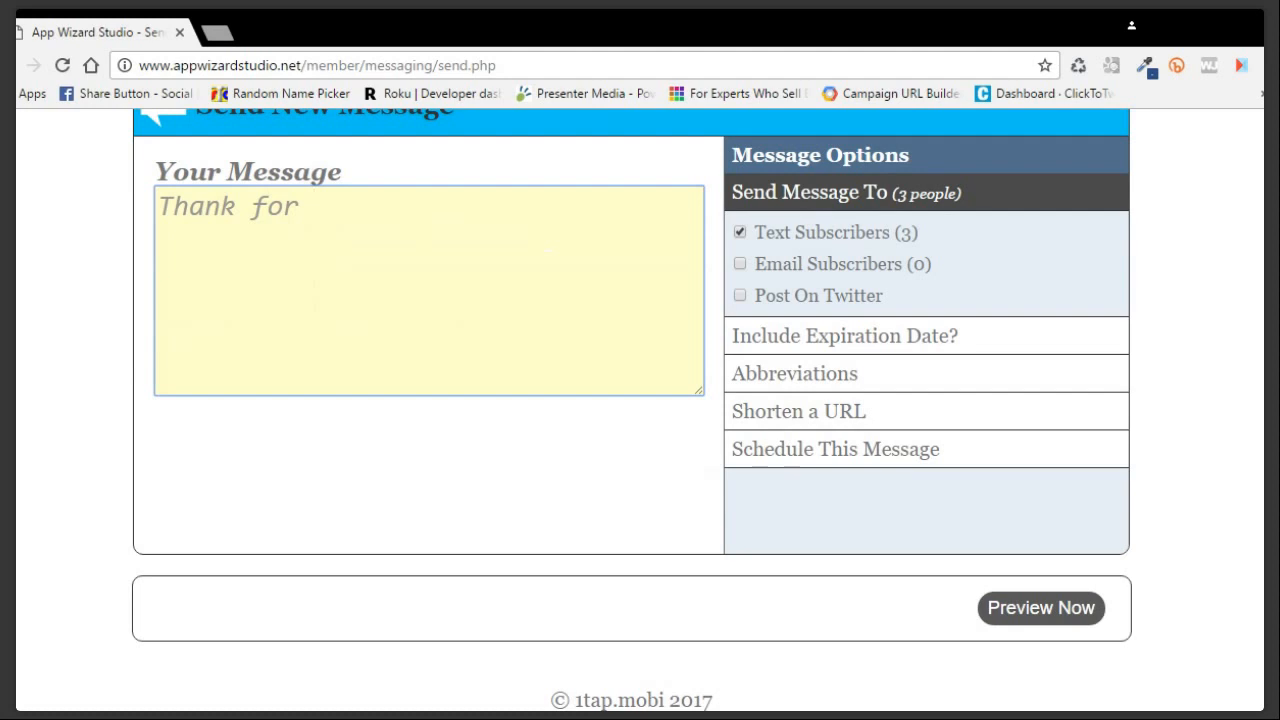
type("being a oart of training")
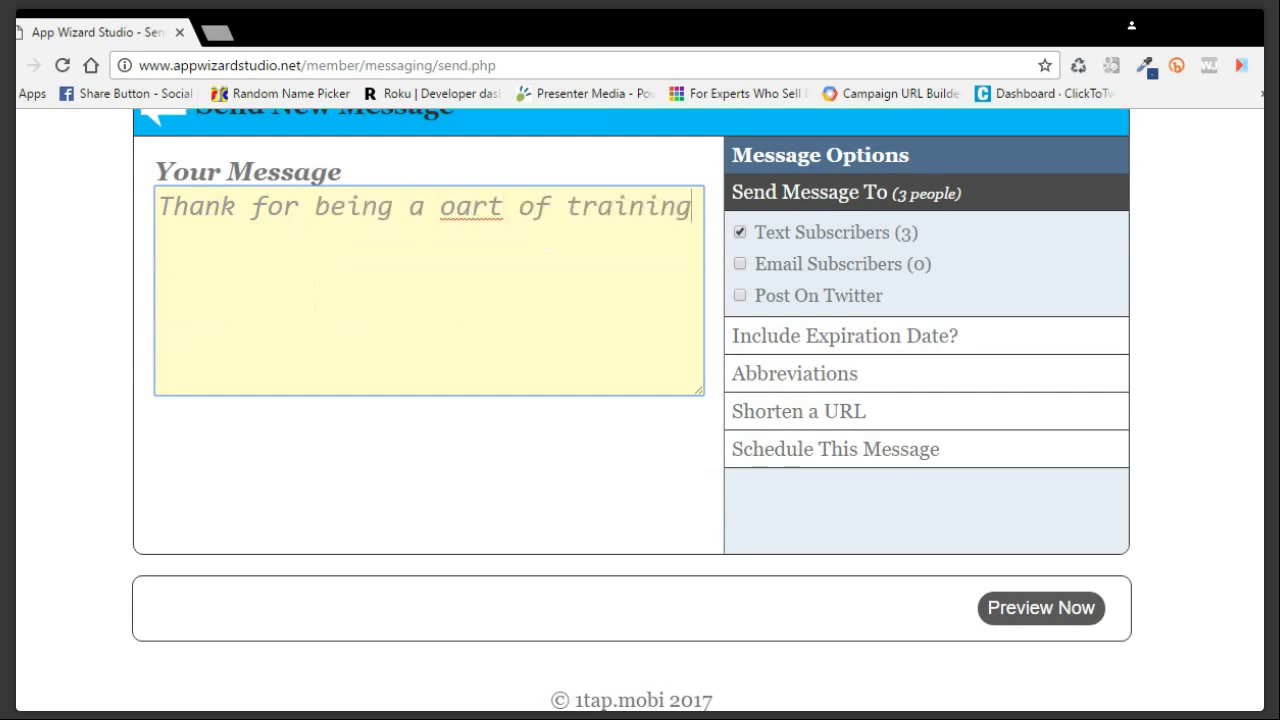
left_click(456, 206)
key("BackSpace")
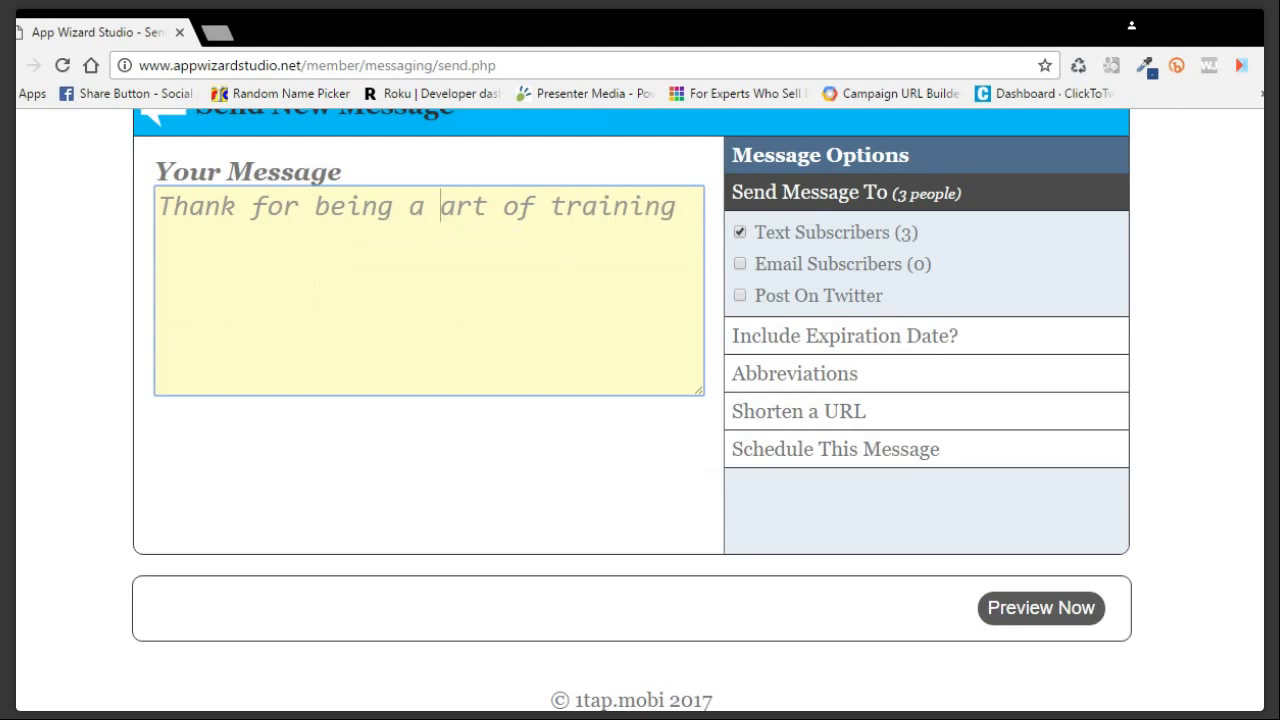
type("p")
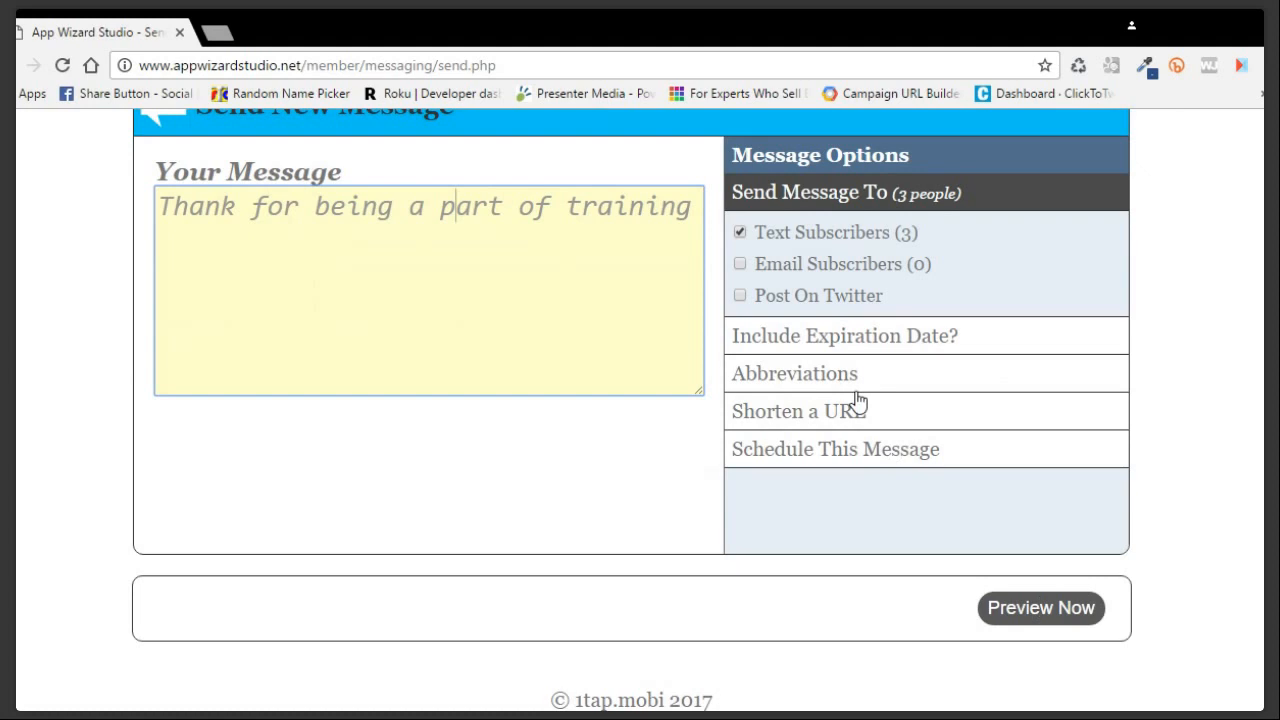
Include an expiration date in the message and set it to February 13, 2017.
left_click(846, 337)
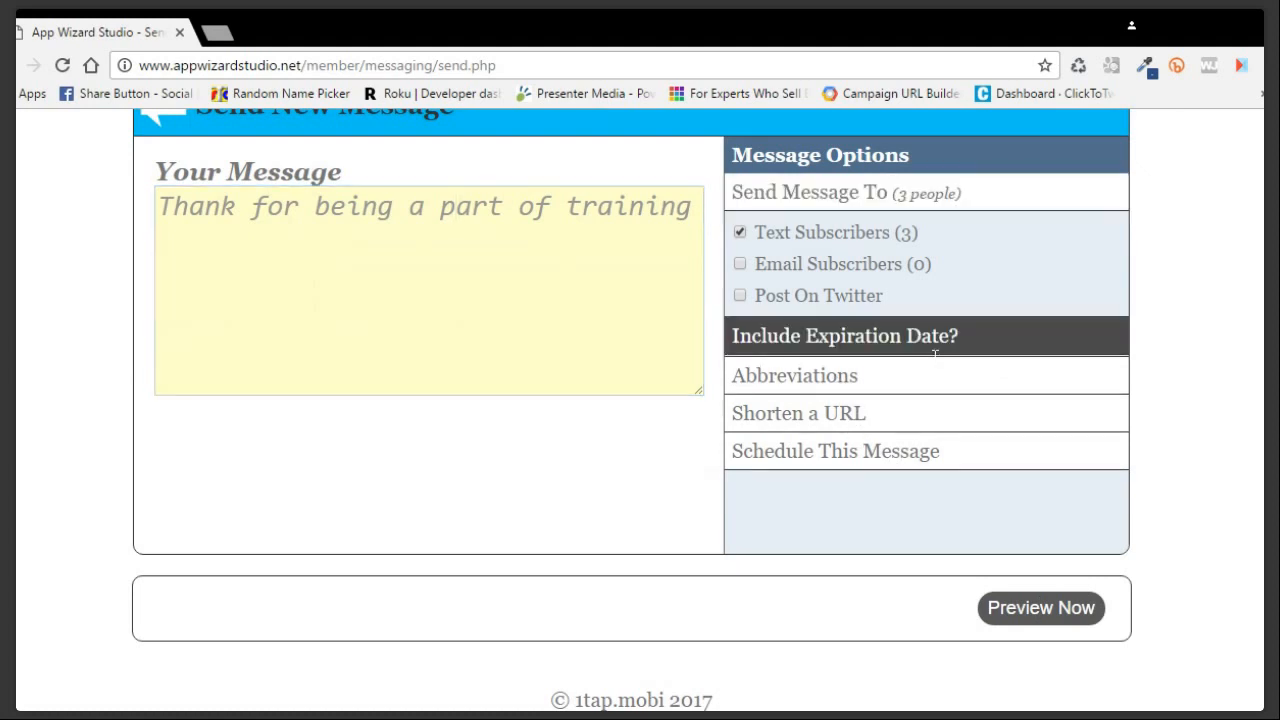
left_click(752, 297)
left_click(842, 489)
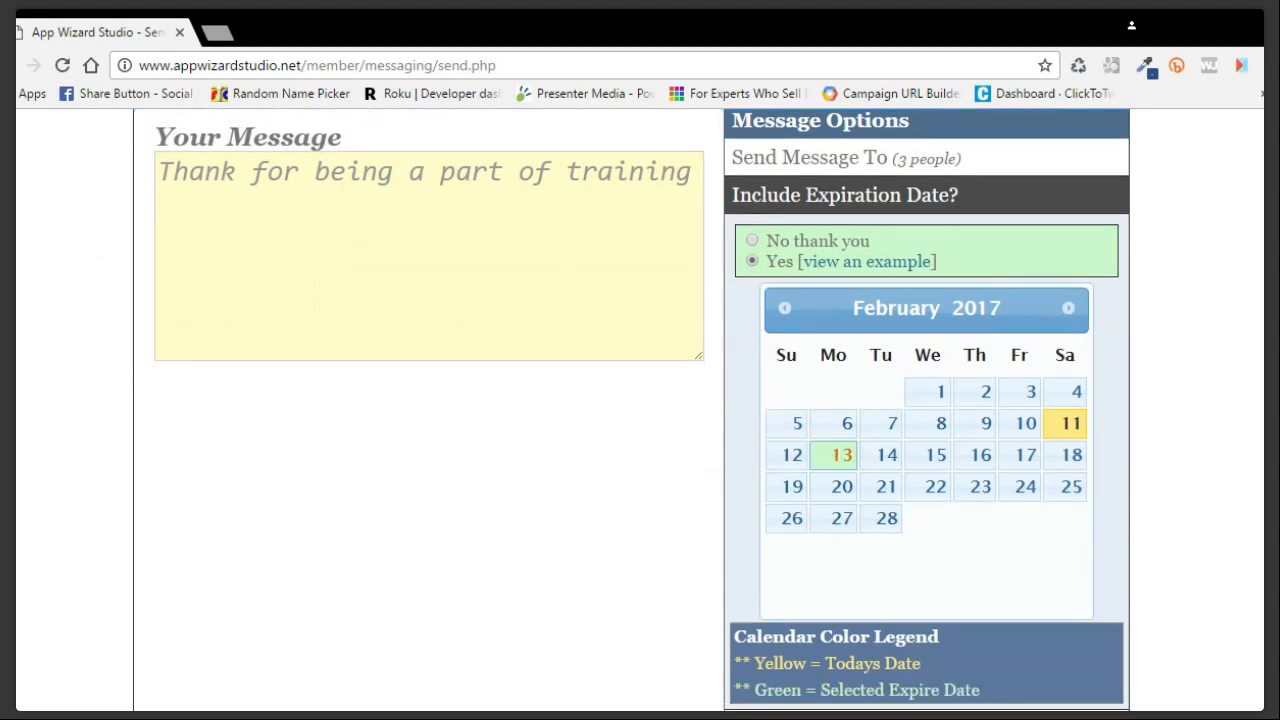
Preview the text message, send it to the subscribers, and continue back to the Send New Message page.
scroll(640, 410, "down", 3)
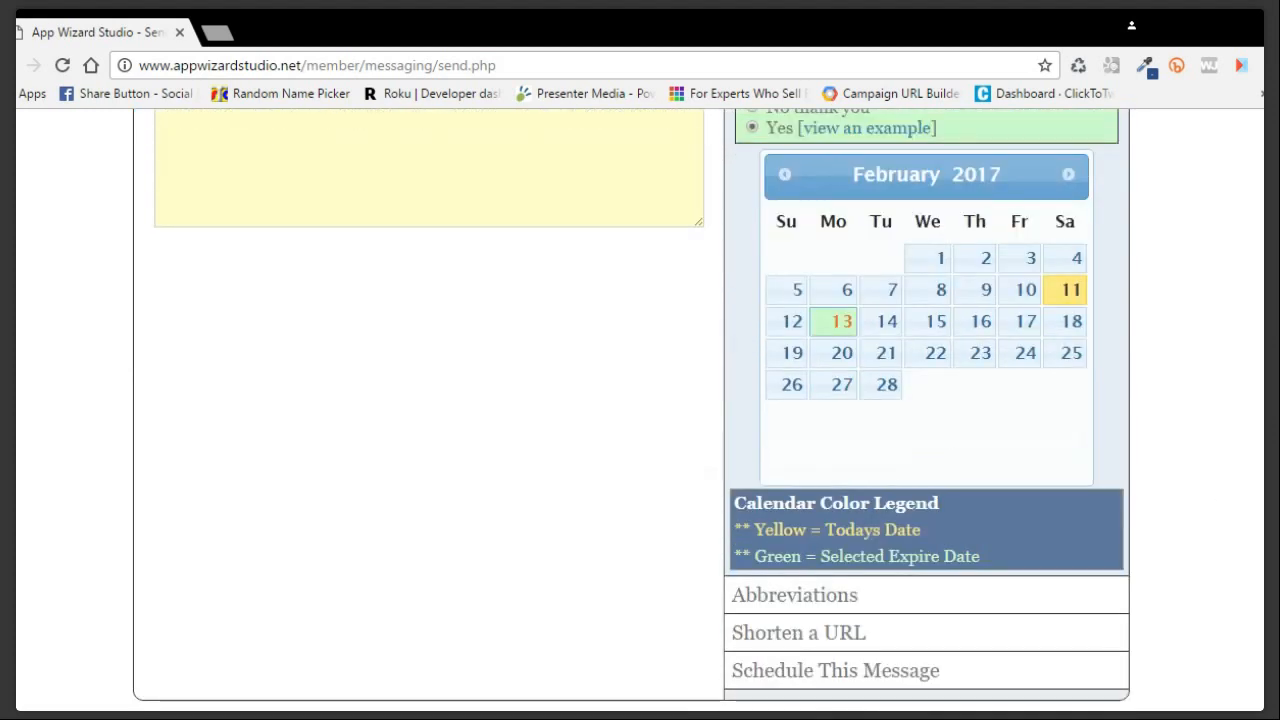
scroll(640, 400, "down", 2)
scroll(640, 400, "down", 2)
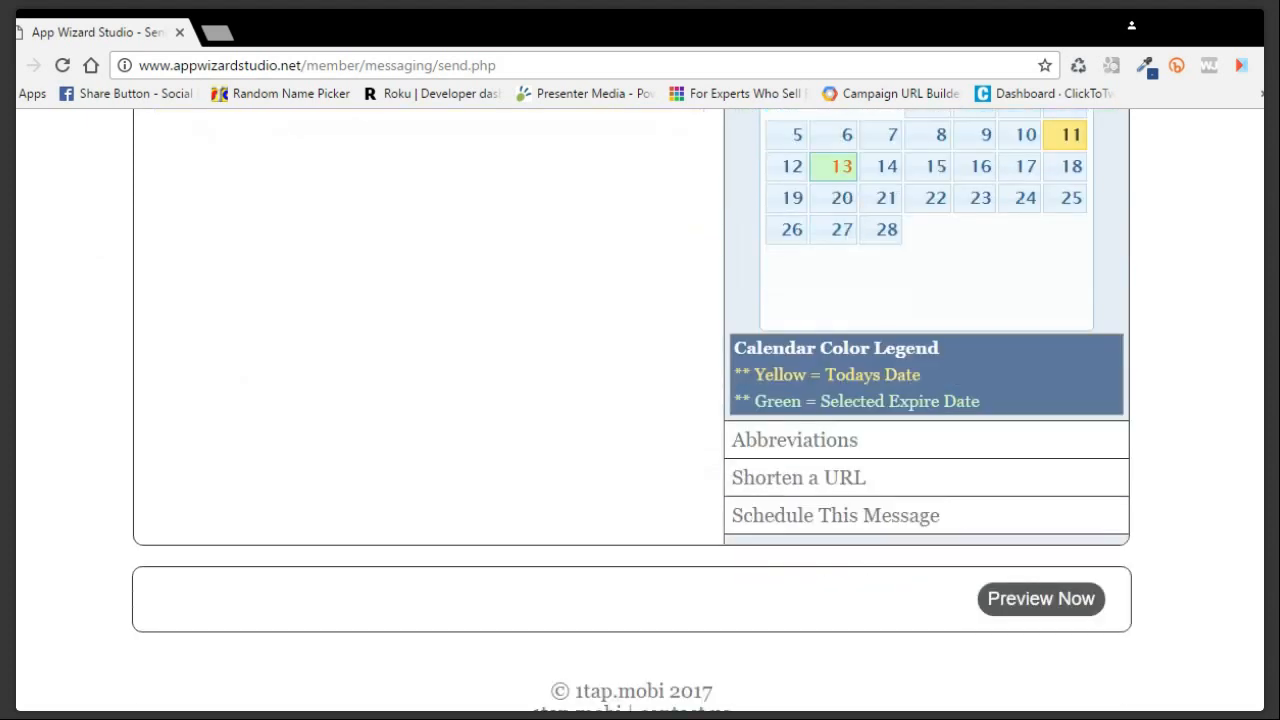
left_click(1041, 597)
scroll(640, 400, "down", 3)
scroll(505, 310, "down", 5)
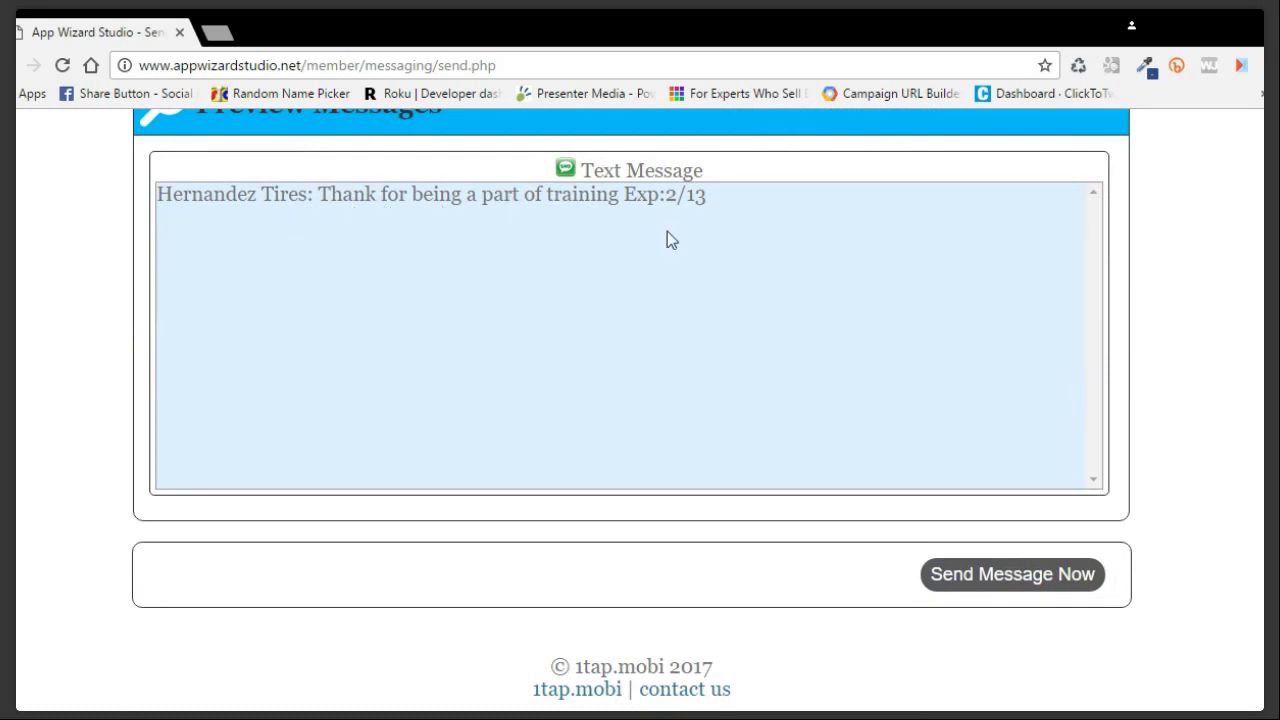
left_click(1025, 577)
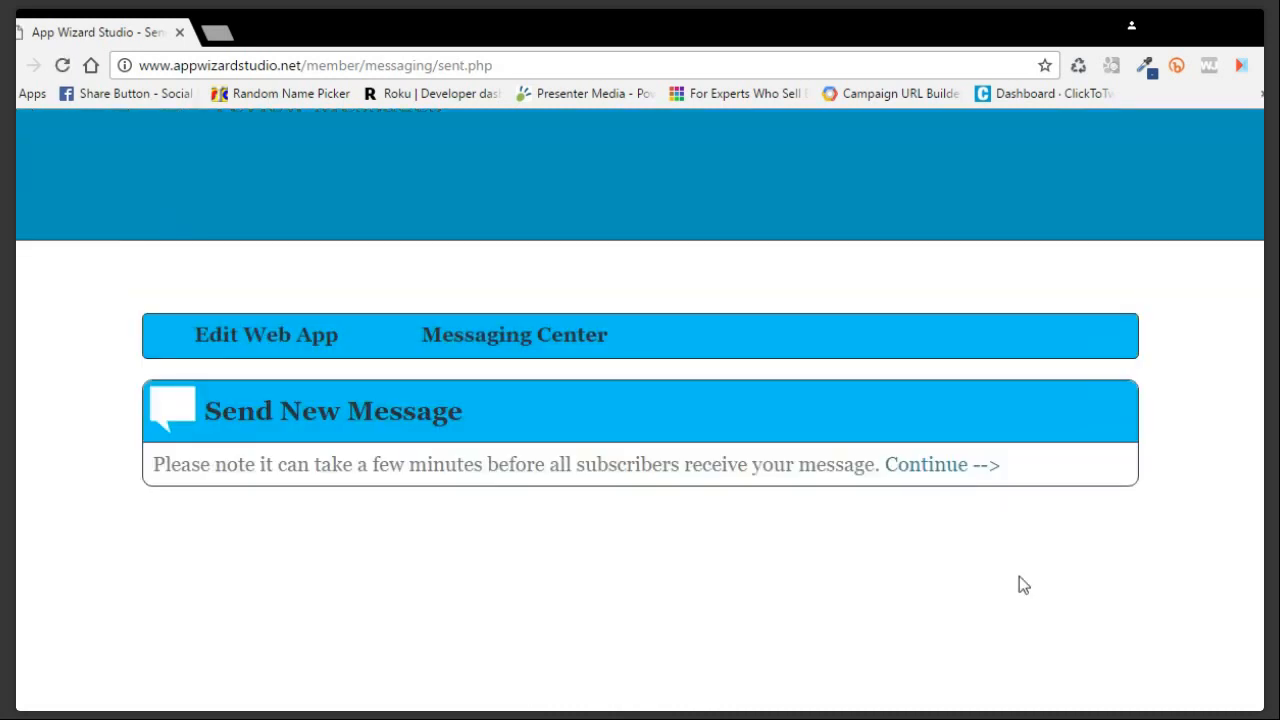
left_click(933, 470)
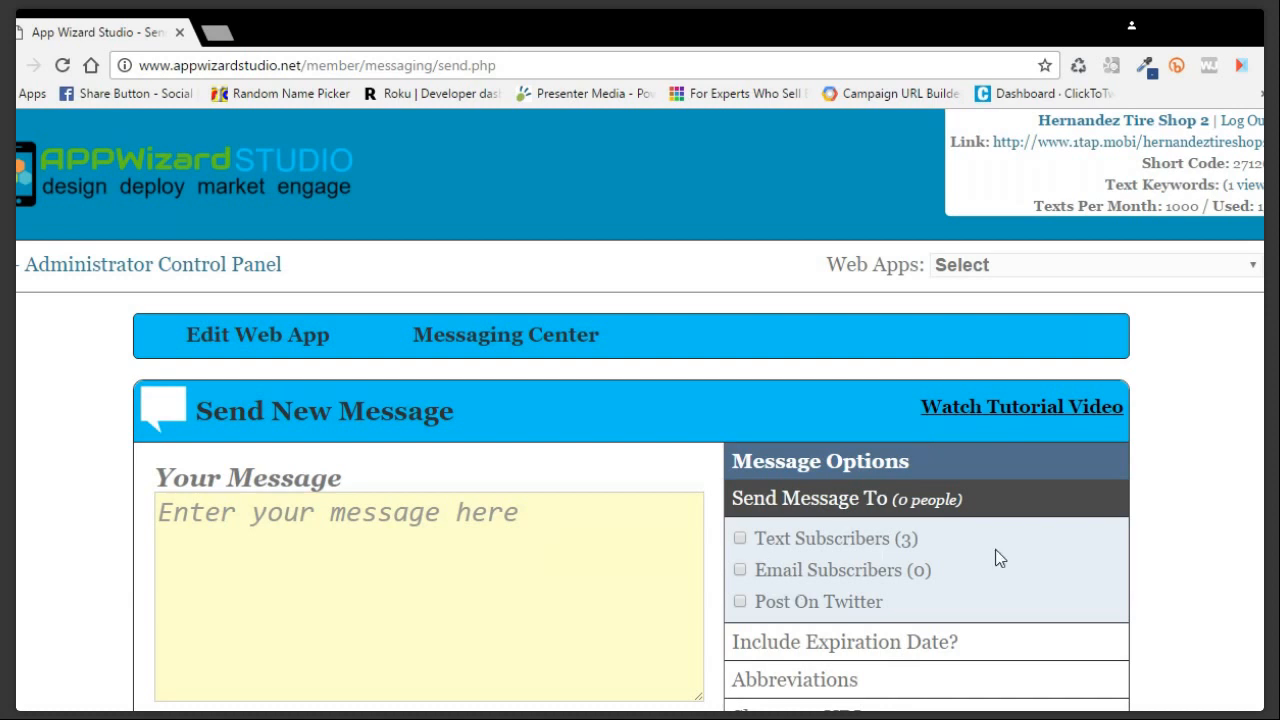
Open the Text Subscribers list from the Messaging Center and look over its entries.
left_click(538, 345)
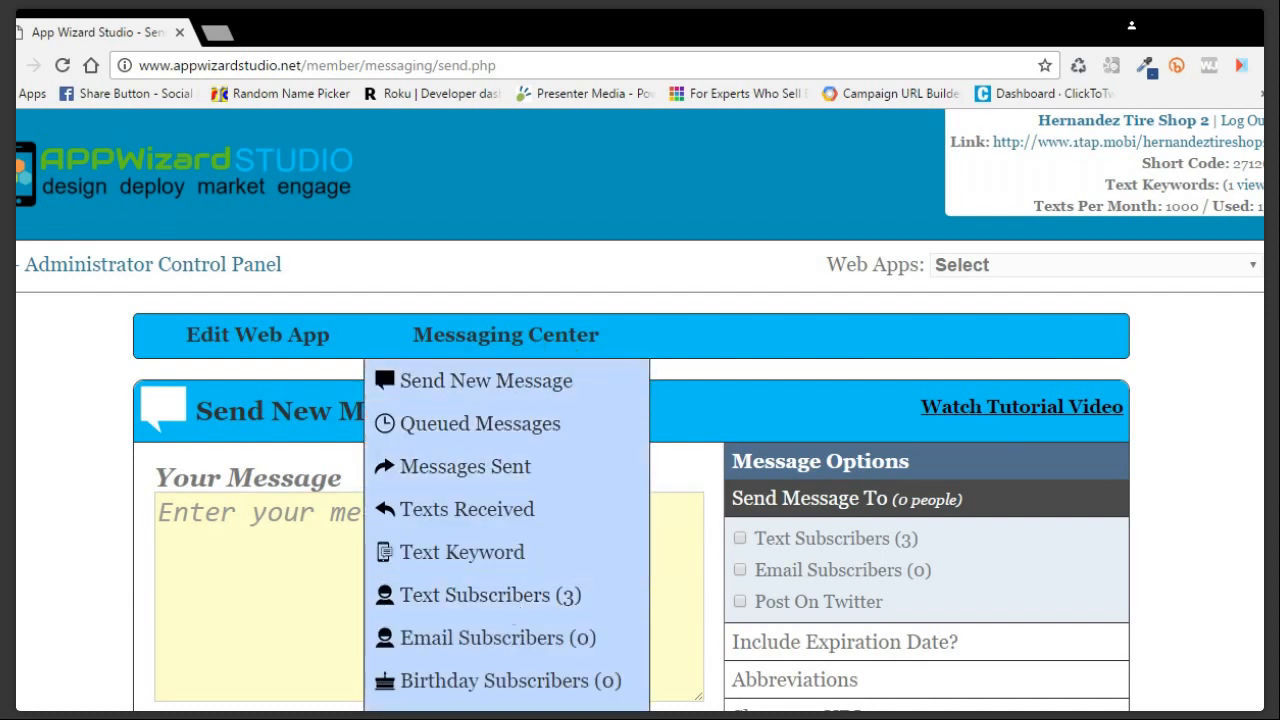
scroll(640, 410, "down", 1)
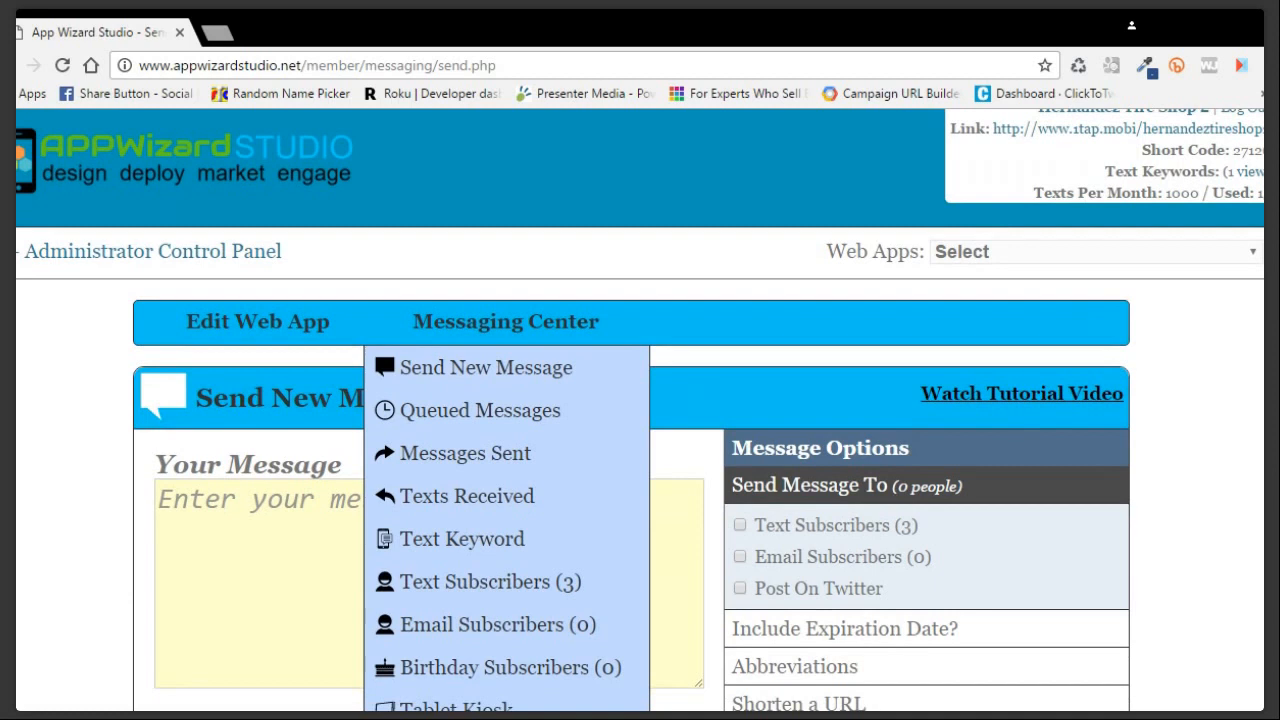
scroll(640, 410, "down", 3)
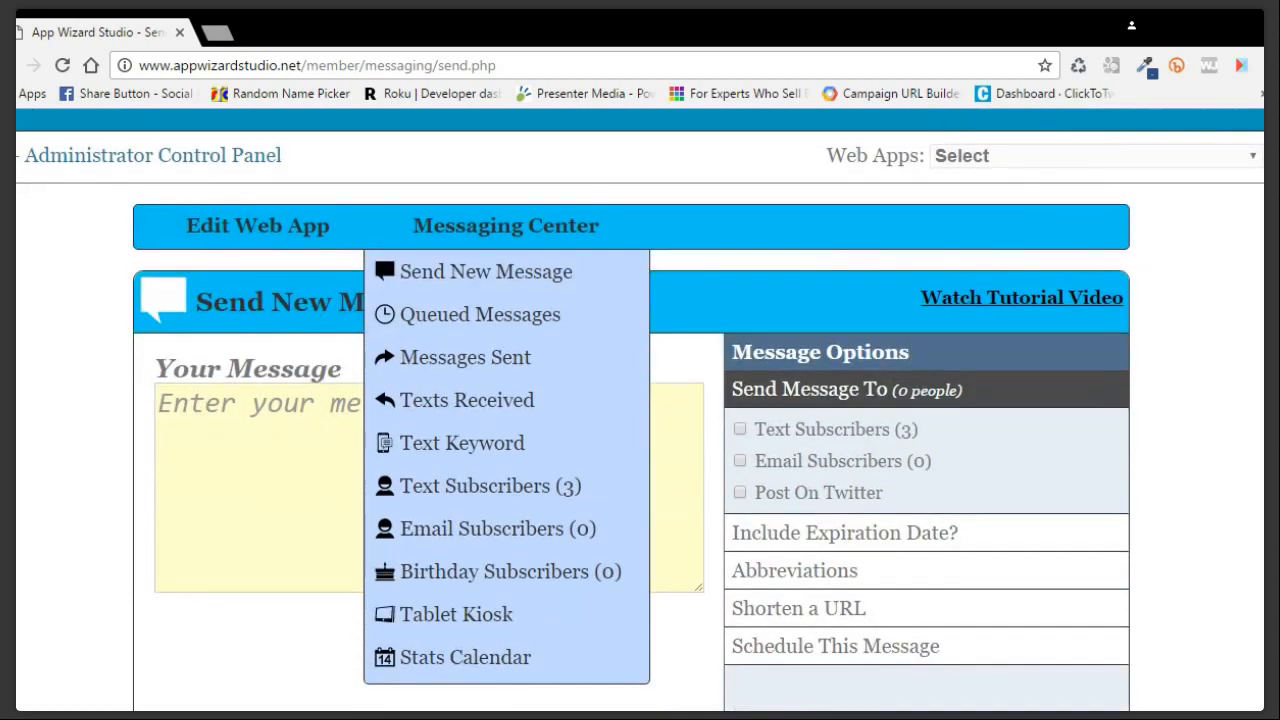
left_click(490, 451)
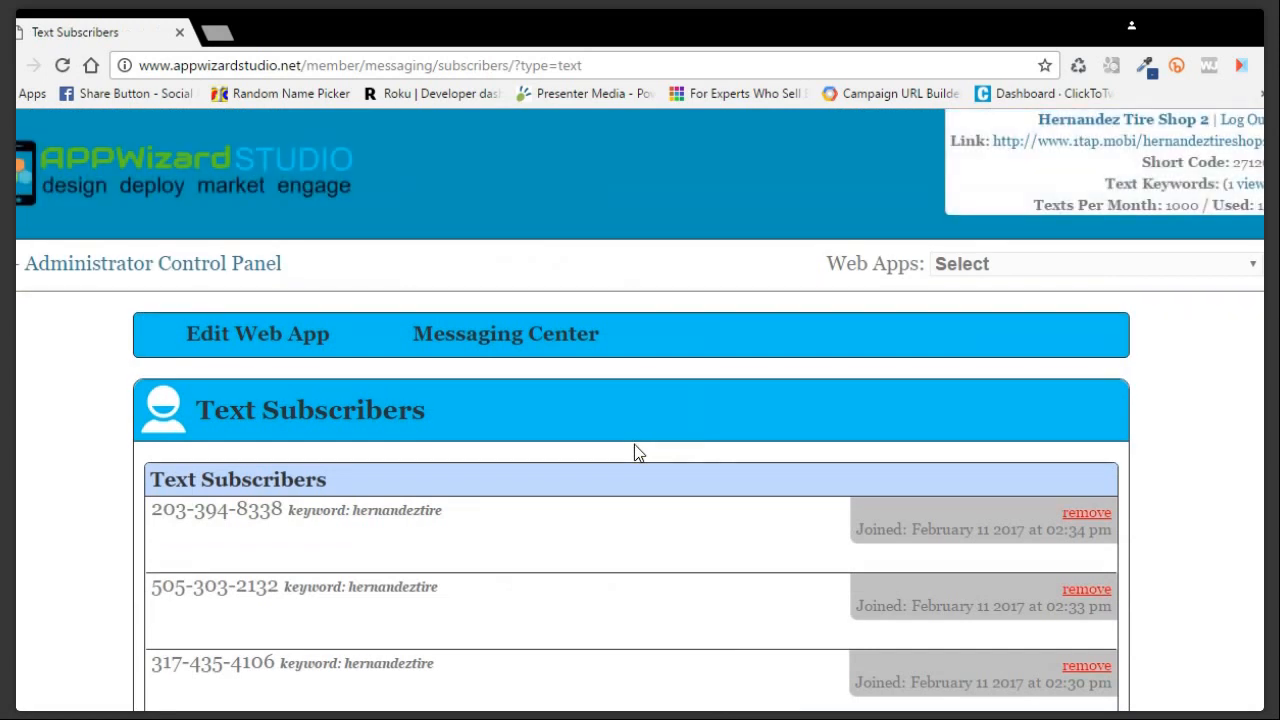
scroll(634, 451, "down", 2)
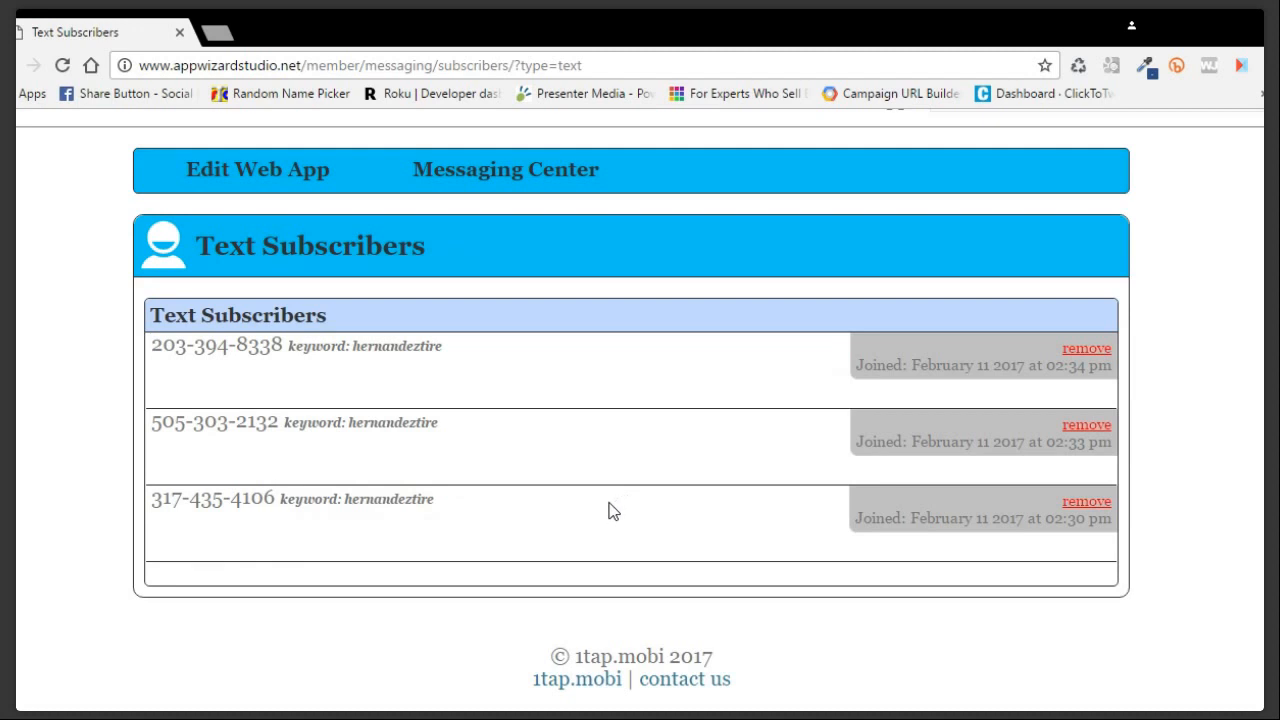
scroll(566, 474, "up", 1)
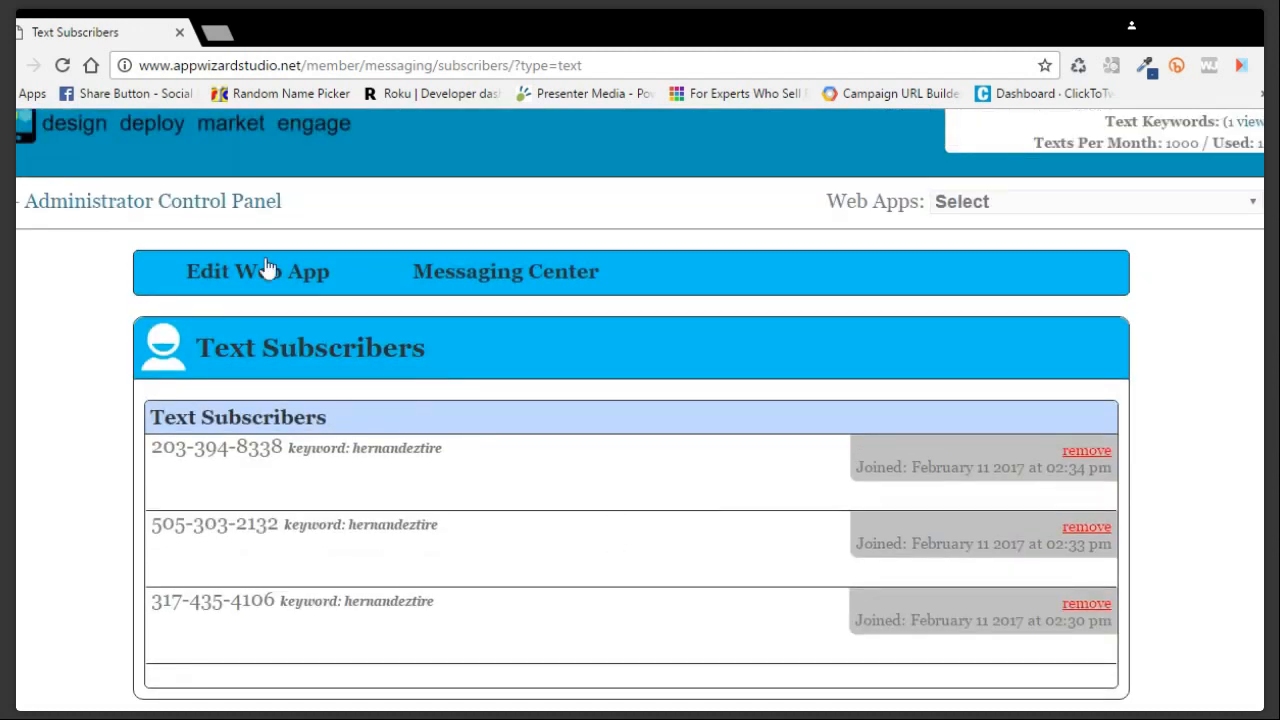
Return to the Administrator Control Panel and look over the Web Apps list.
left_click(236, 213)
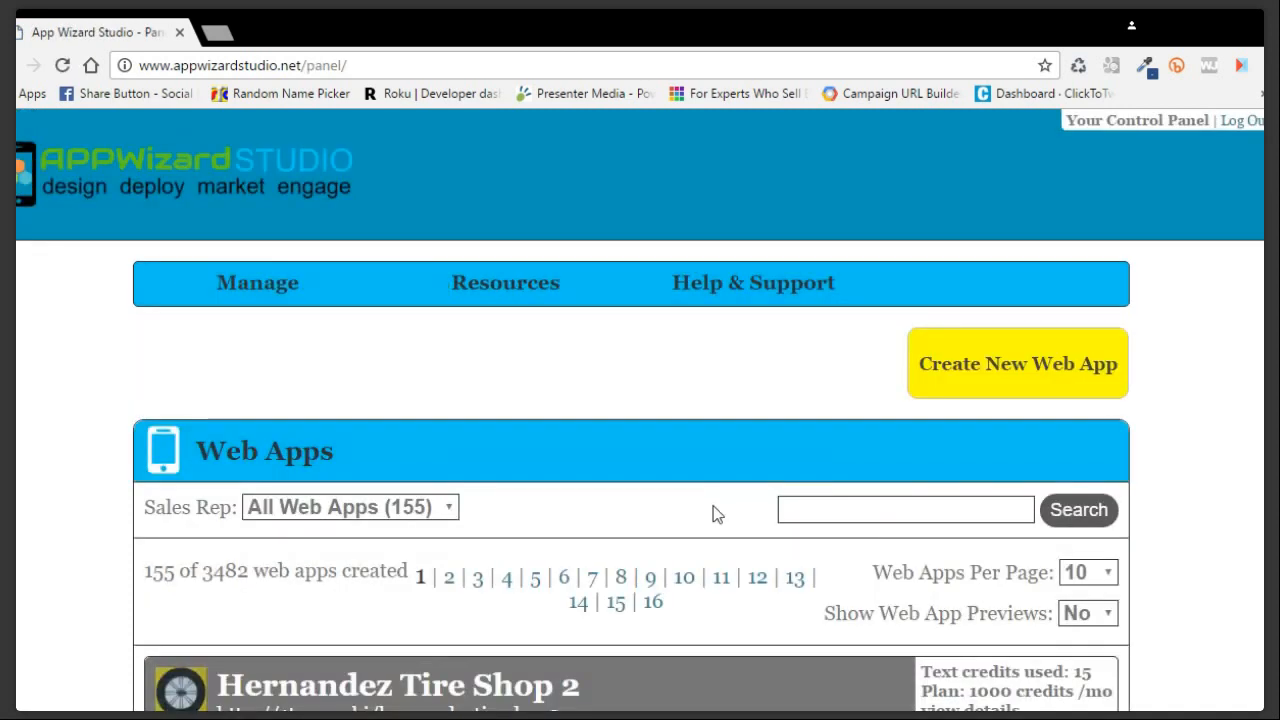
scroll(715, 513, "down", 1)
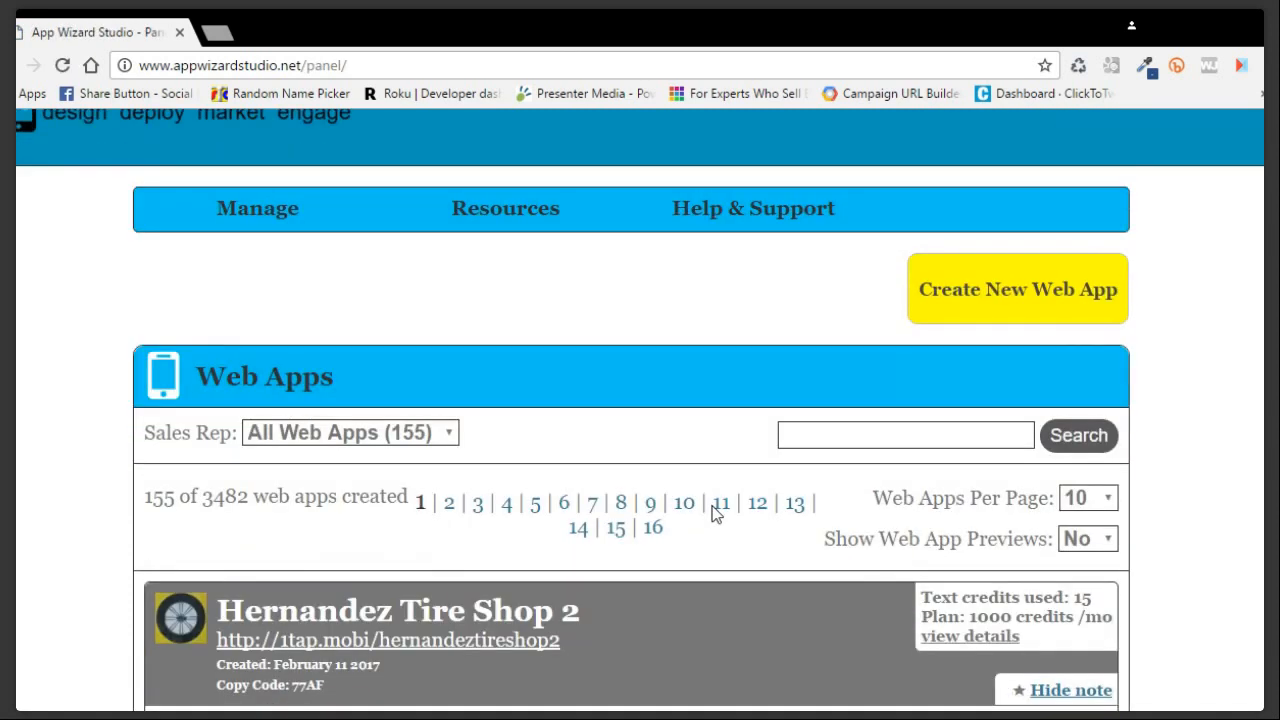
scroll(715, 513, "down", 1)
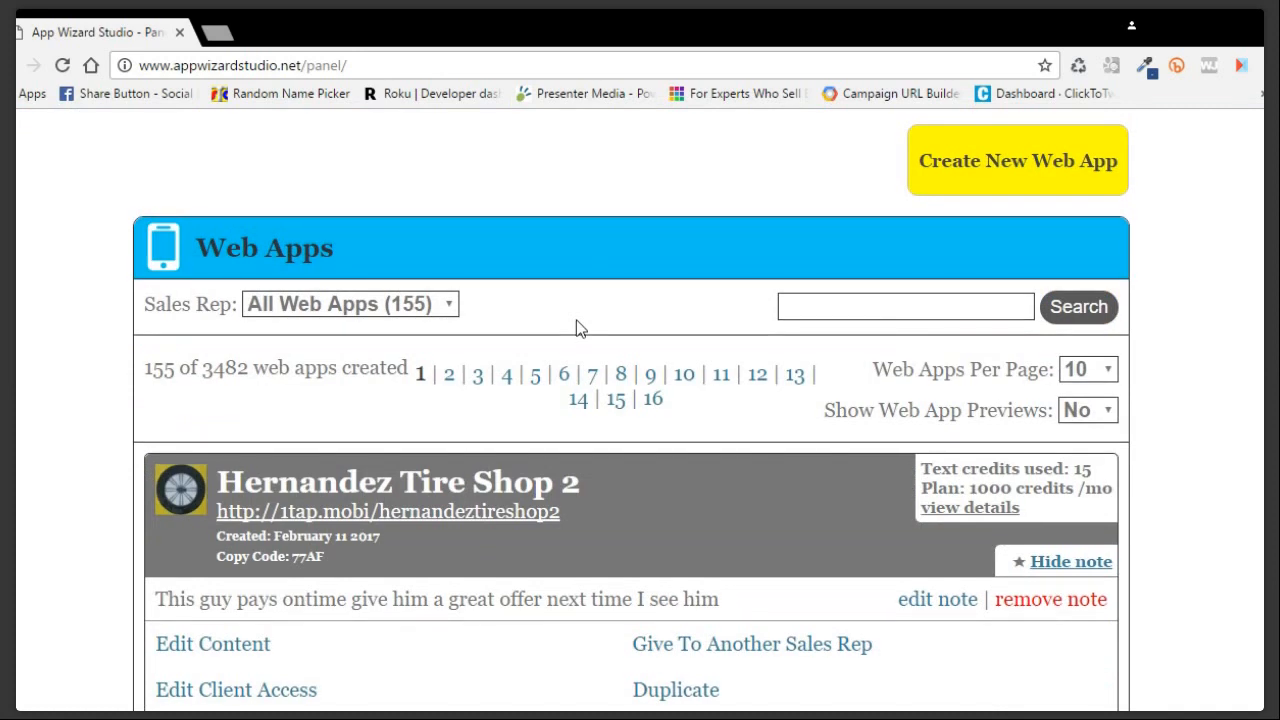
scroll(578, 328, "up", 1)
scroll(468, 415, "up", 2)
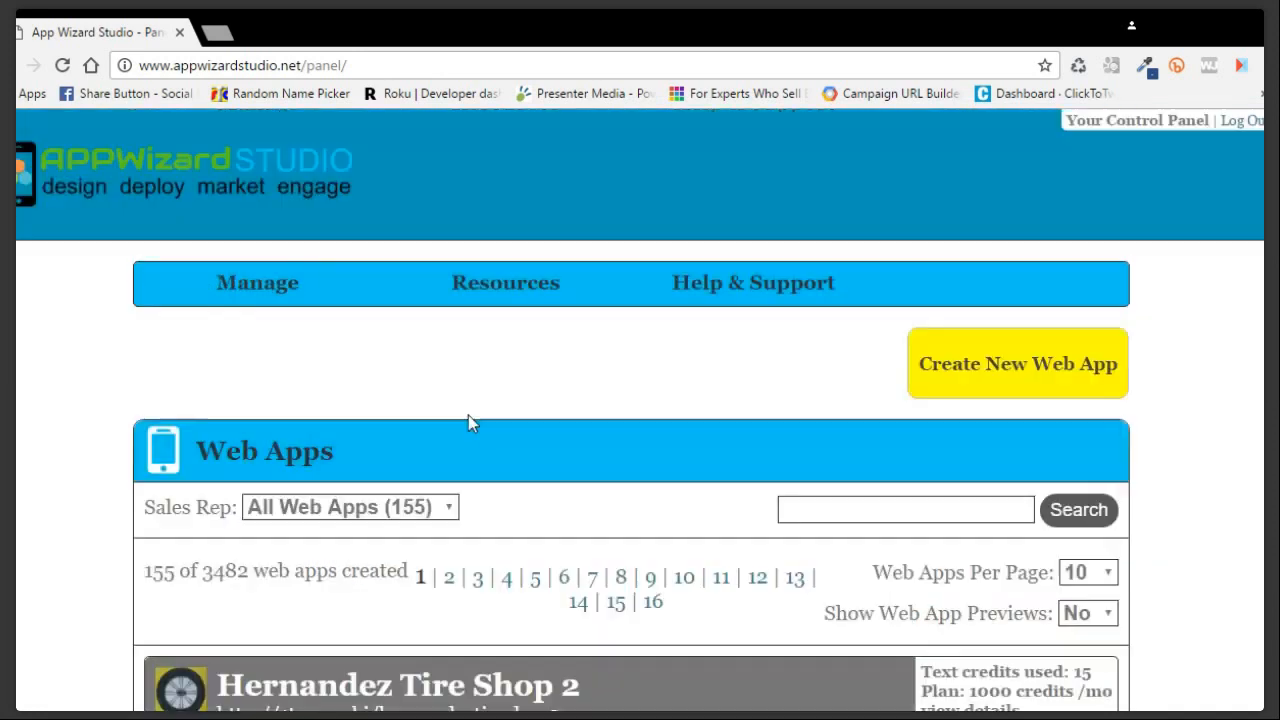
scroll(468, 416, "down", 1)
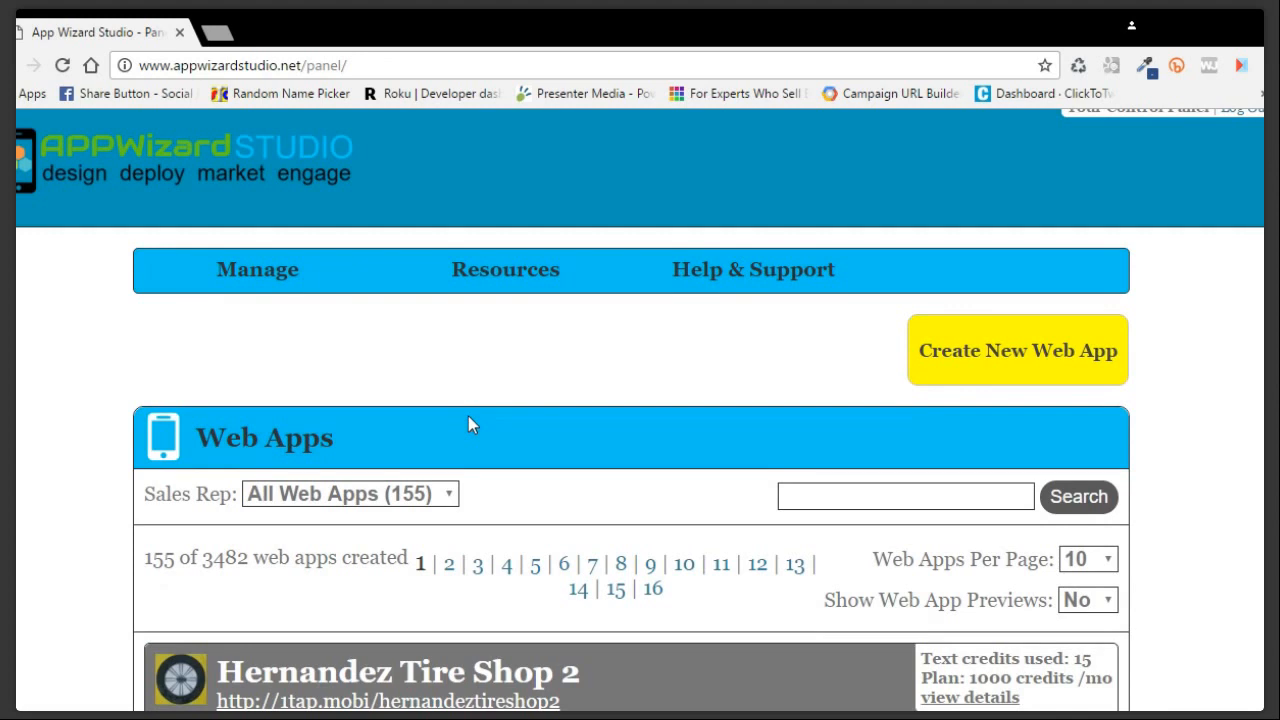
scroll(468, 416, "down", 1)
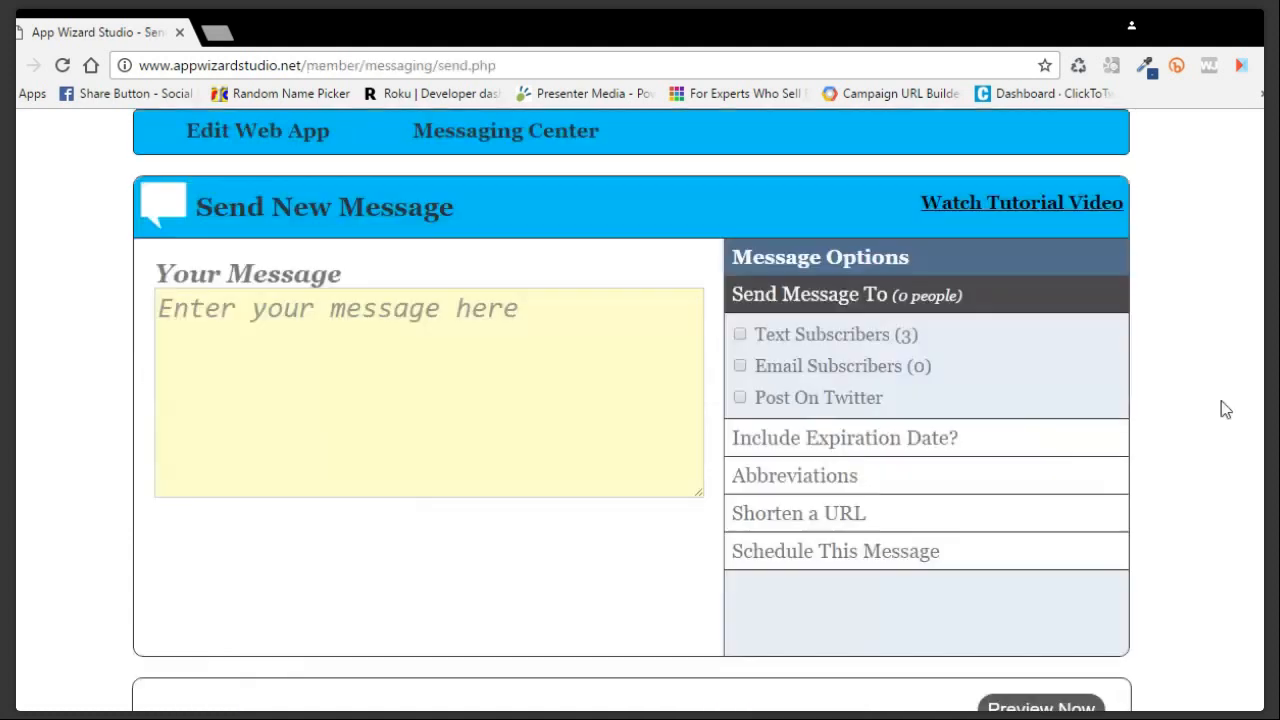
Write "Week 1 this is a test Message" as the text of a new message.
left_click(398, 309)
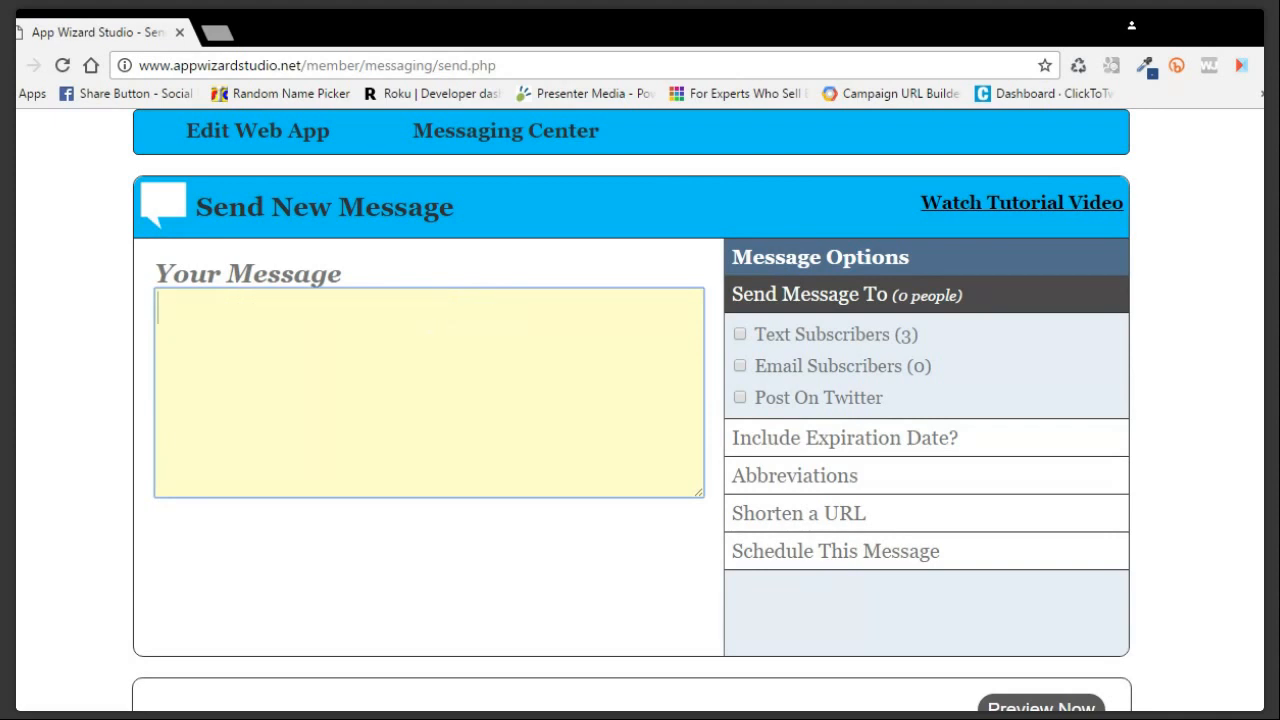
type("Week 1")
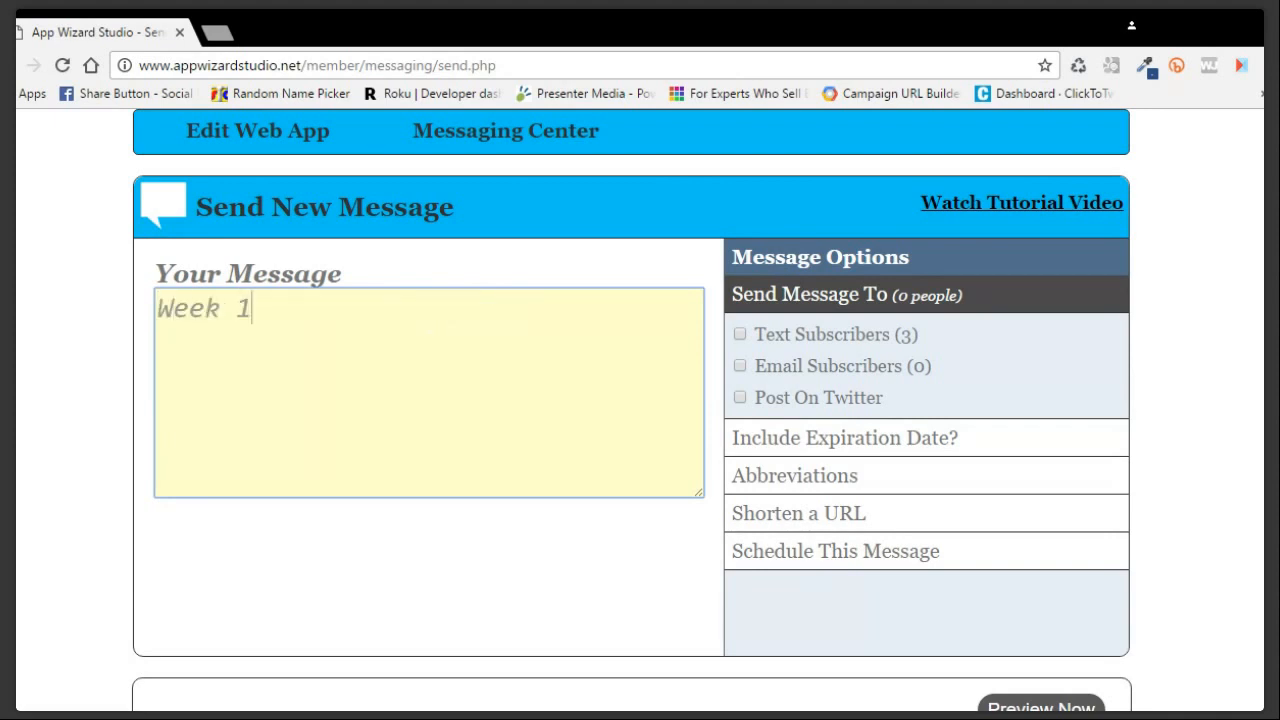
type(" this is a test ")
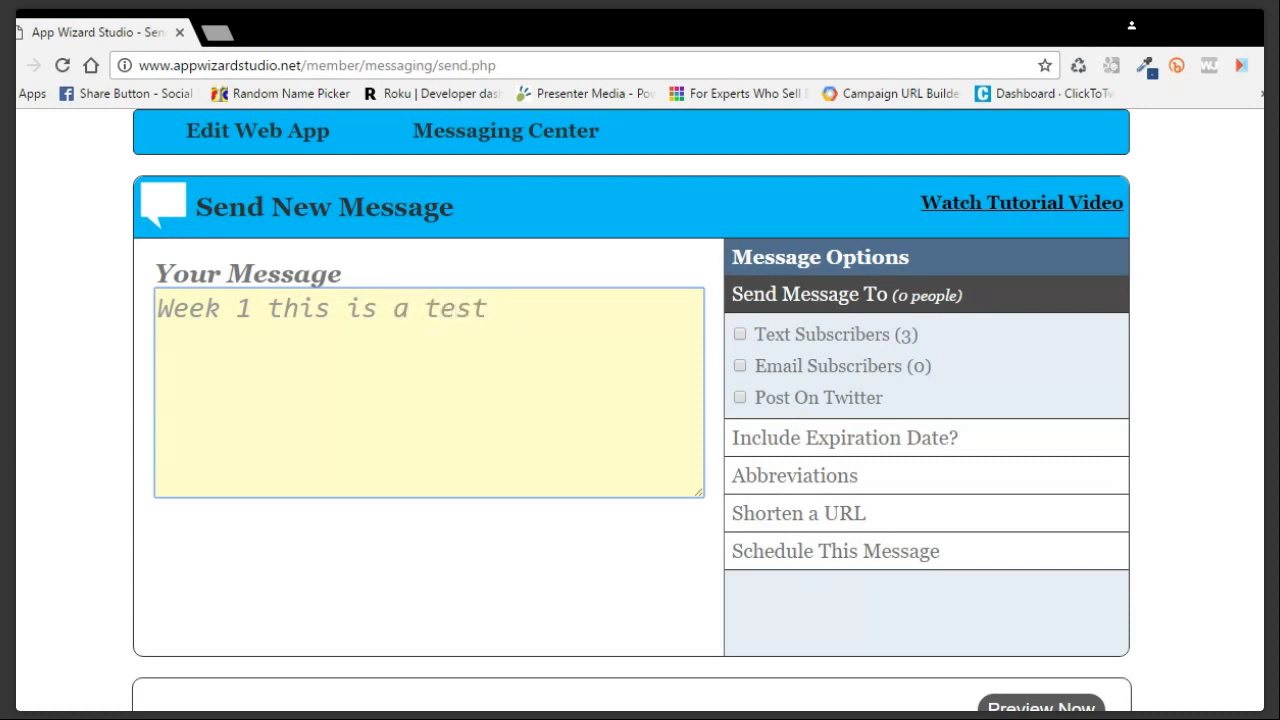
type("Message")
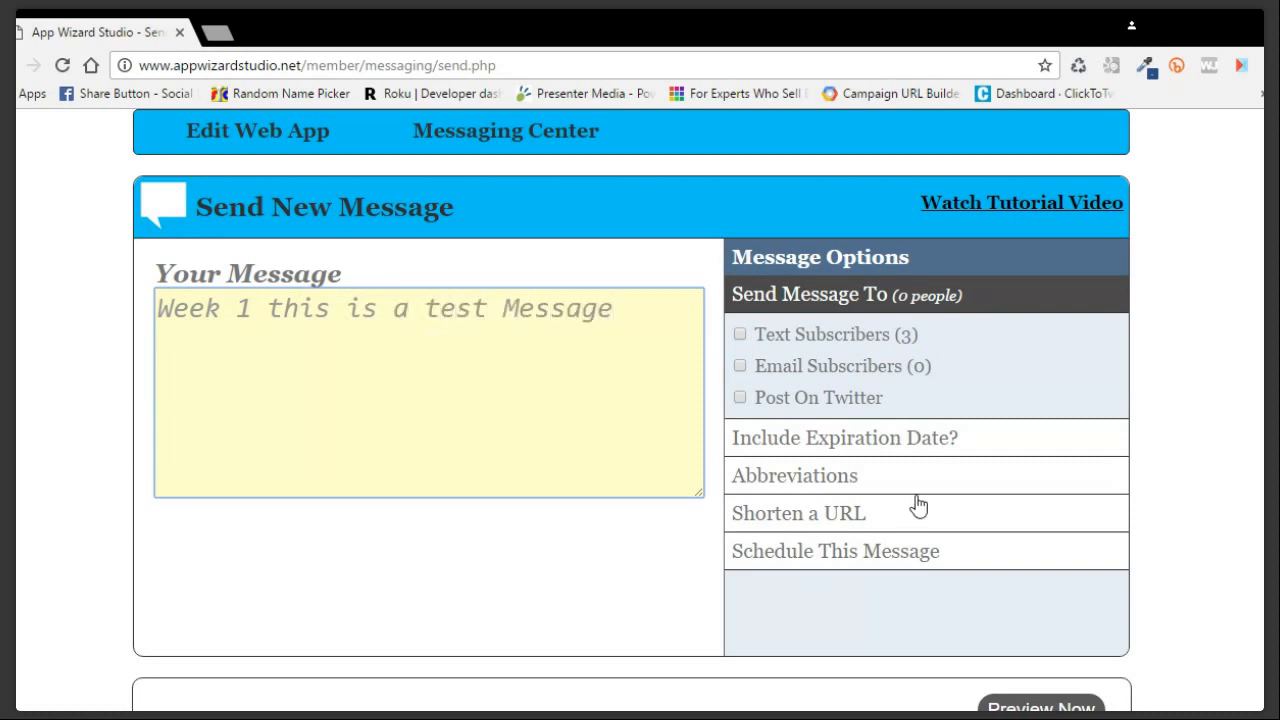
Schedule the message for another time and set its send date to February 17th.
left_click(930, 556)
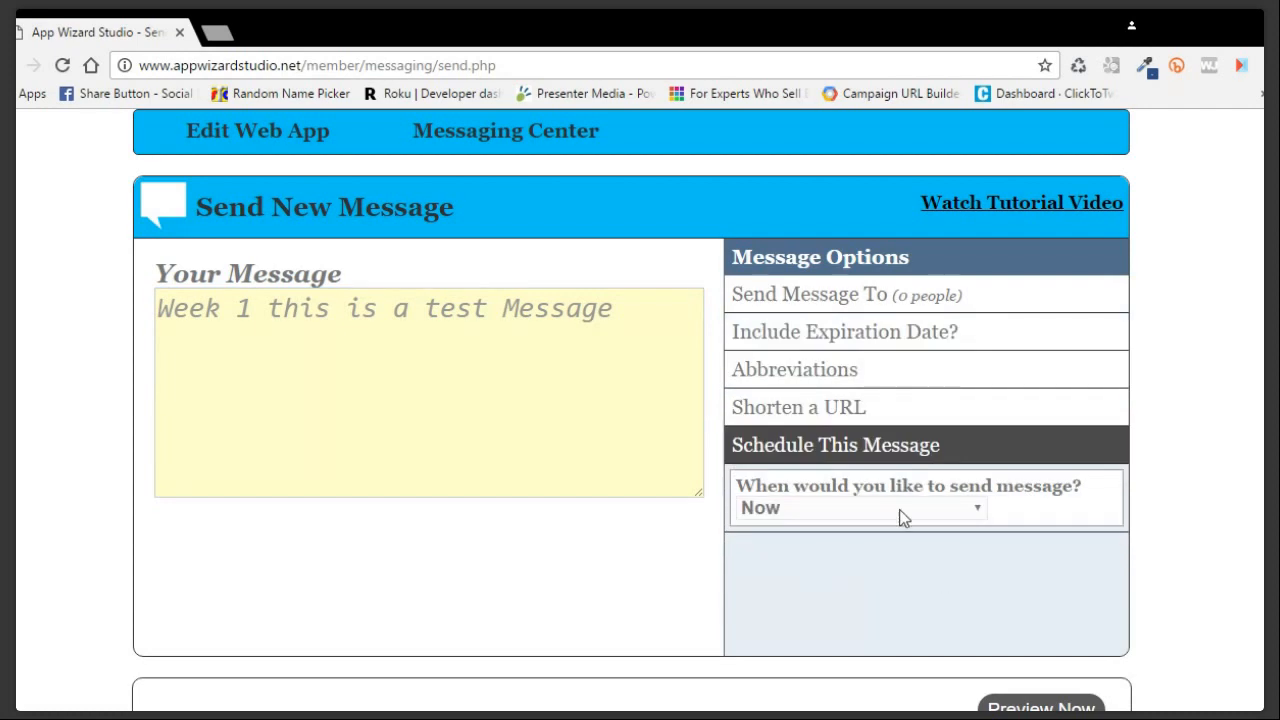
left_click(901, 516)
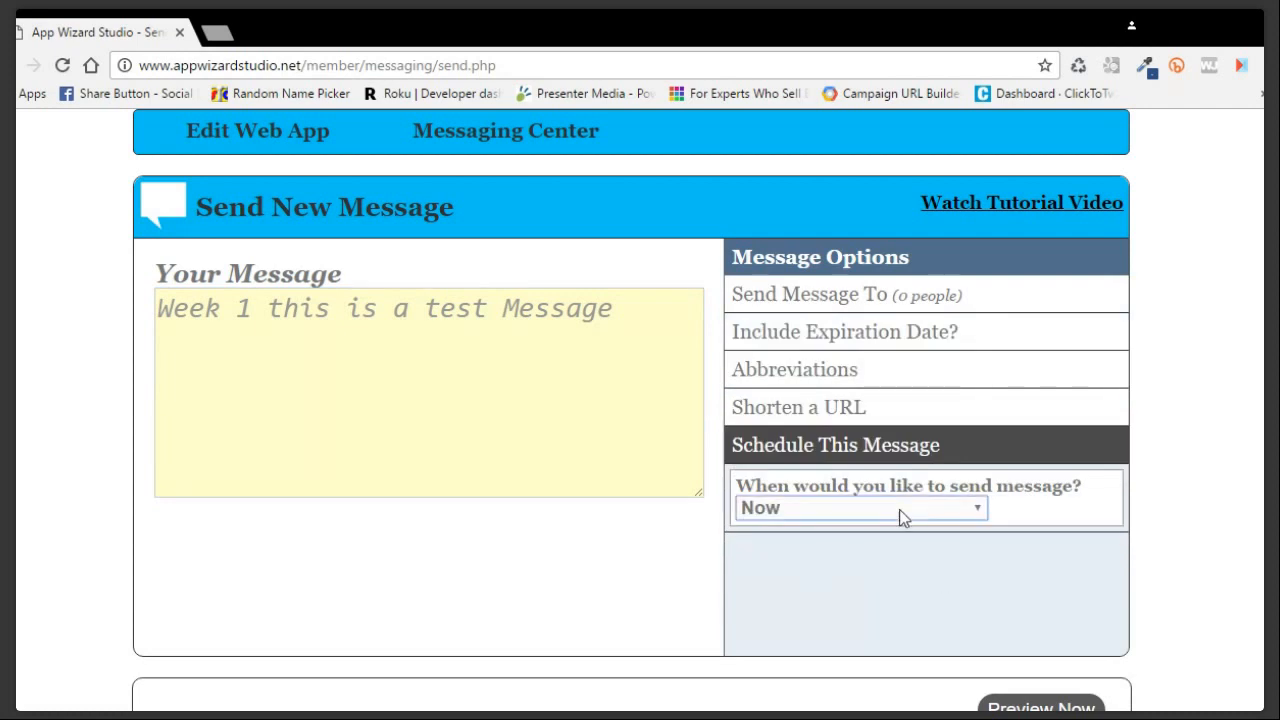
left_click(905, 560)
scroll(1191, 519, "down", 1)
scroll(1191, 518, "down", 2)
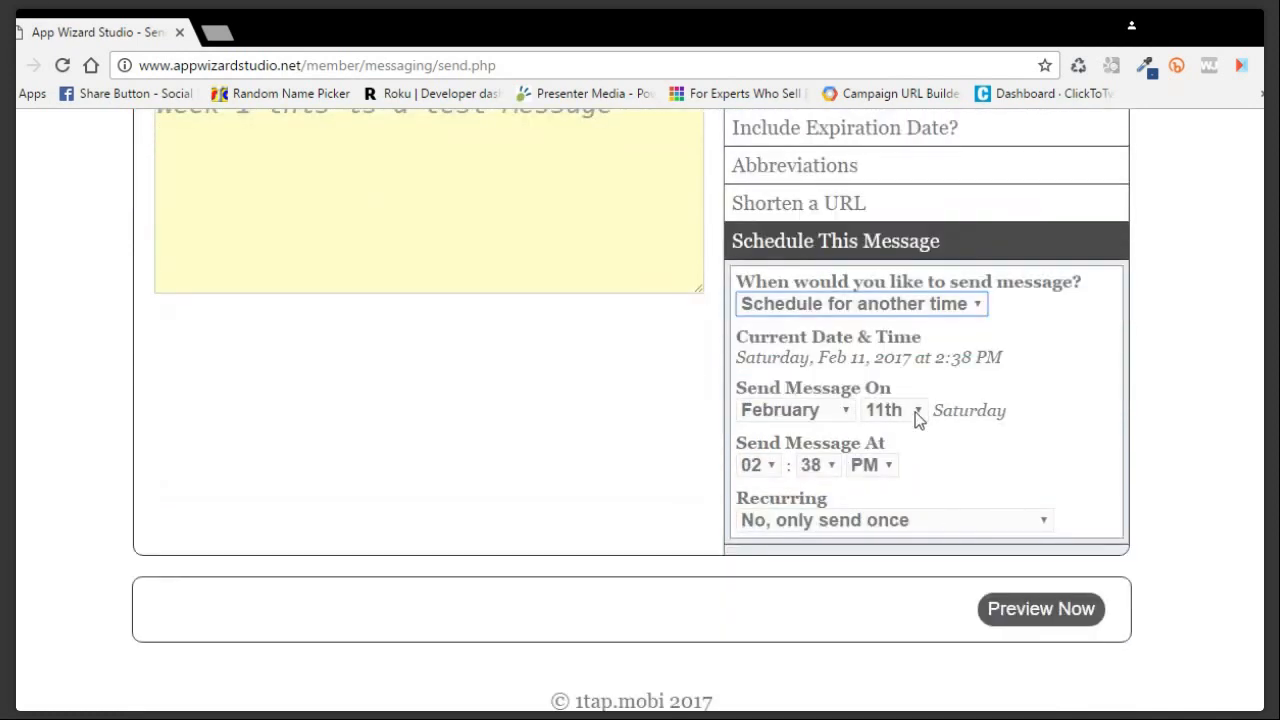
left_click(916, 412)
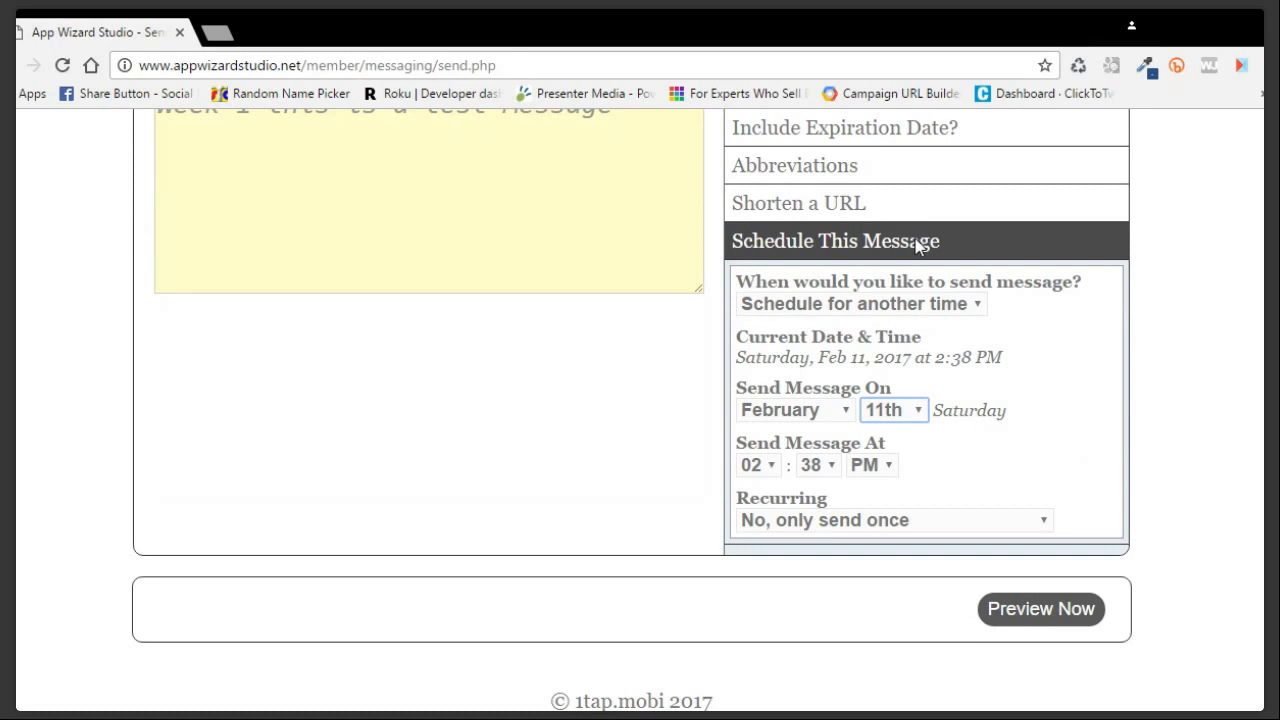
left_click(882, 314)
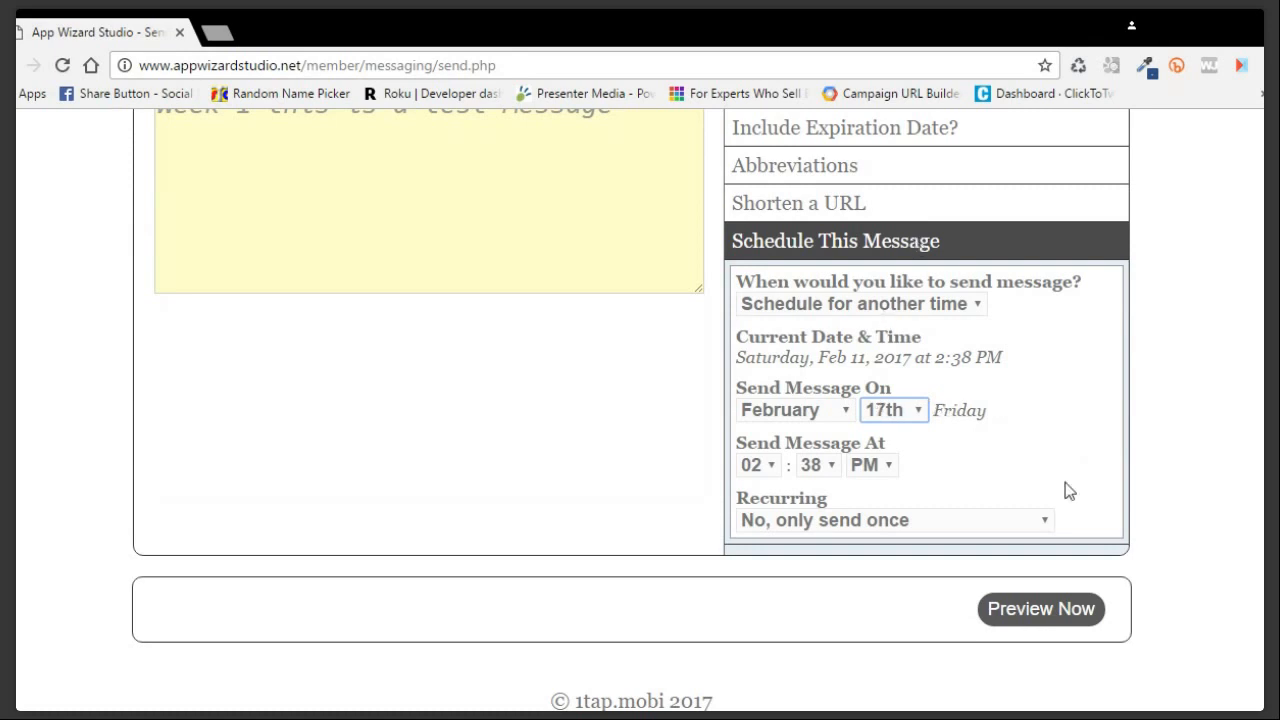
Check the recurring options, try to preview the scheduled message, and reload the Send New Message page.
left_click(896, 529)
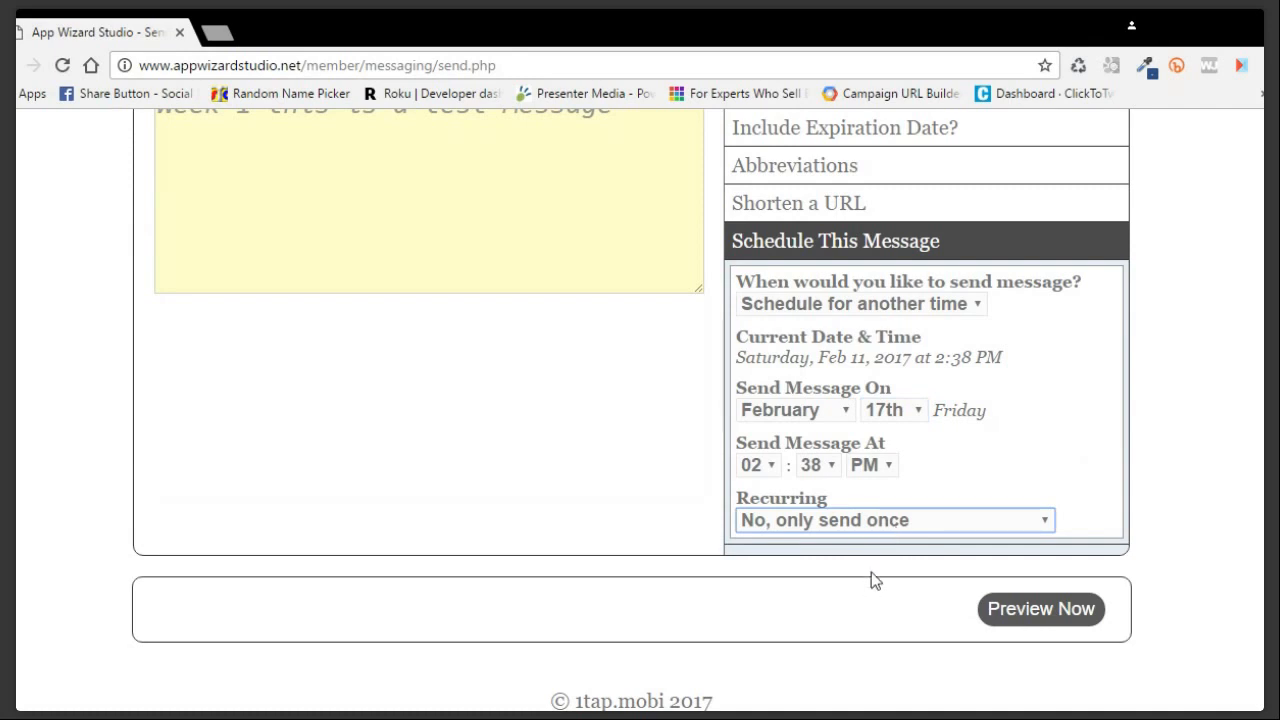
left_click(1048, 484)
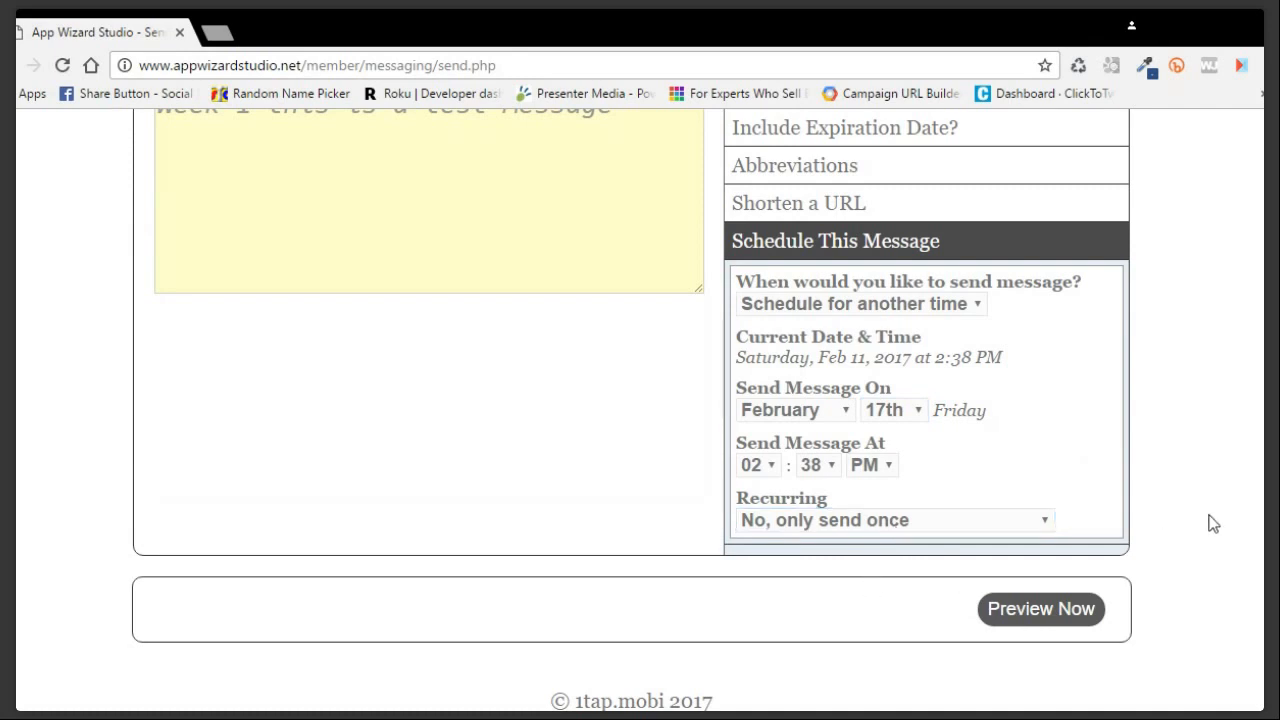
scroll(1208, 526, "down", 1)
left_click(1032, 566)
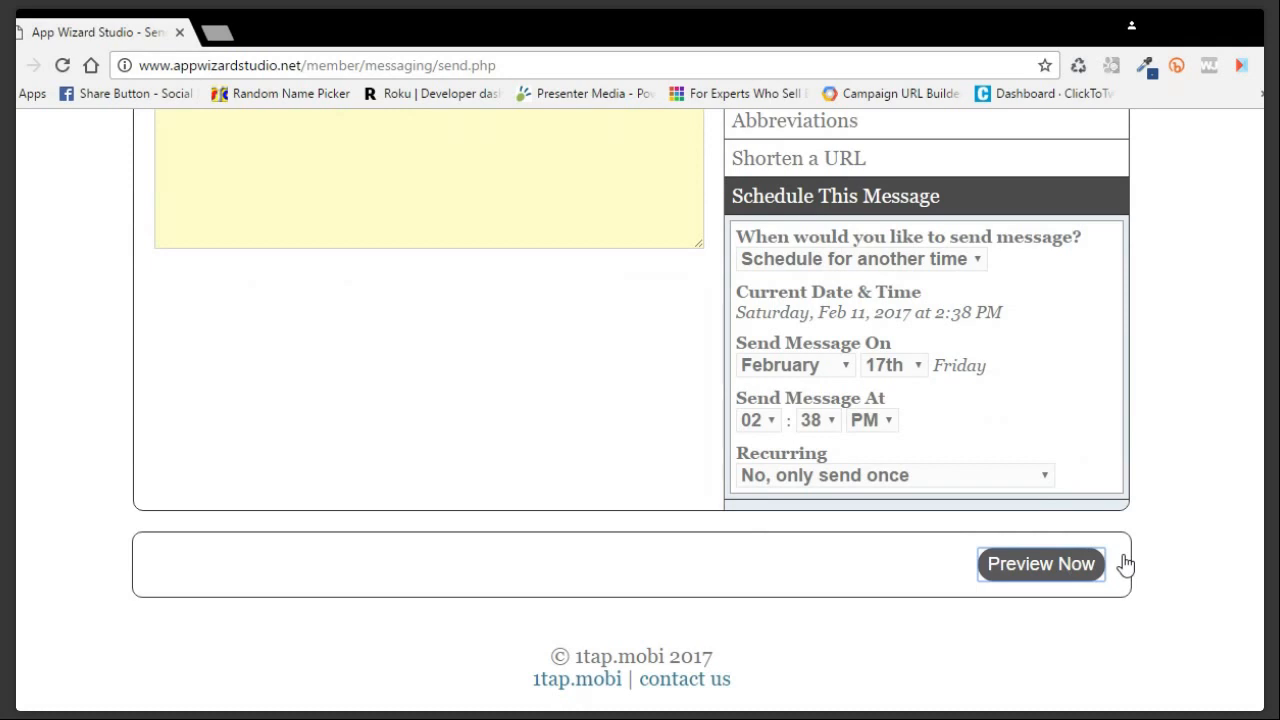
mouse_move(1268, 474)
left_mouse_down()
mouse_move(1268, 394)
mouse_move(1268, 473)
mouse_move(1268, 449)
left_mouse_up()
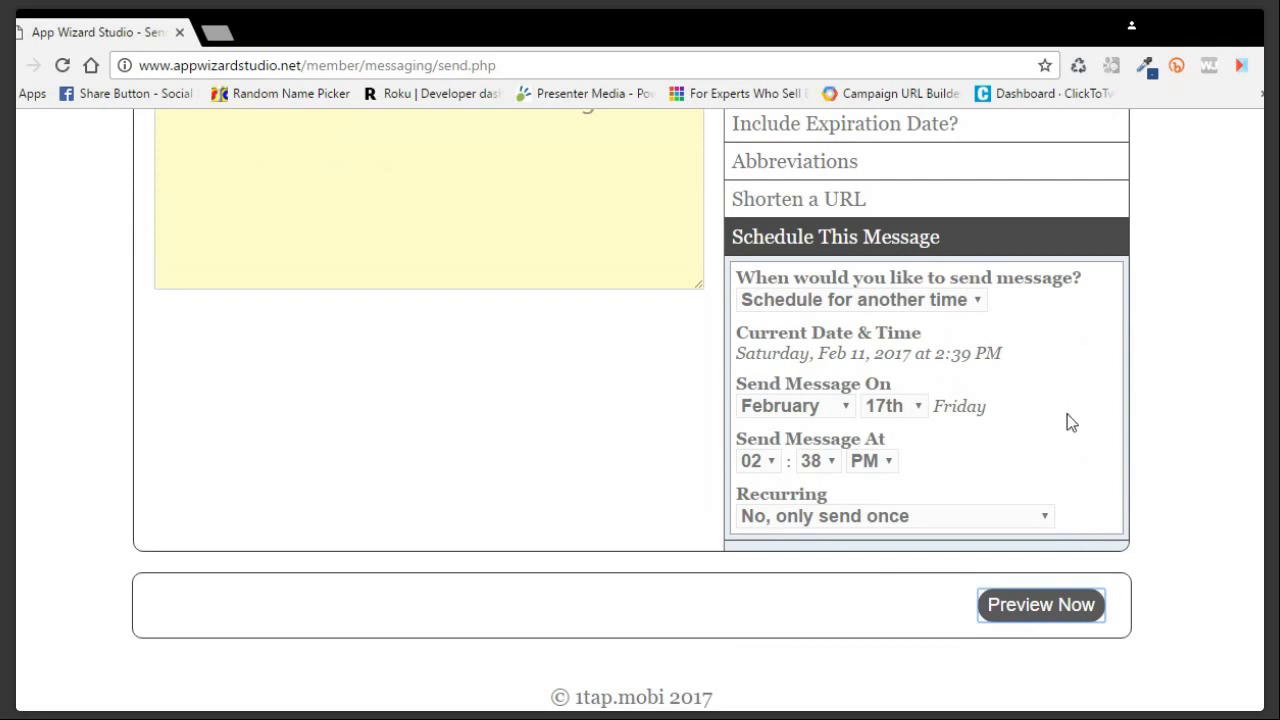
scroll(1068, 445, "down", 1)
scroll(1103, 430, "up", 3)
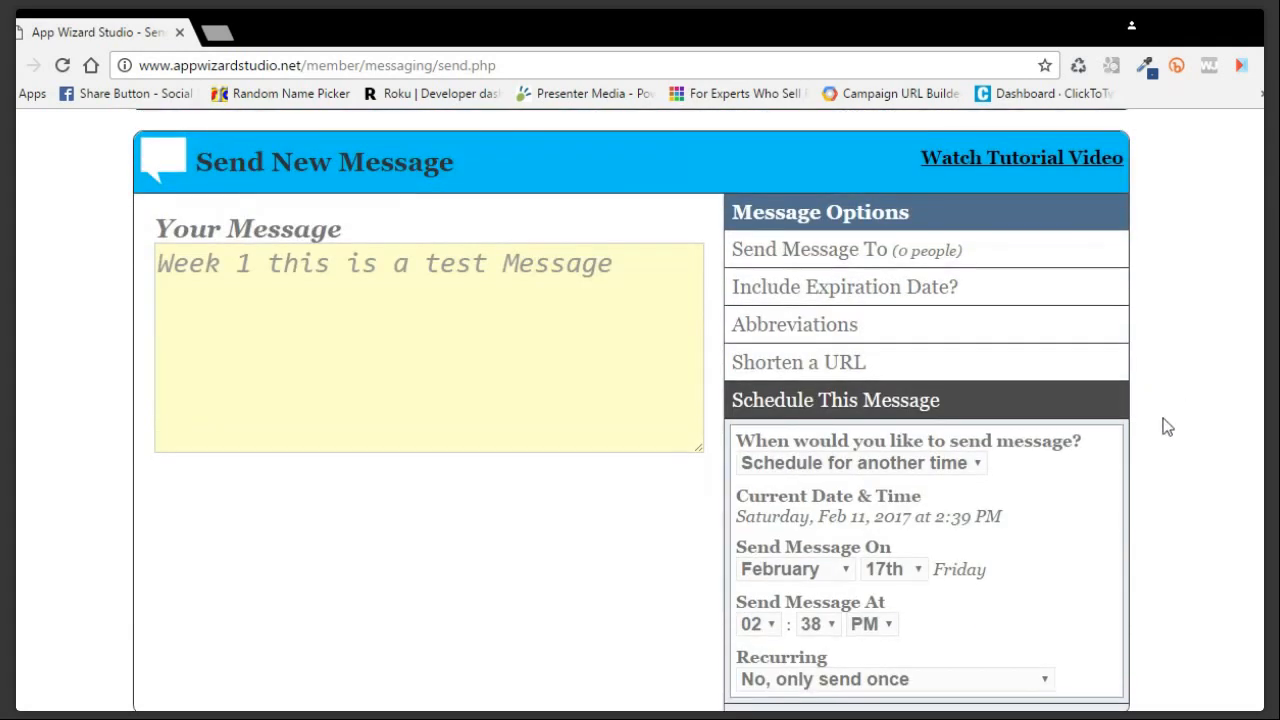
key("F5")
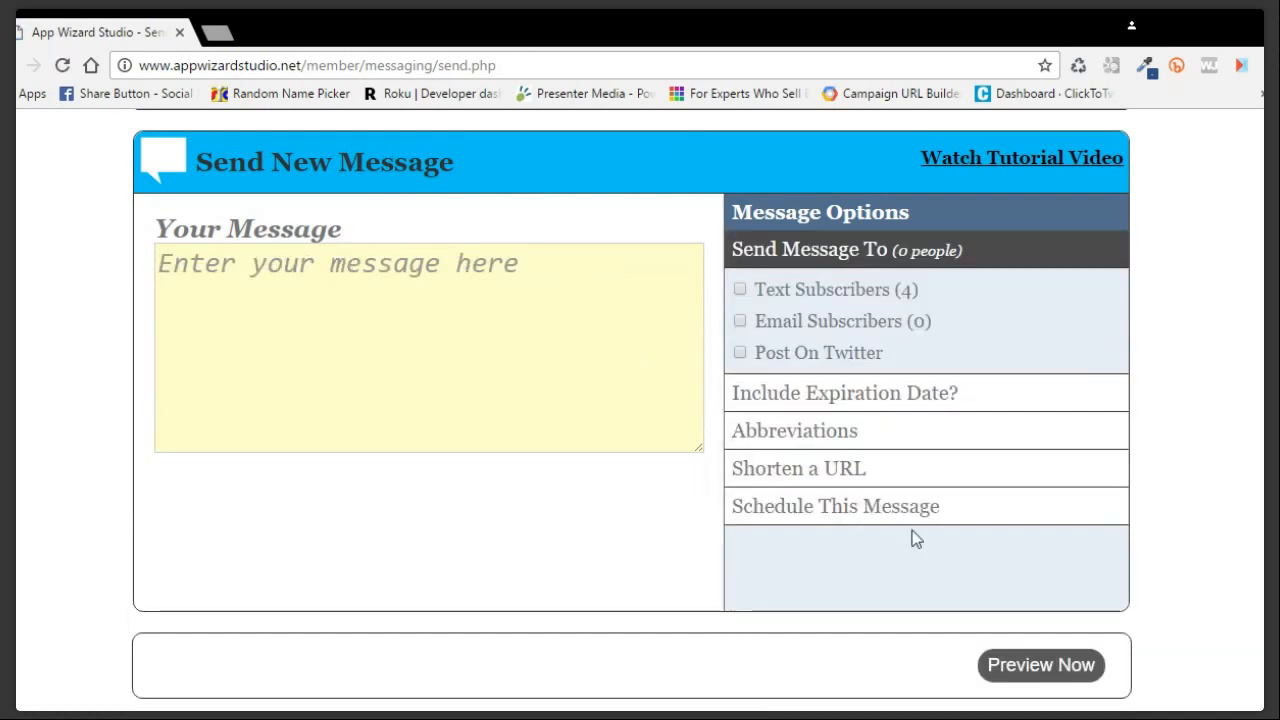
Address the new message to the text subscribers and schedule it for another time on February 17th.
left_click(739, 289)
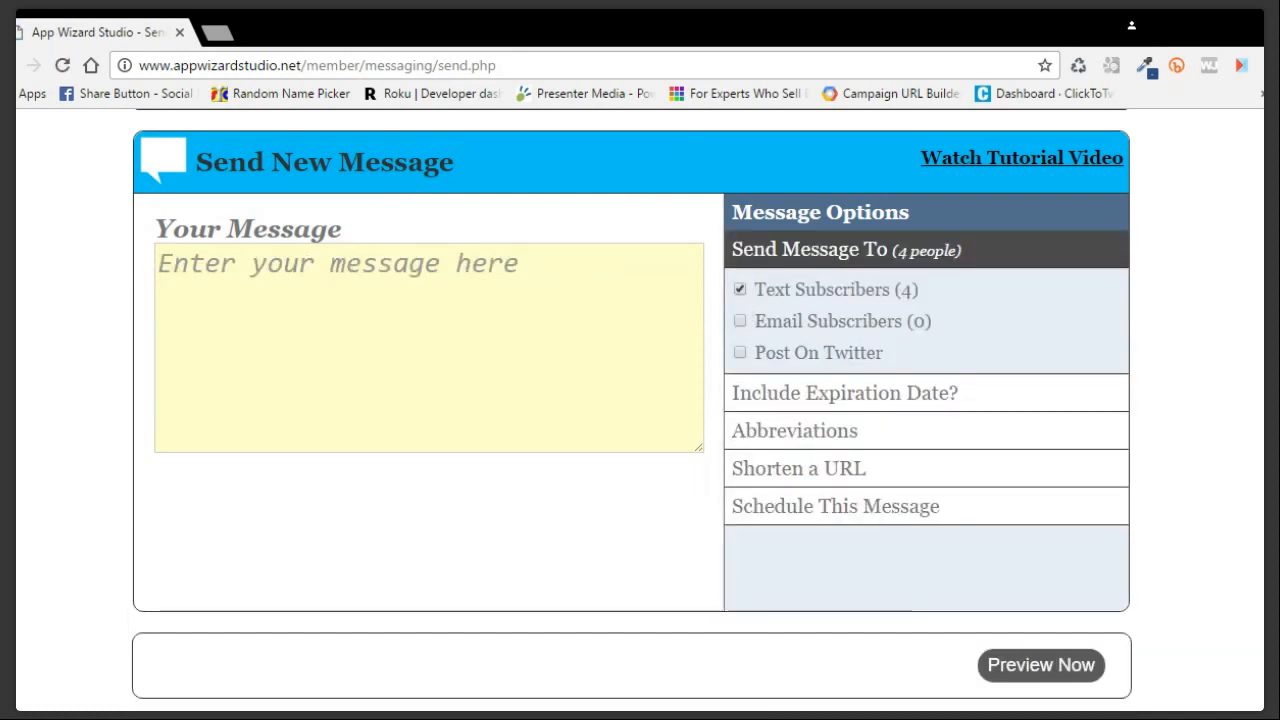
left_click(877, 508)
left_click(979, 463)
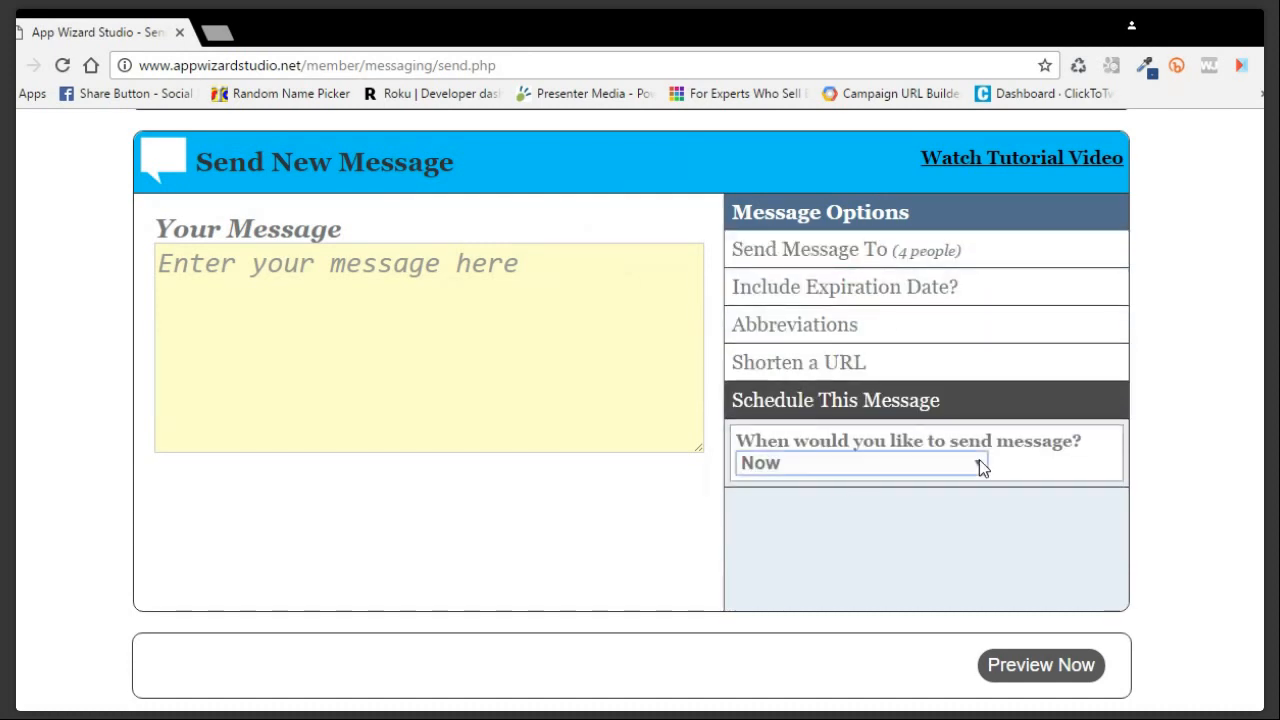
left_click(887, 513)
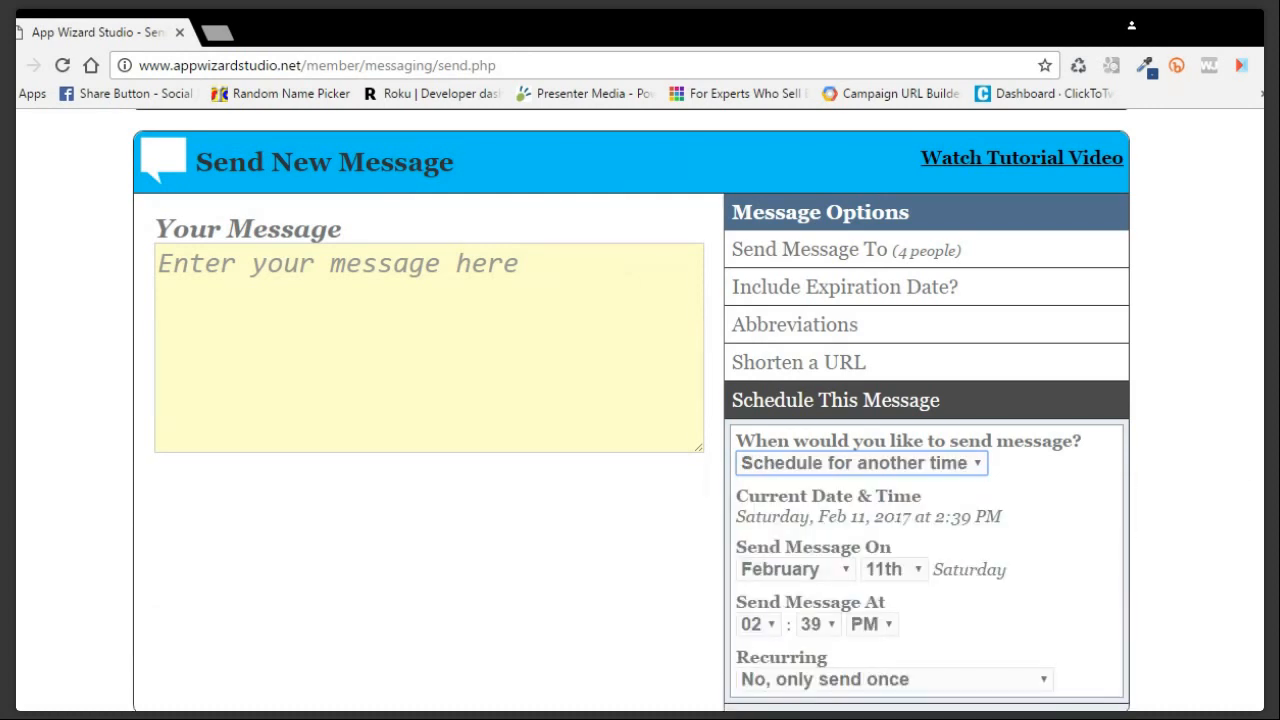
scroll(910, 468, "down", 2)
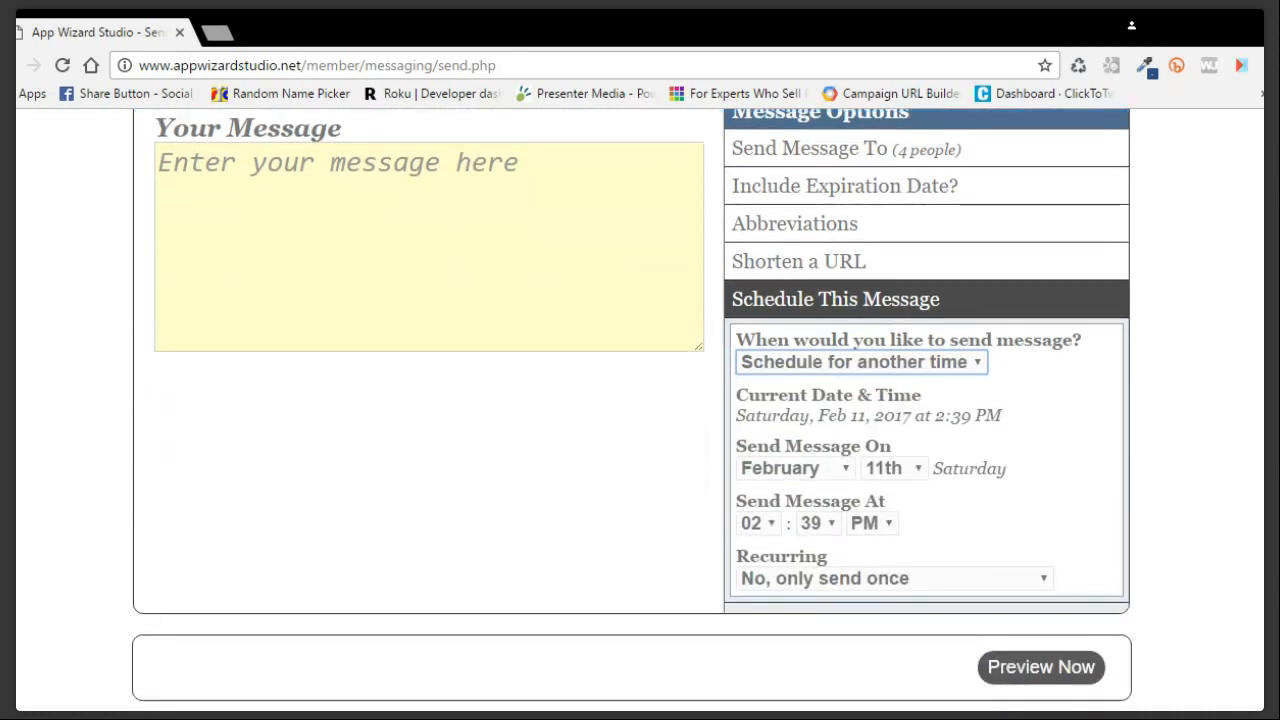
left_click(887, 384)
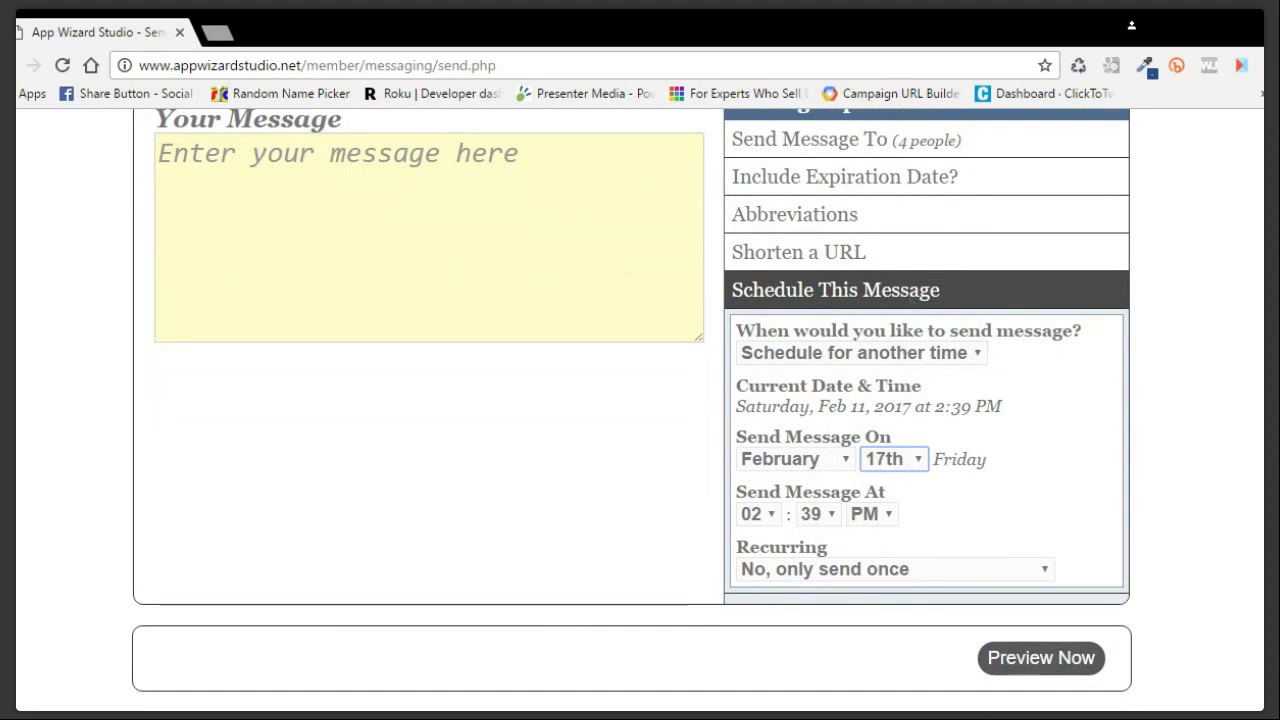
Write "Week 1 test" as the message text and set the send time to 08:00 AM.
left_click(160, 153)
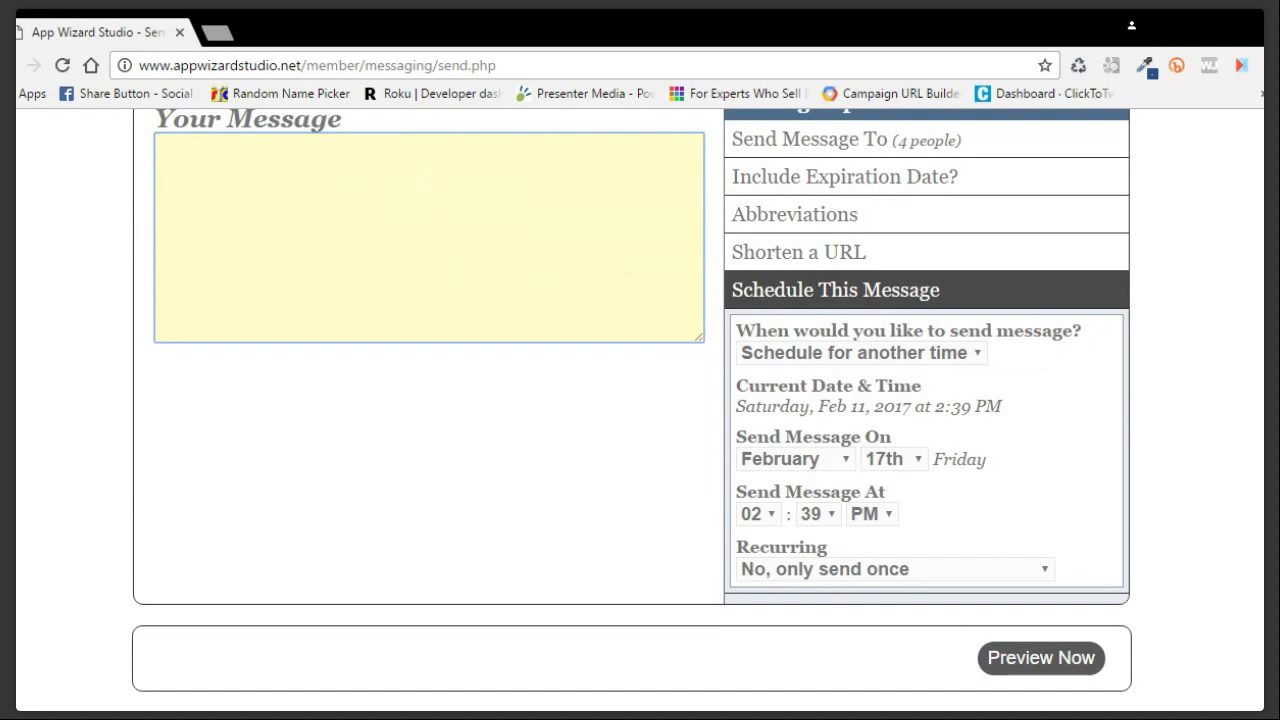
type("Week 1 test")
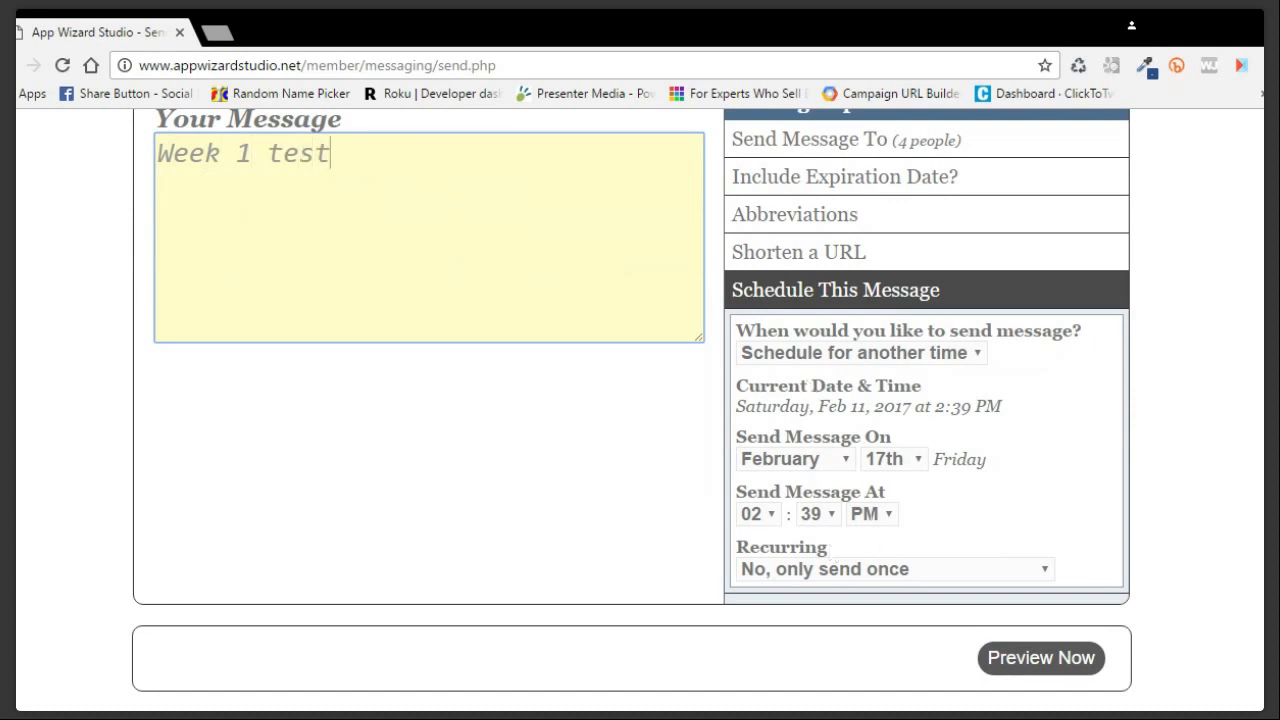
left_click(769, 516)
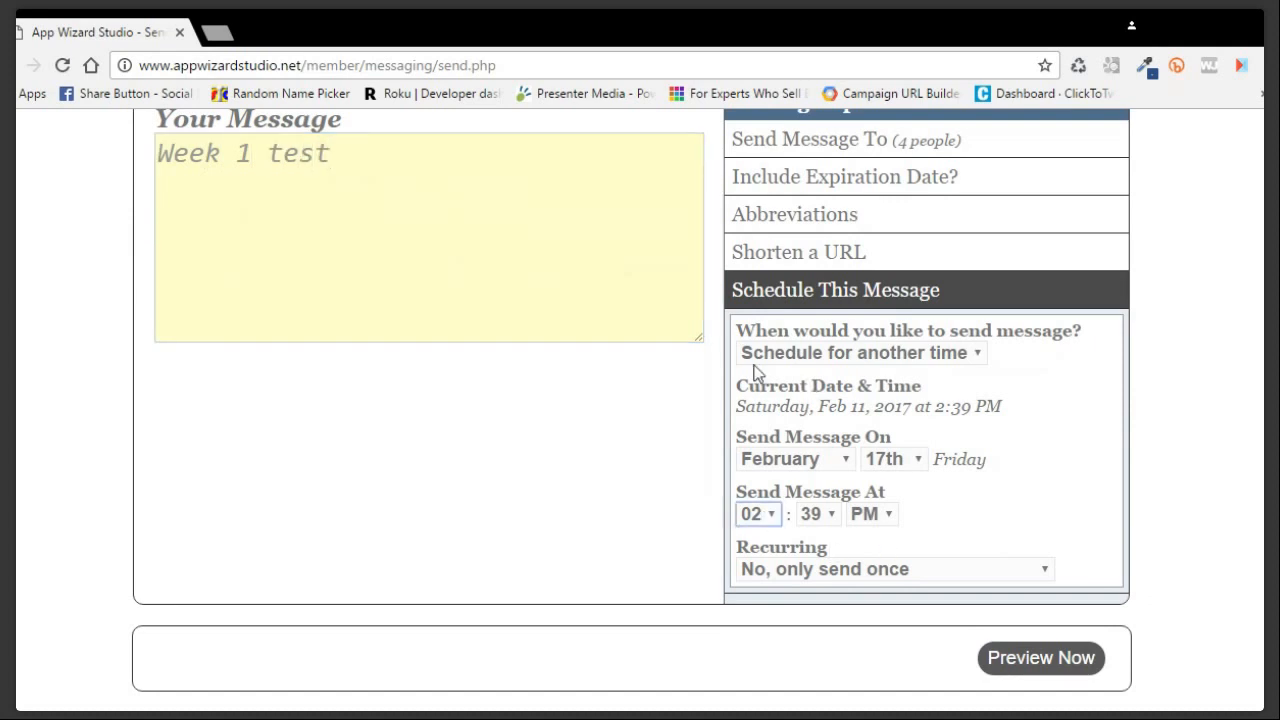
key("Down")
key("Down")
key("Down")
key("Down")
key("Down")
key("Down")
key("Tab")
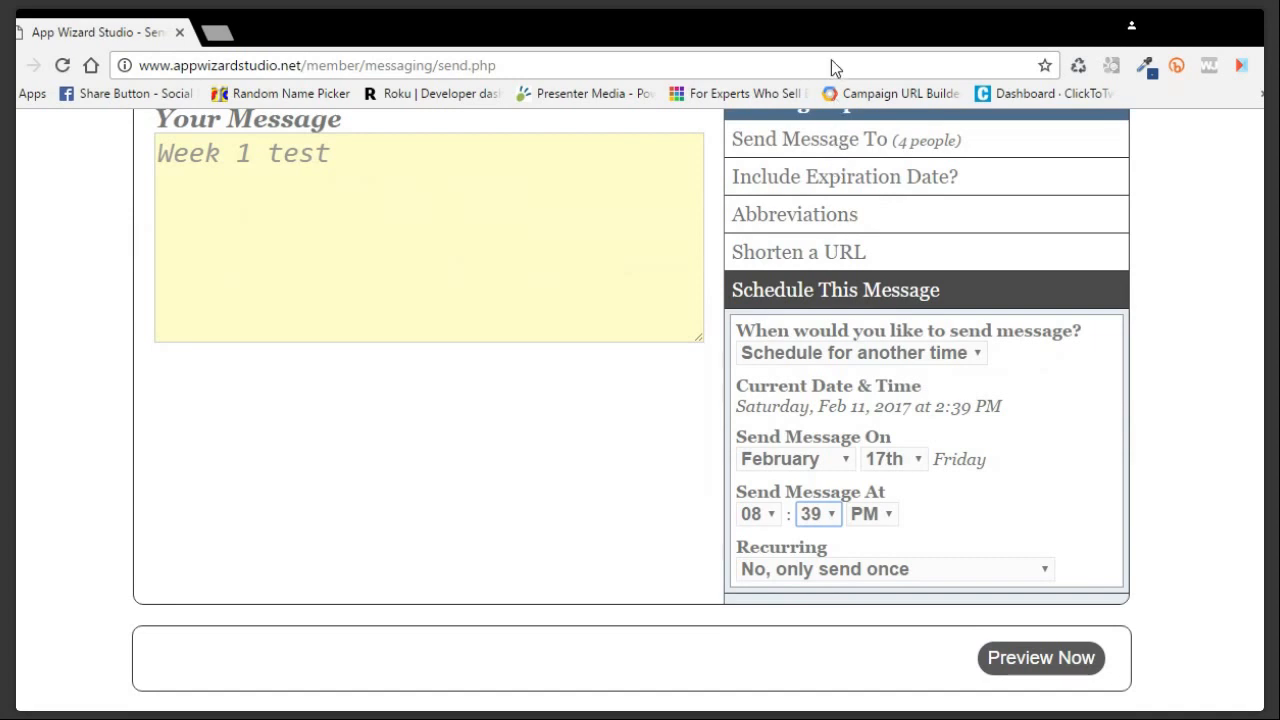
key("0")
key("Tab")
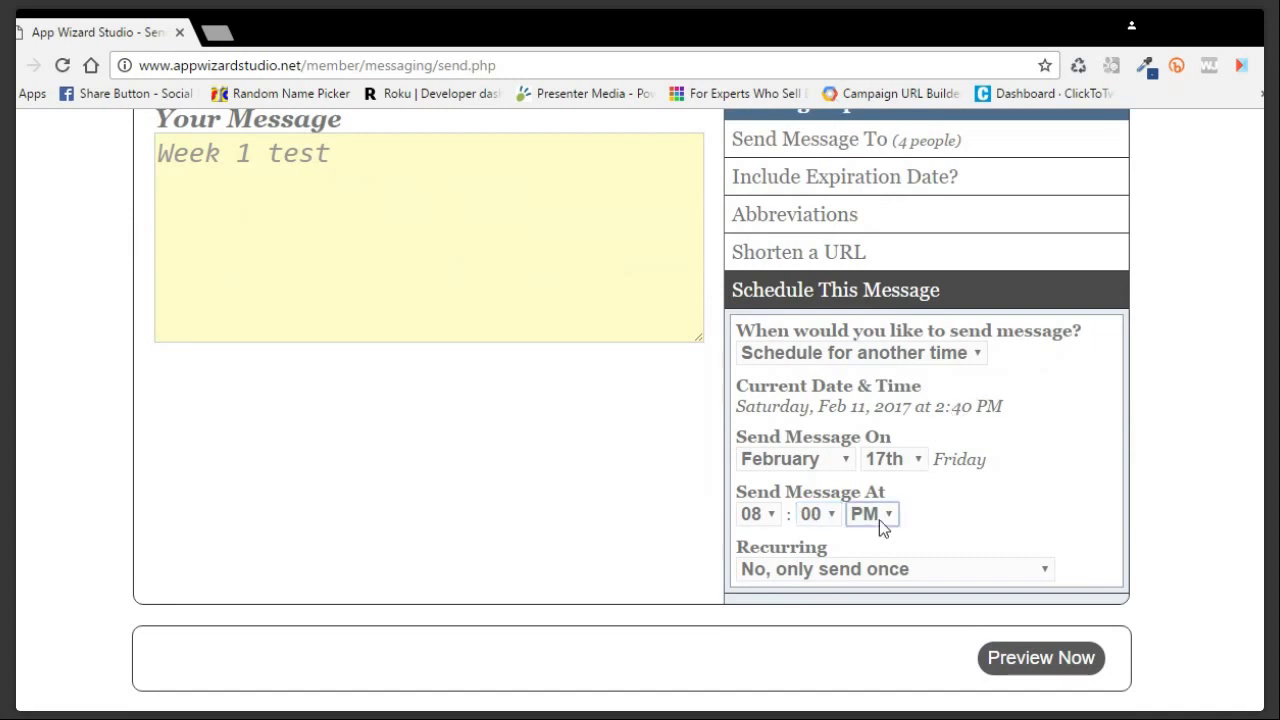
key("a")
Preview the Week 1 text message and save it as a scheduled message.
left_click(1064, 665)
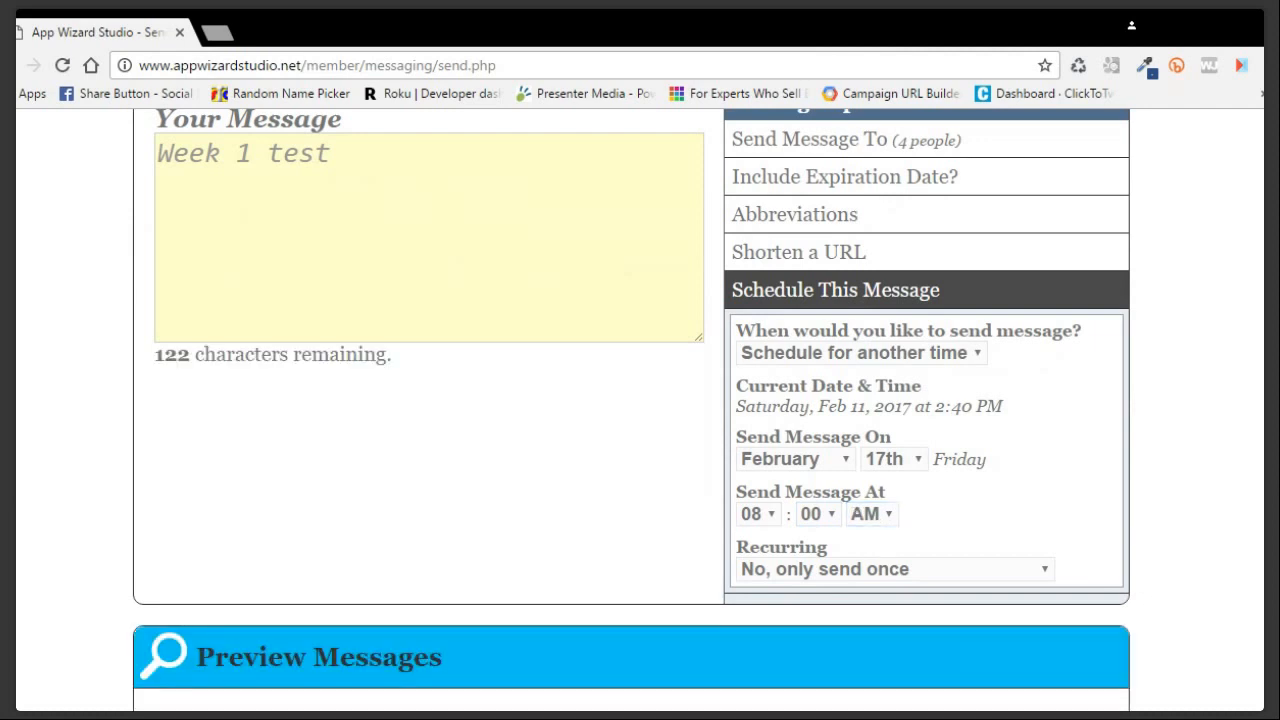
scroll(640, 400, "down", 1)
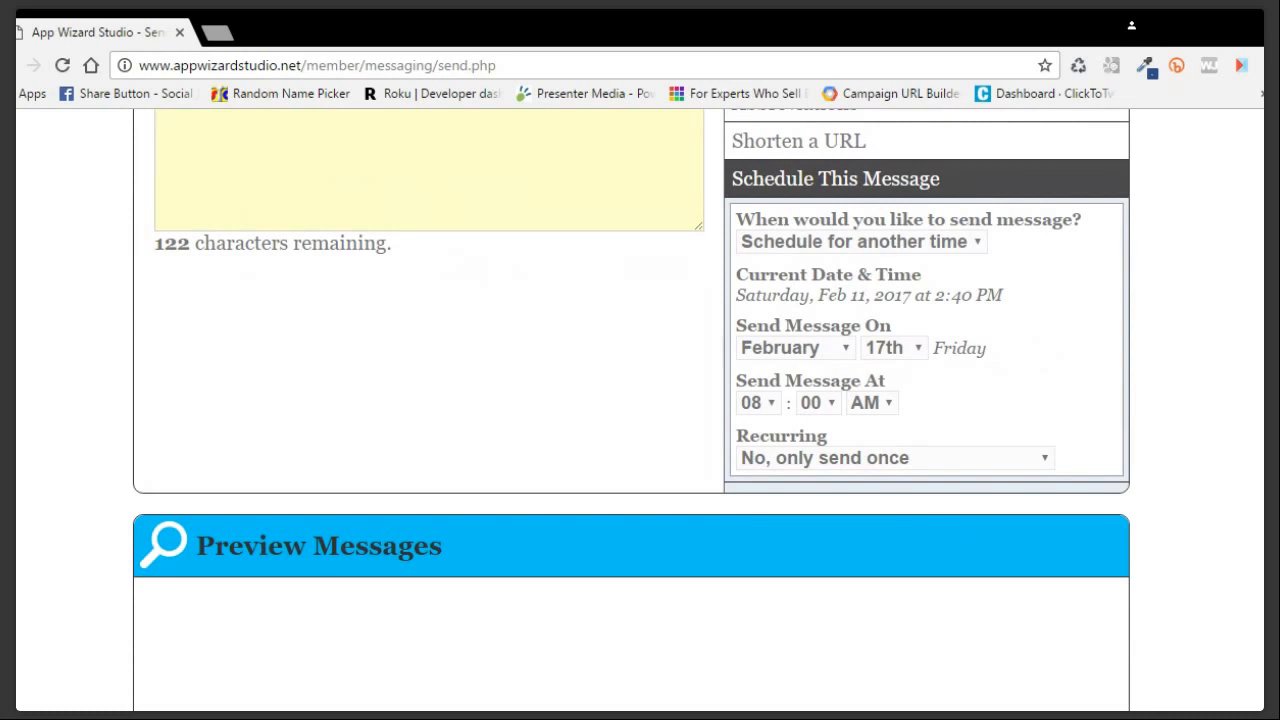
scroll(640, 400, "down", 1)
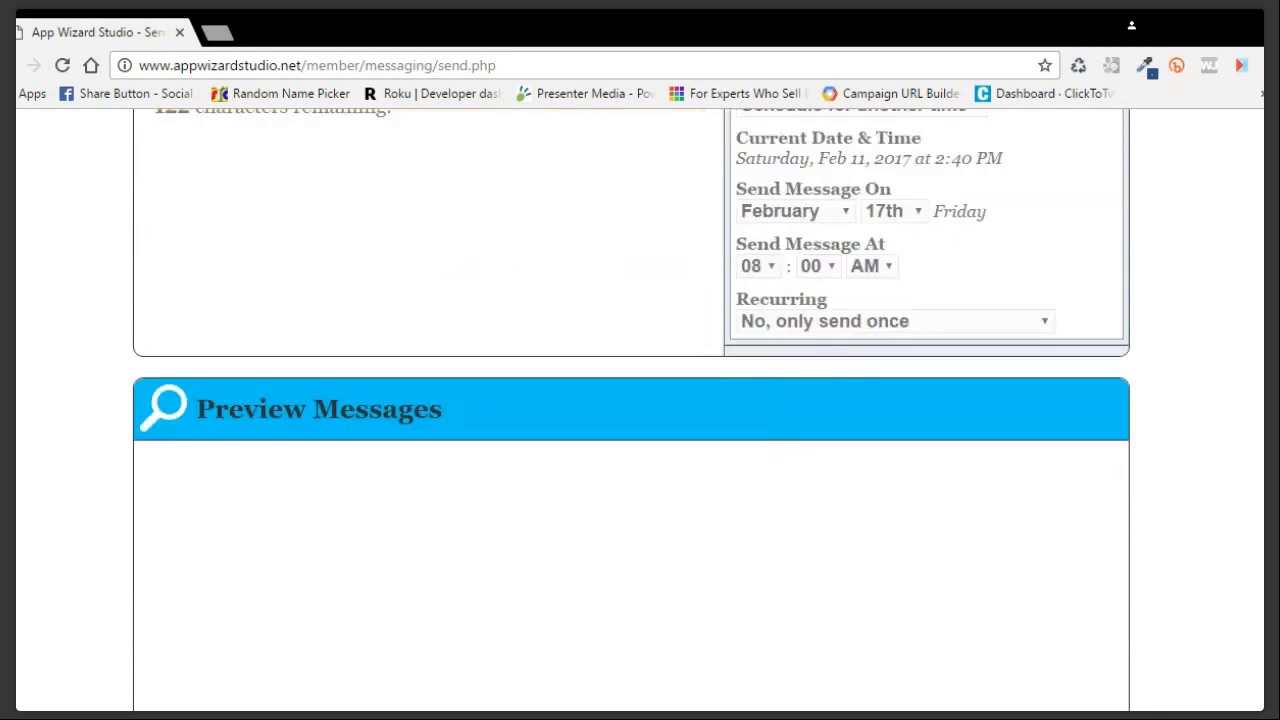
scroll(640, 400, "down", 1)
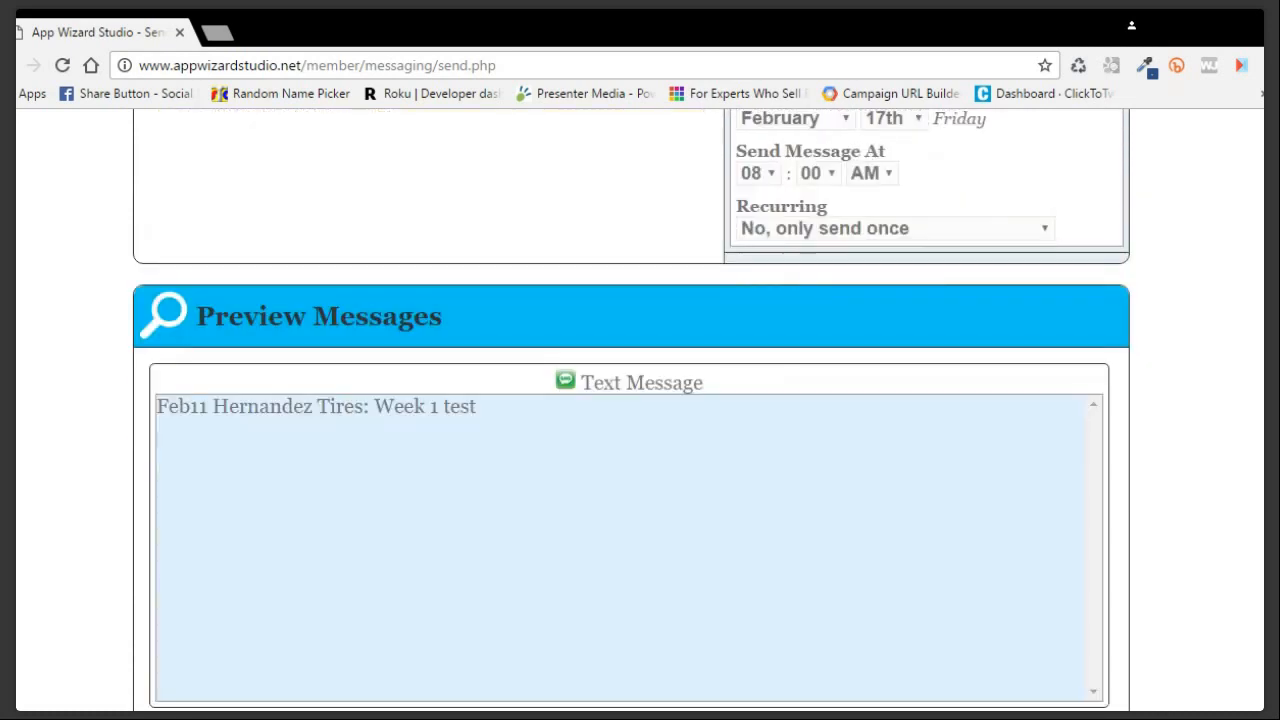
scroll(640, 400, "down", 1)
left_click(986, 697)
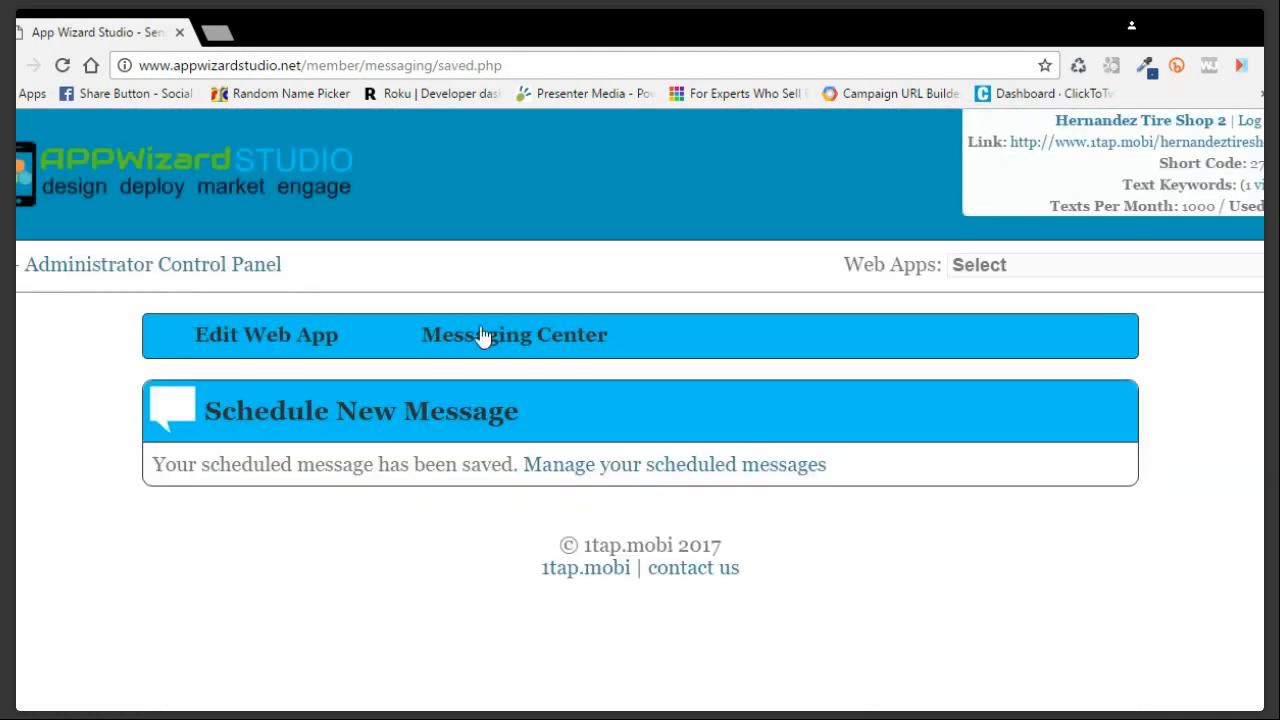
Start another new message from the Messaging Center with the text "Week 2 Send Test Message exp 2/14".
mouse_move(482, 336)
left_click(491, 384)
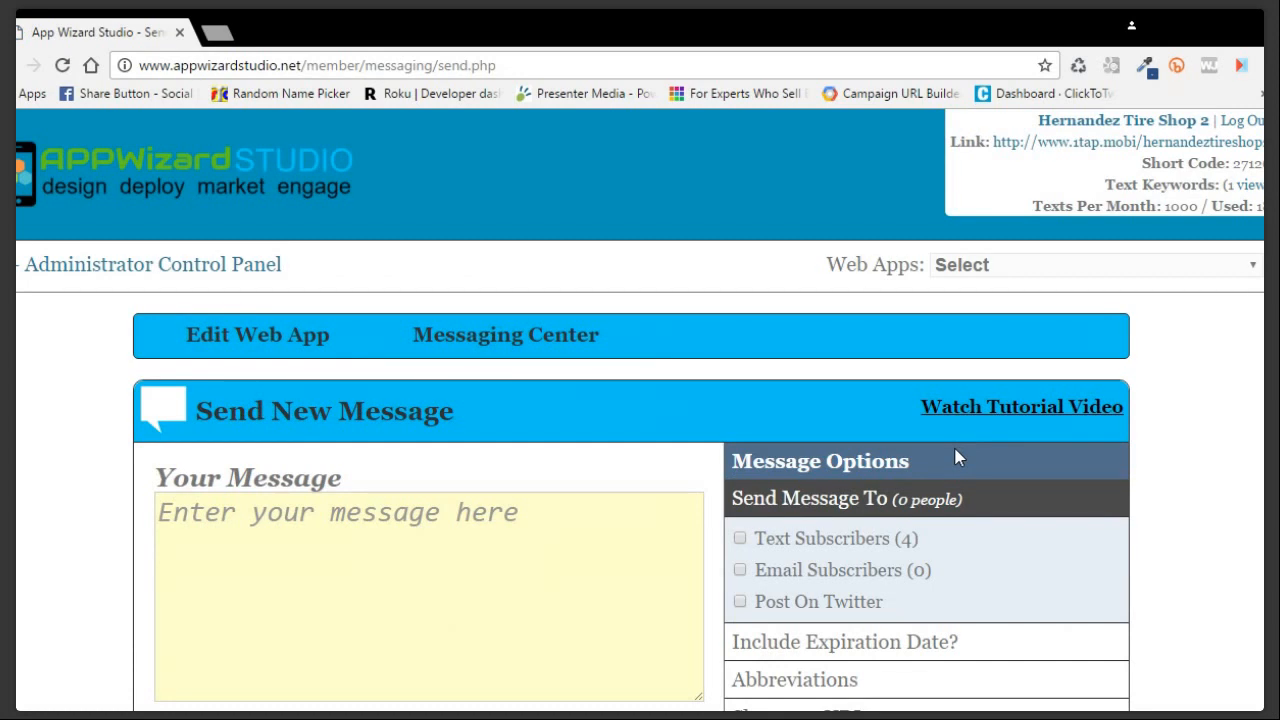
scroll(960, 458, "down", 1)
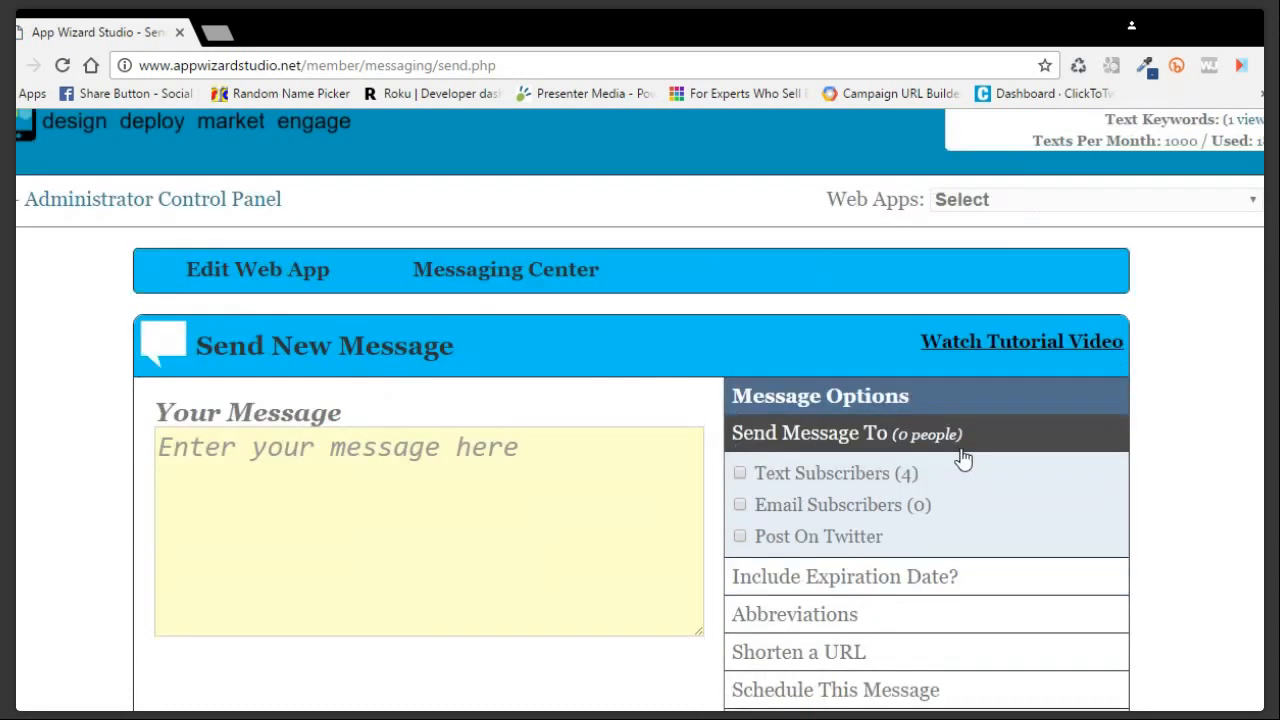
scroll(962, 458, "down", 1)
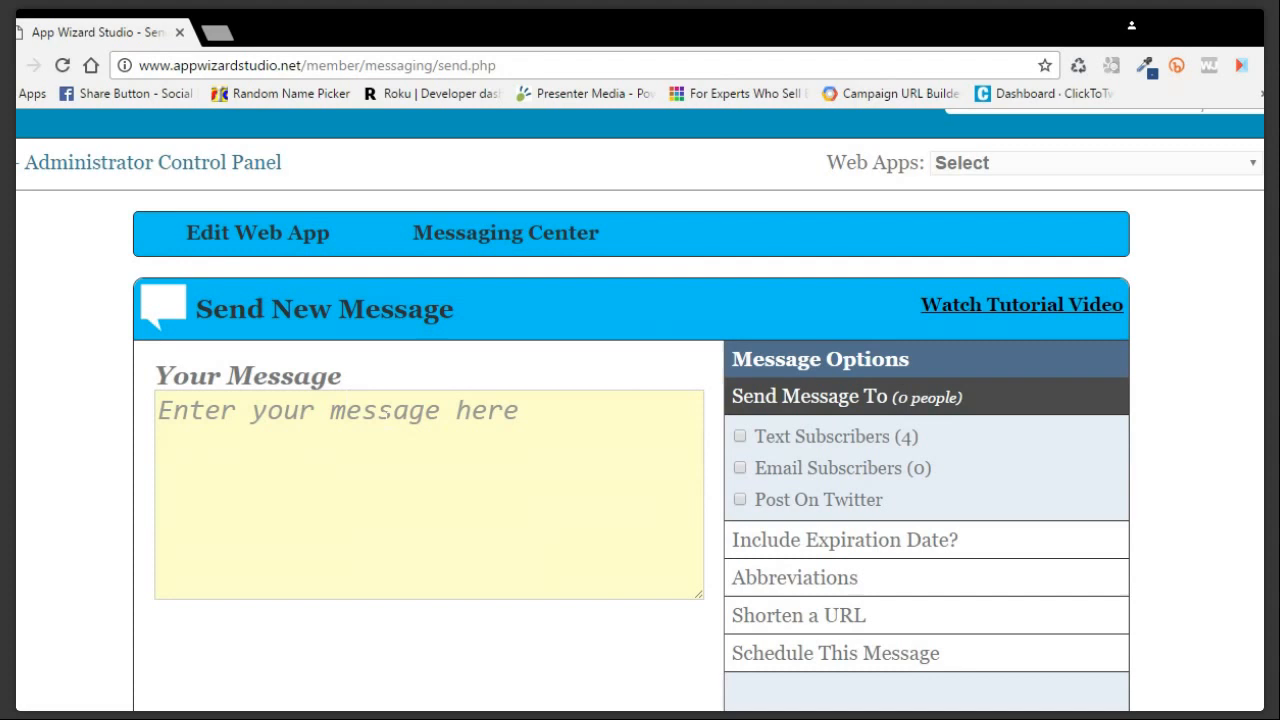
left_click(160, 410)
type("Week 2 ")
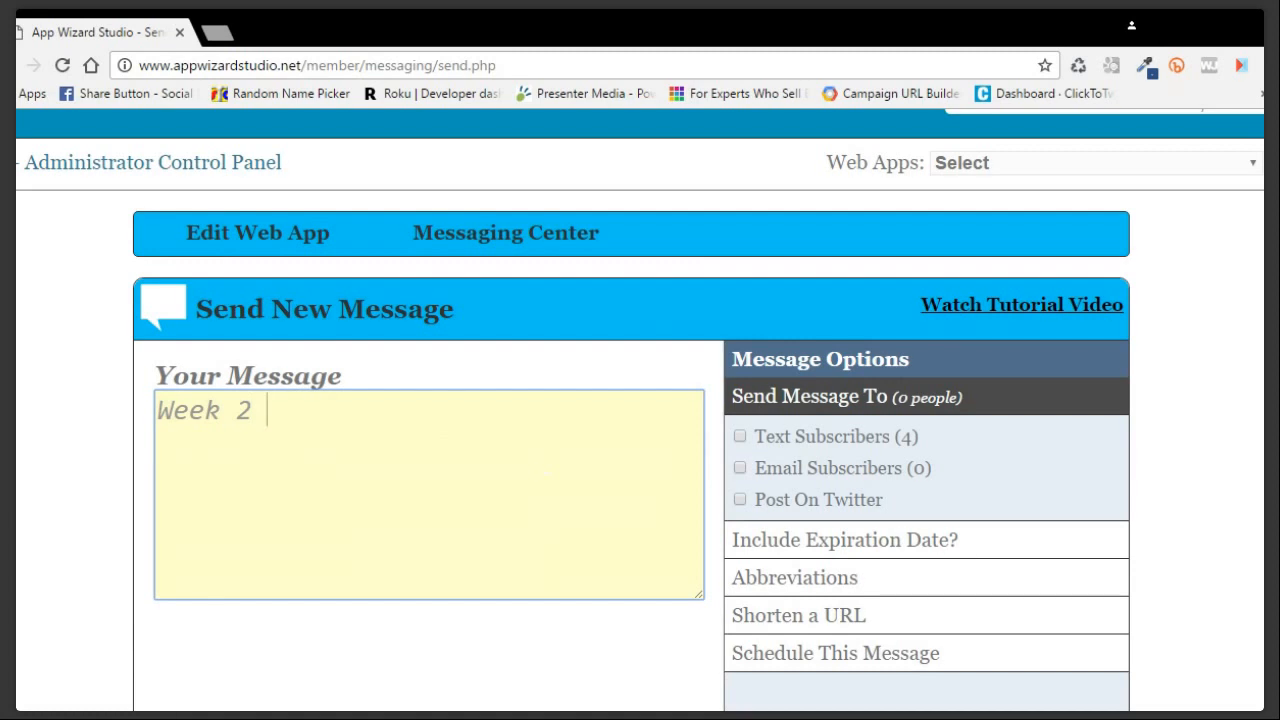
type("Send ")
type("Test Messa")
type("e")
key("BackSpace")
key("BackSpace")
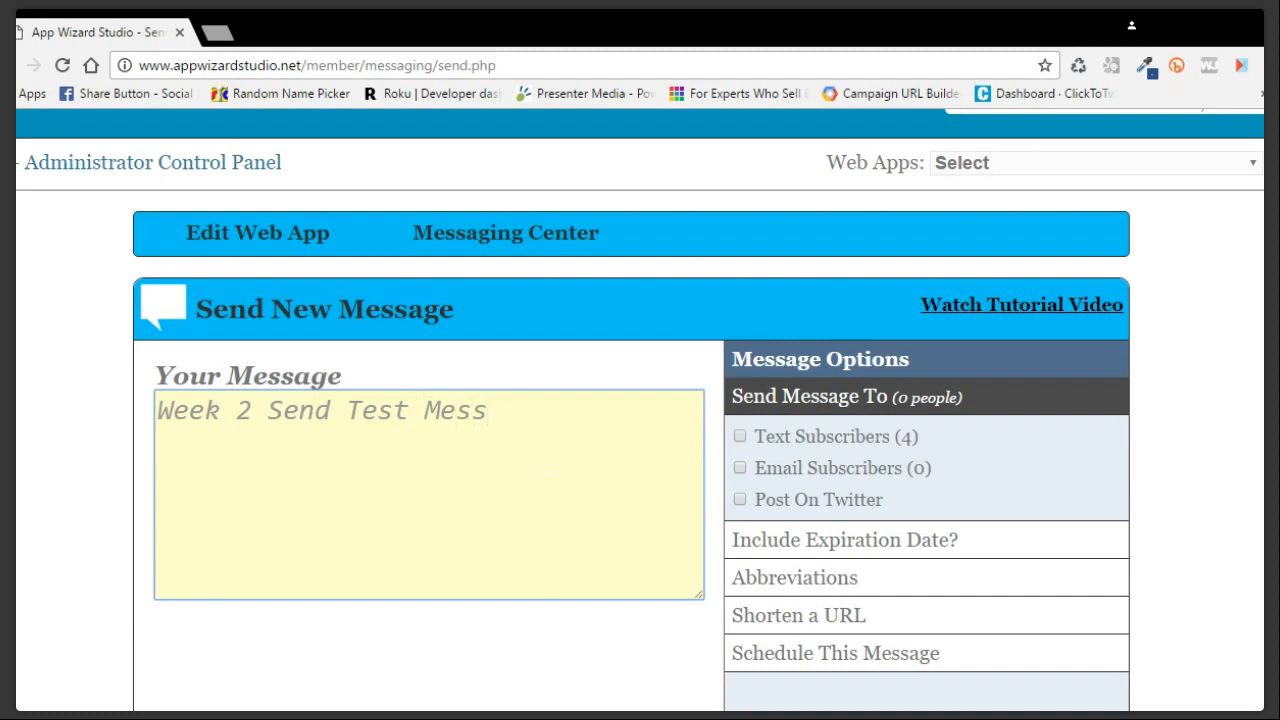
type("age")
type("exp 2")
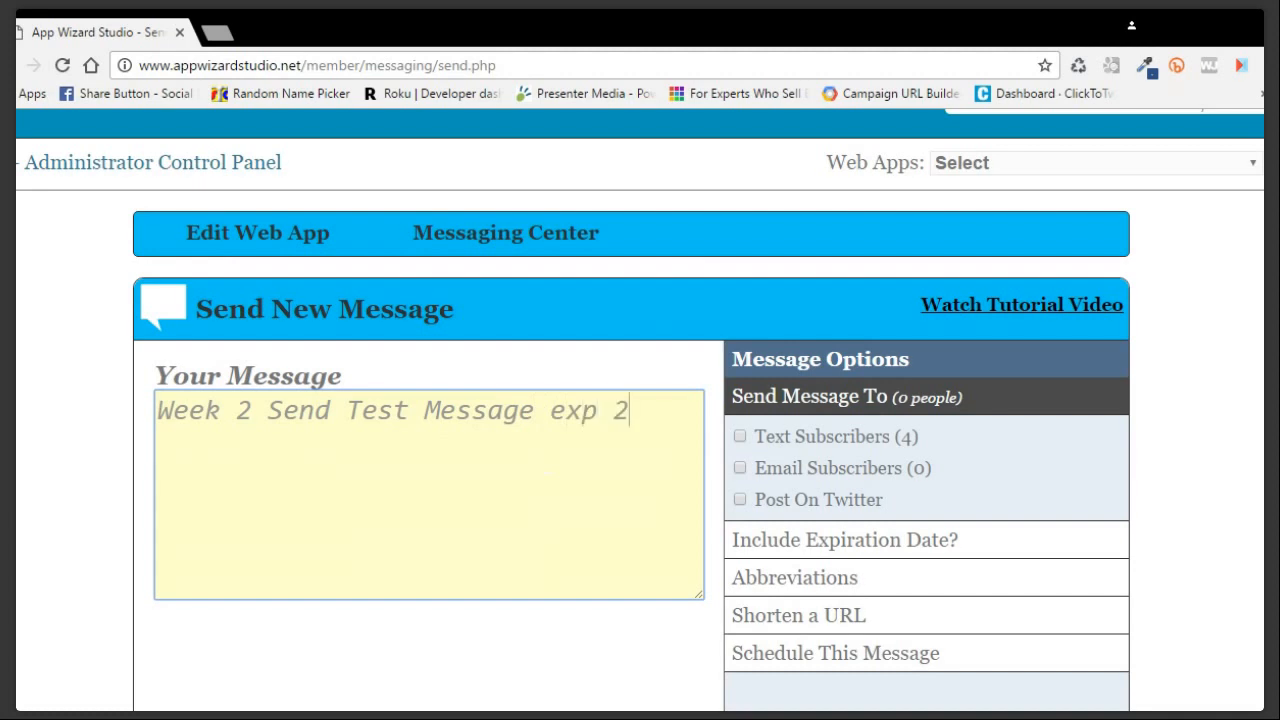
type("/14")
Address the Week 2 message to the text subscribers and choose to schedule it for another time.
scroll(1160, 540, "down", 2)
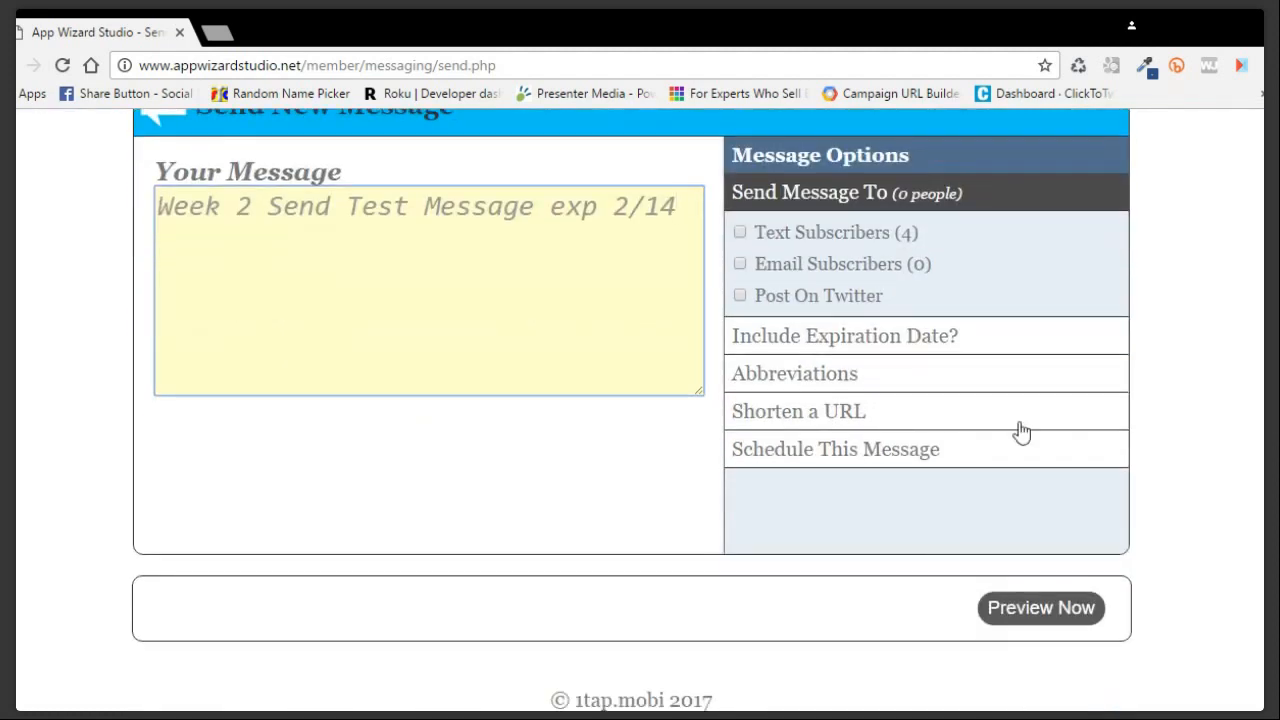
left_click(889, 455)
left_click(971, 407)
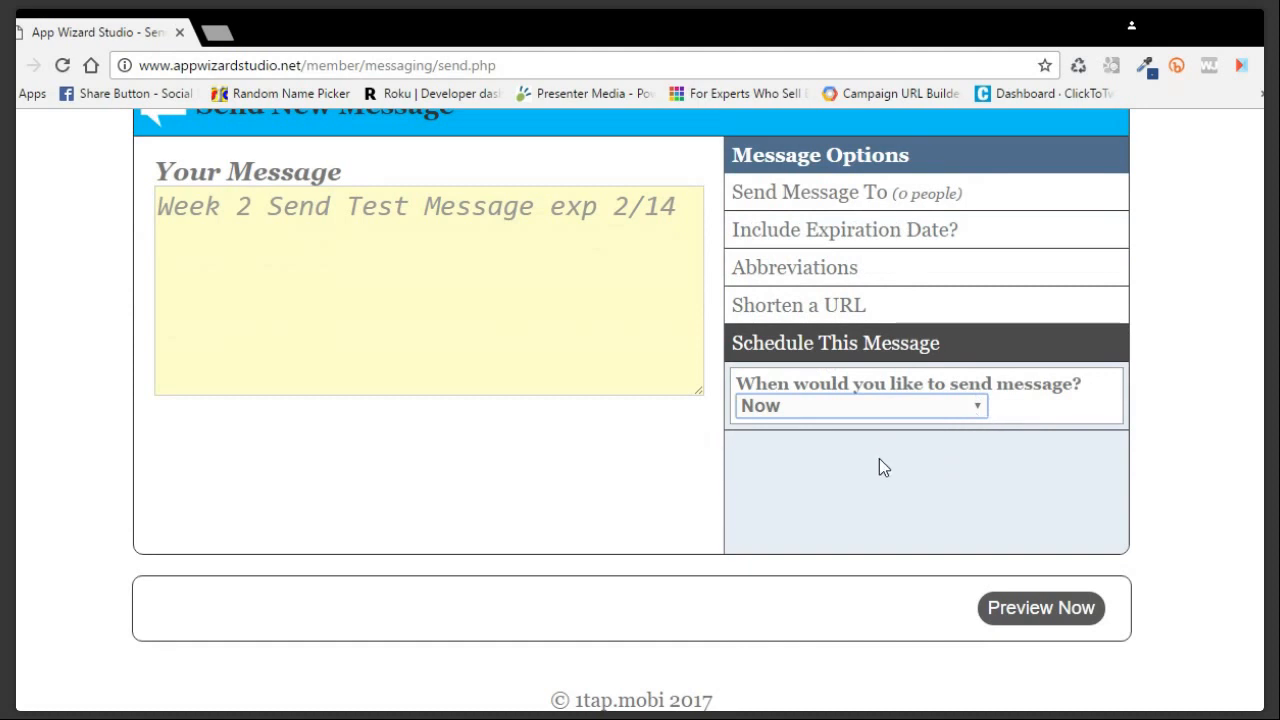
scroll(631, 410, "up", 1)
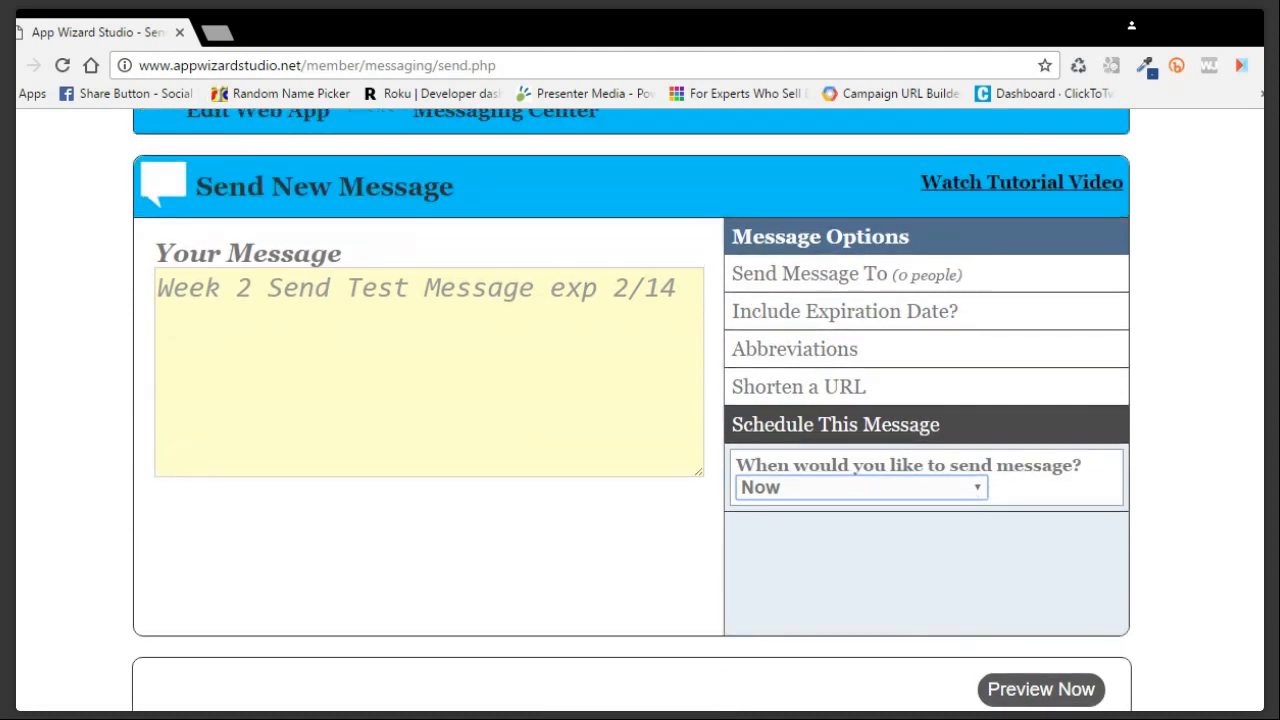
left_click(788, 285)
left_click(740, 314)
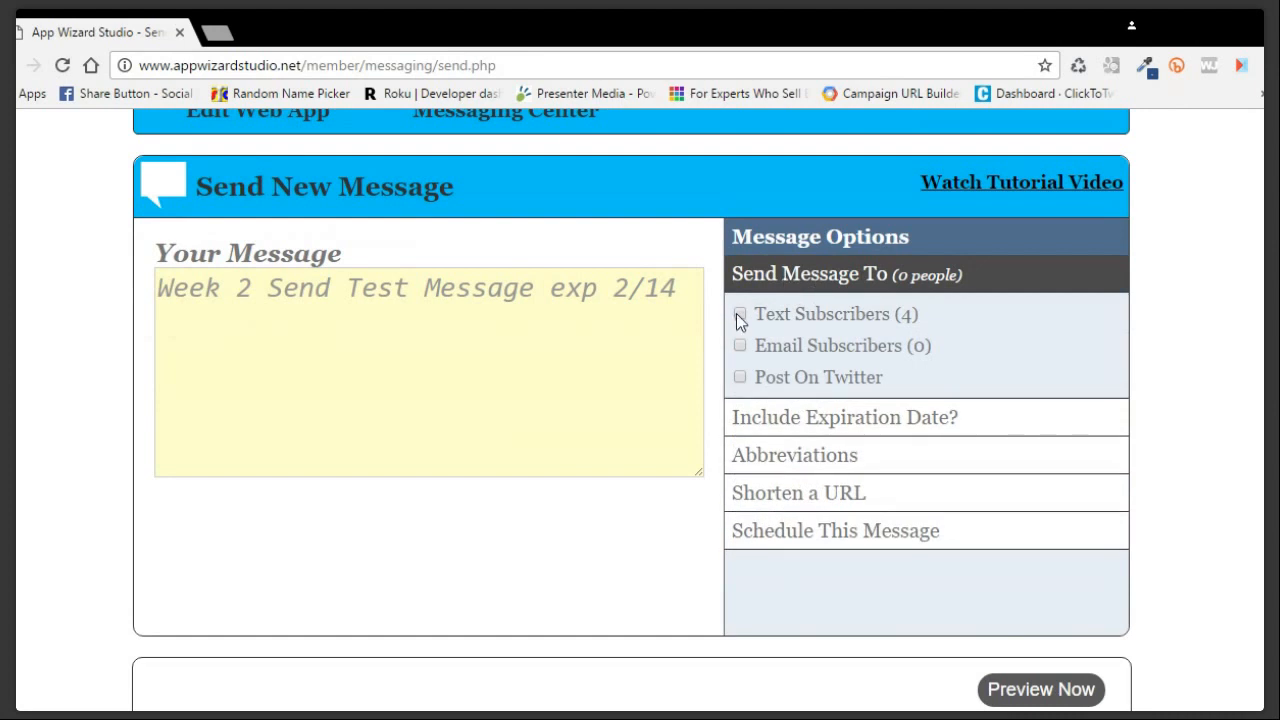
left_click(887, 540)
left_click(979, 487)
left_click(902, 546)
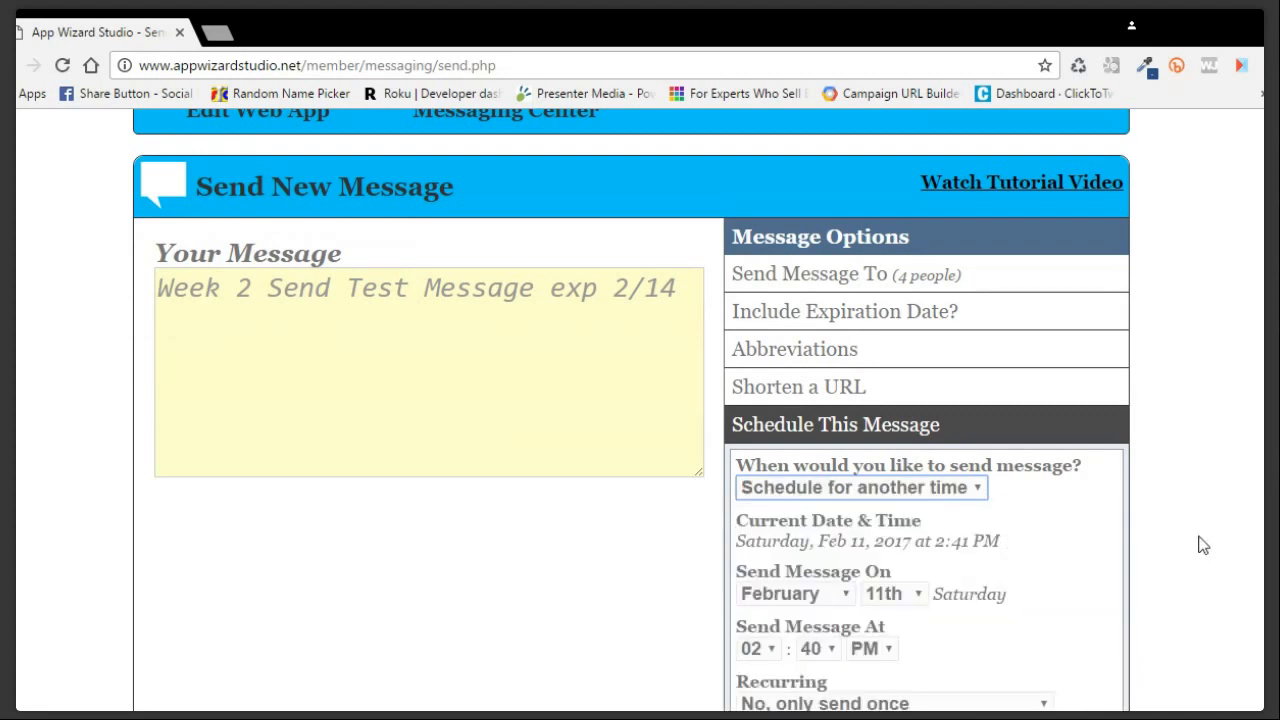
Set the Week 2 message's send date to February 22nd.
scroll(1203, 545, "down", 1)
left_click(925, 491)
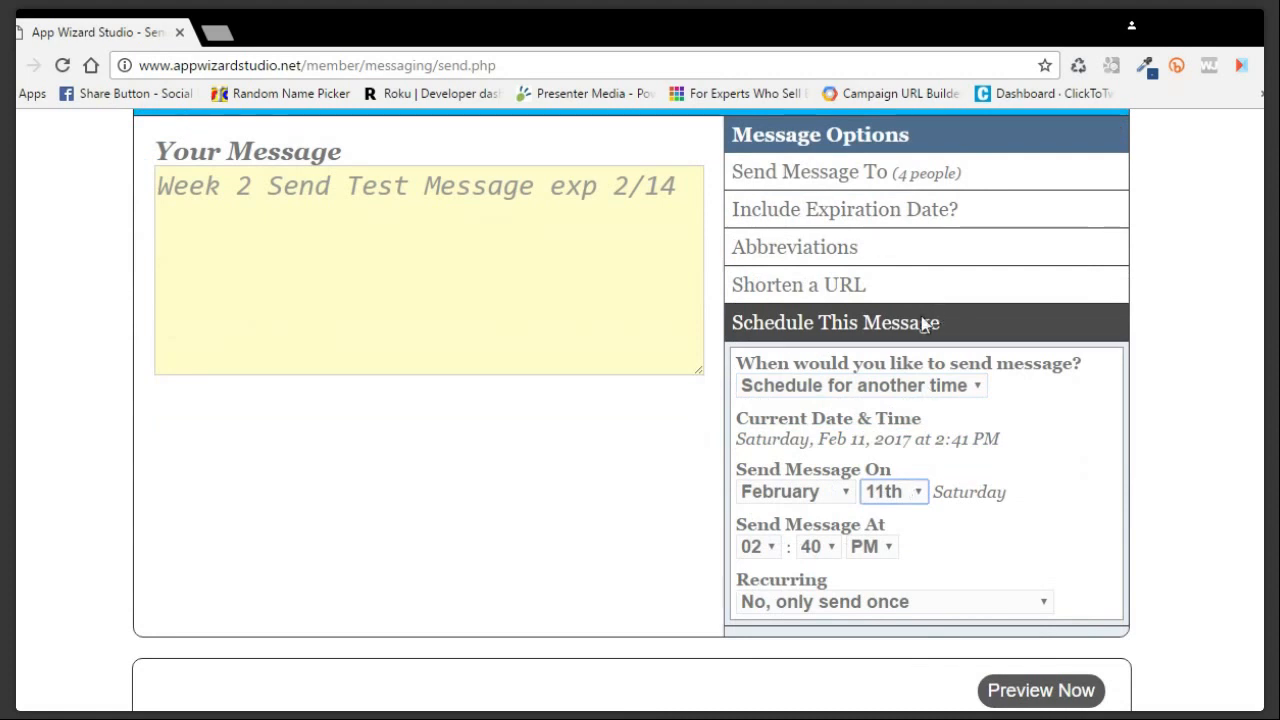
key("2")
key("2")
scroll(1214, 530, "down", 1)
scroll(1214, 530, "down", 1)
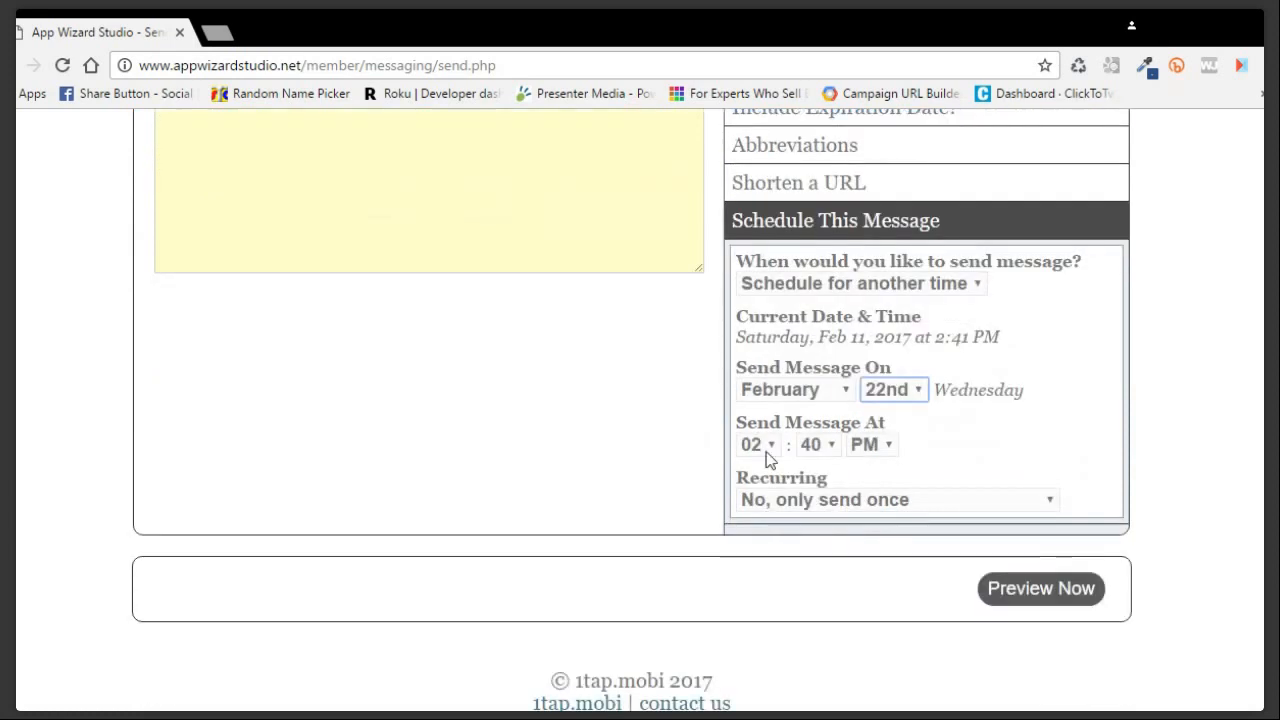
Set the Week 2 message's send time to 08:00 AM.
left_click(765, 450)
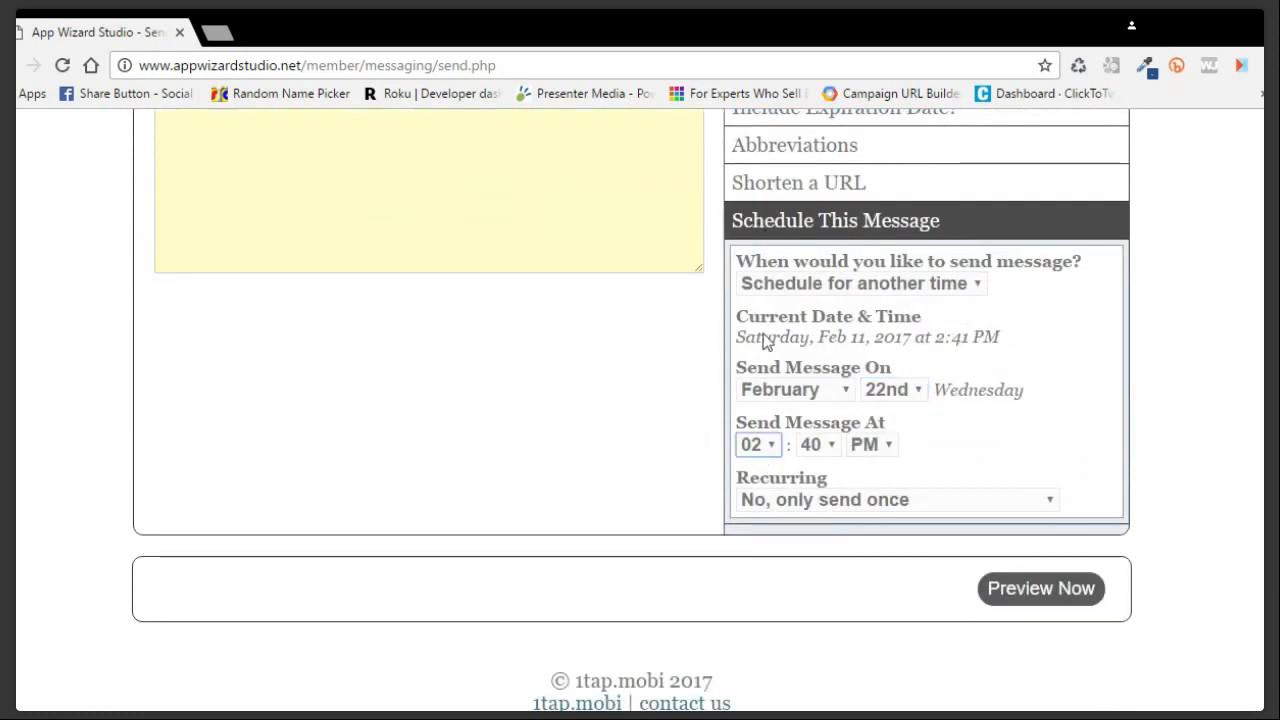
key("0")
key("8")
left_click(873, 444)
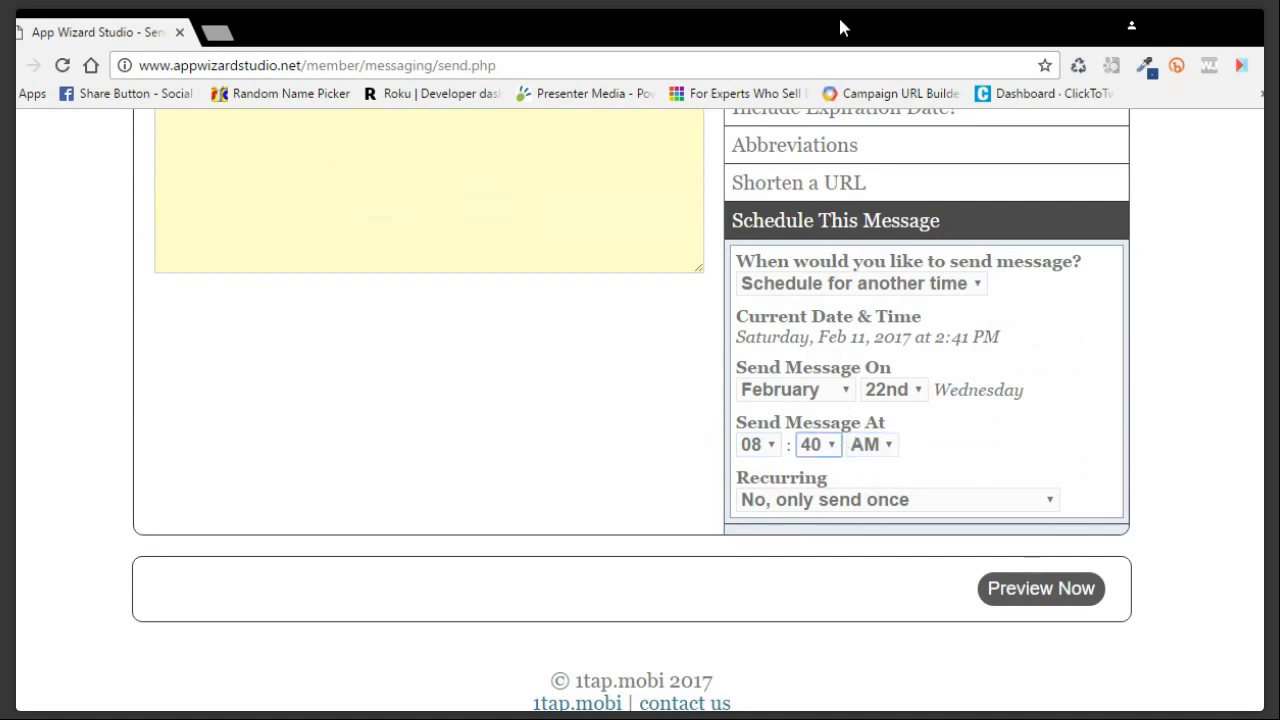
key("0")
Preview the Week 2 text message and save it as a scheduled message.
left_click(1051, 598)
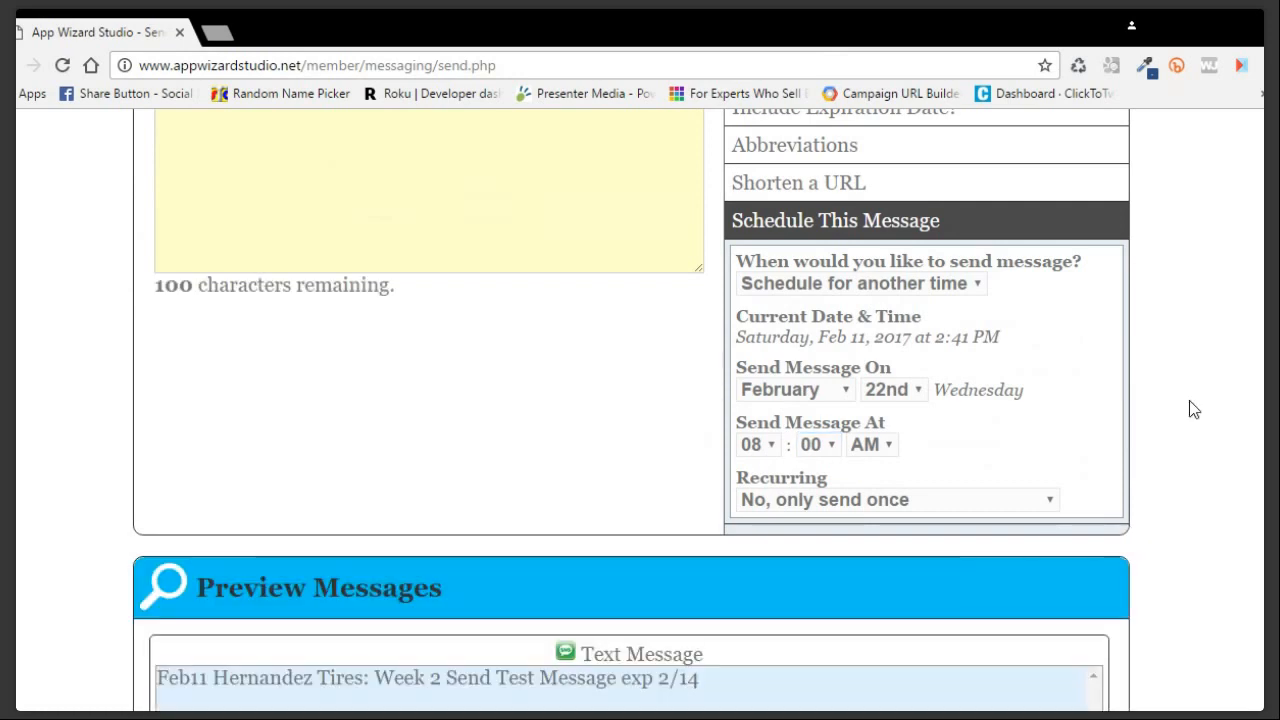
scroll(640, 400, "down", 1)
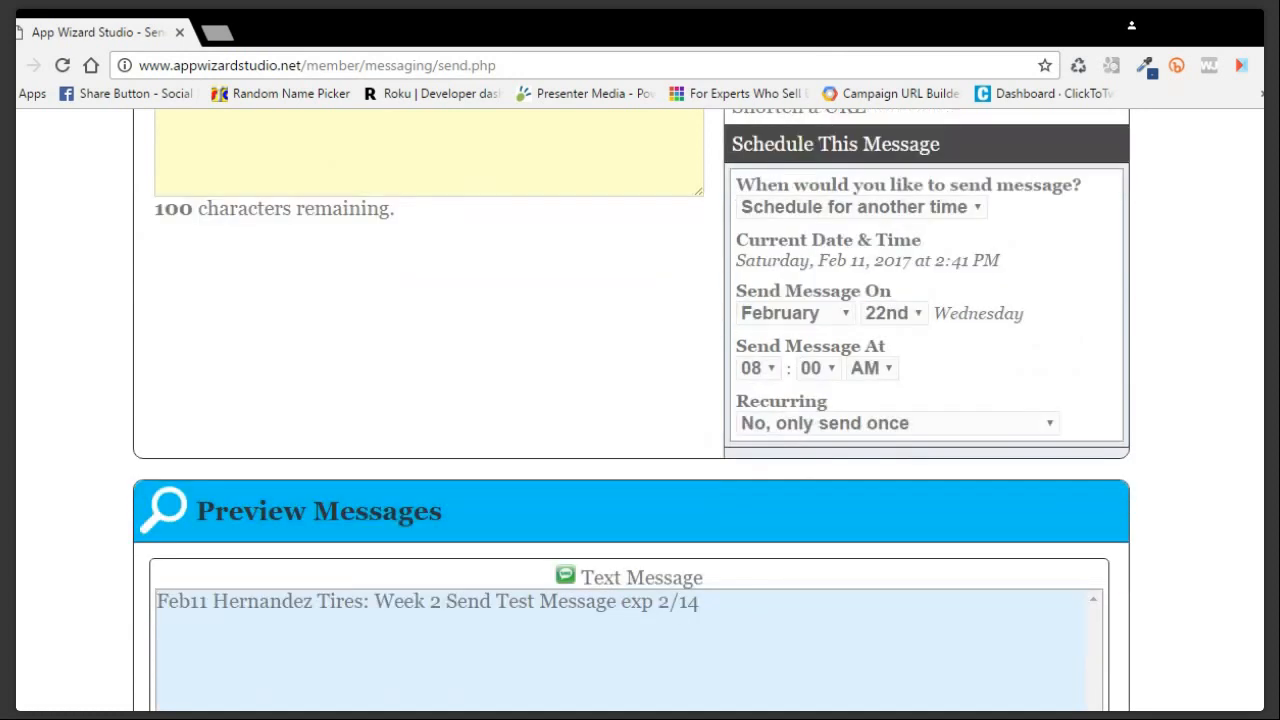
scroll(640, 400, "down", 1)
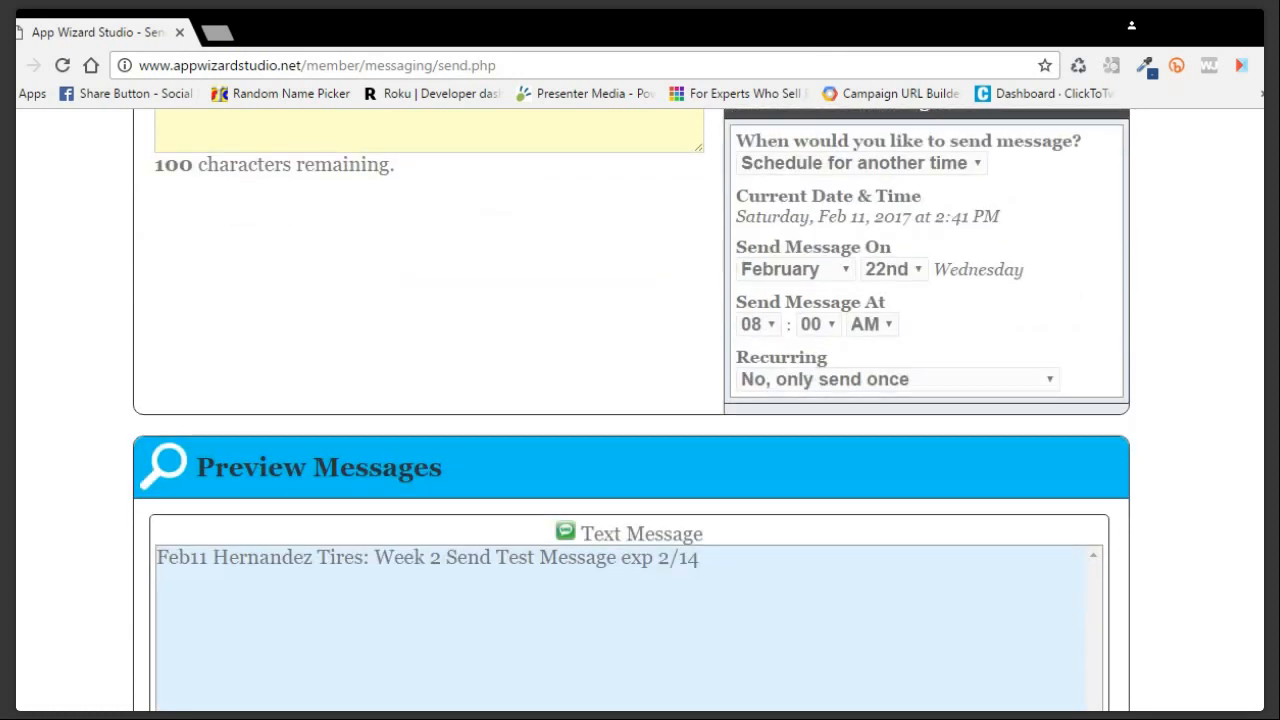
scroll(640, 400, "down", 1)
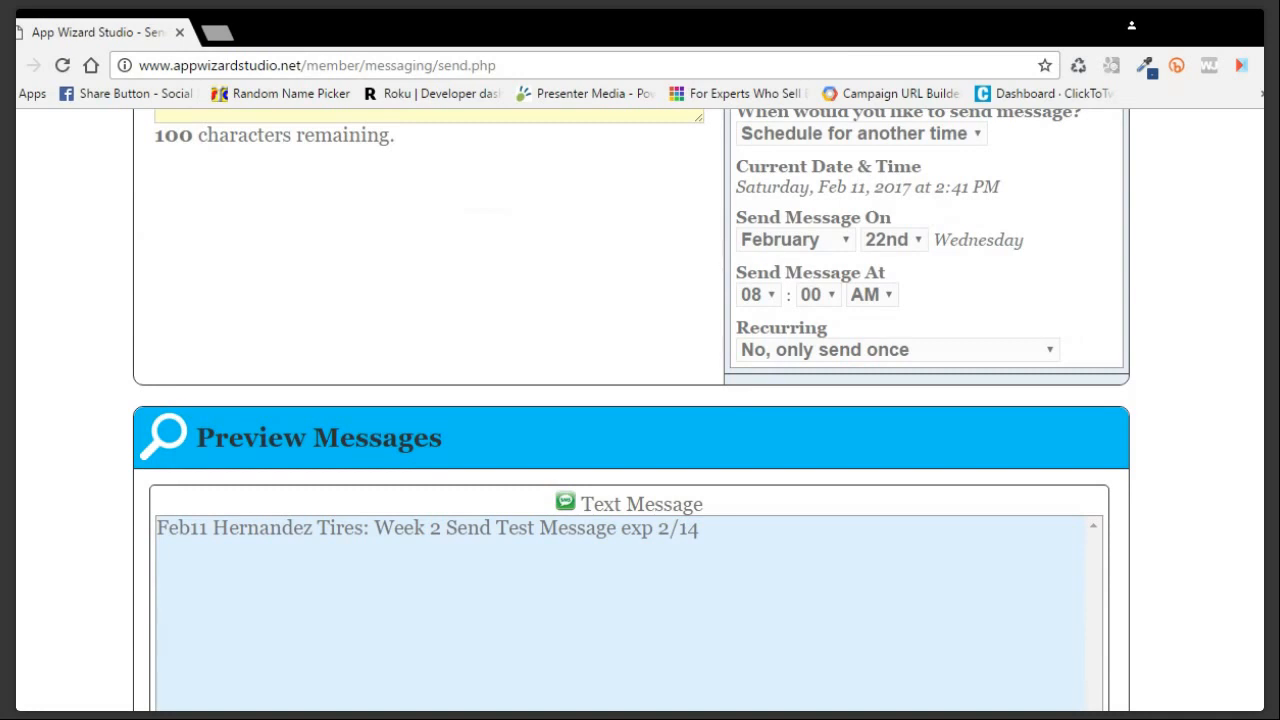
scroll(929, 539, "down", 3)
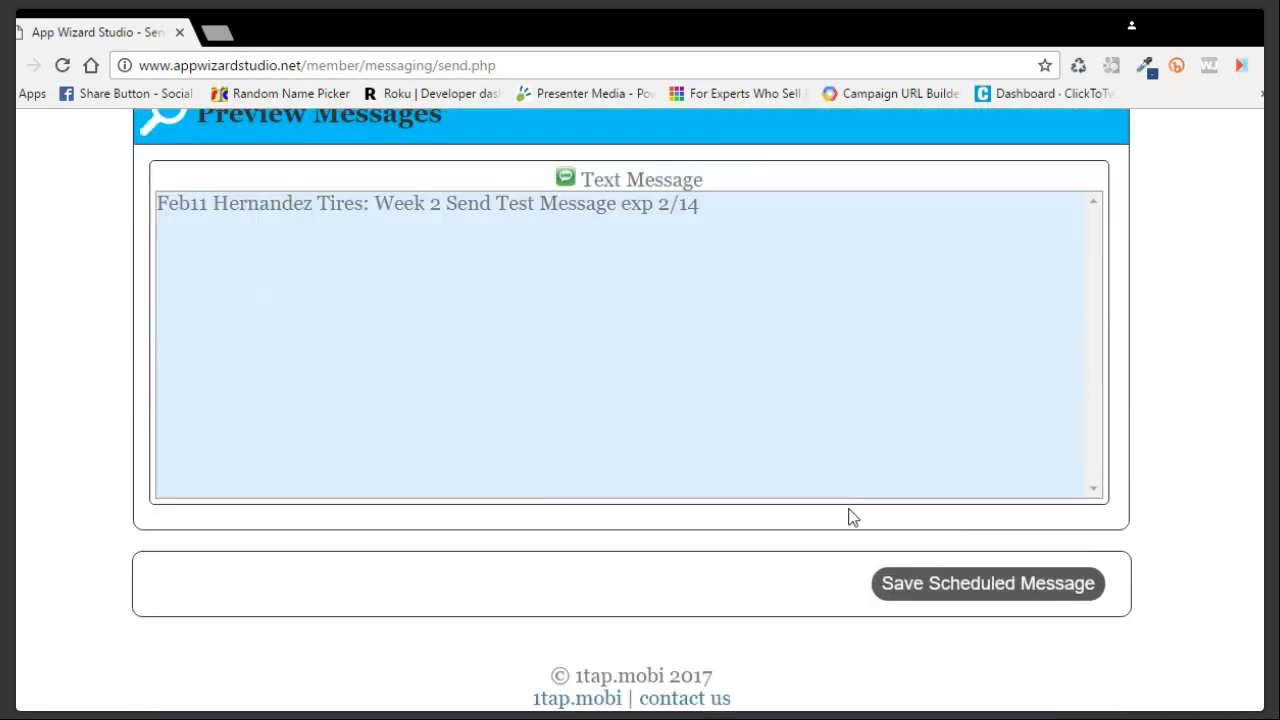
left_click(1010, 590)
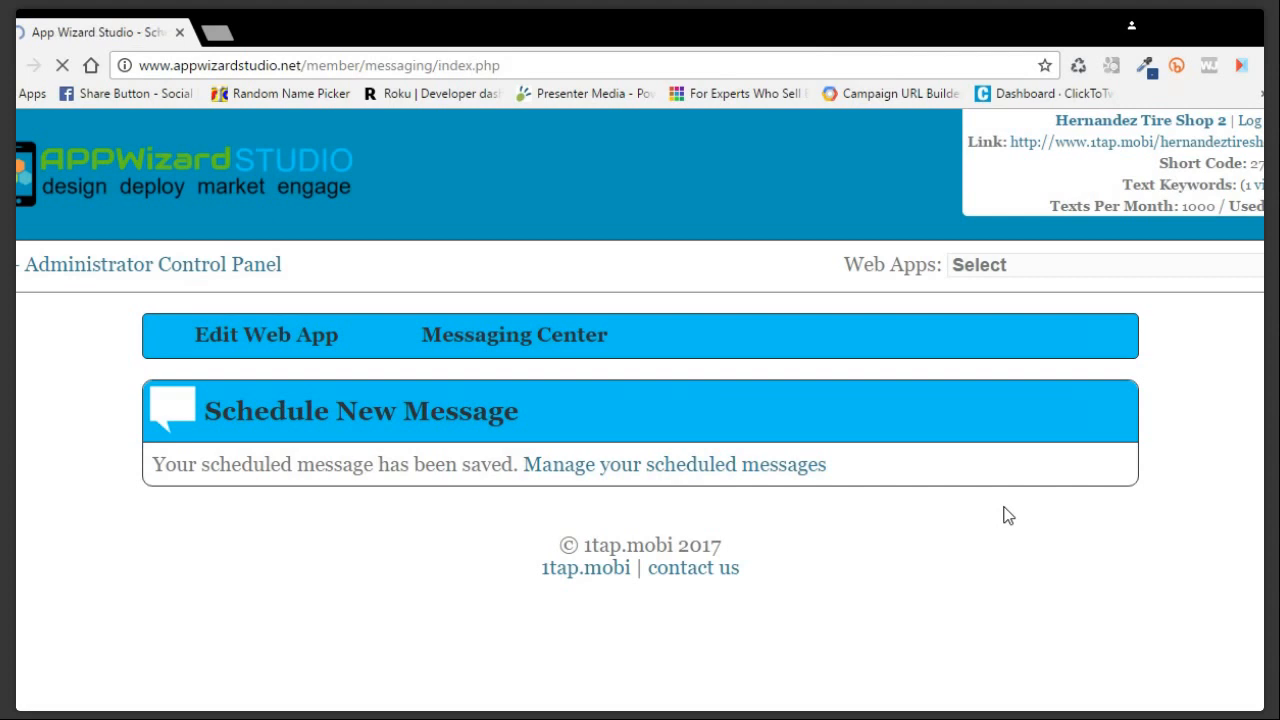
Remove the "Week 1 test" message from the scheduled messages and confirm the removal.
scroll(1194, 491, "down", 2)
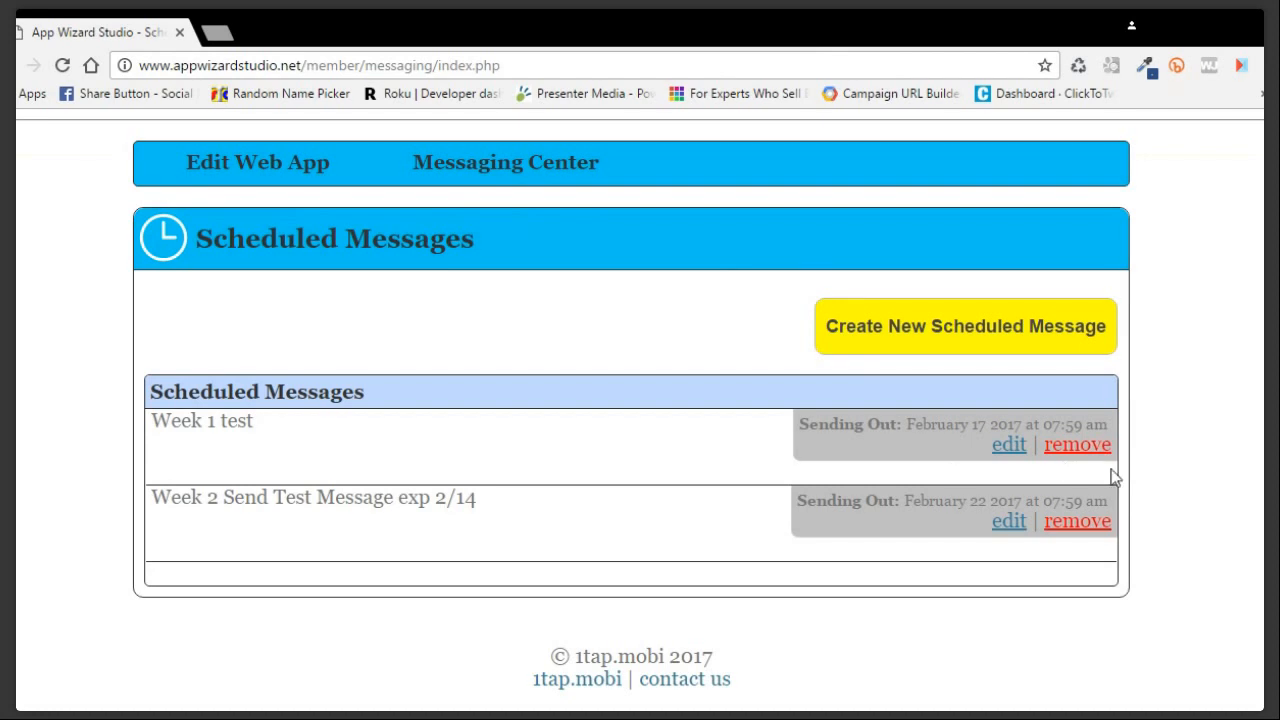
left_click(1071, 452)
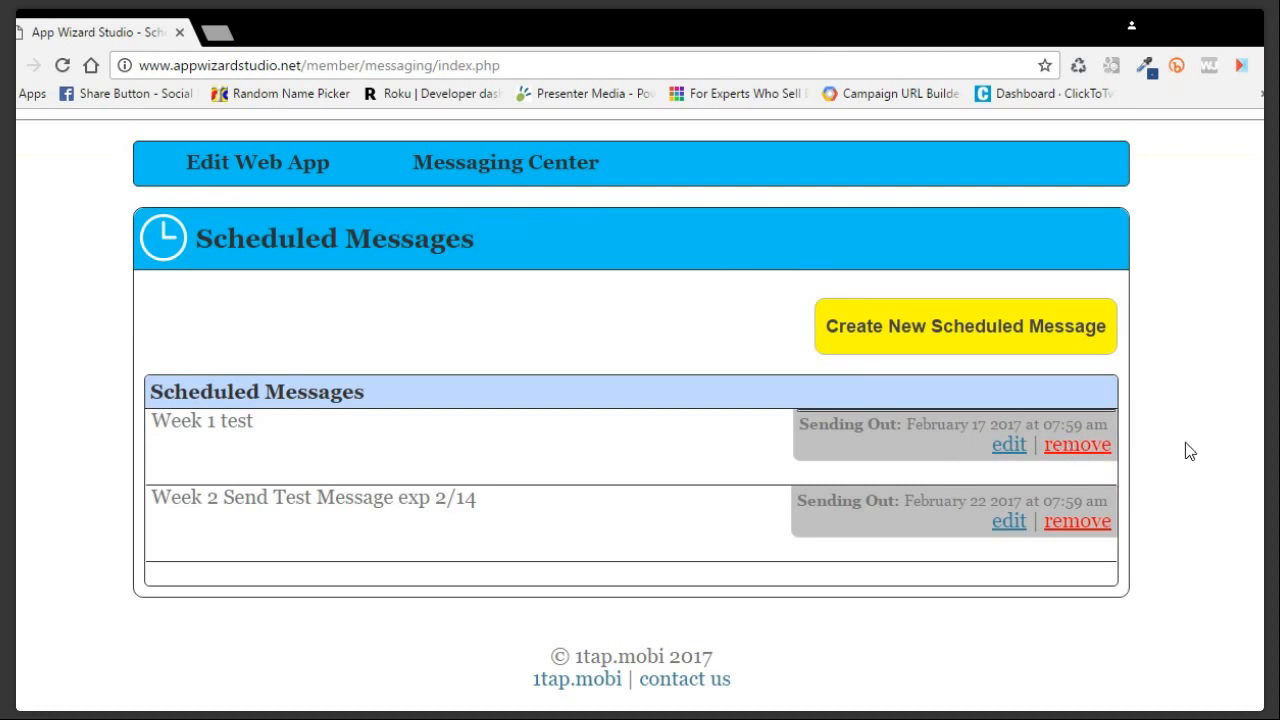
left_click(910, 474)
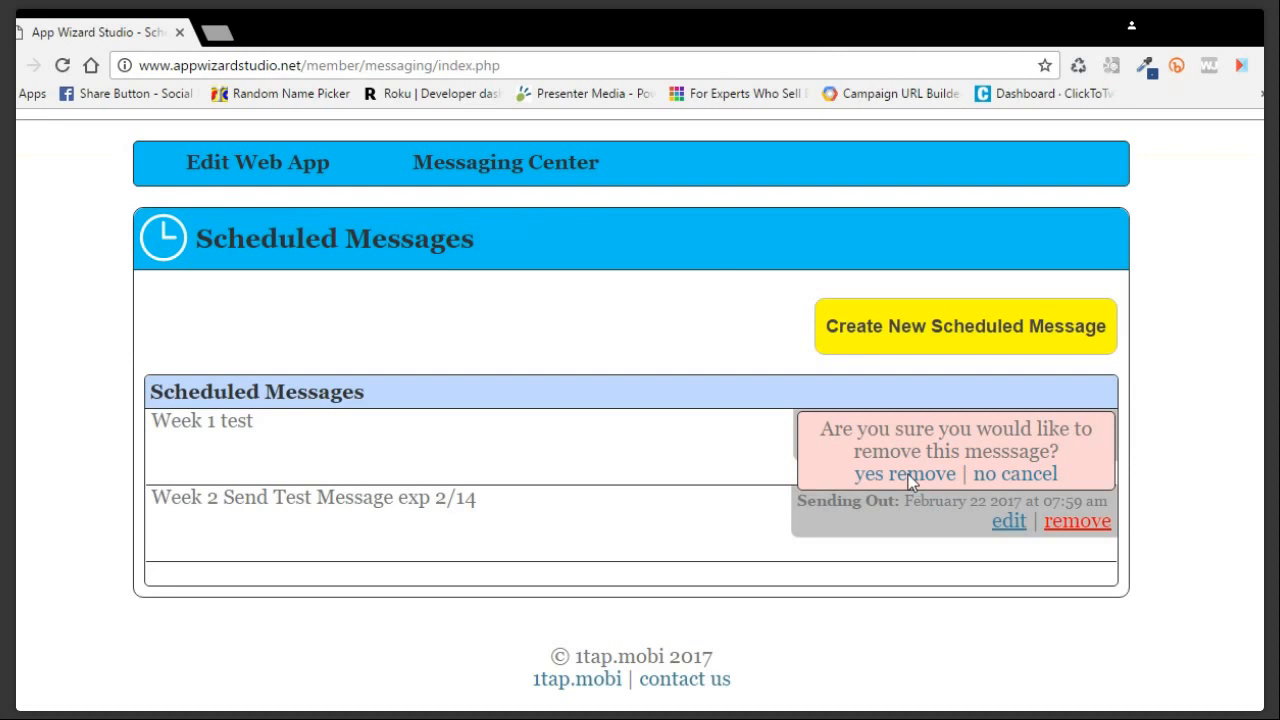
Create a new scheduled message and address it to the text subscribers.
left_click(927, 411)
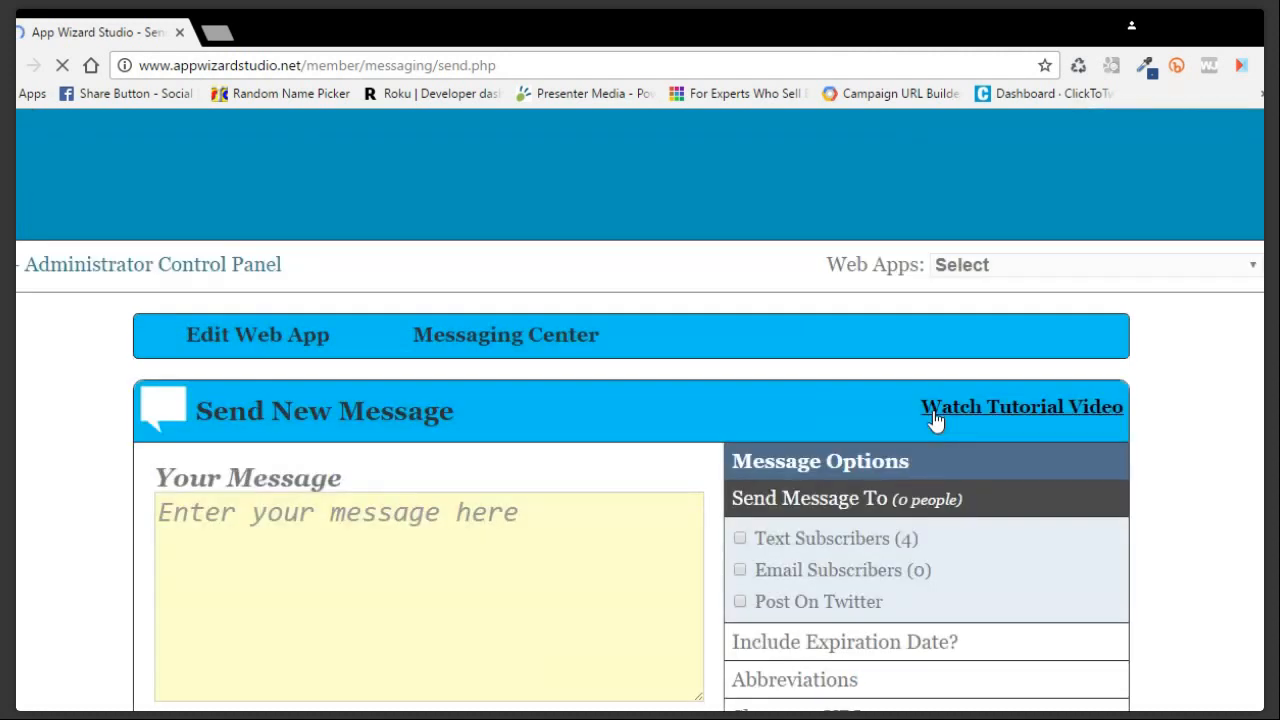
scroll(1128, 425, "down", 1)
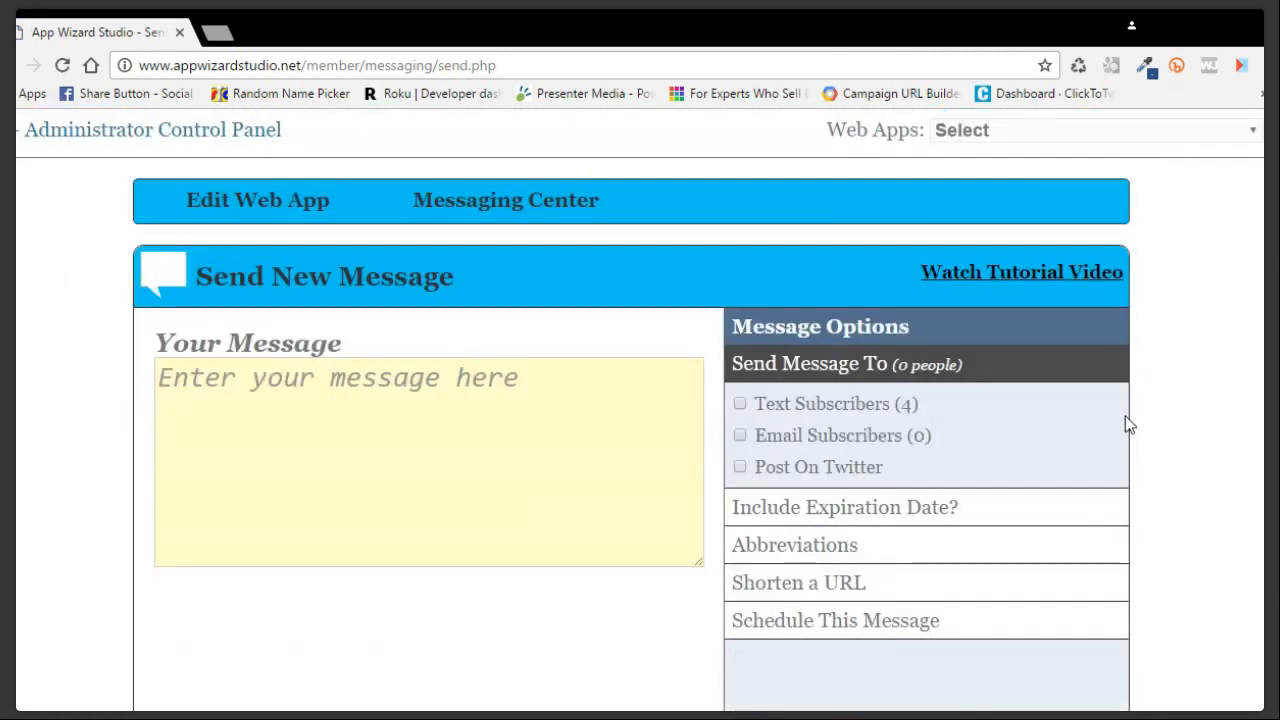
scroll(1128, 425, "down", 1)
left_click(740, 334)
Write "Week 1 Test exp 2/19" as the message text.
left_click(500, 328)
type("Weelk")
key("BackSpace")
key("BackSpace")
type("k 1 ")
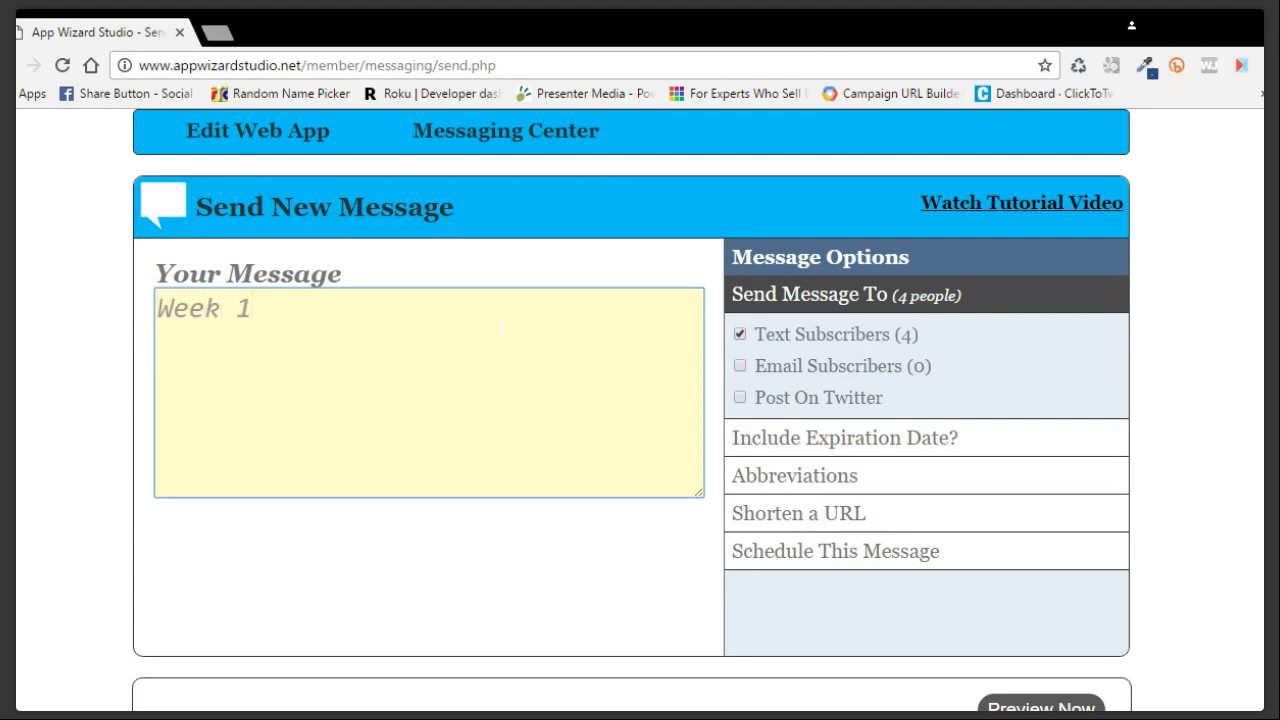
type("Test exp 2/")
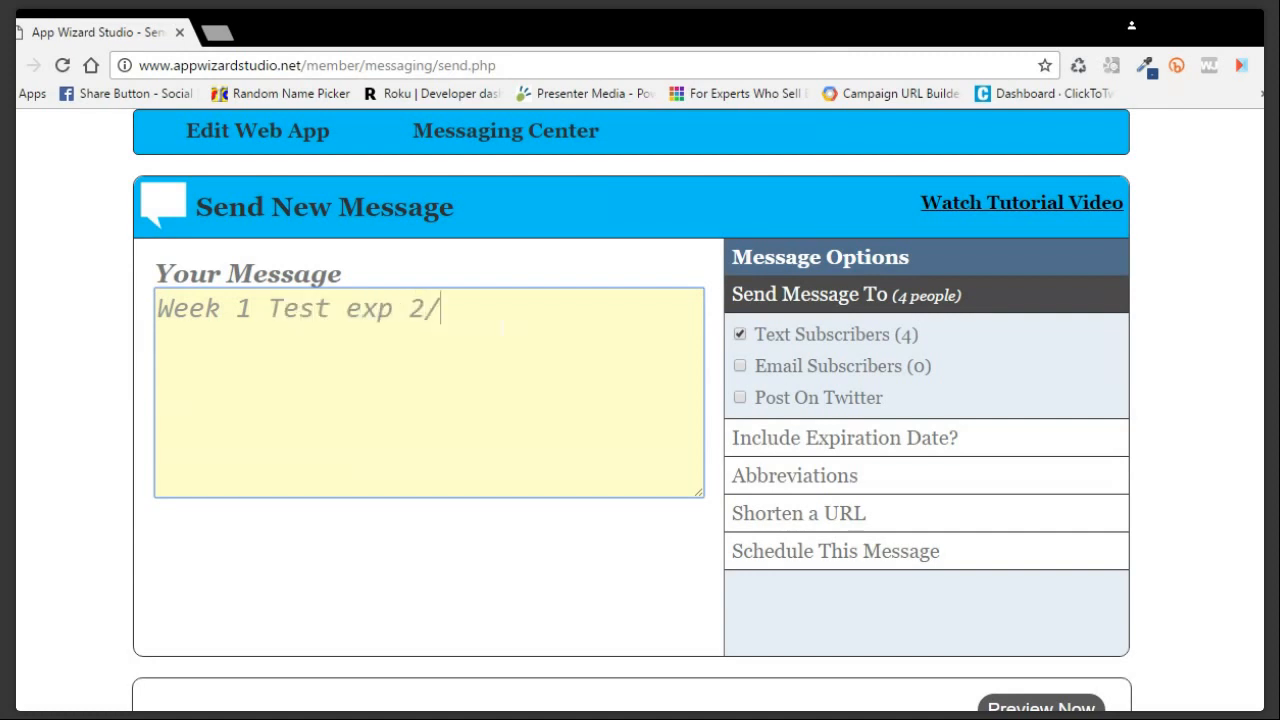
type("19")
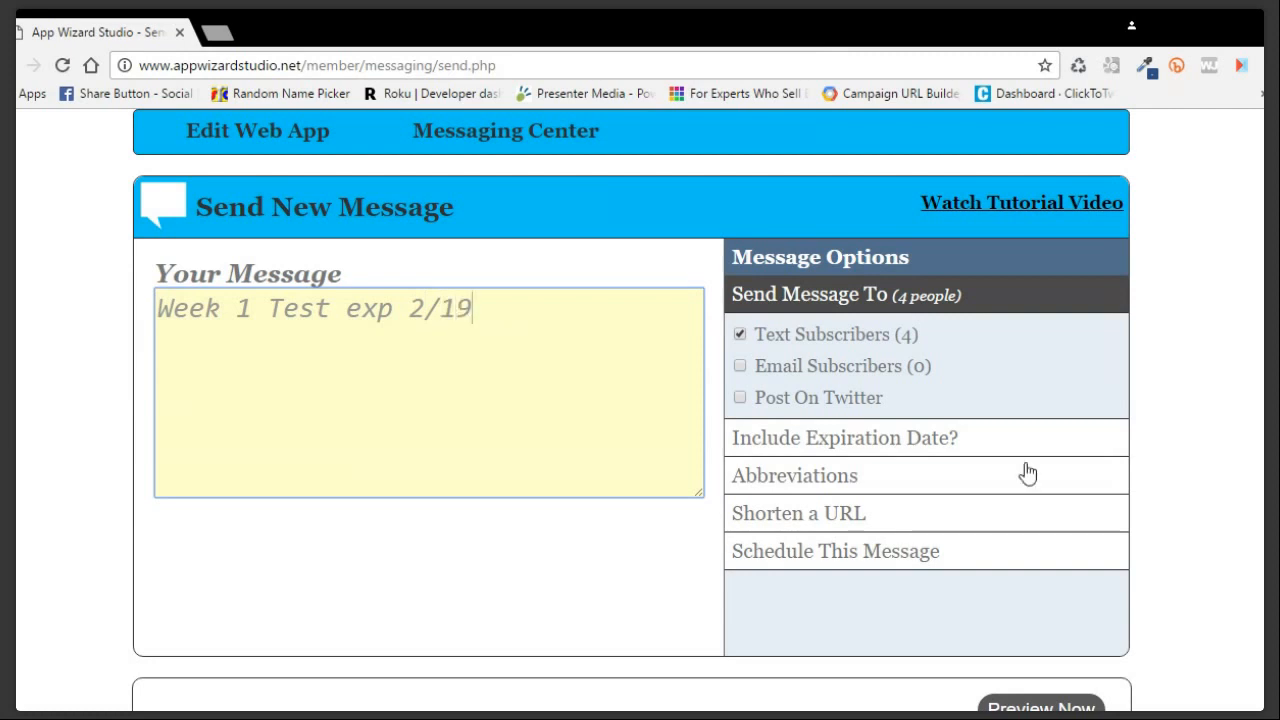
Schedule the new Week 1 message for another time on February 18th.
left_click(864, 554)
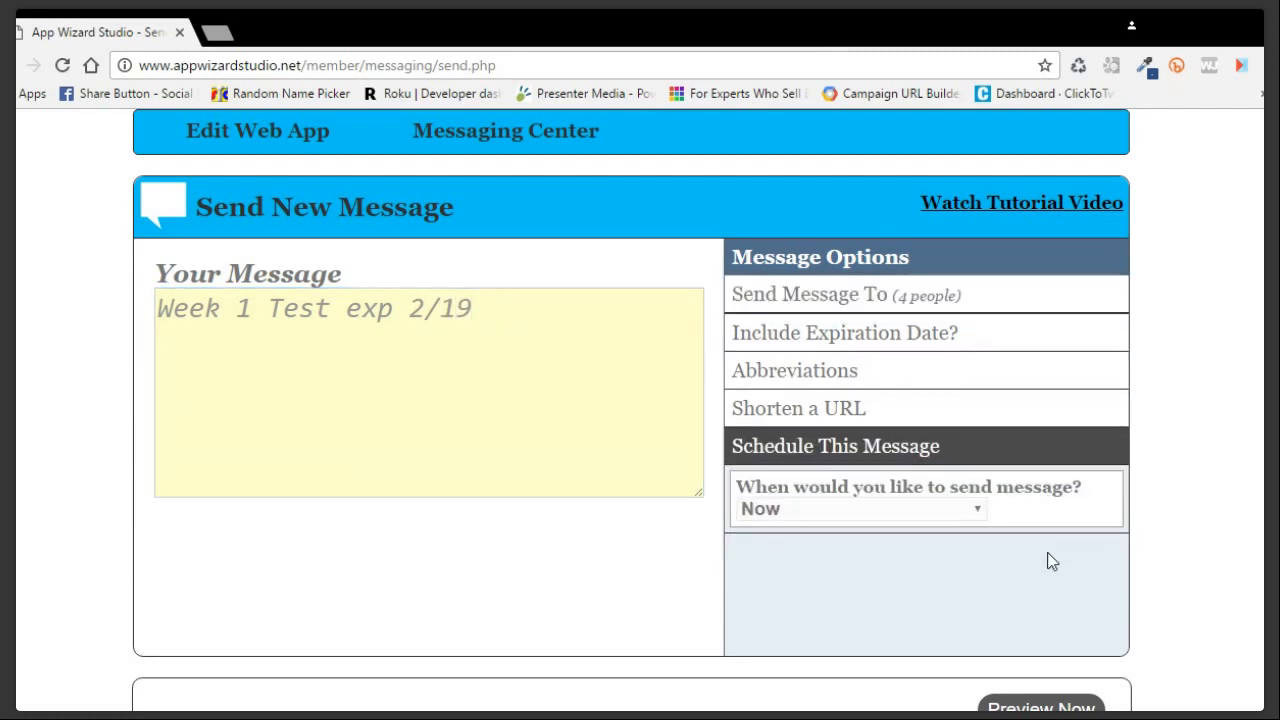
left_click(884, 567)
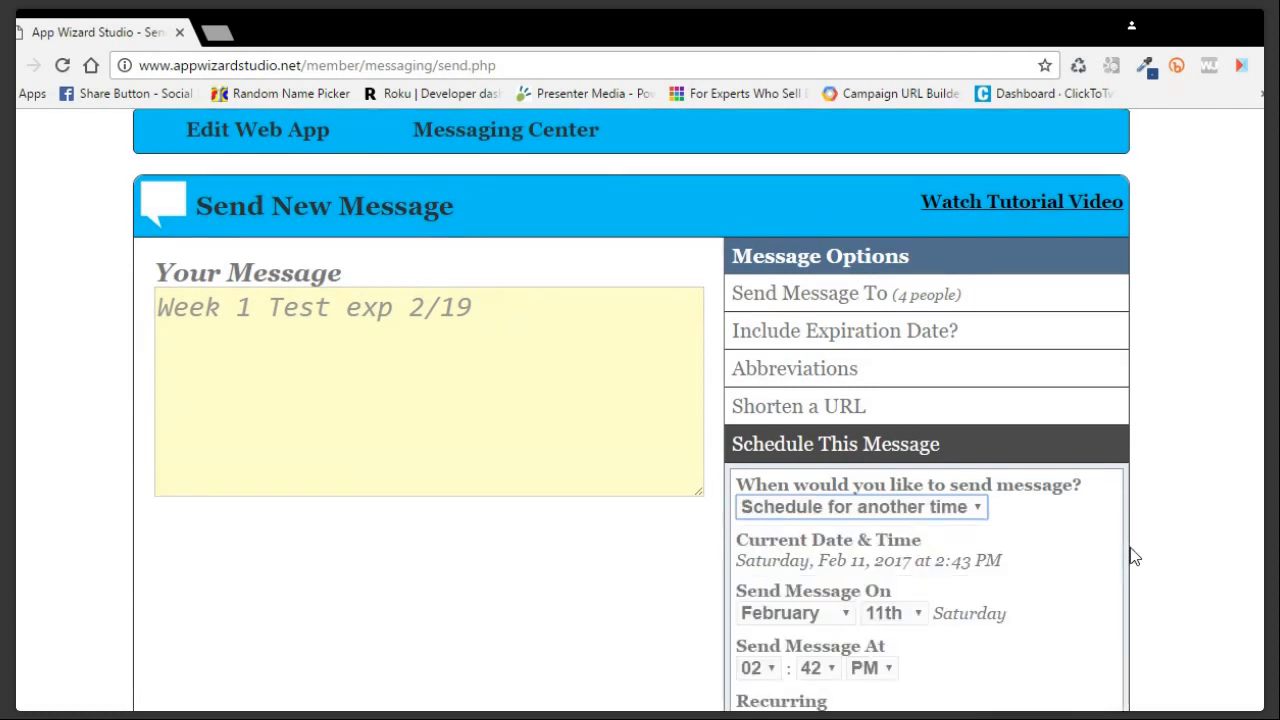
scroll(1133, 556, "down", 2)
left_click(896, 420)
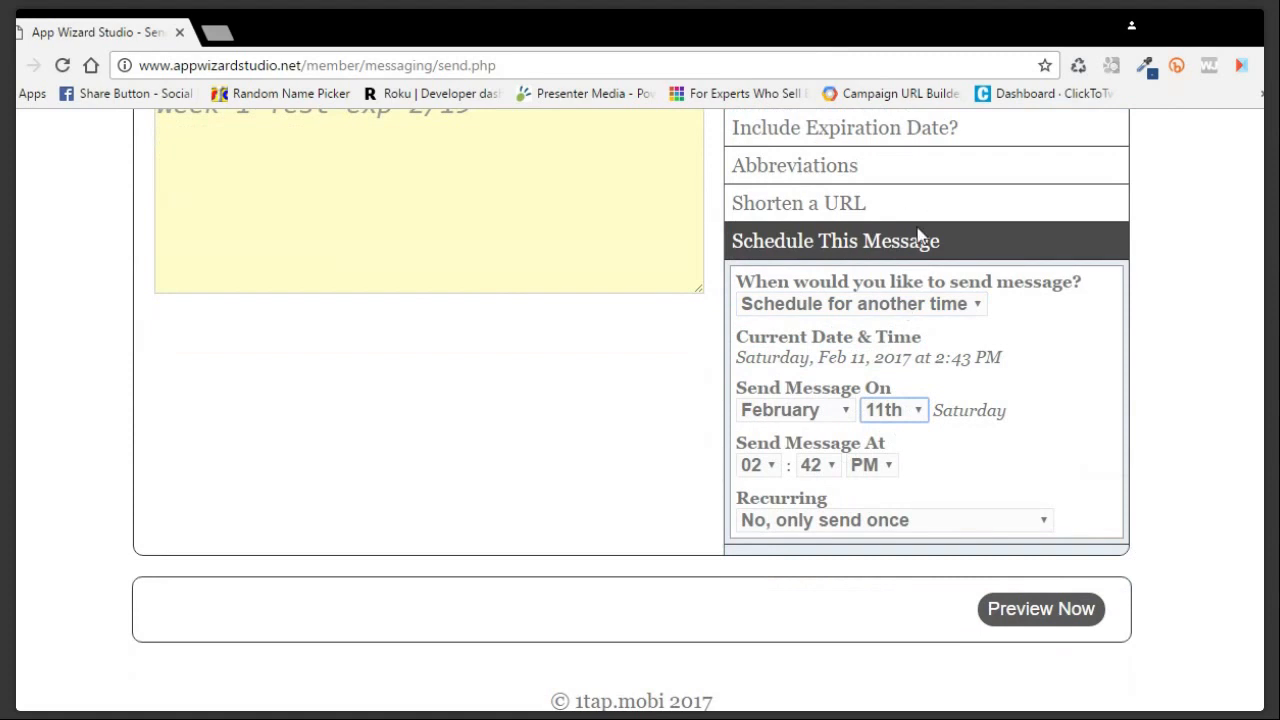
type("18")
key("Tab")
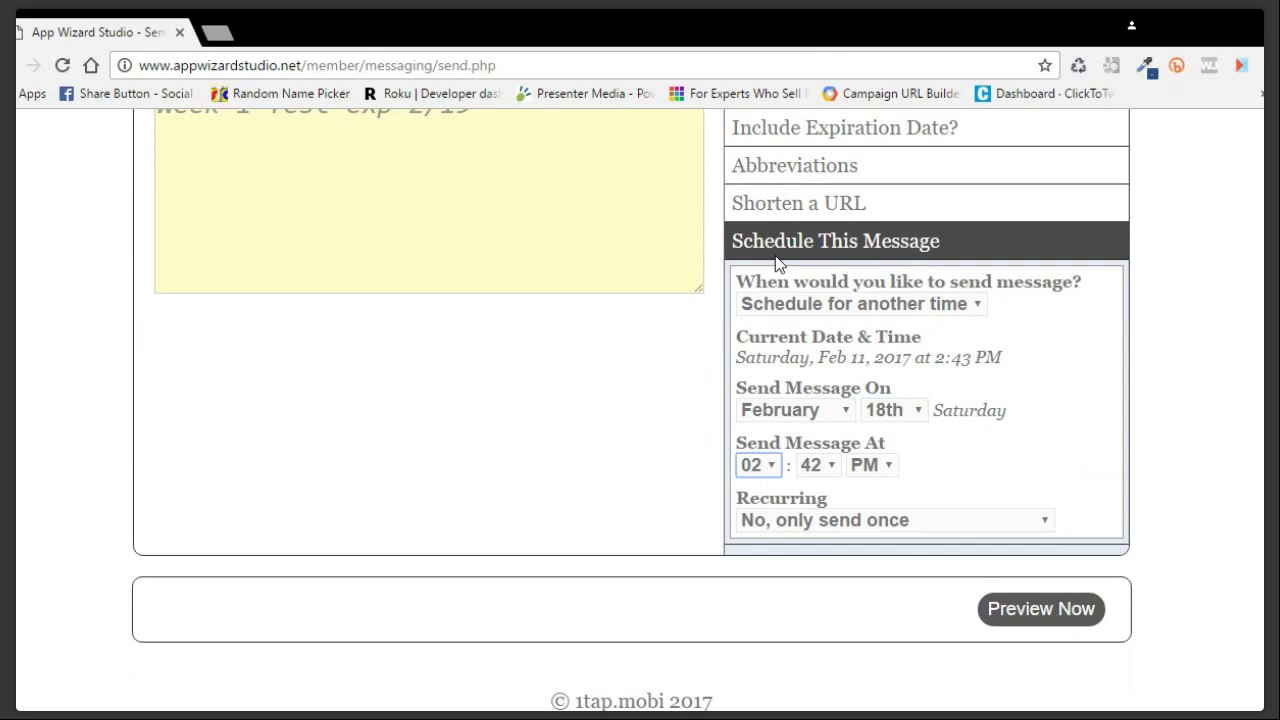
Set the Week 1 message's send time to 08:00 AM.
type("08")
key("Tab")
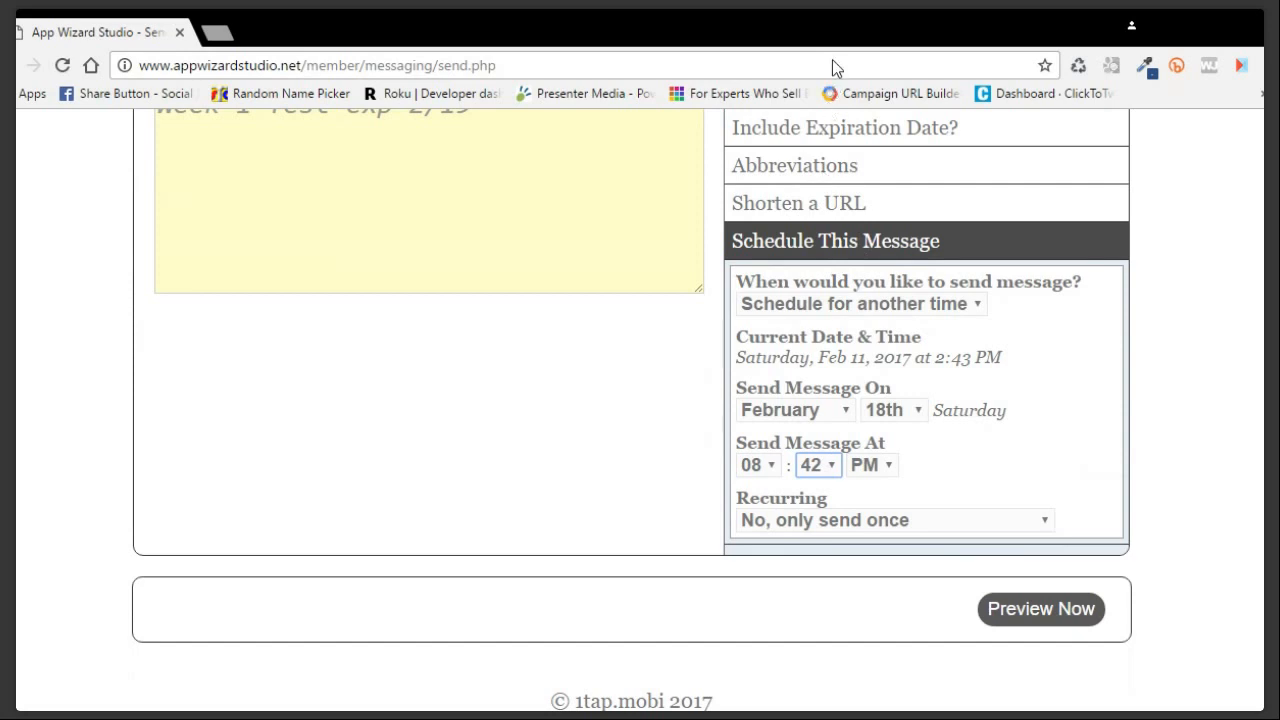
type("00")
key("Tab")
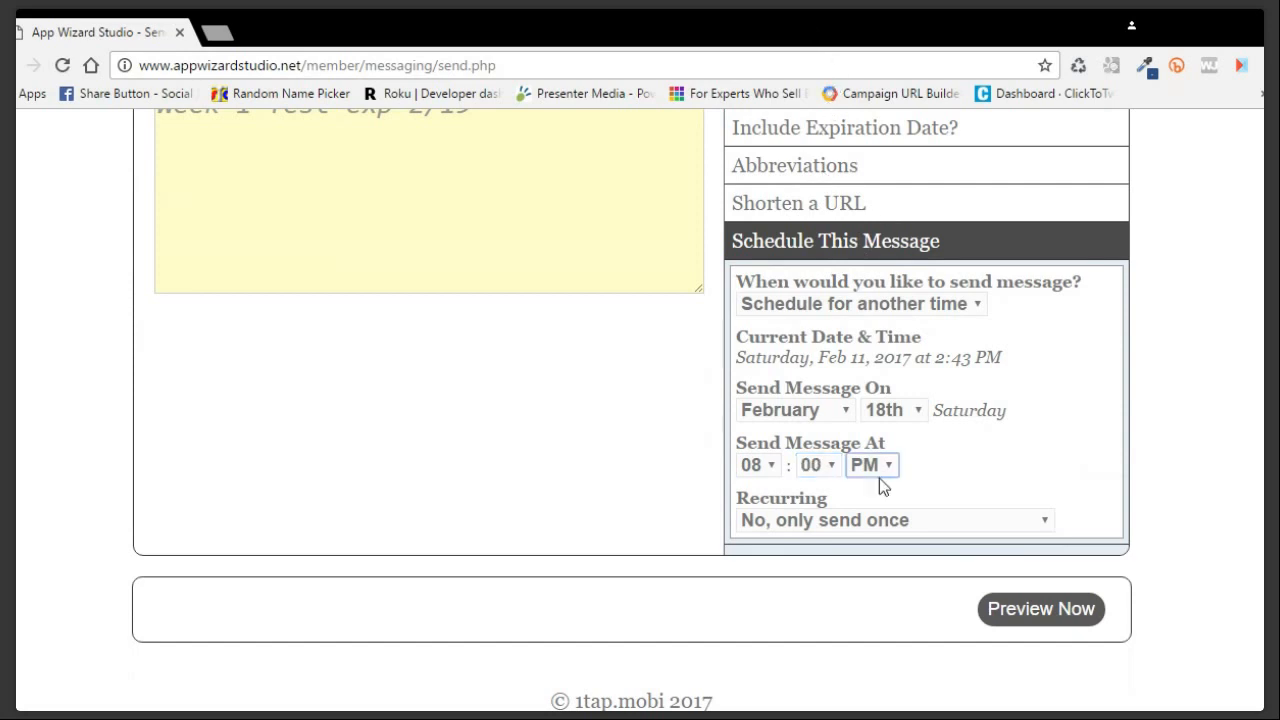
key("a")
Preview the new Week 1 text message and save it as a scheduled message.
left_click(1066, 613)
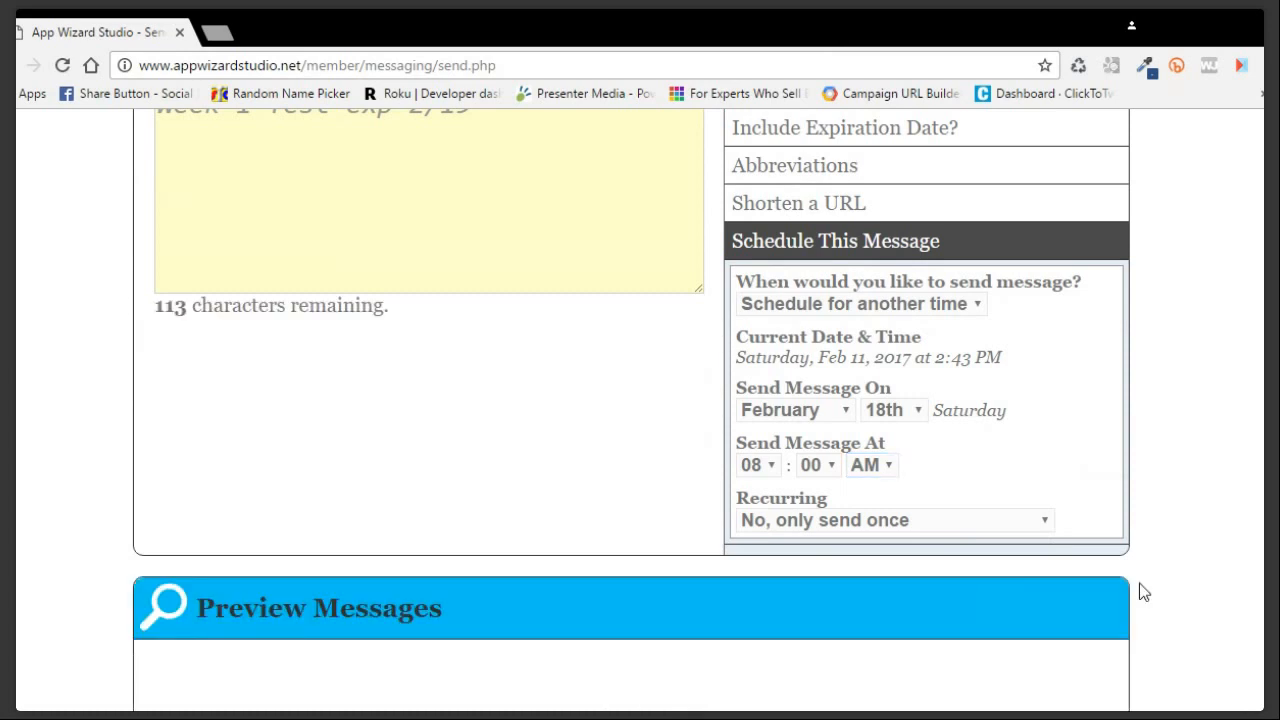
scroll(1151, 517, "down", 2)
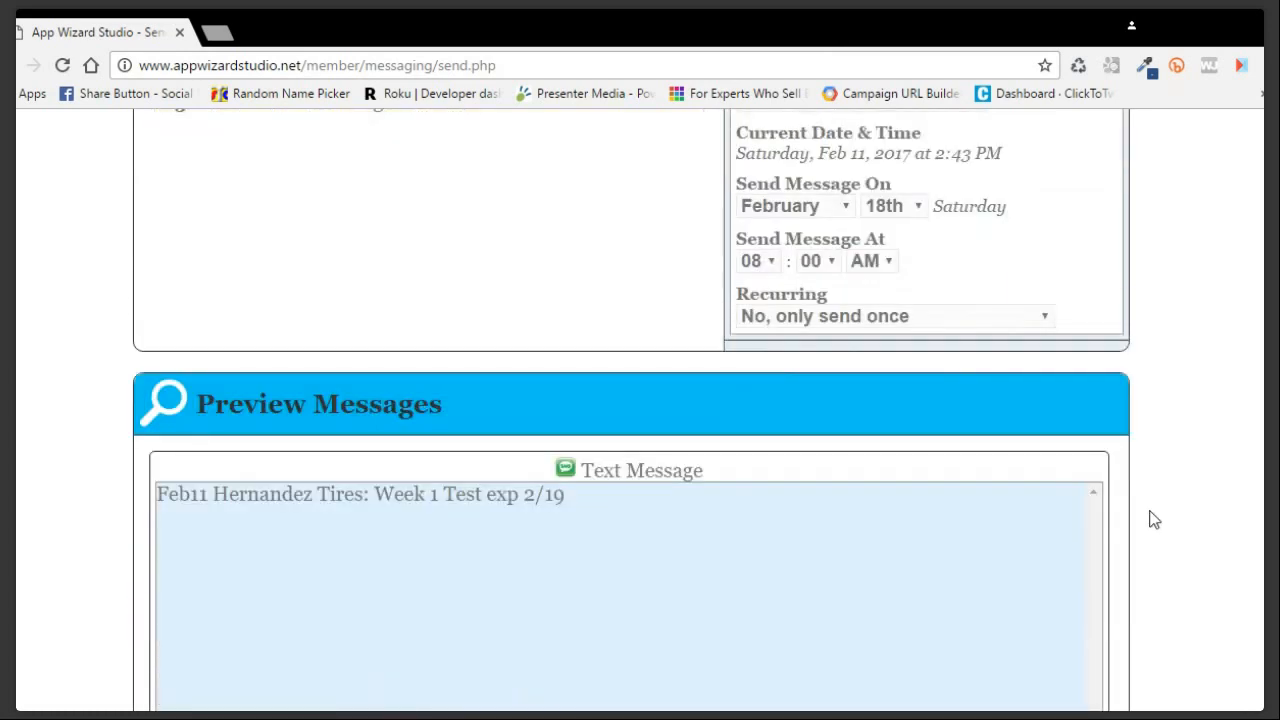
scroll(1152, 517, "down", 2)
left_click(1000, 669)
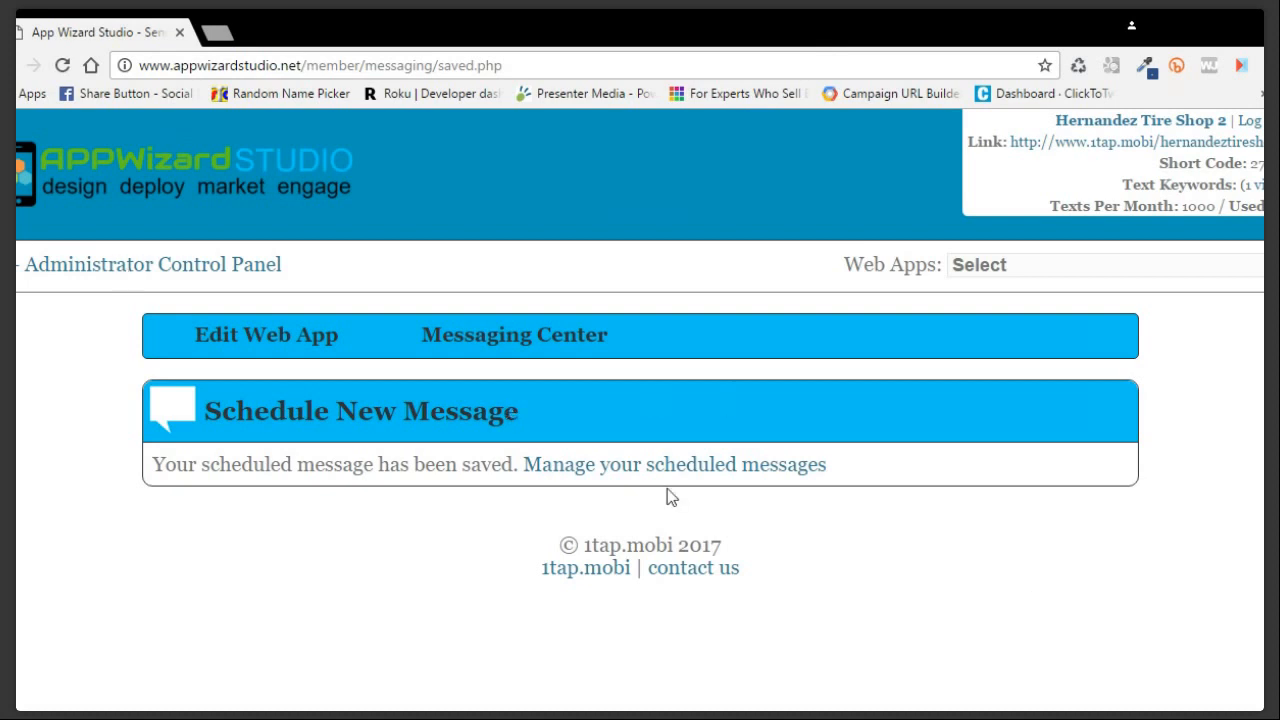
Go to the Tablet Kiosk page of the Messaging Center.
left_click(492, 347)
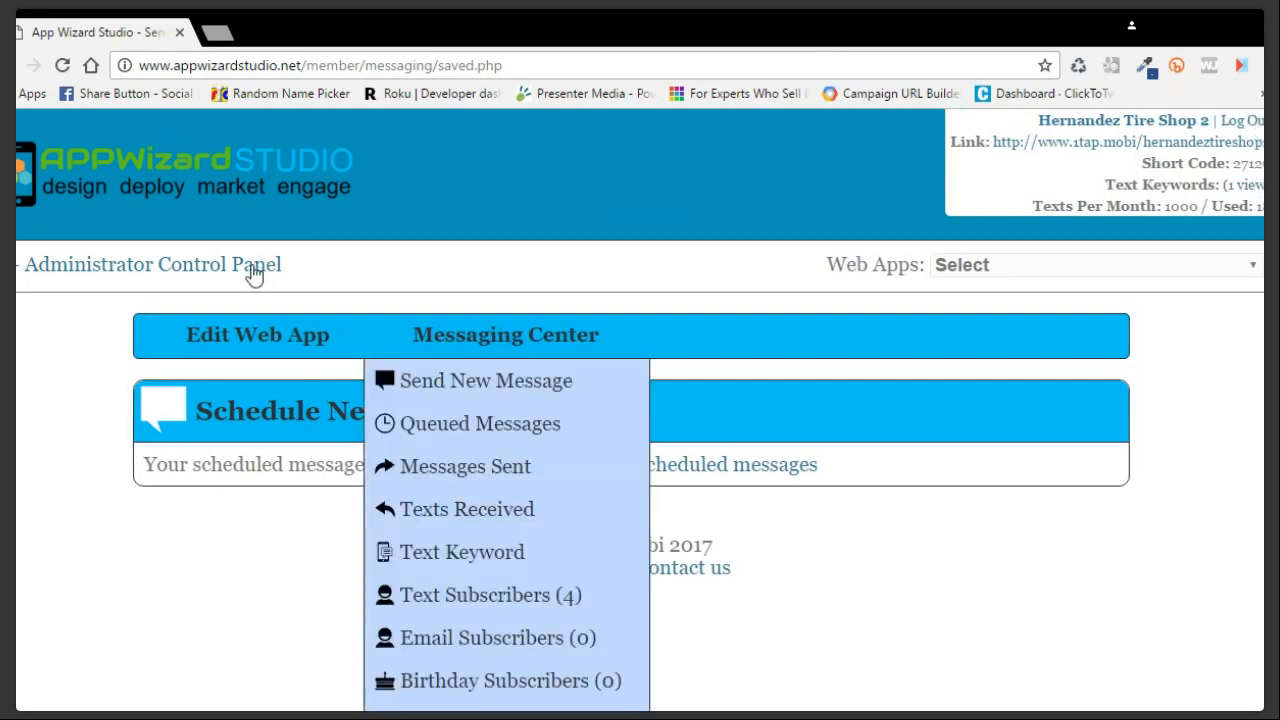
left_click(266, 337)
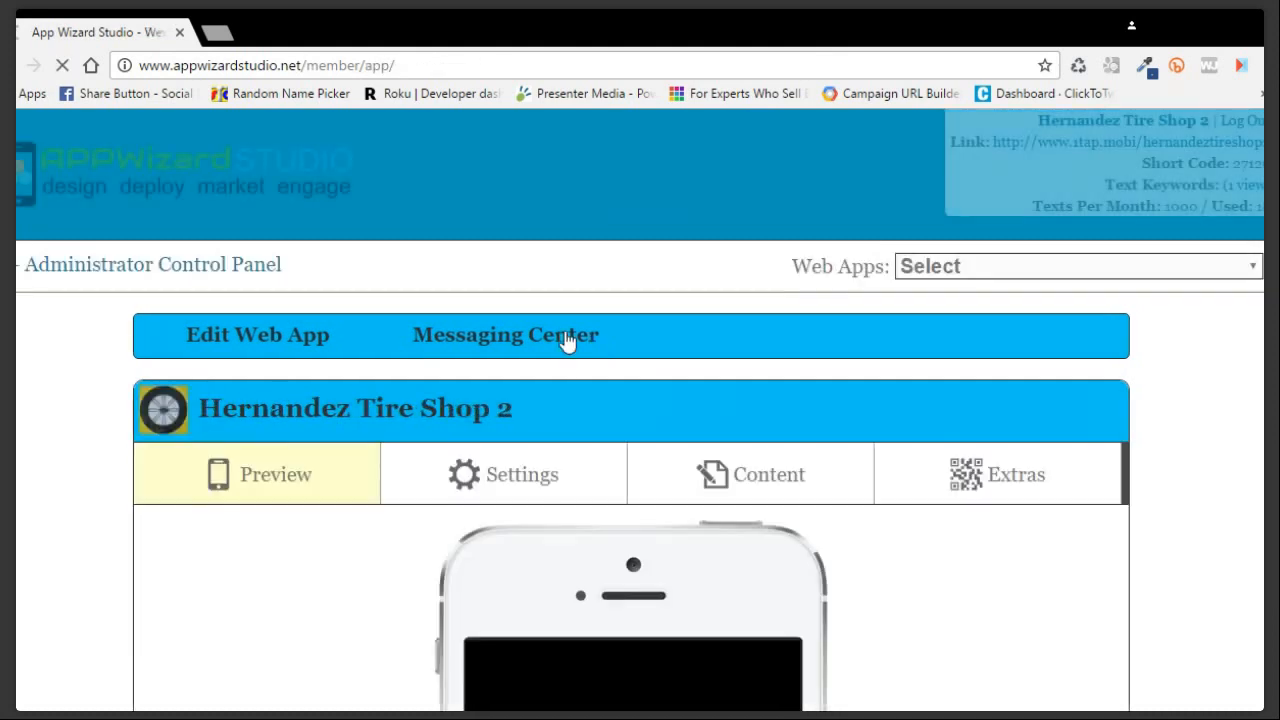
left_click(567, 340)
scroll(514, 427, "down", 4)
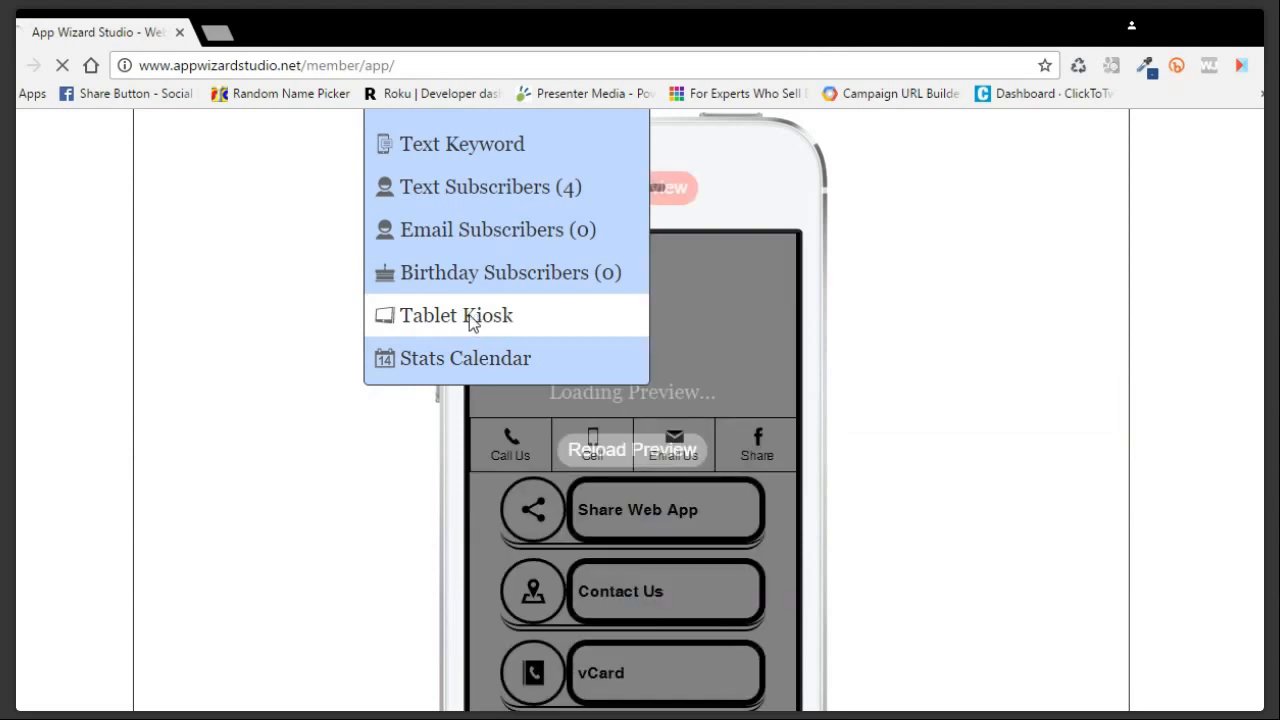
left_click(476, 318)
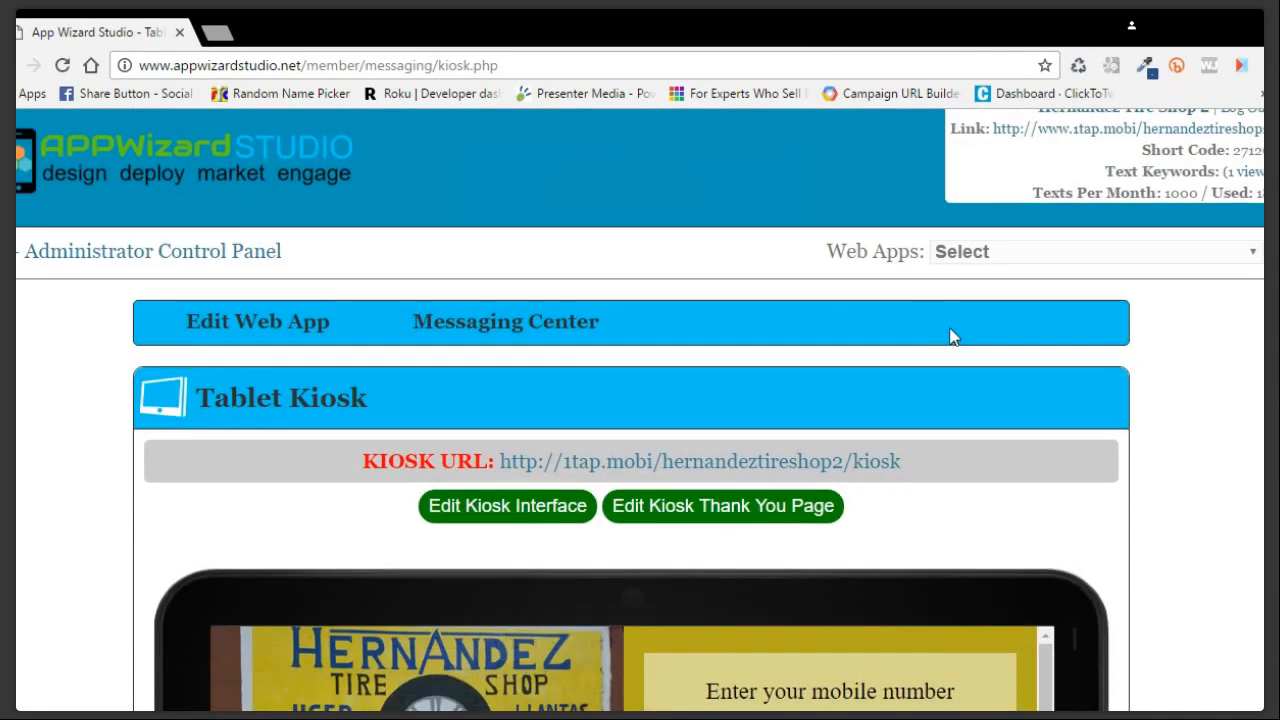
Open the kiosk interface settings and set the option to ask users their birthday to Yes.
scroll(950, 337, "down", 1)
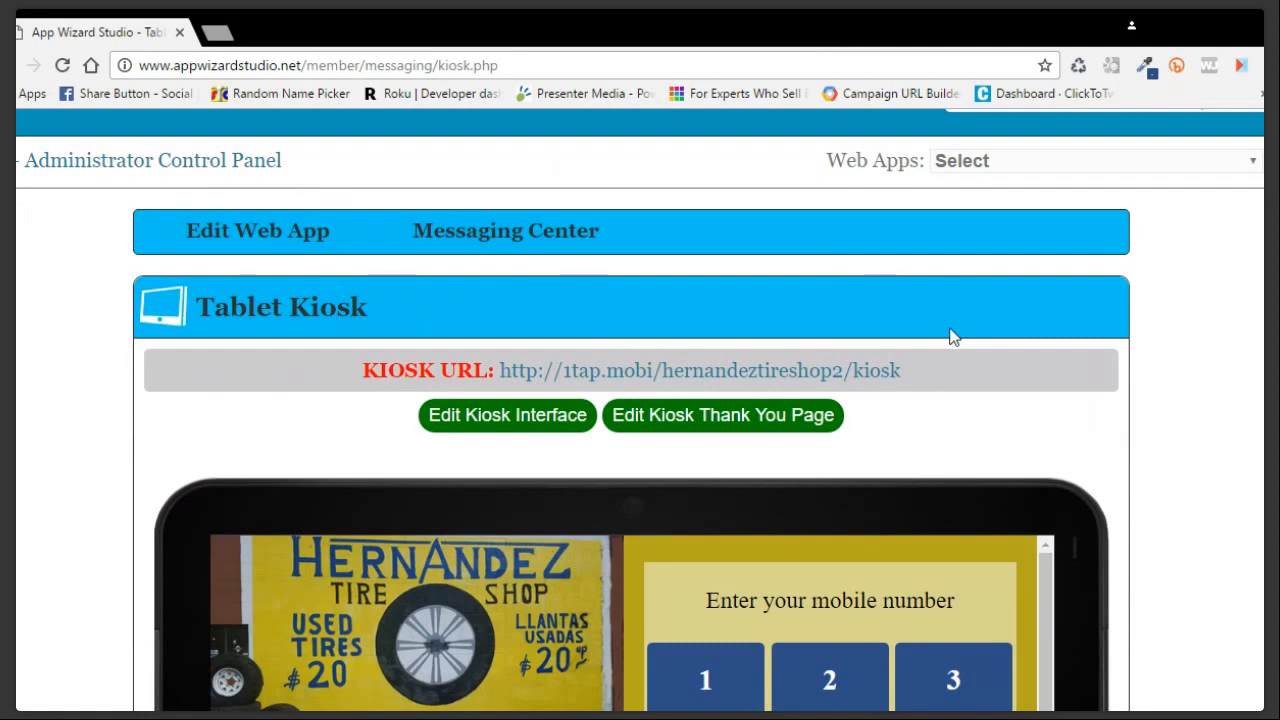
scroll(950, 337, "down", 1)
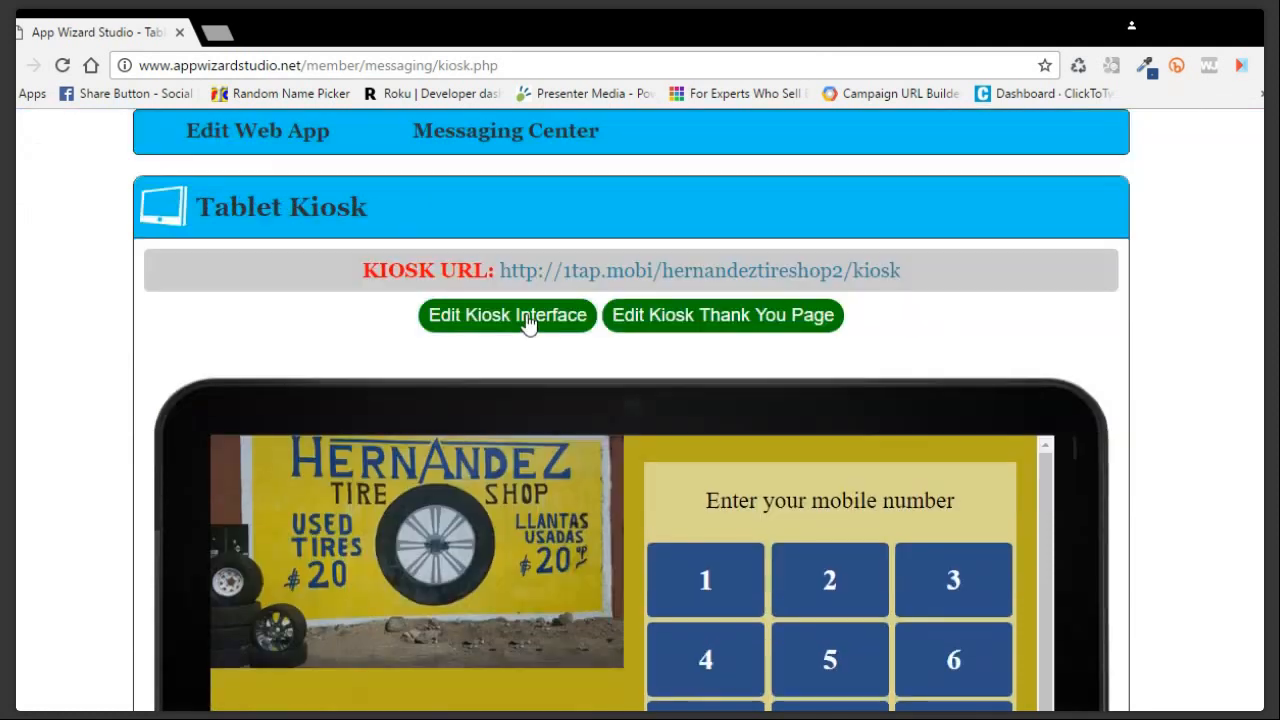
left_click(525, 318)
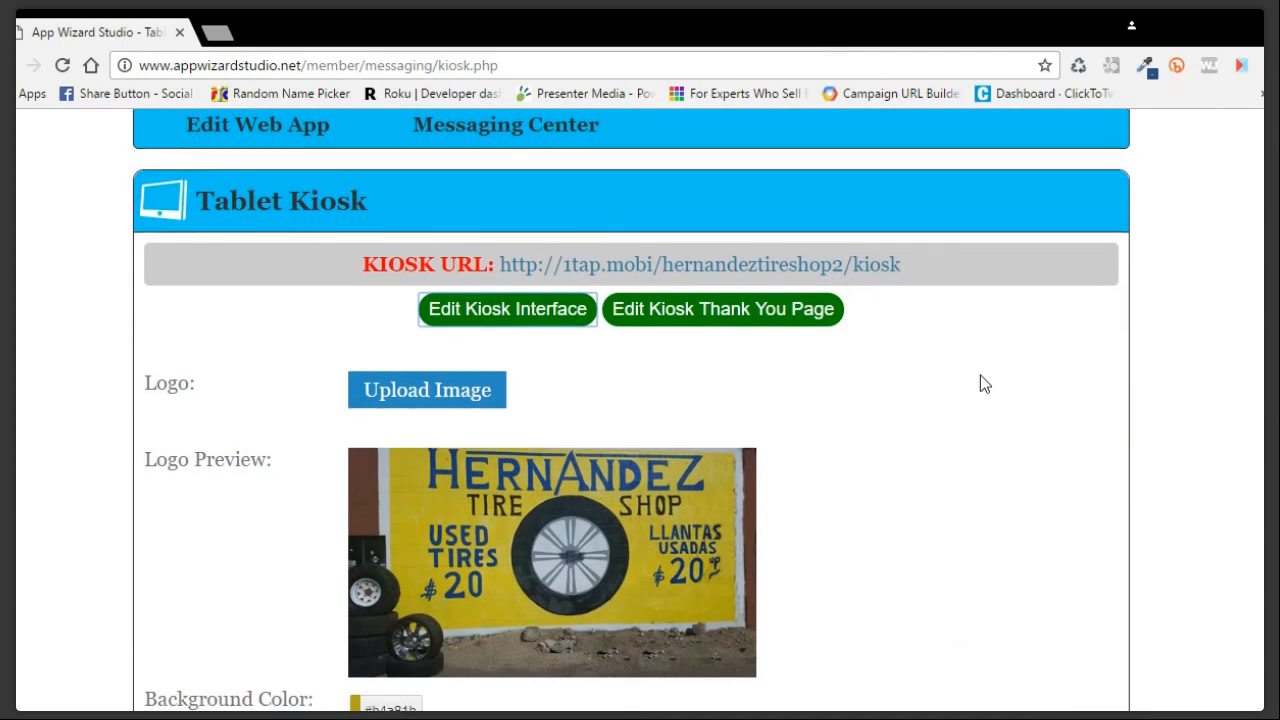
scroll(980, 375, "down", 5)
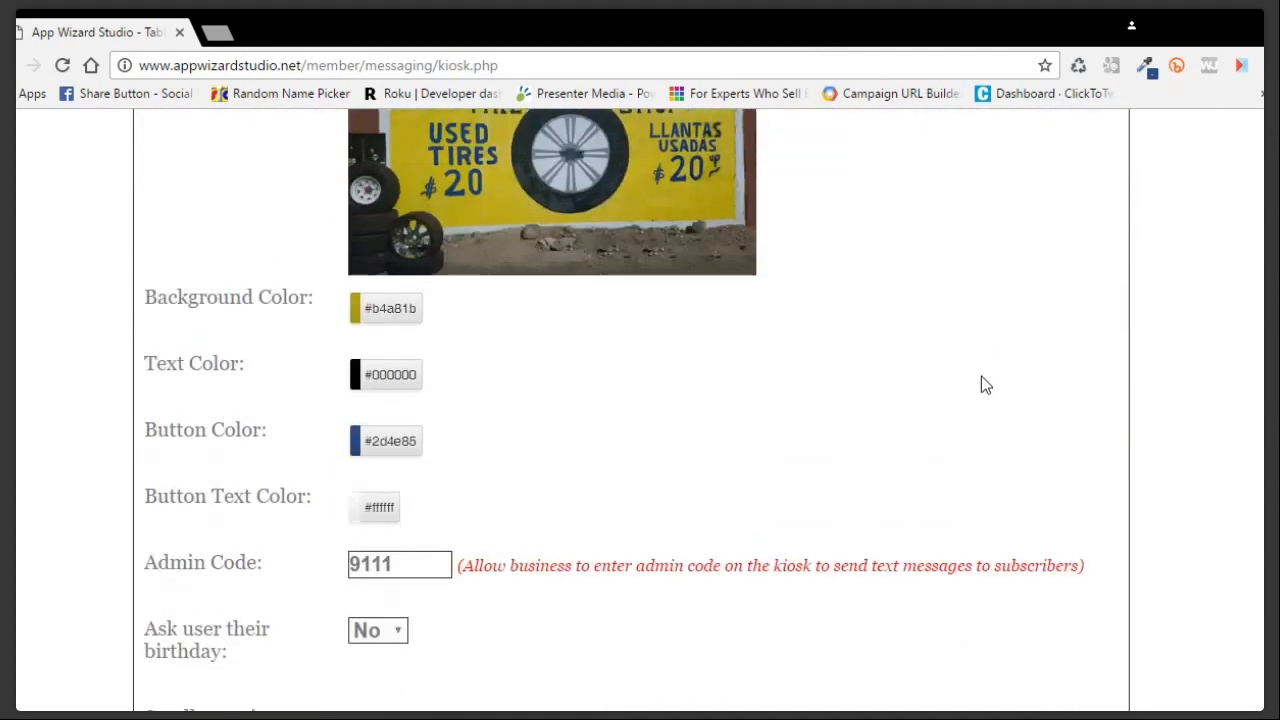
scroll(982, 380, "down", 2)
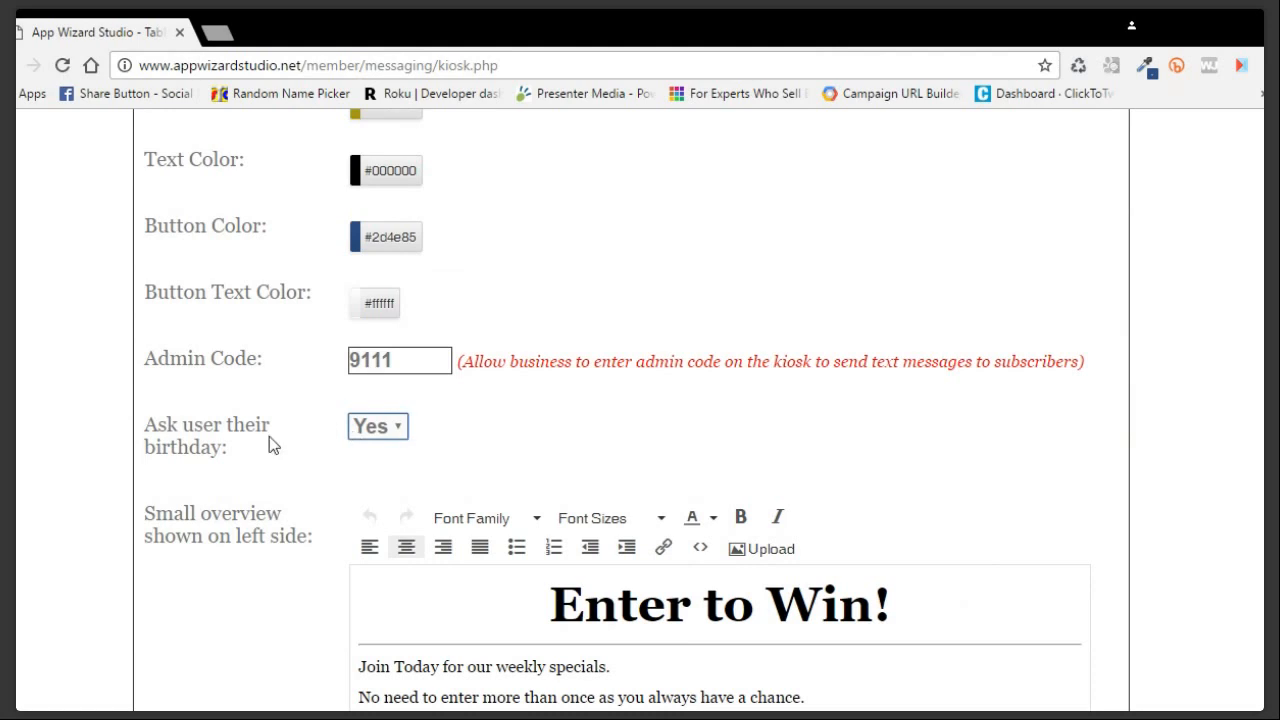
Review the birthday fields in the kiosk preview and the admin code setting of the kiosk interface.
scroll(663, 434, "down", 6)
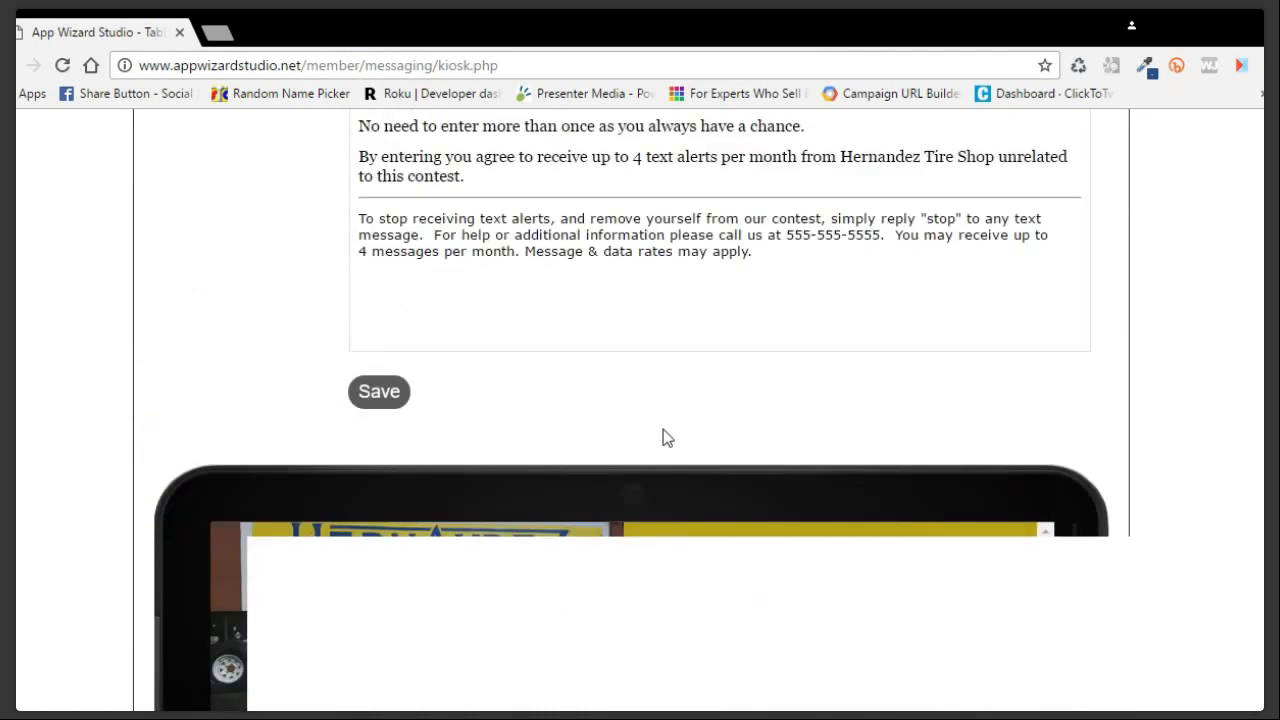
scroll(663, 431, "down", 5)
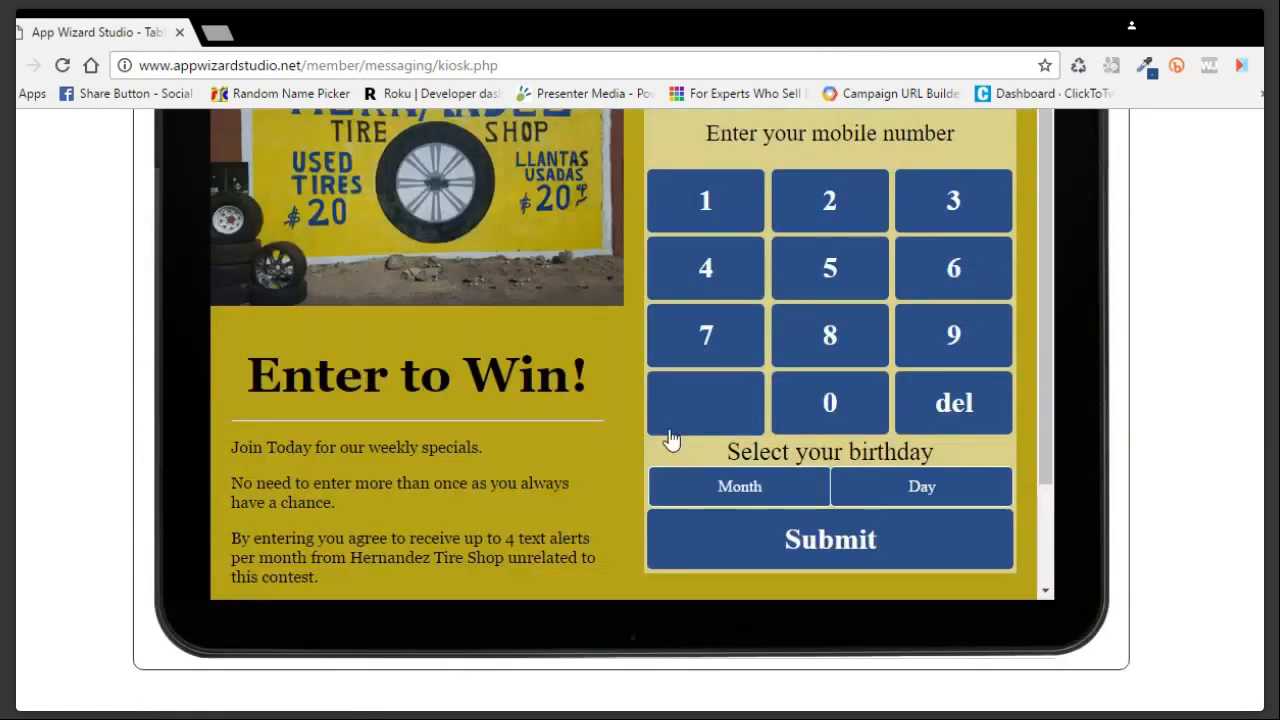
scroll(667, 438, "down", 1)
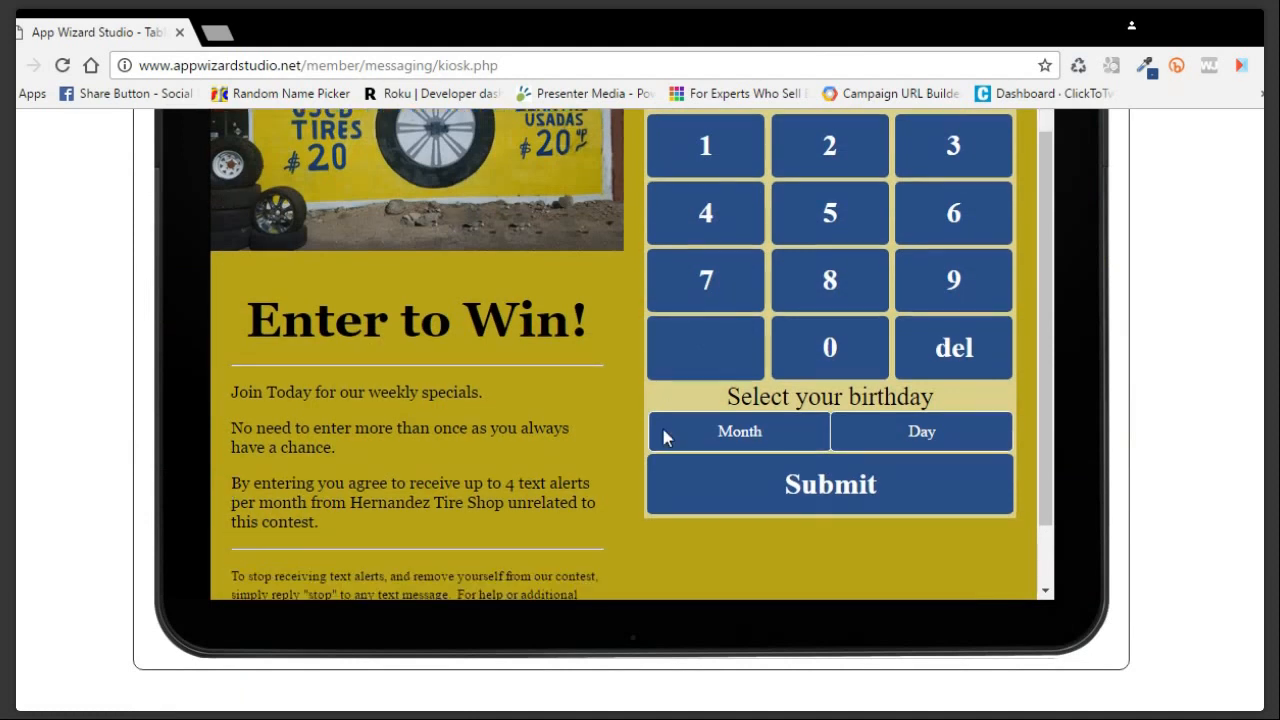
scroll(664, 437, "down", 1)
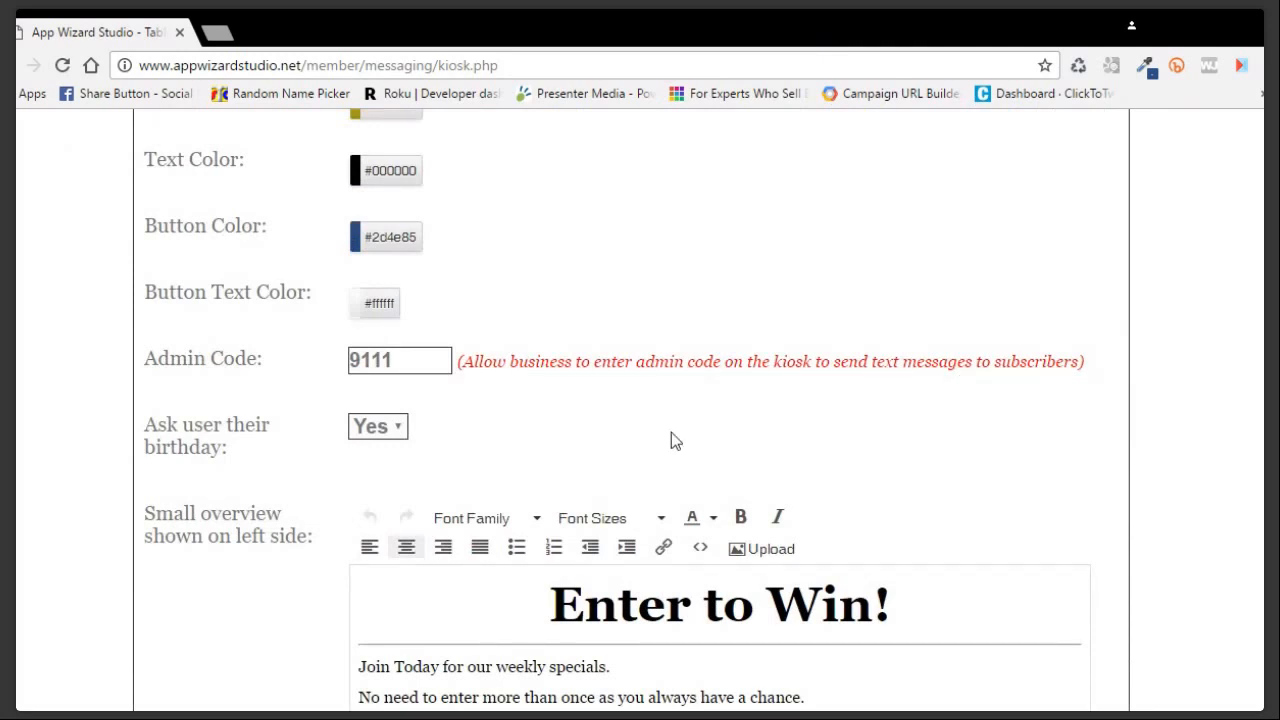
scroll(1092, 374, "down", 1)
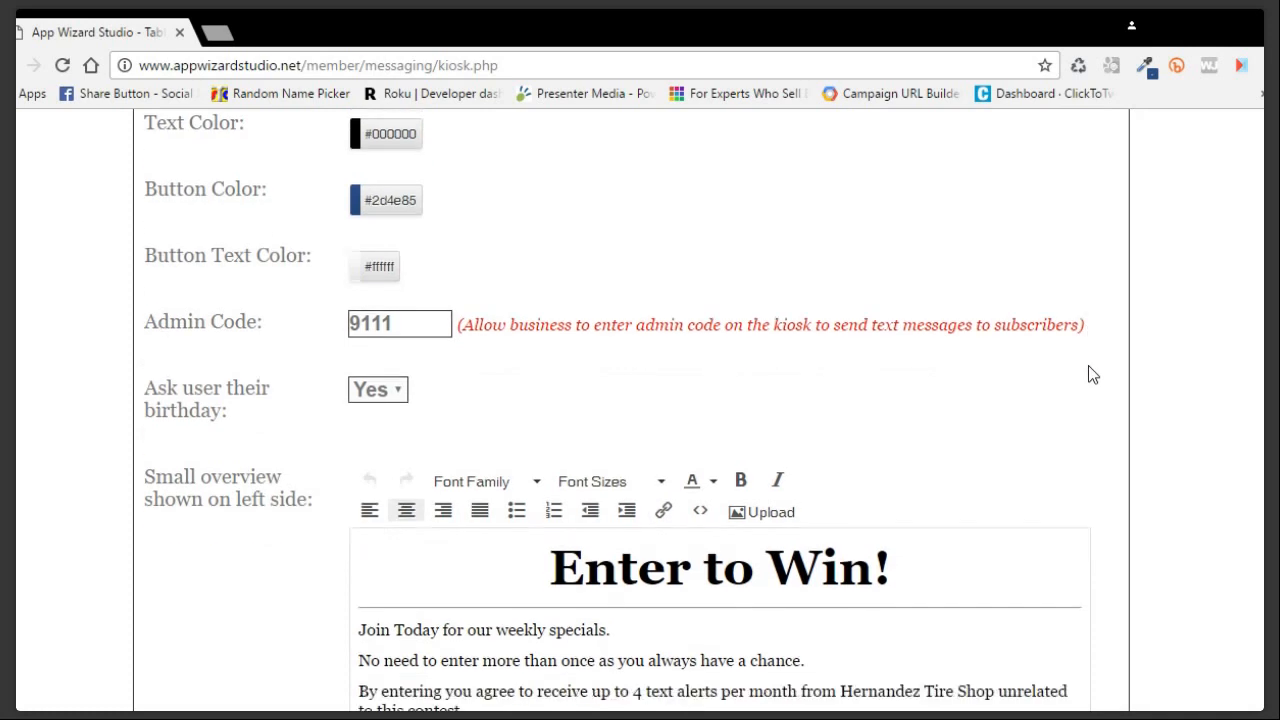
scroll(1092, 374, "down", 2)
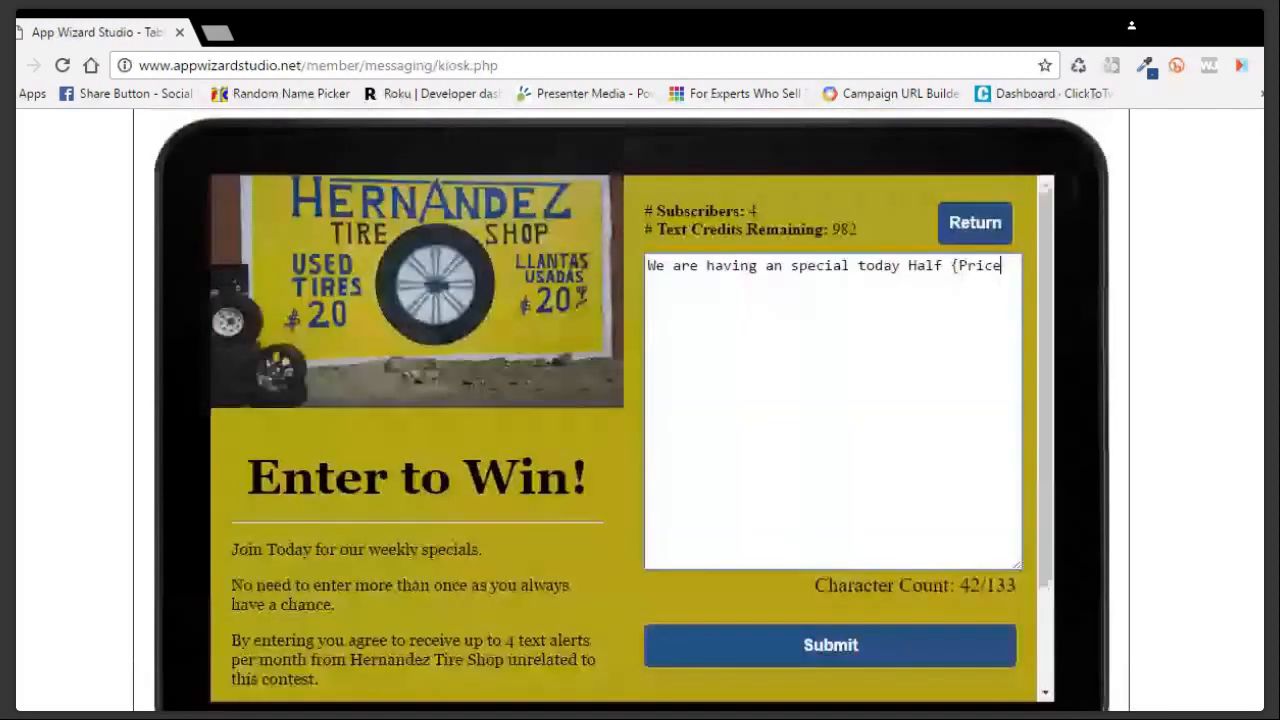
Complete the kiosk text message to read "We are having an special today Half Price Hamburgers From 2 - 4".
key("BackSpace")
key("BackSpace")
key("BackSpace")
key("BackSpace")
key("BackSpace")
key("BackSpace")
type("Pr")
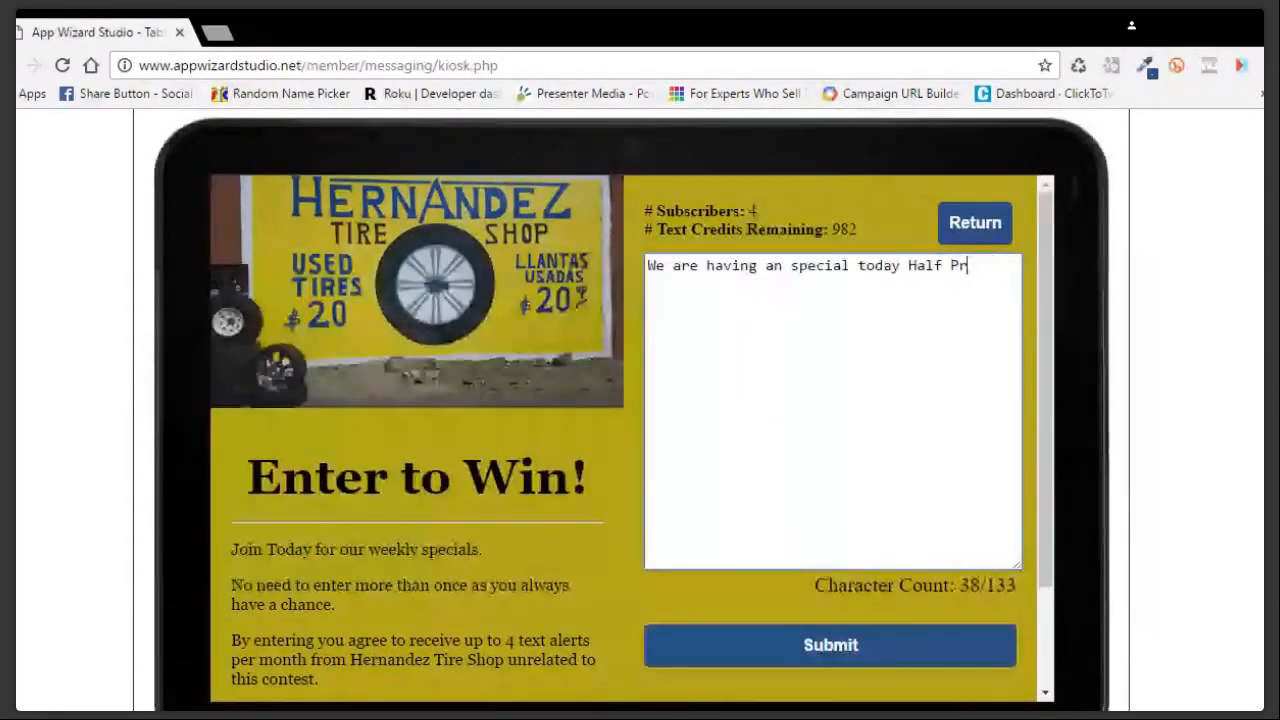
type("ice Hamb")
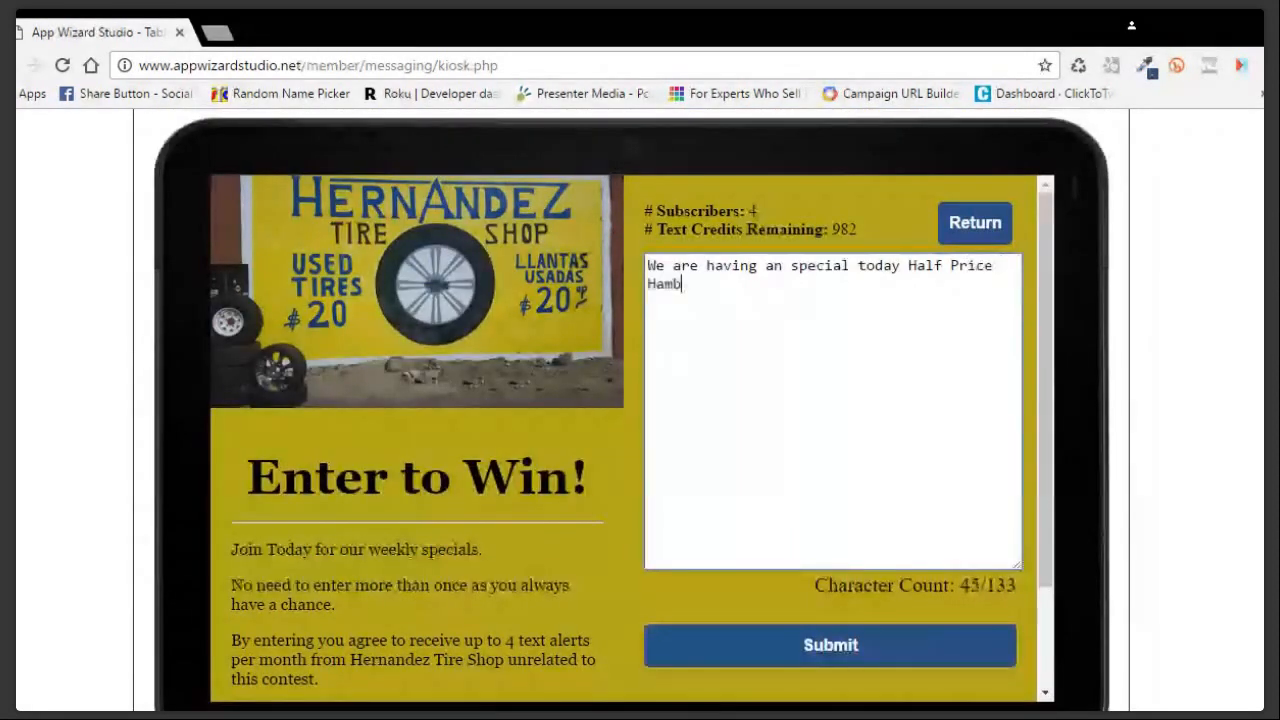
type("urgers ")
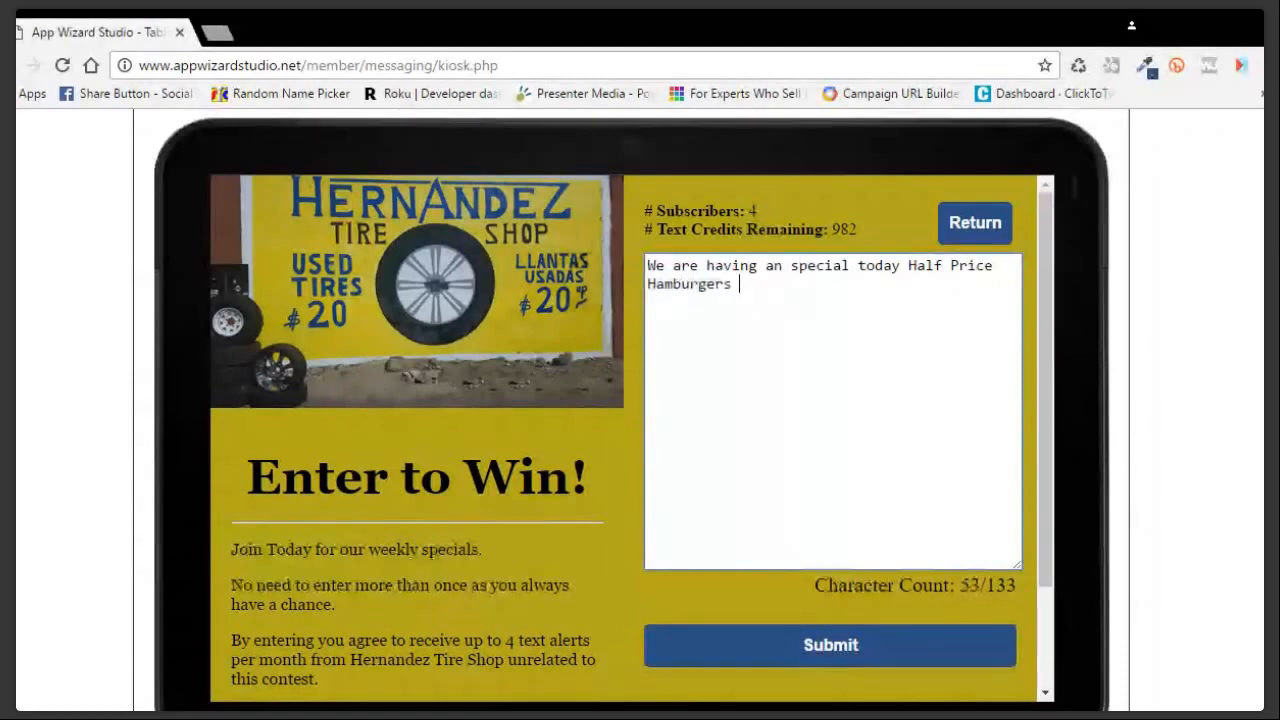
type("From 2 - ")
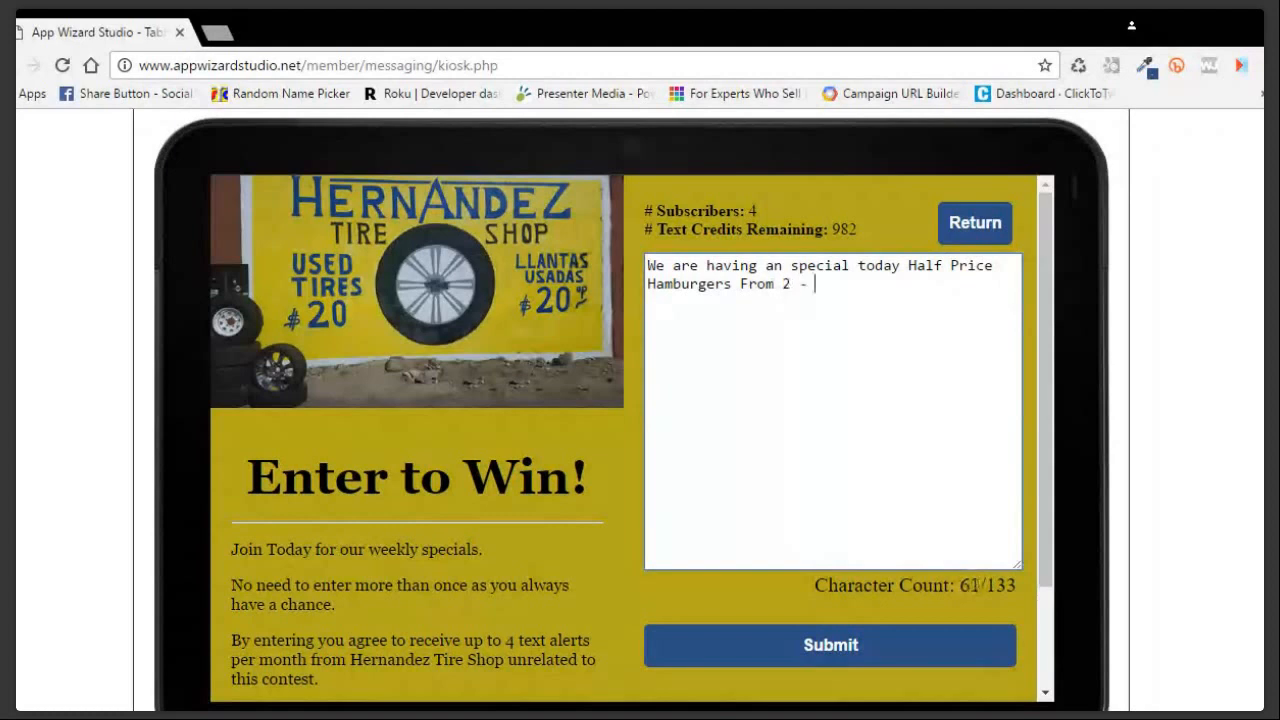
type("4")
Add "pm" after both times in the kiosk message and submit it to the subscribers.
left_click(783, 284)
type("pm")
key("BackSpace")
key("BackSpace")
key("Right")
type("pm")
key("Right")
key("Right")
key("Right")
key("Right")
key("Right")
type("pm")
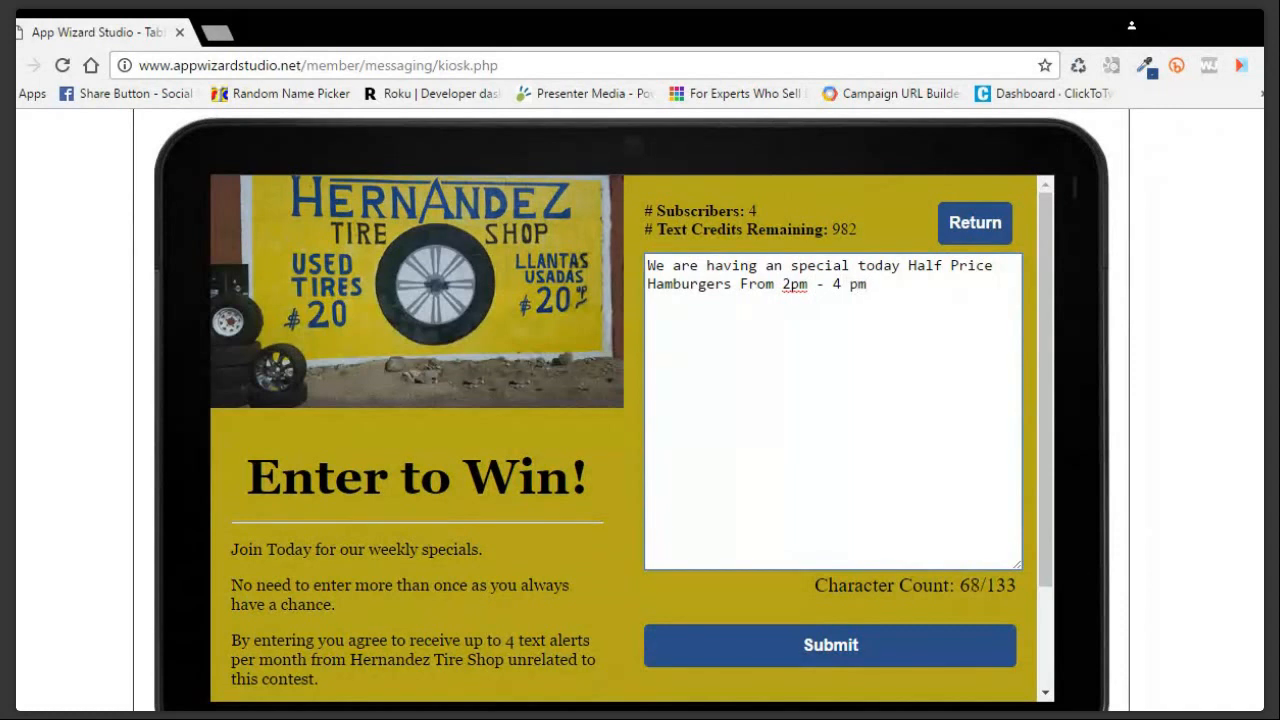
left_click(866, 662)
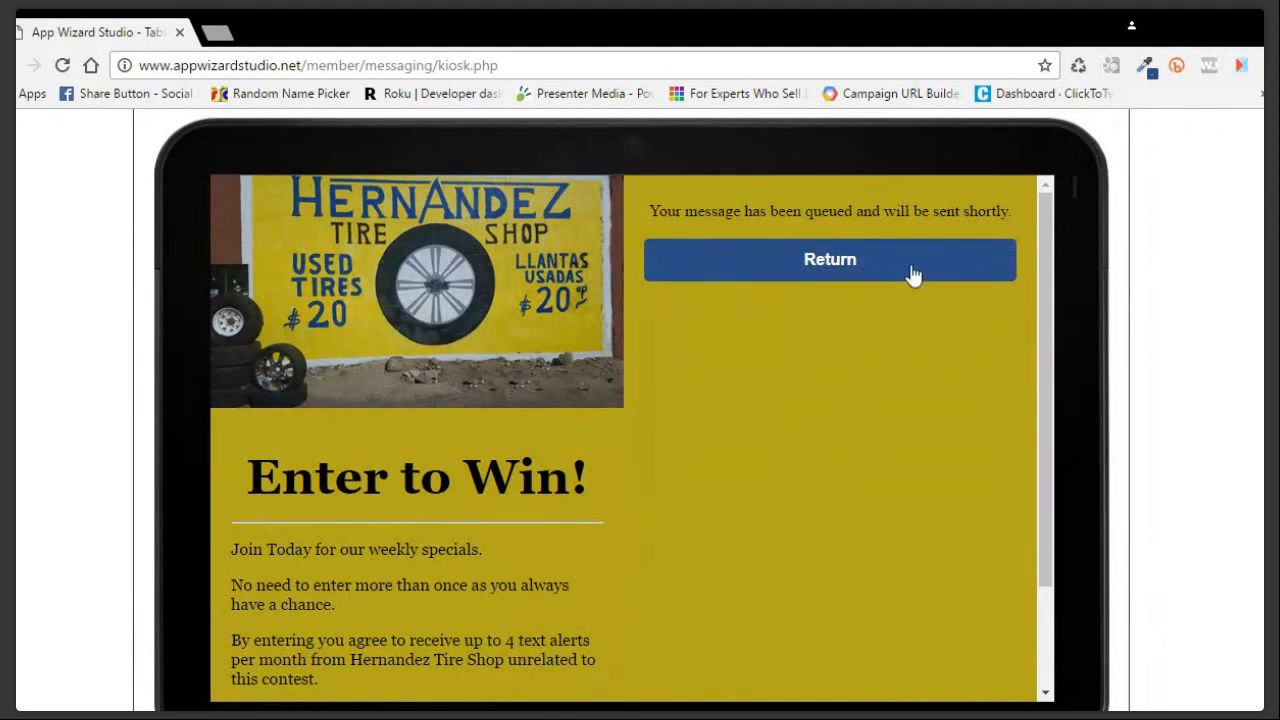
left_click(855, 267)
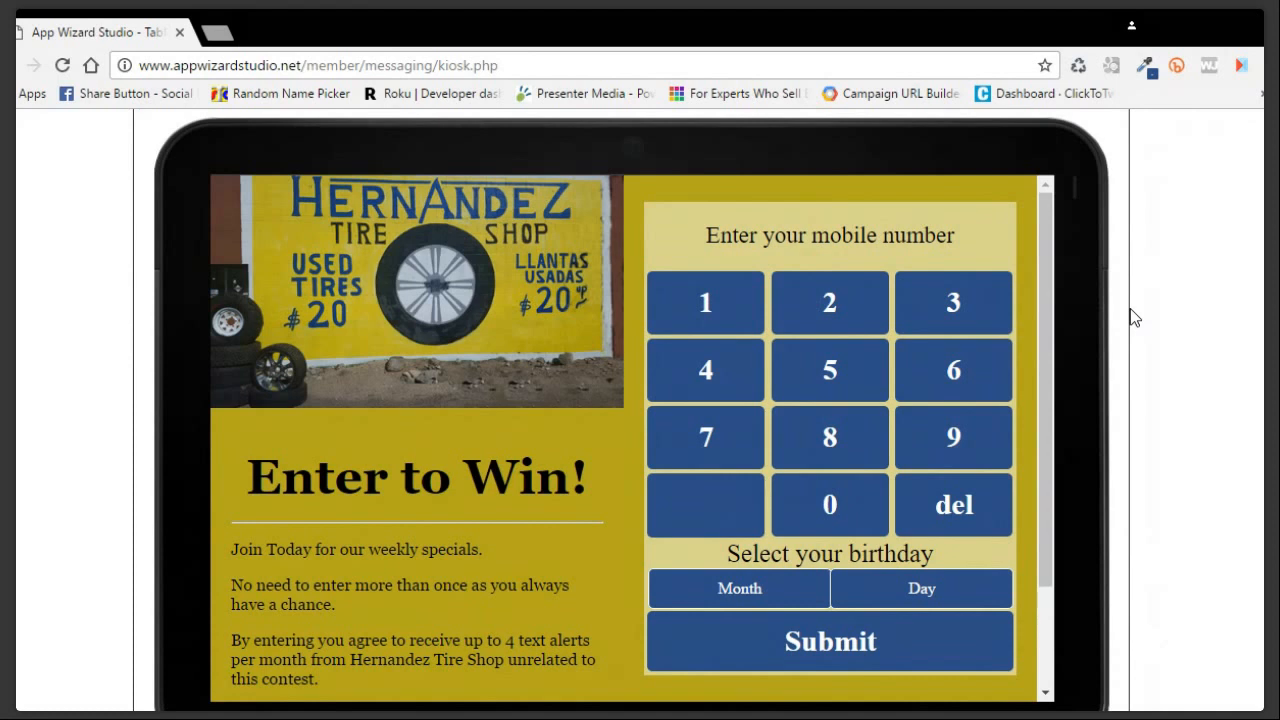
Open the text keyword settings and review the sign-up incentive message and welcome message preview.
scroll(1136, 304, "up", 5)
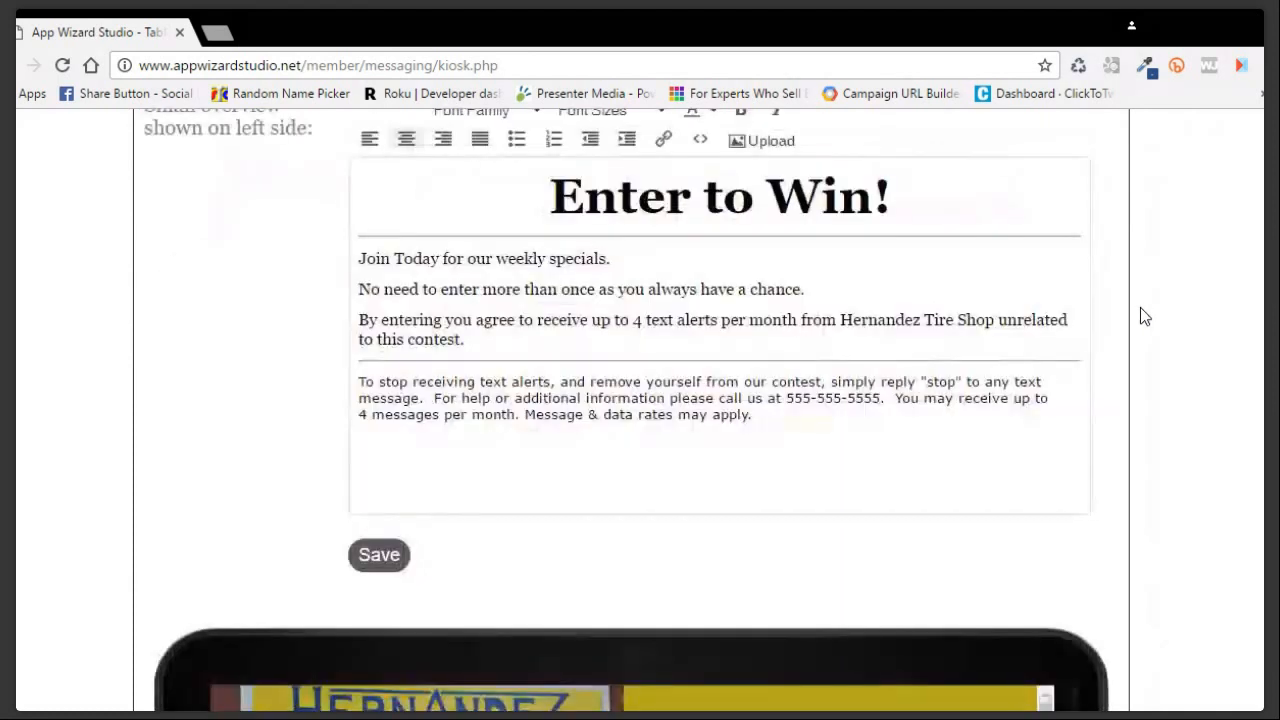
scroll(1146, 316, "up", 8)
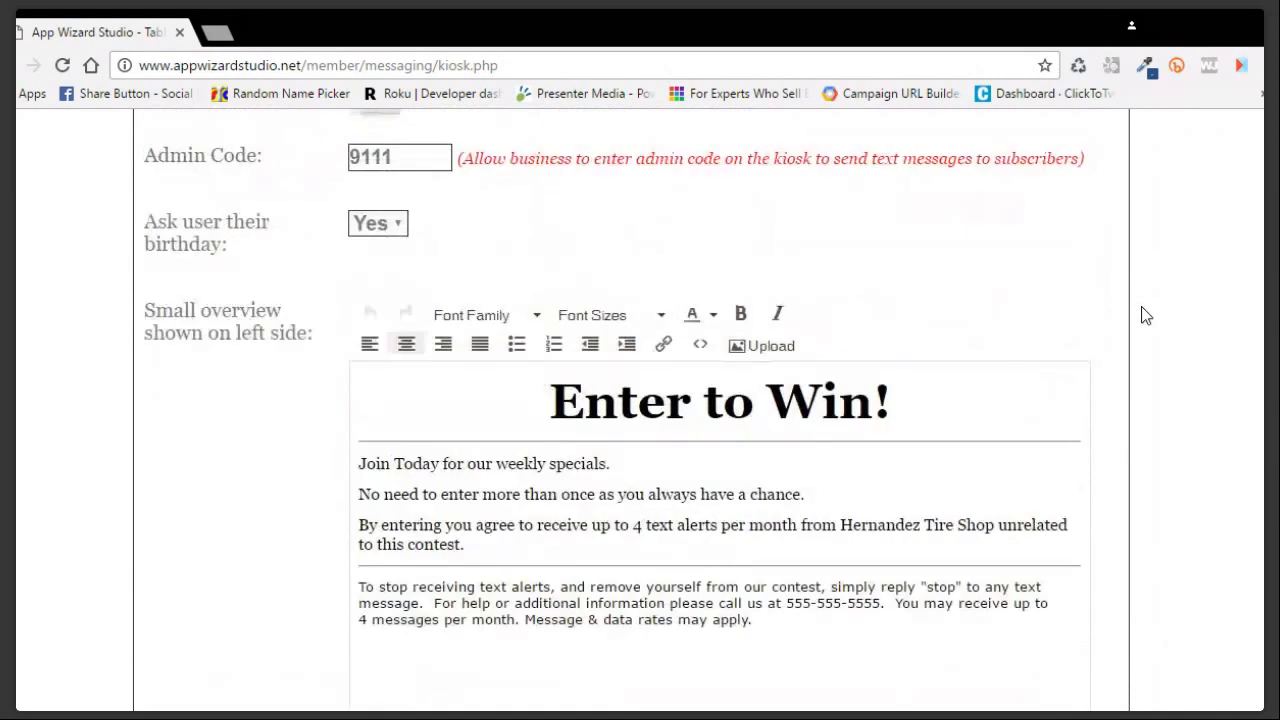
scroll(1146, 316, "up", 4)
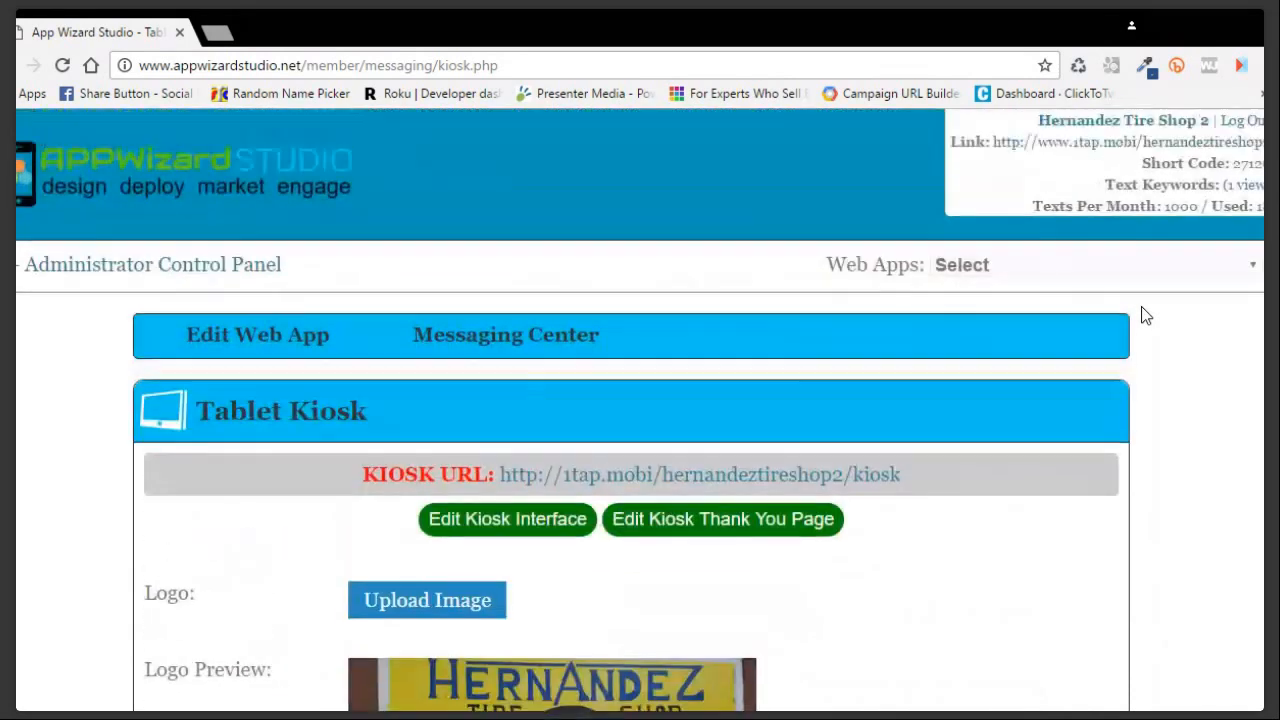
left_click(558, 345)
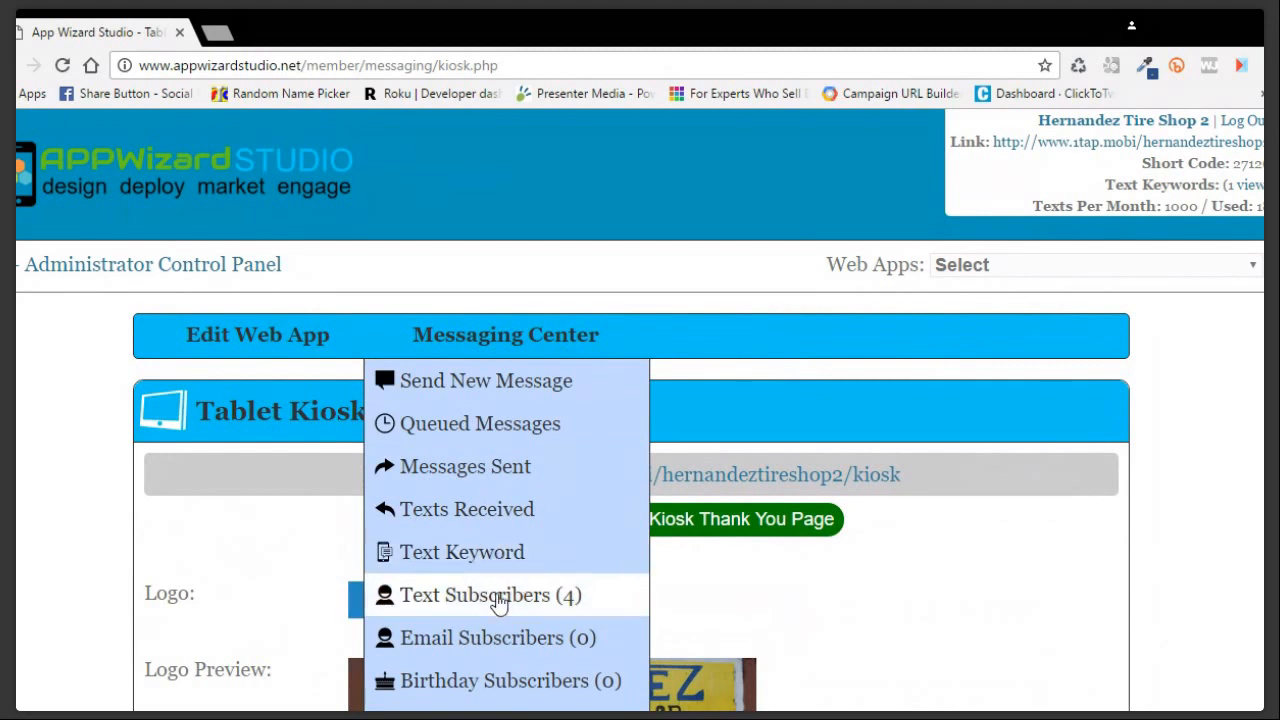
left_click(490, 558)
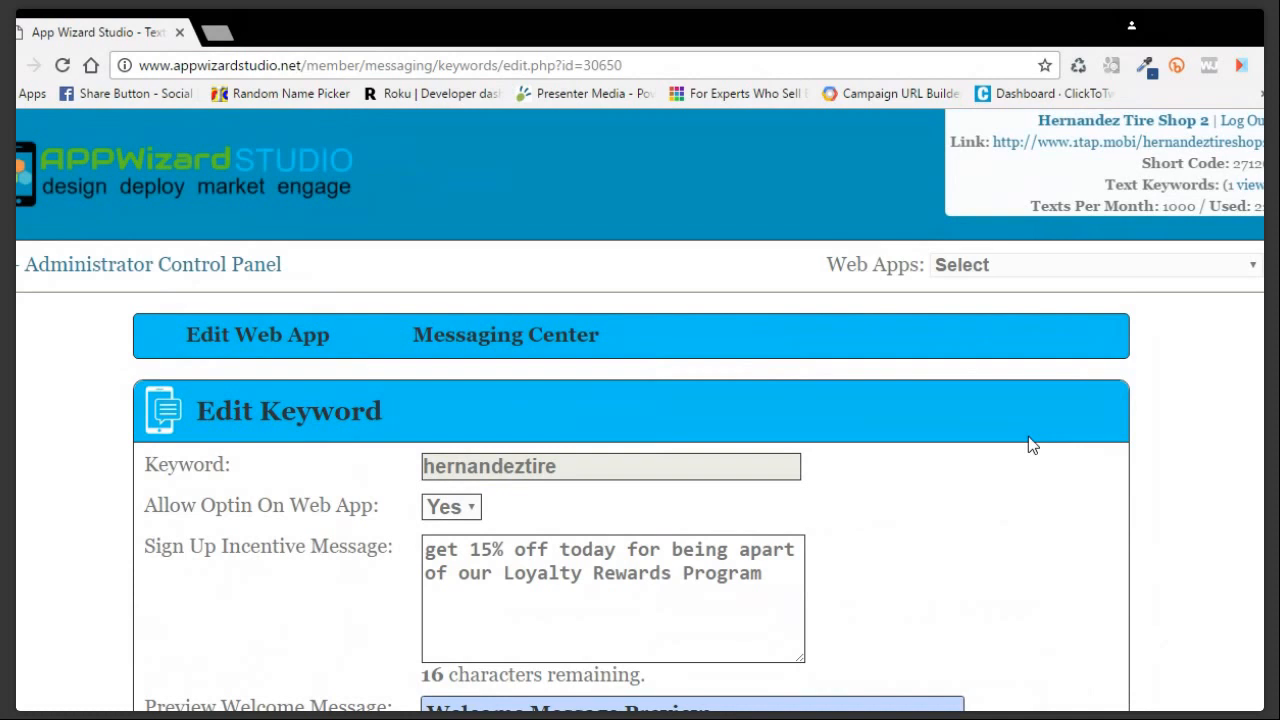
scroll(1030, 445, "down", 1)
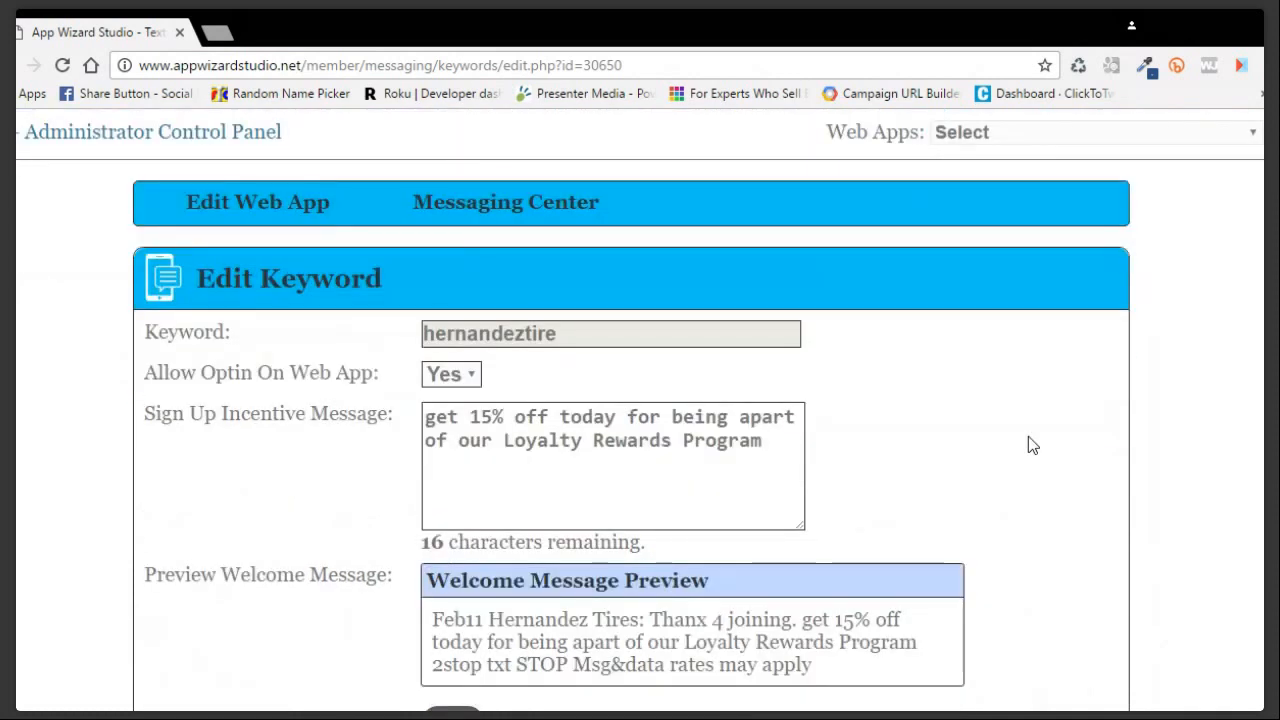
scroll(1028, 443, "down", 1)
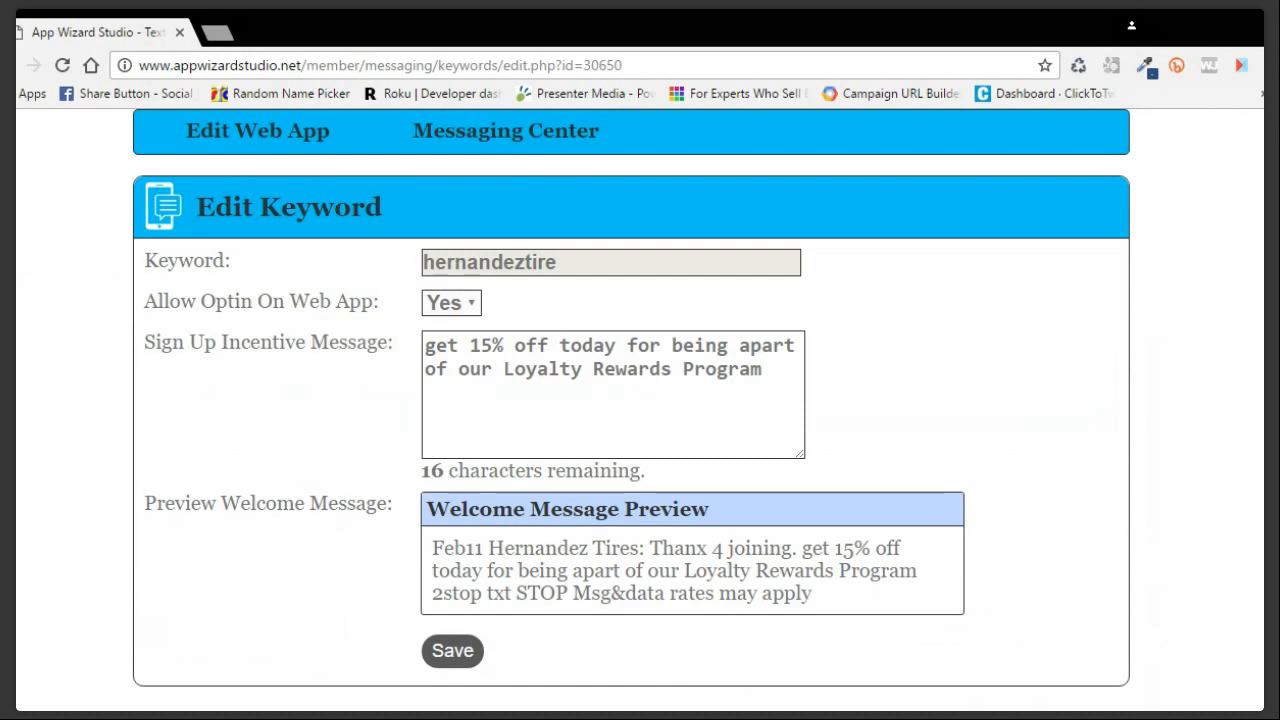
Return to the Administrator Control Panel and check the text credit plan of Hernandez Tire Shop 2.
scroll(640, 412, "up", 1)
scroll(349, 300, "up", 4)
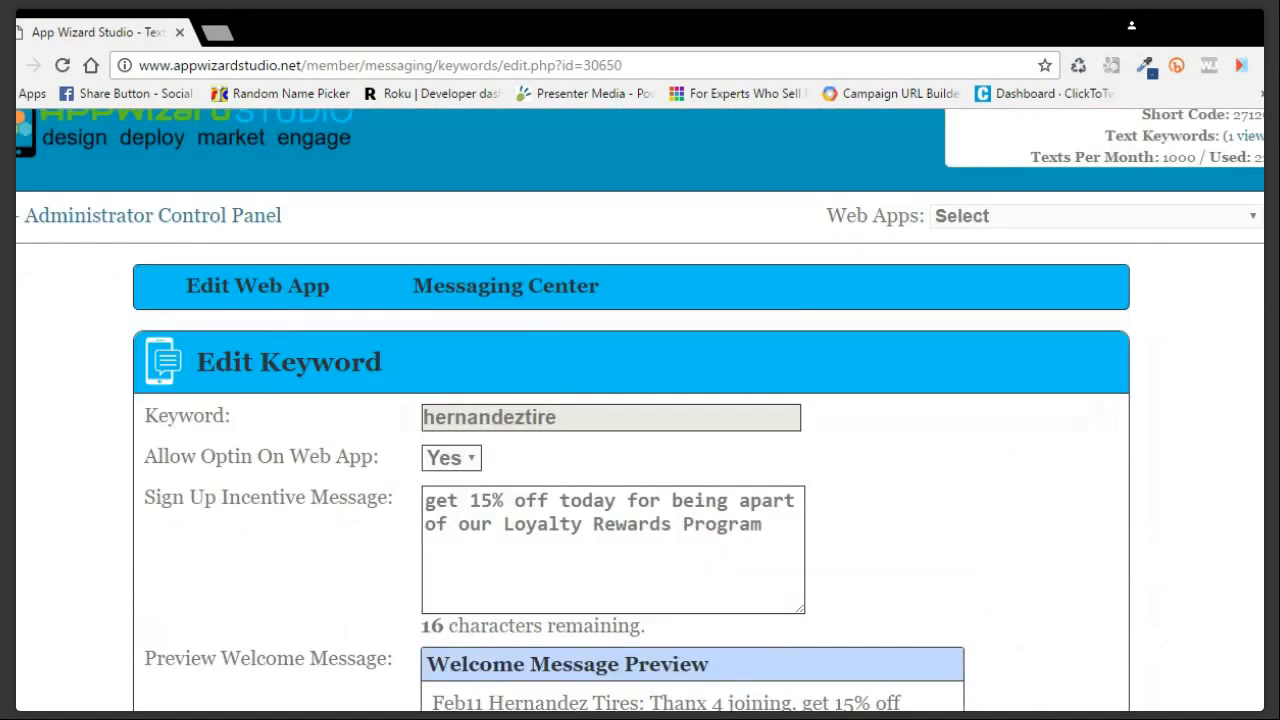
left_click(230, 280)
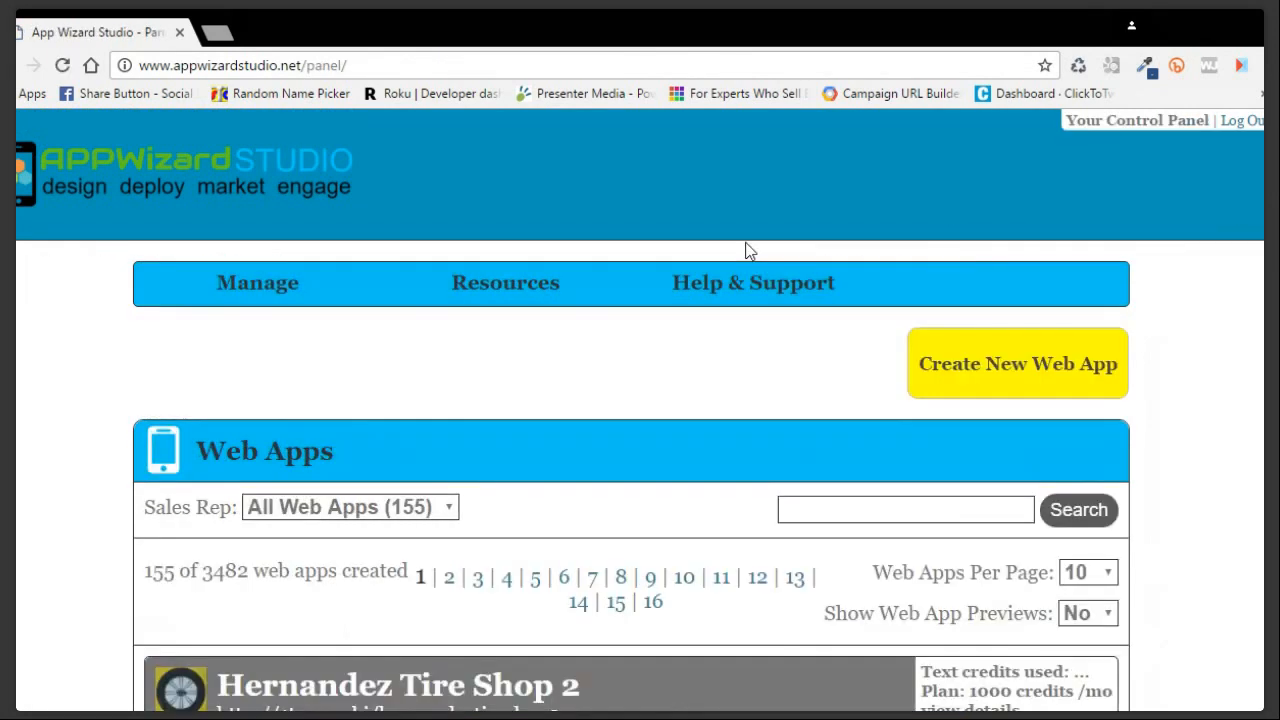
scroll(532, 442, "down", 1)
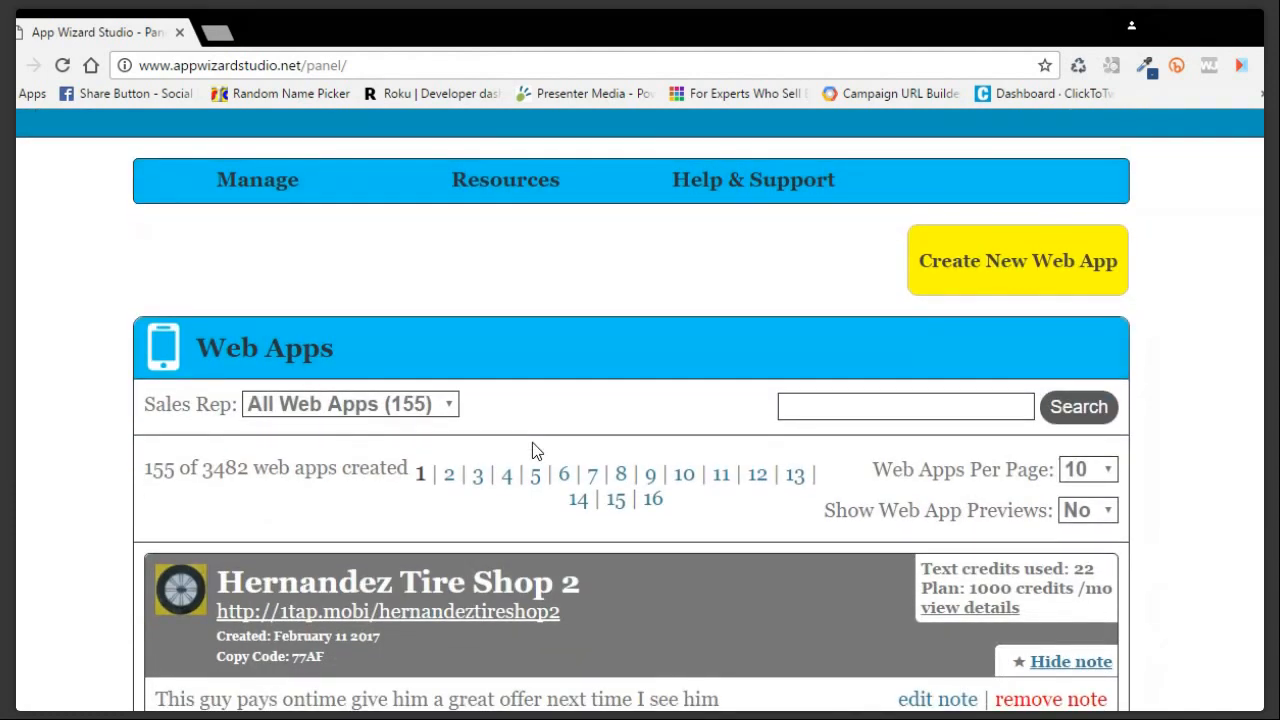
scroll(532, 451, "down", 1)
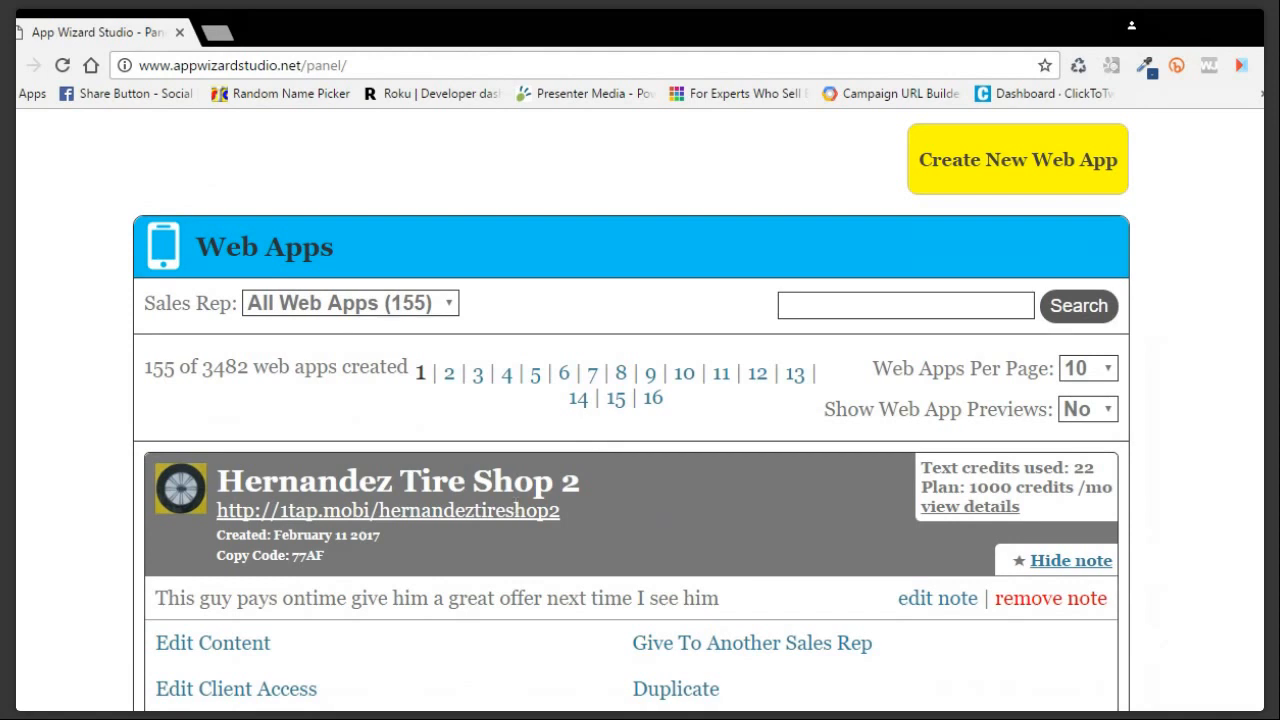
left_click_drag(1075, 487, 968, 488)
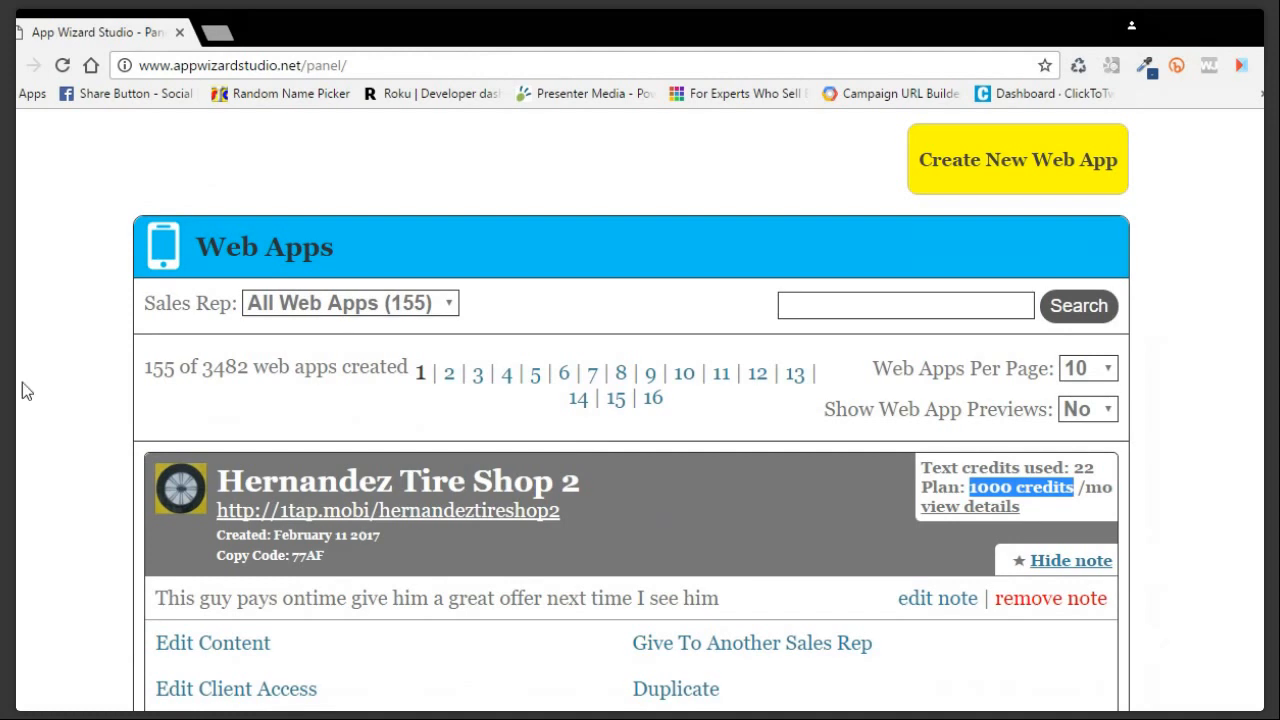
left_click(82, 350)
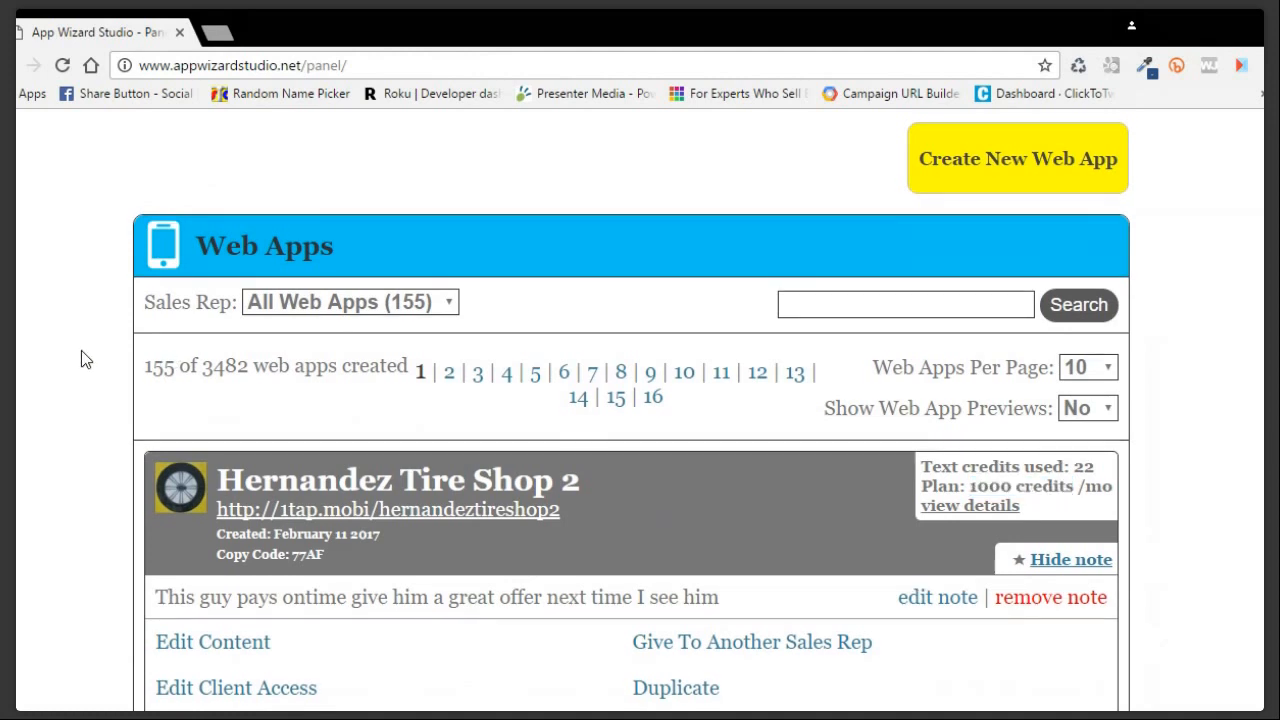
Open the Add Text Service page for a listed web app that has no texting plan.
scroll(82, 352, "down", 1)
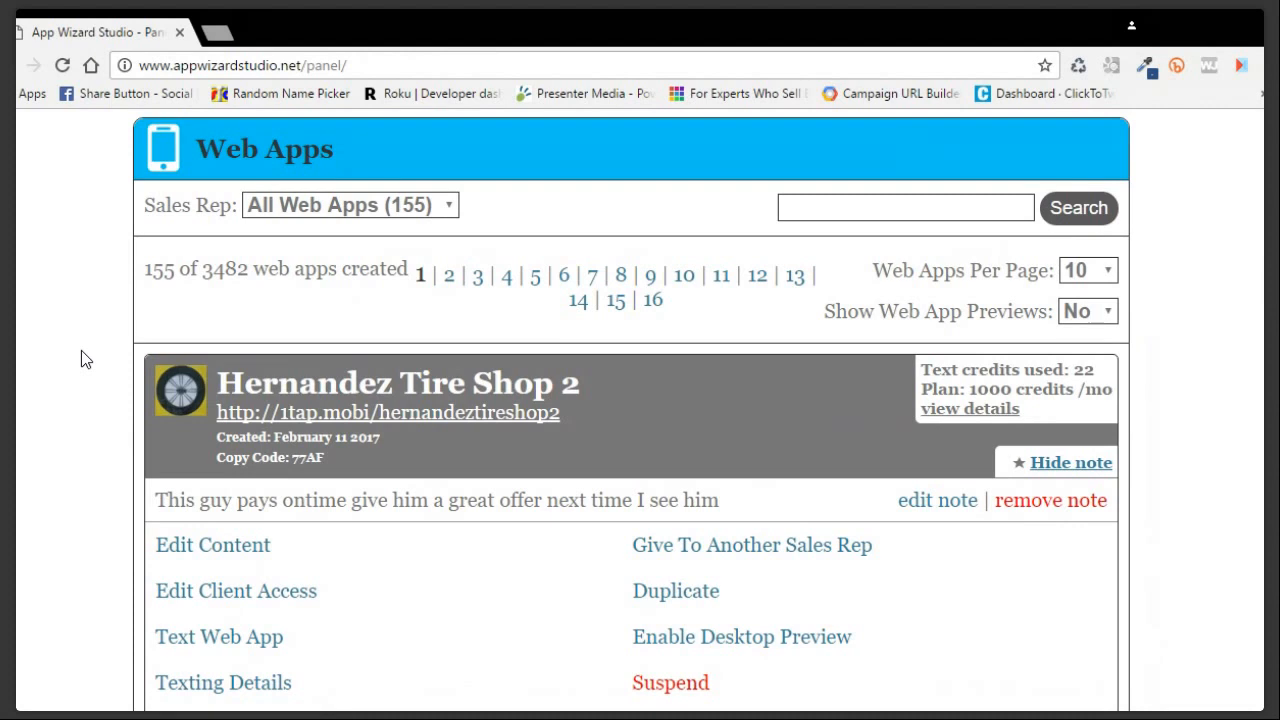
scroll(81, 350, "down", 1)
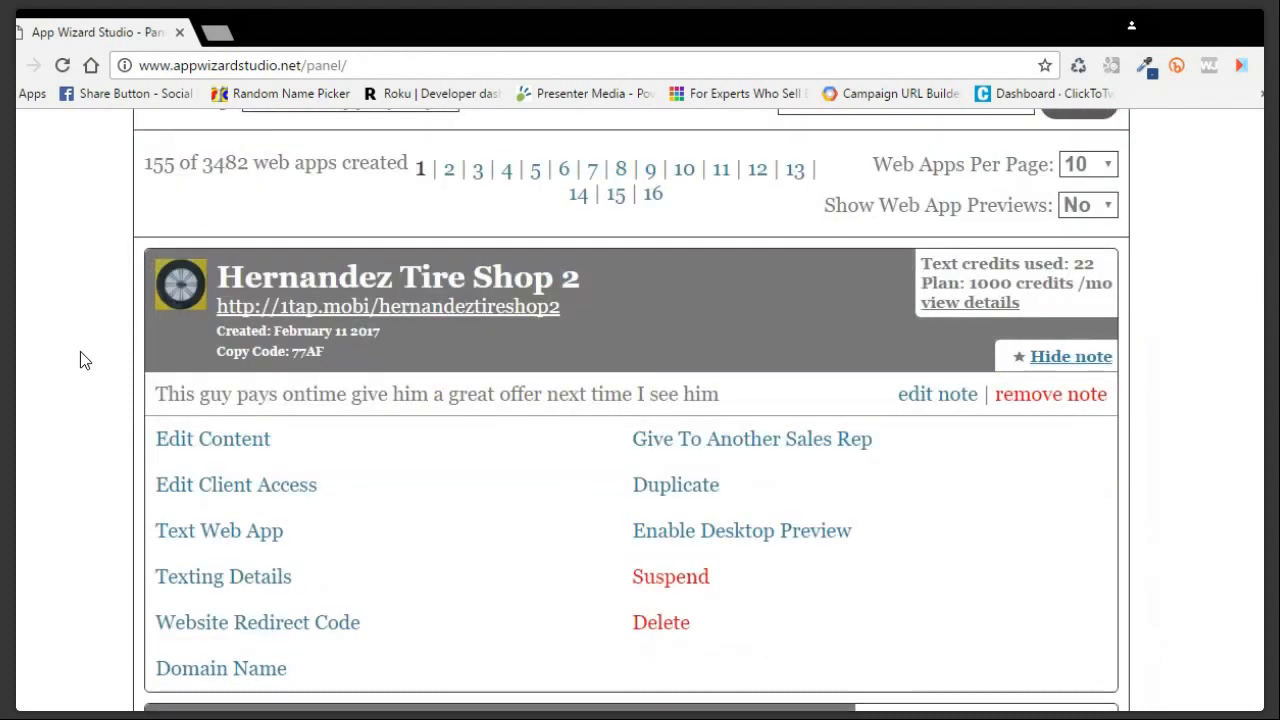
scroll(84, 360, "down", 1)
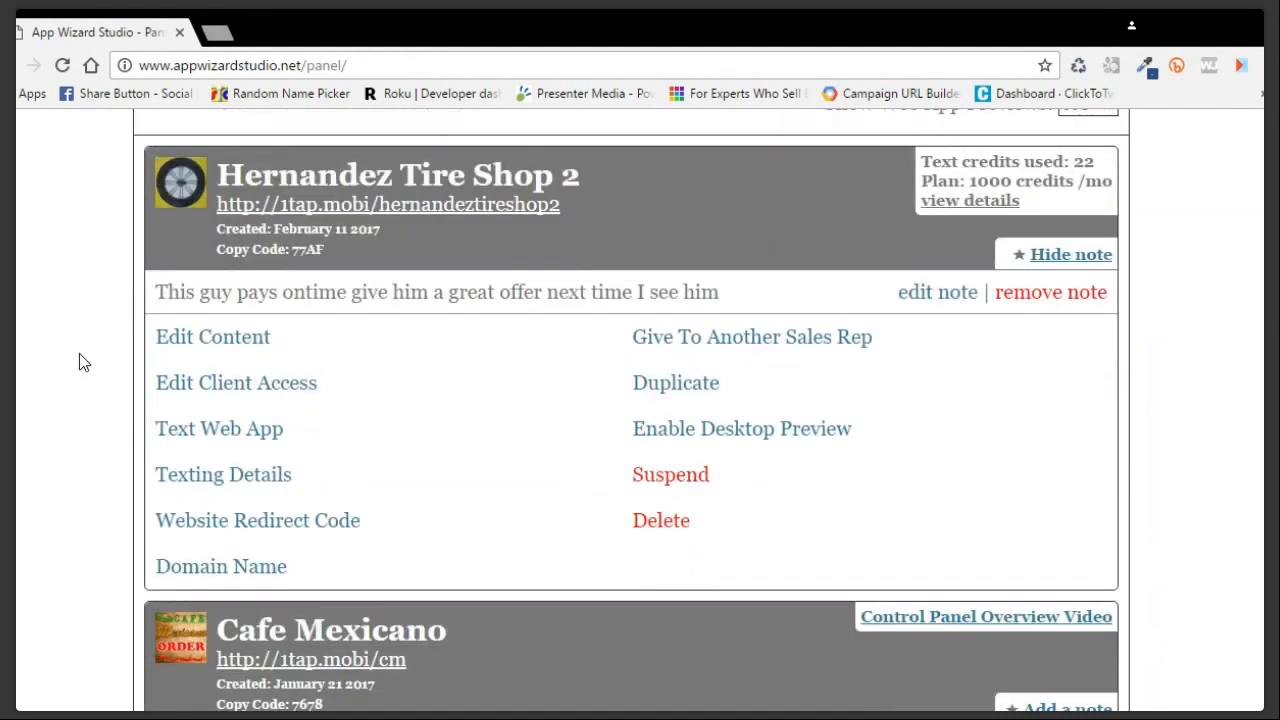
scroll(79, 362, "down", 1)
scroll(79, 353, "down", 2)
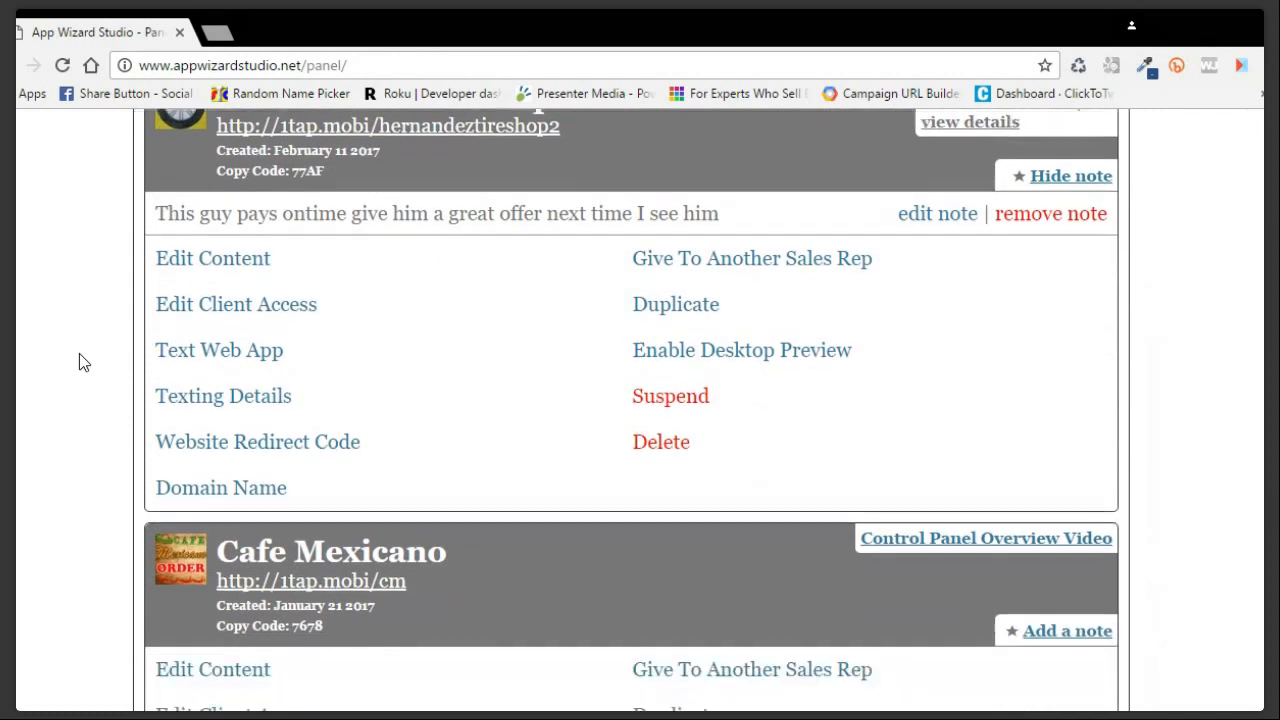
left_click(223, 270)
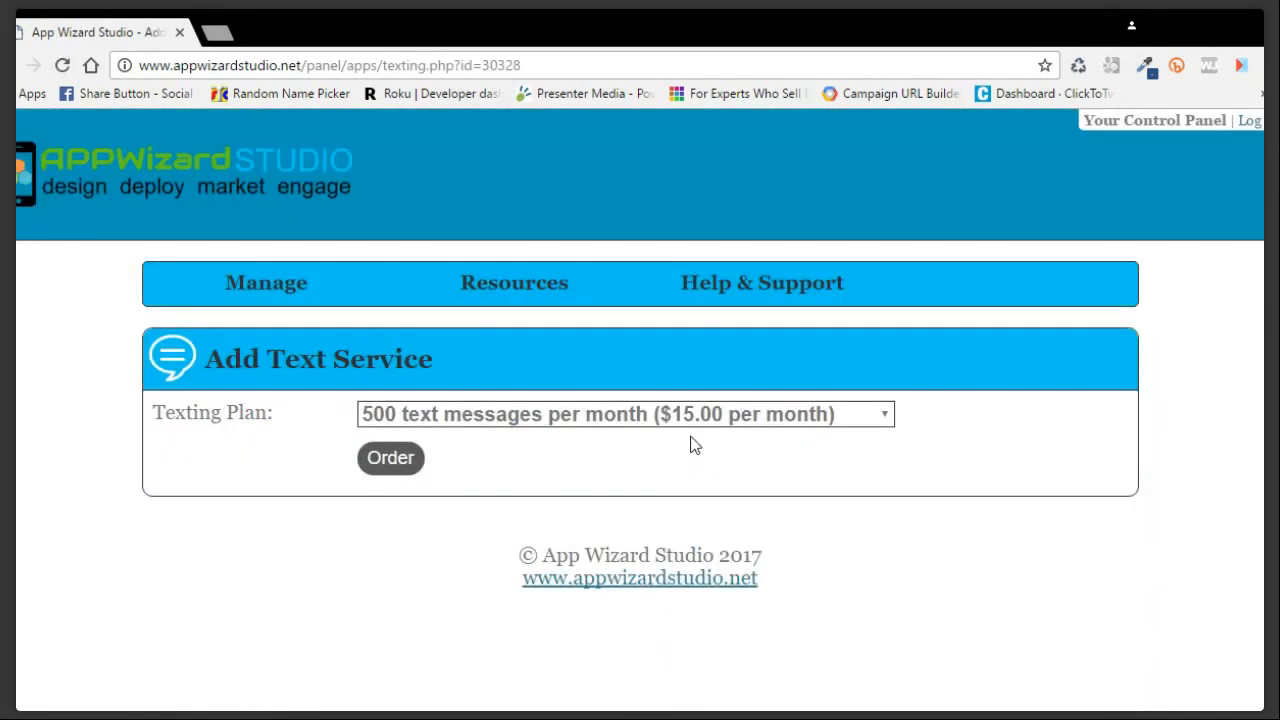